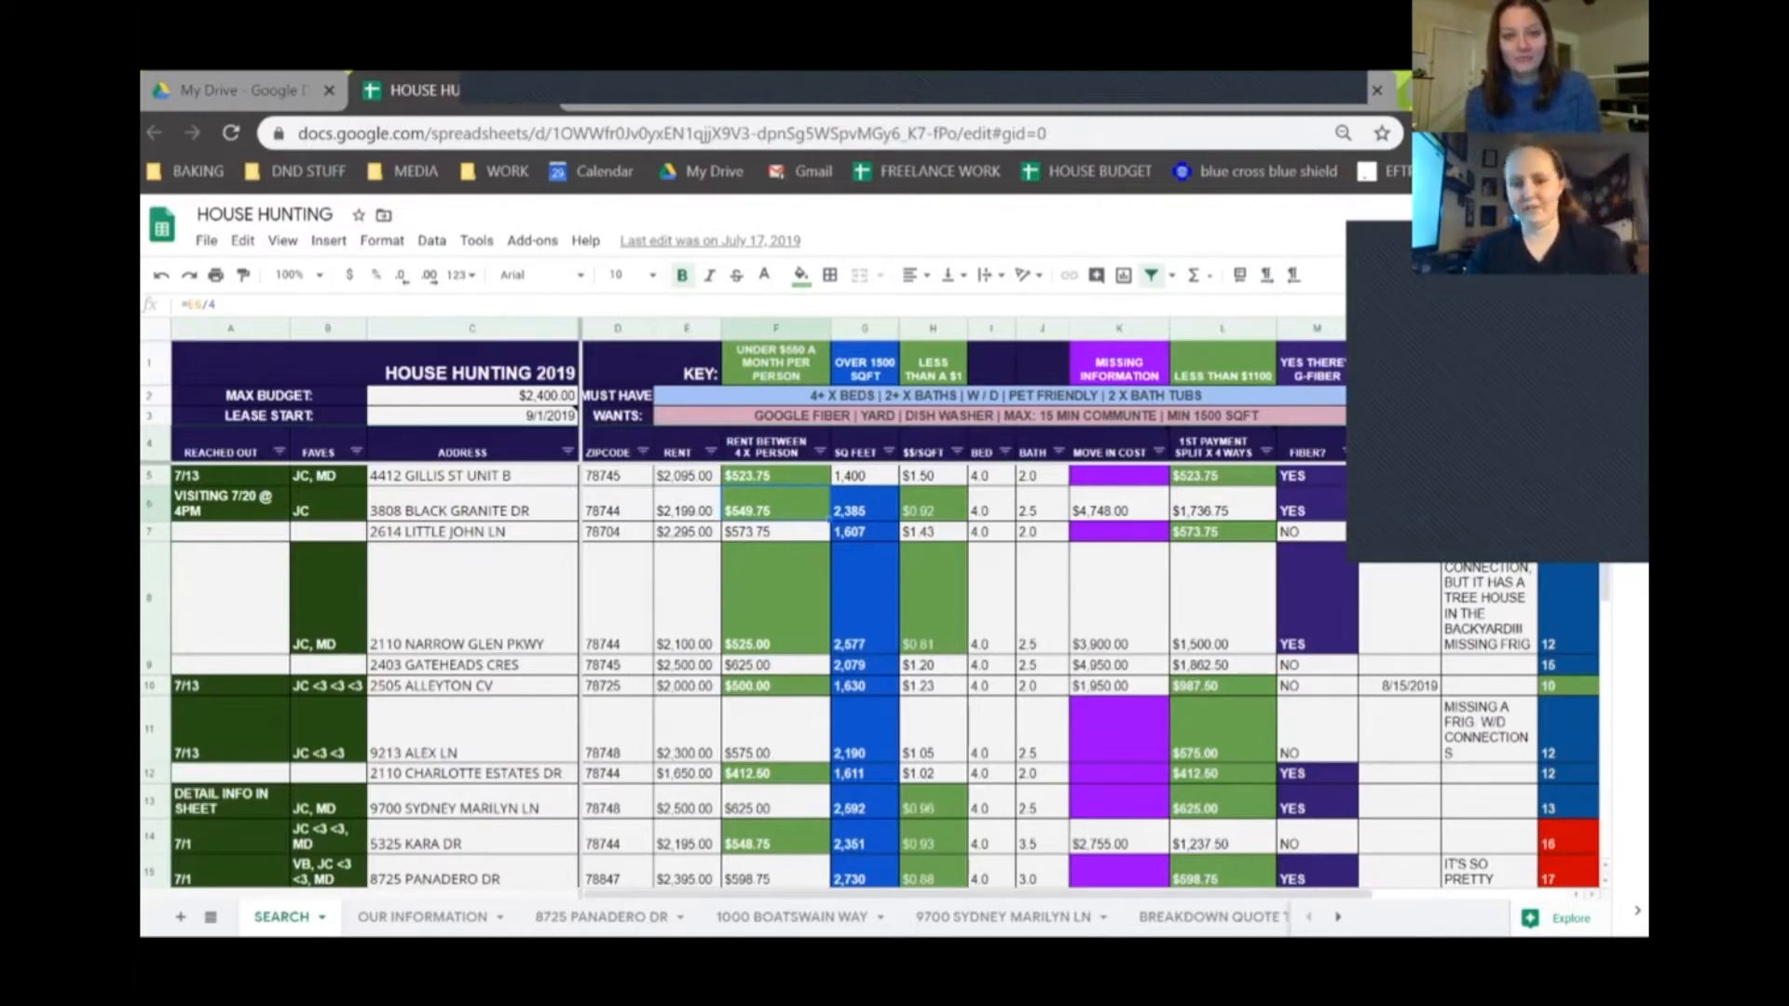
Step: Examine the price-per-square-foot formula for the second listing, and the third listing's remaining columns through to its link
left_click(932, 504)
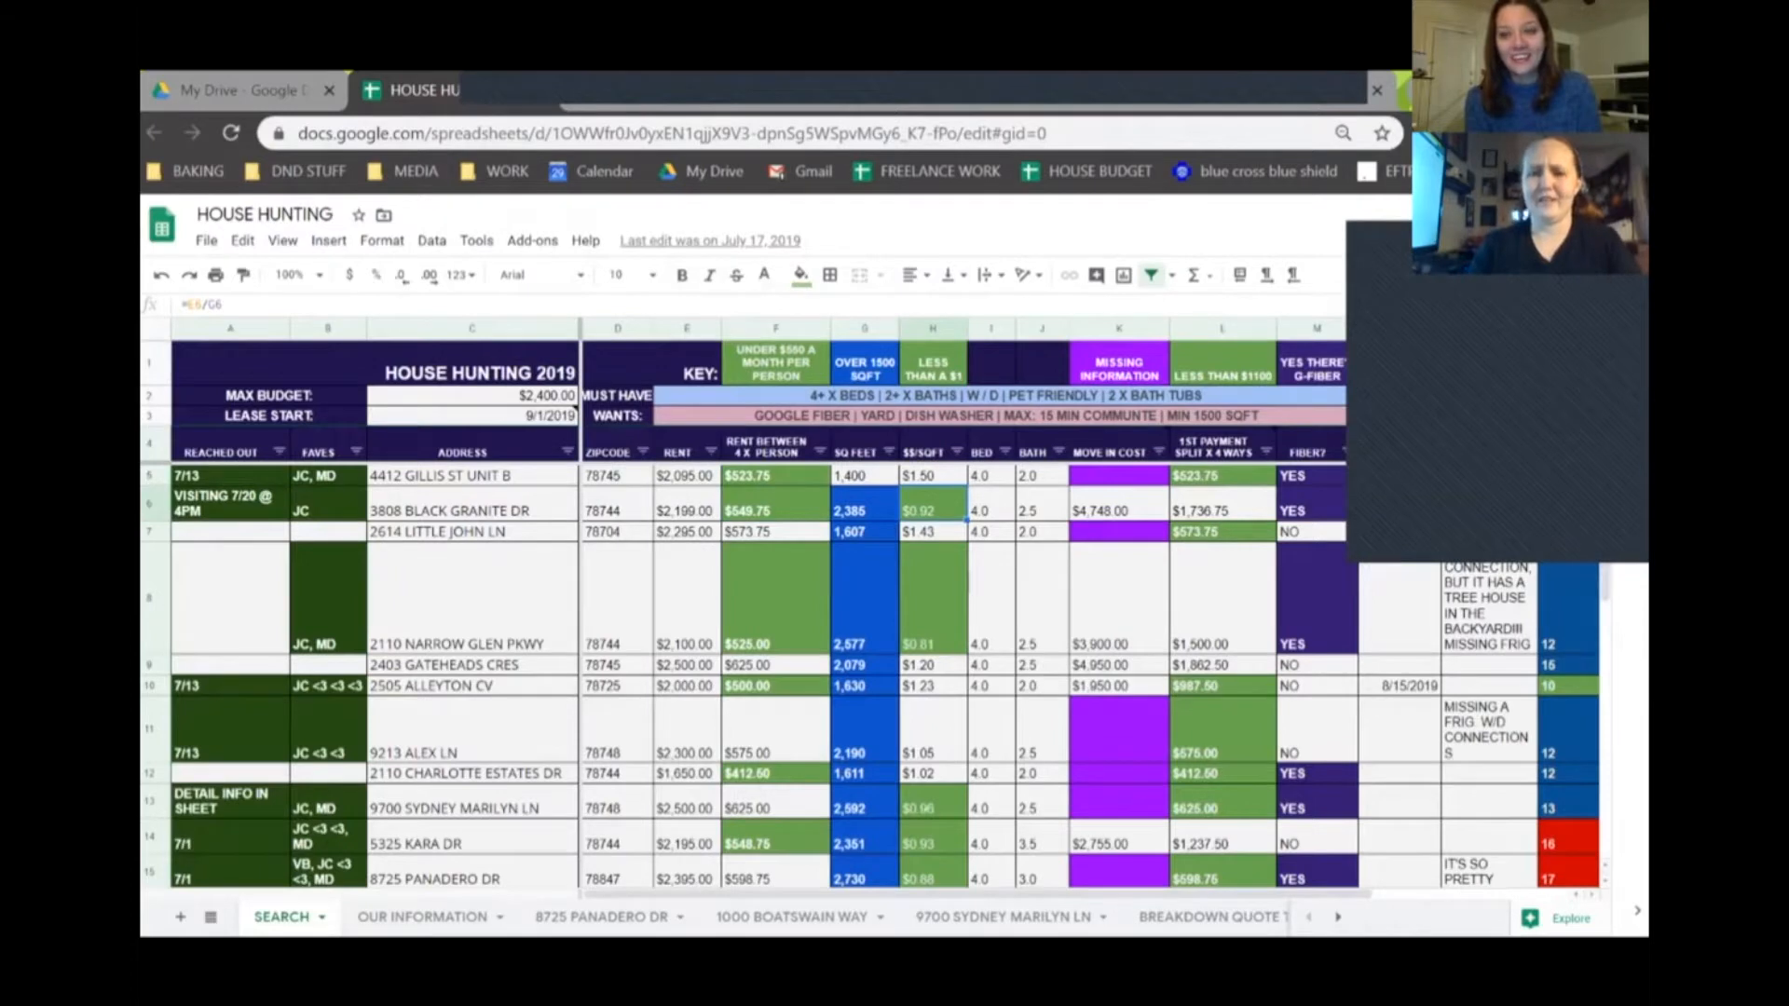
key("Down")
key("Right")
key("Right")
key("Right")
key("Right")
key("Right")
key("Right")
key("Right")
key("Right")
key("Right")
key("Right")
key("Right")
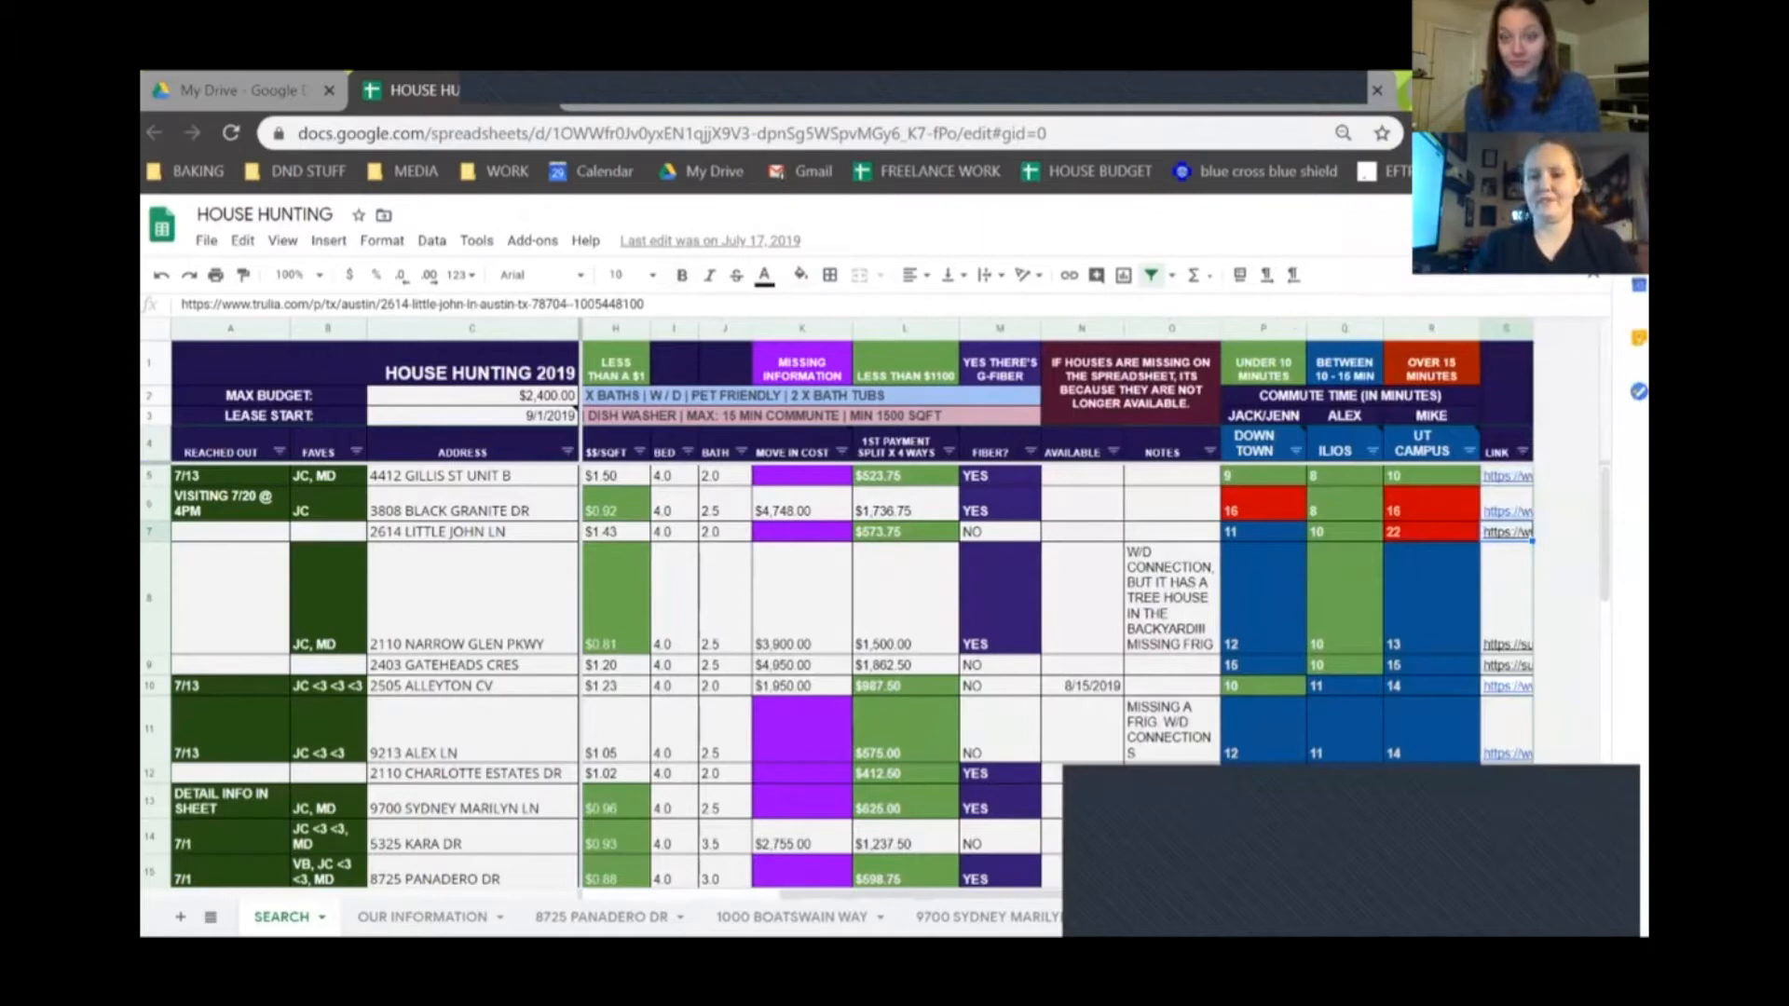
mouse_move(1338, 444)
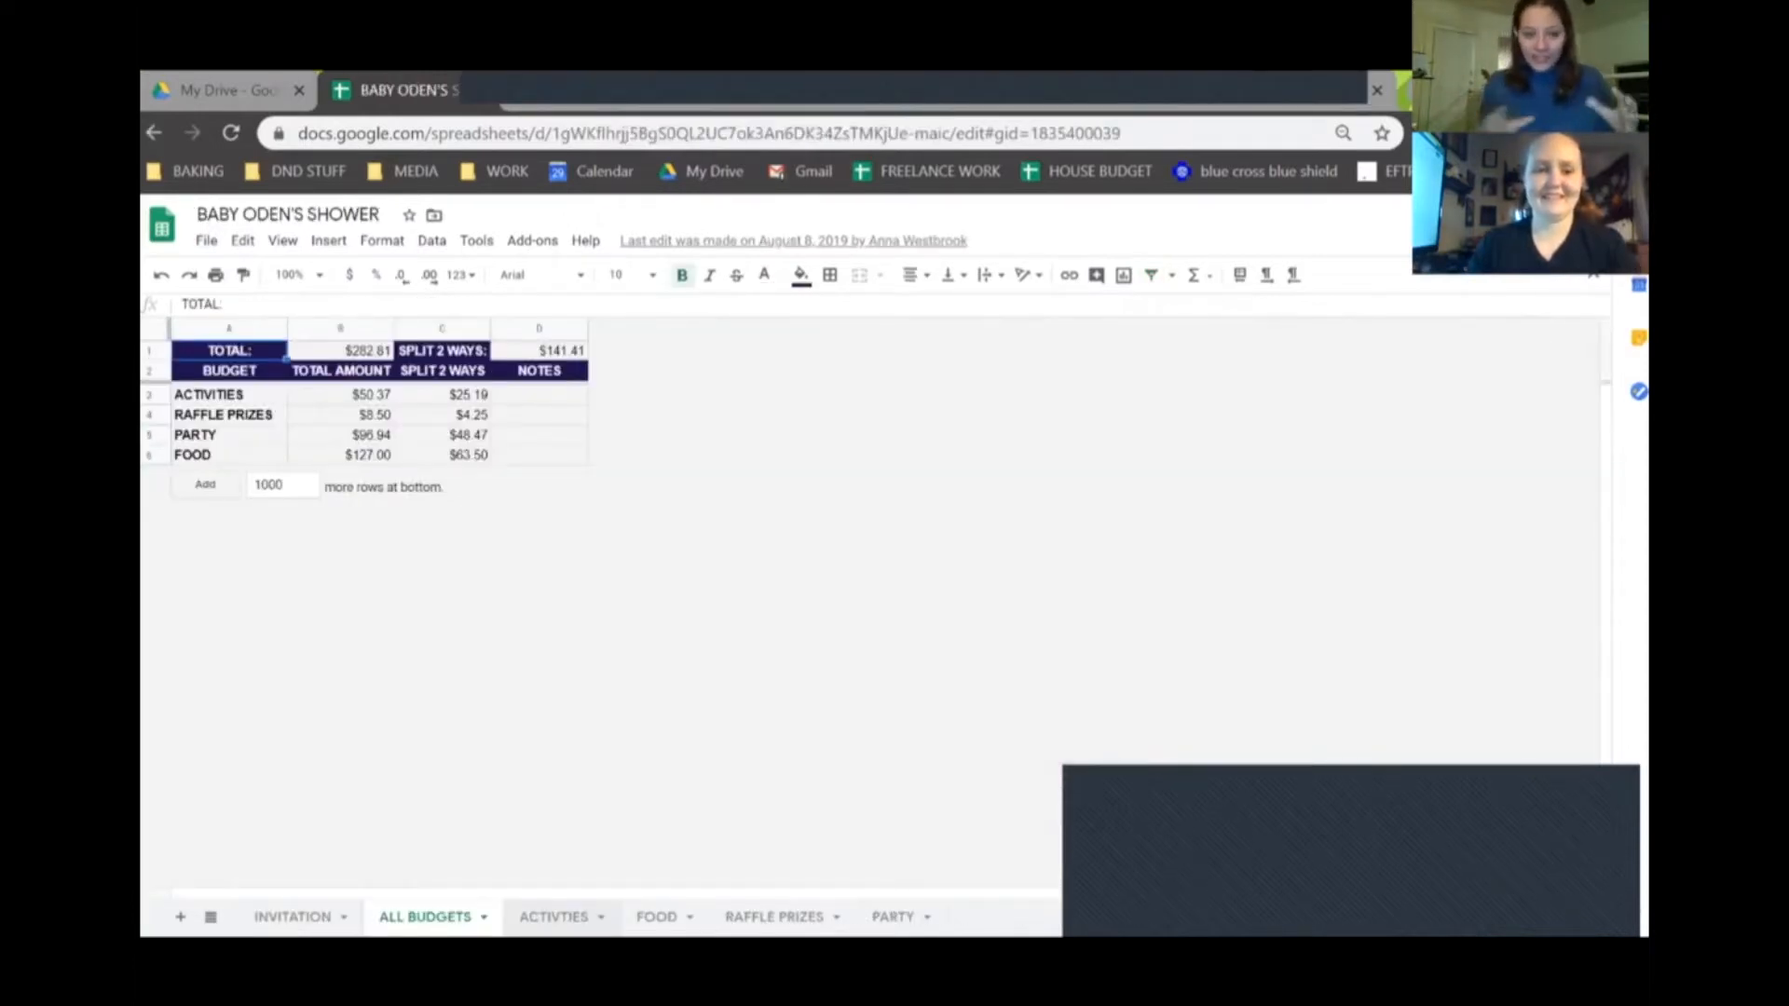
Step: Review the Activities, Food, Raffle Prizes and Party sheets of the baby shower spreadsheet
left_click(554, 917)
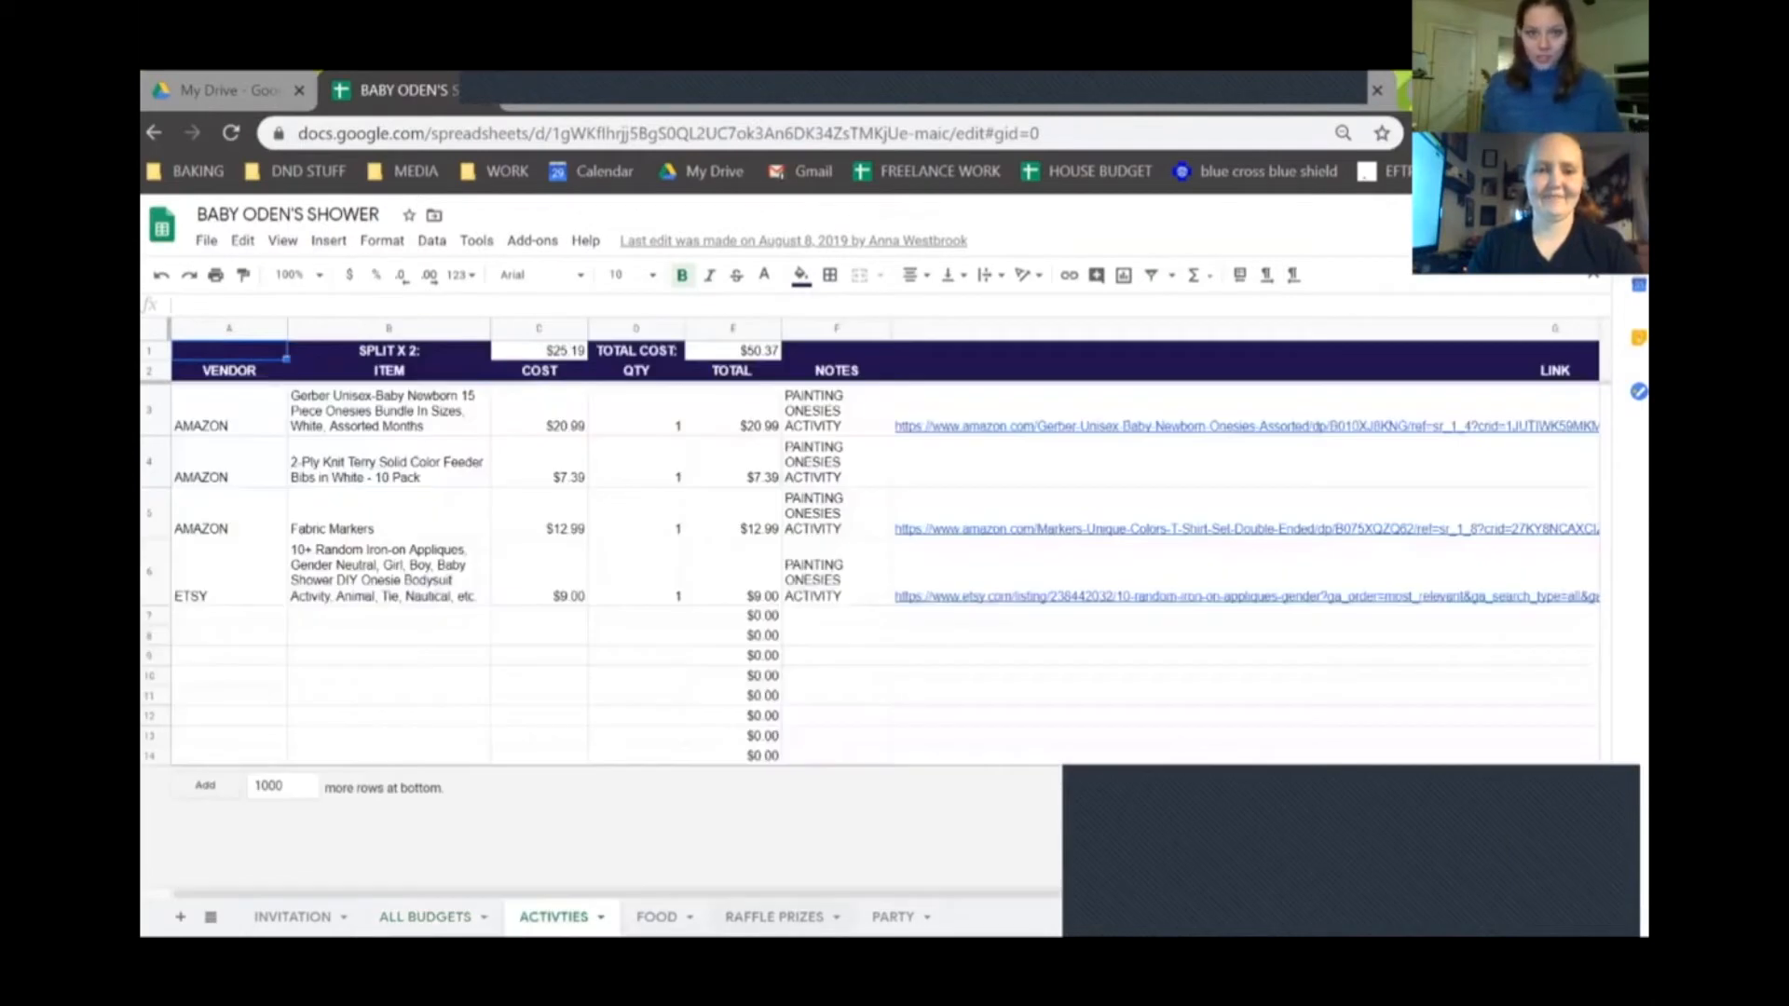
left_click(661, 917)
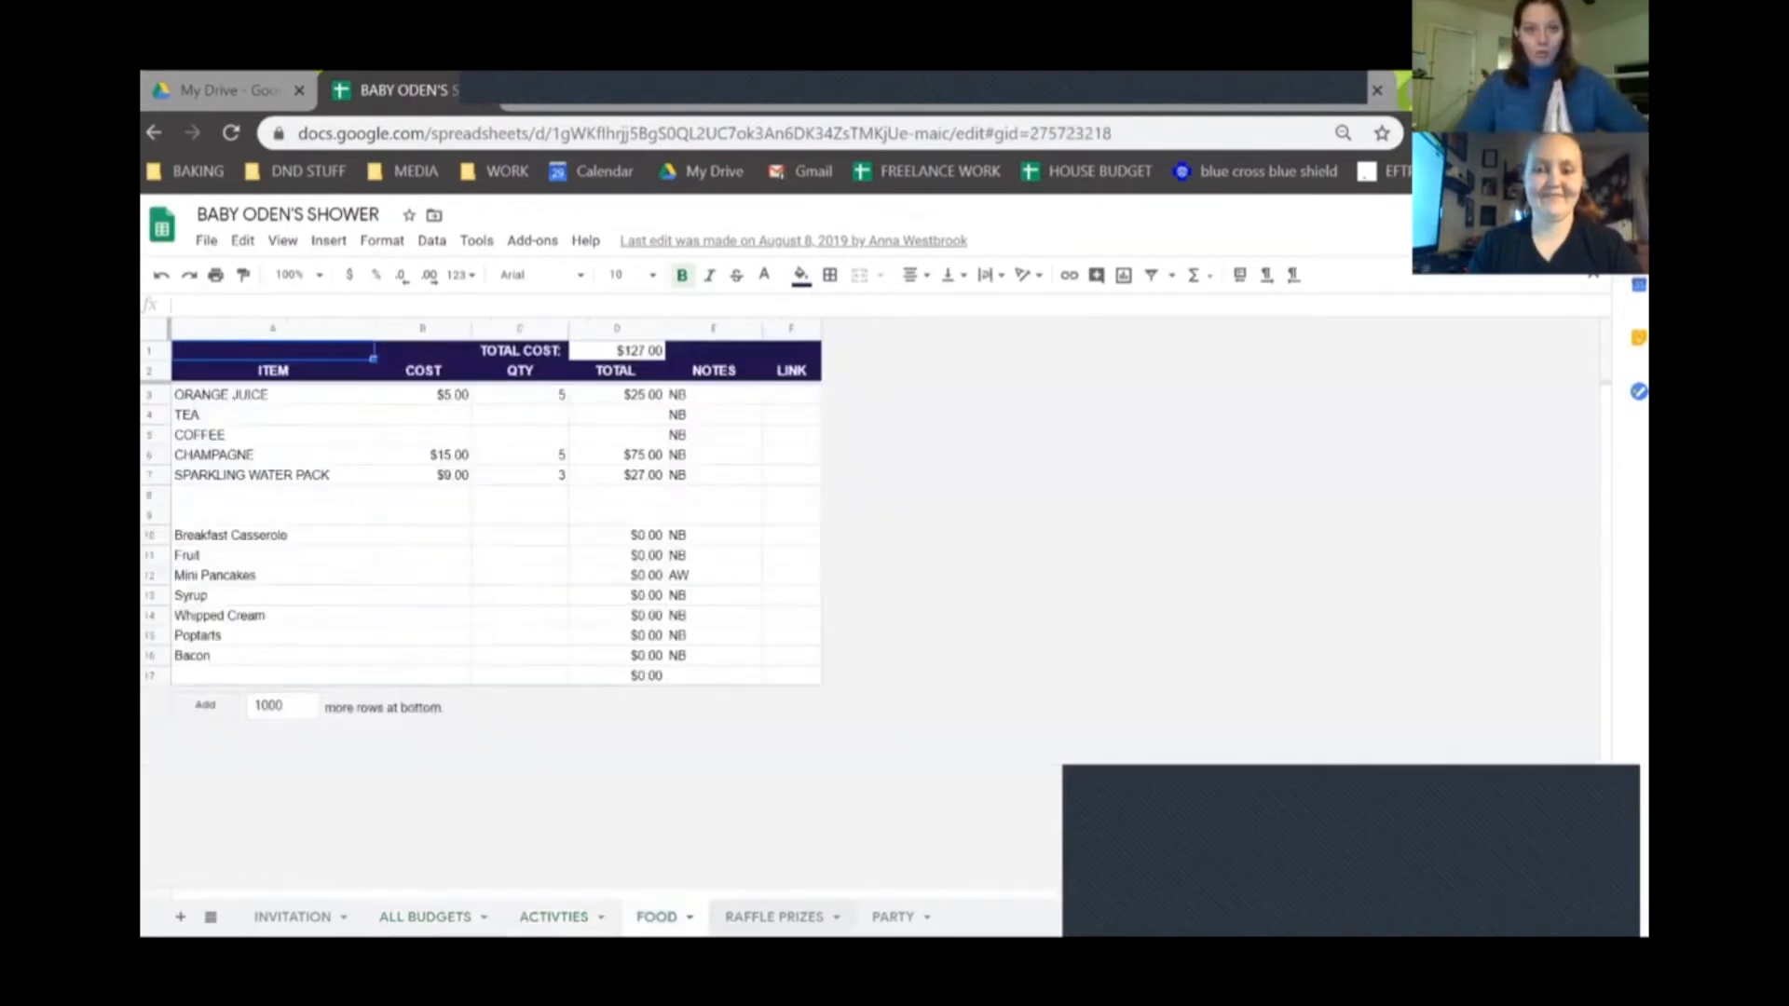
left_click(774, 917)
left_click(867, 916)
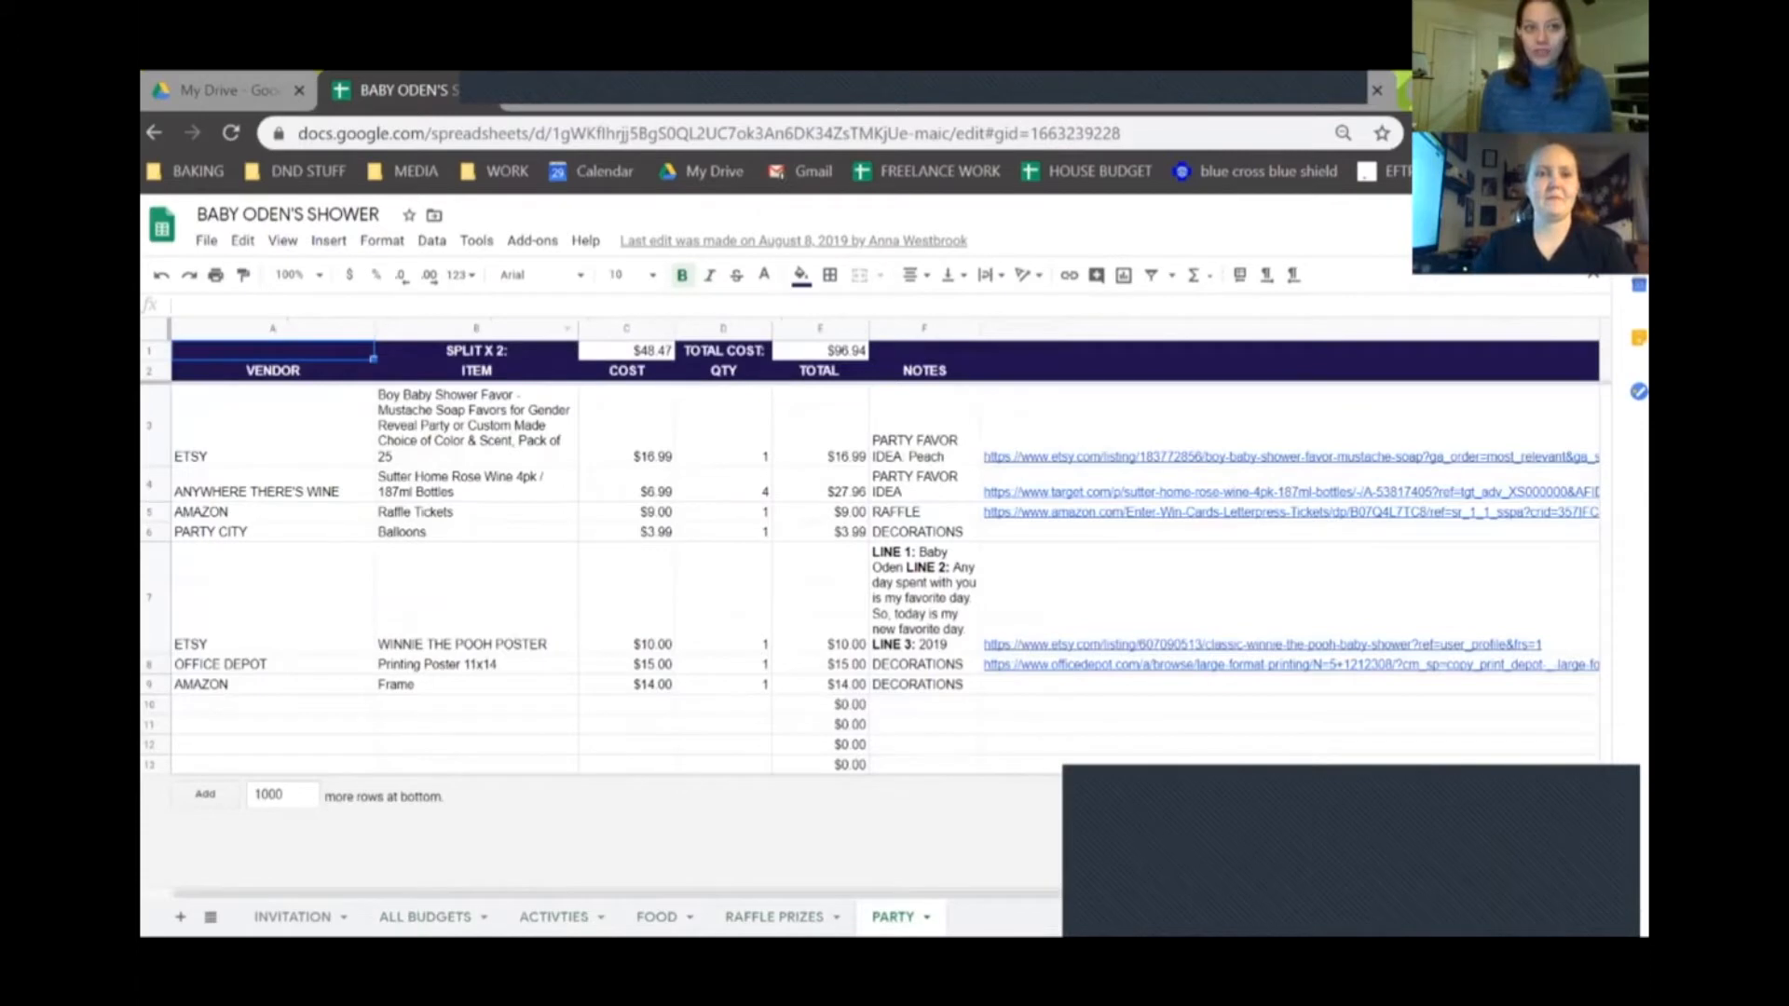
Step: Close the baby shower spreadsheet and return to My Drive in Google Drive
left_click(457, 90)
left_click(457, 91)
left_click(457, 90)
left_click(458, 90)
left_click(447, 90)
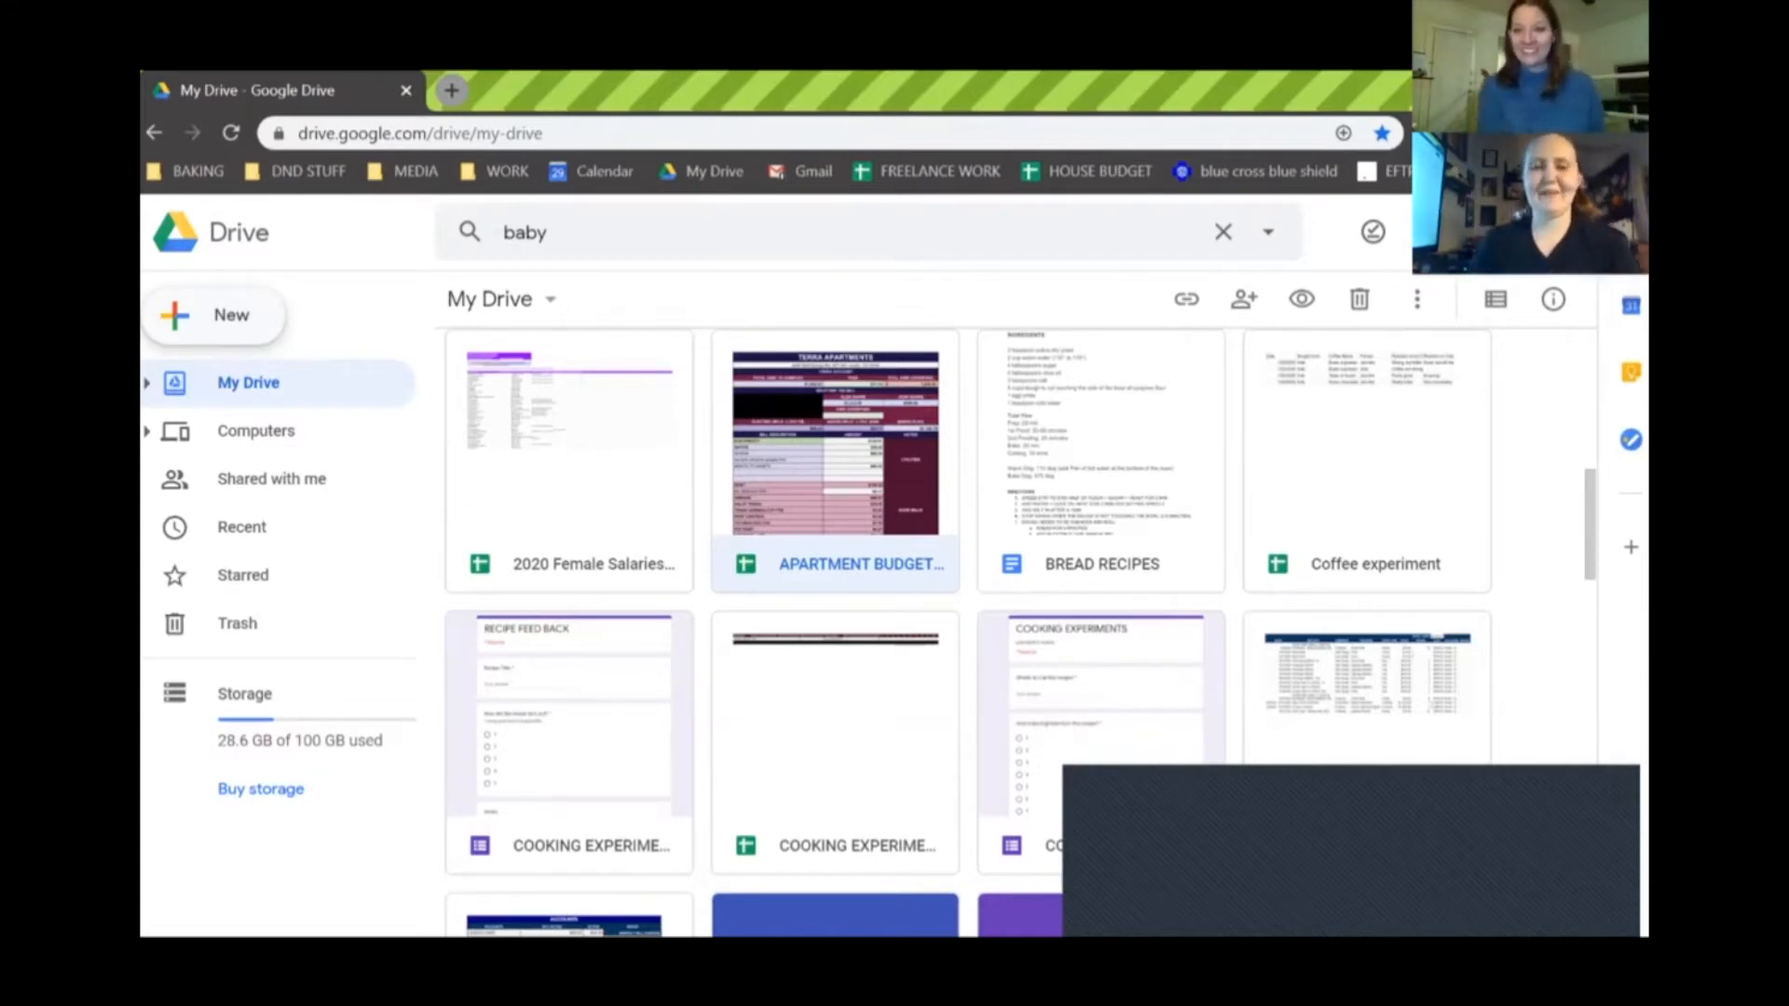
Step: Create a new blank Google Sheets spreadsheet from My Drive
left_click(216, 316)
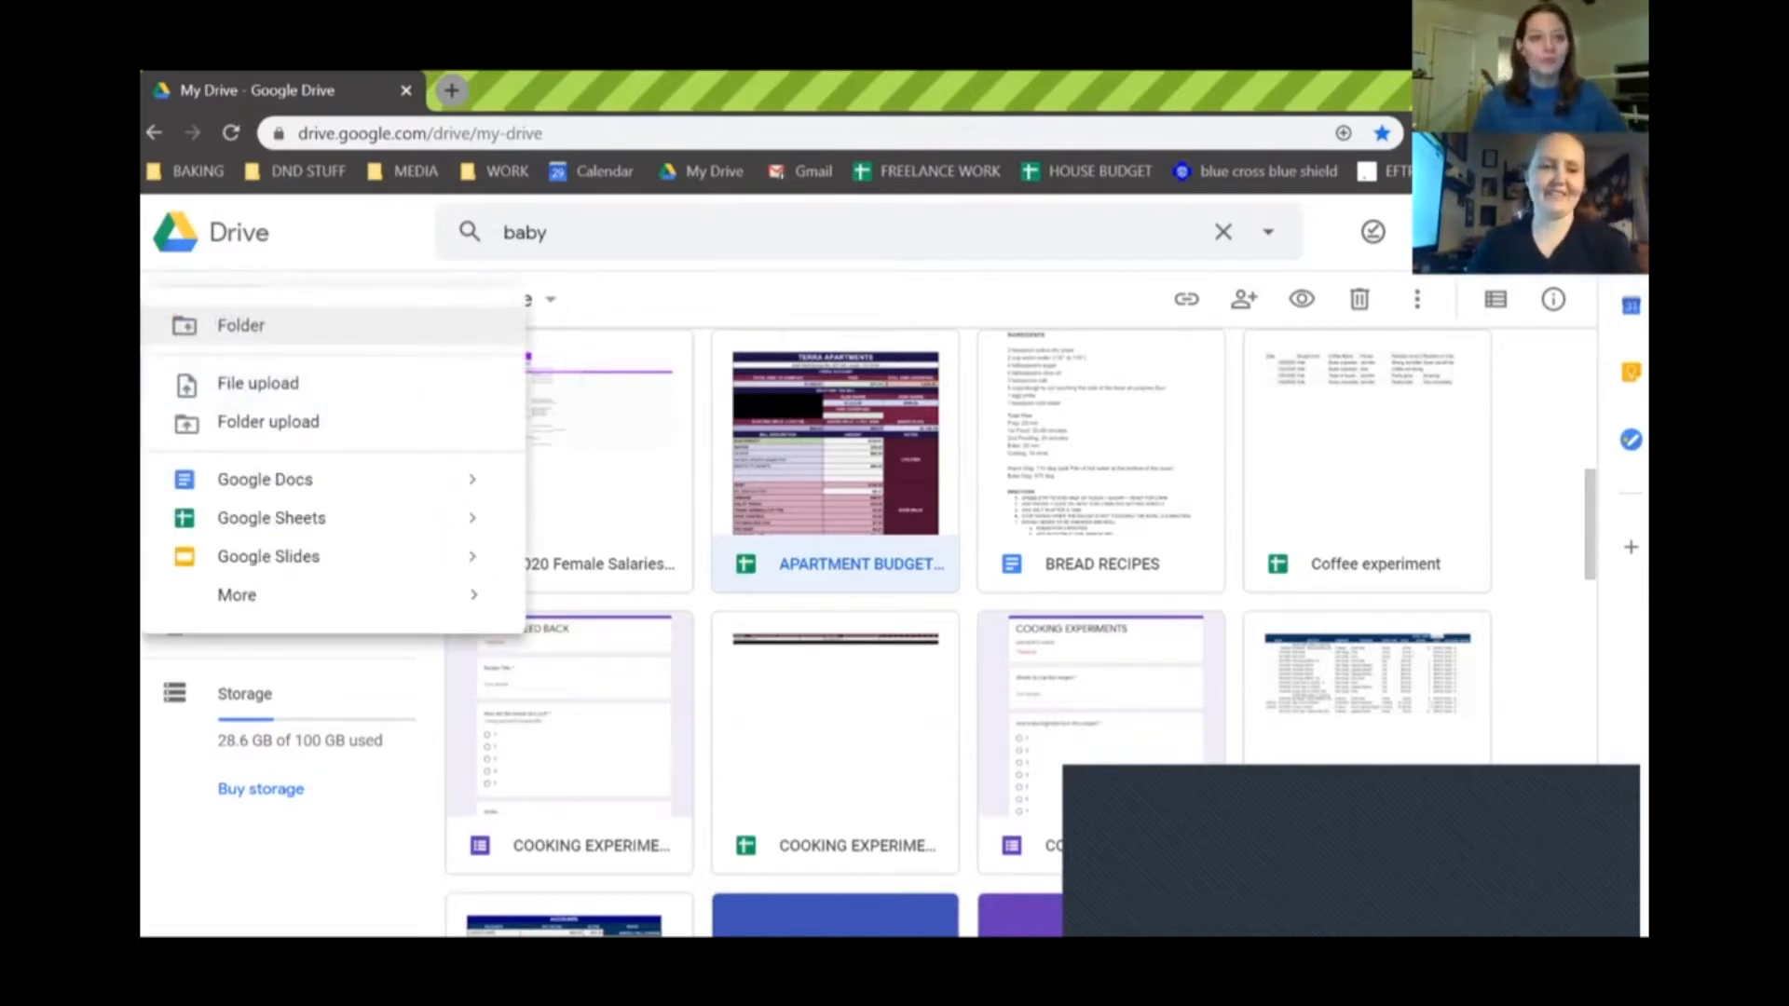
left_click(270, 518)
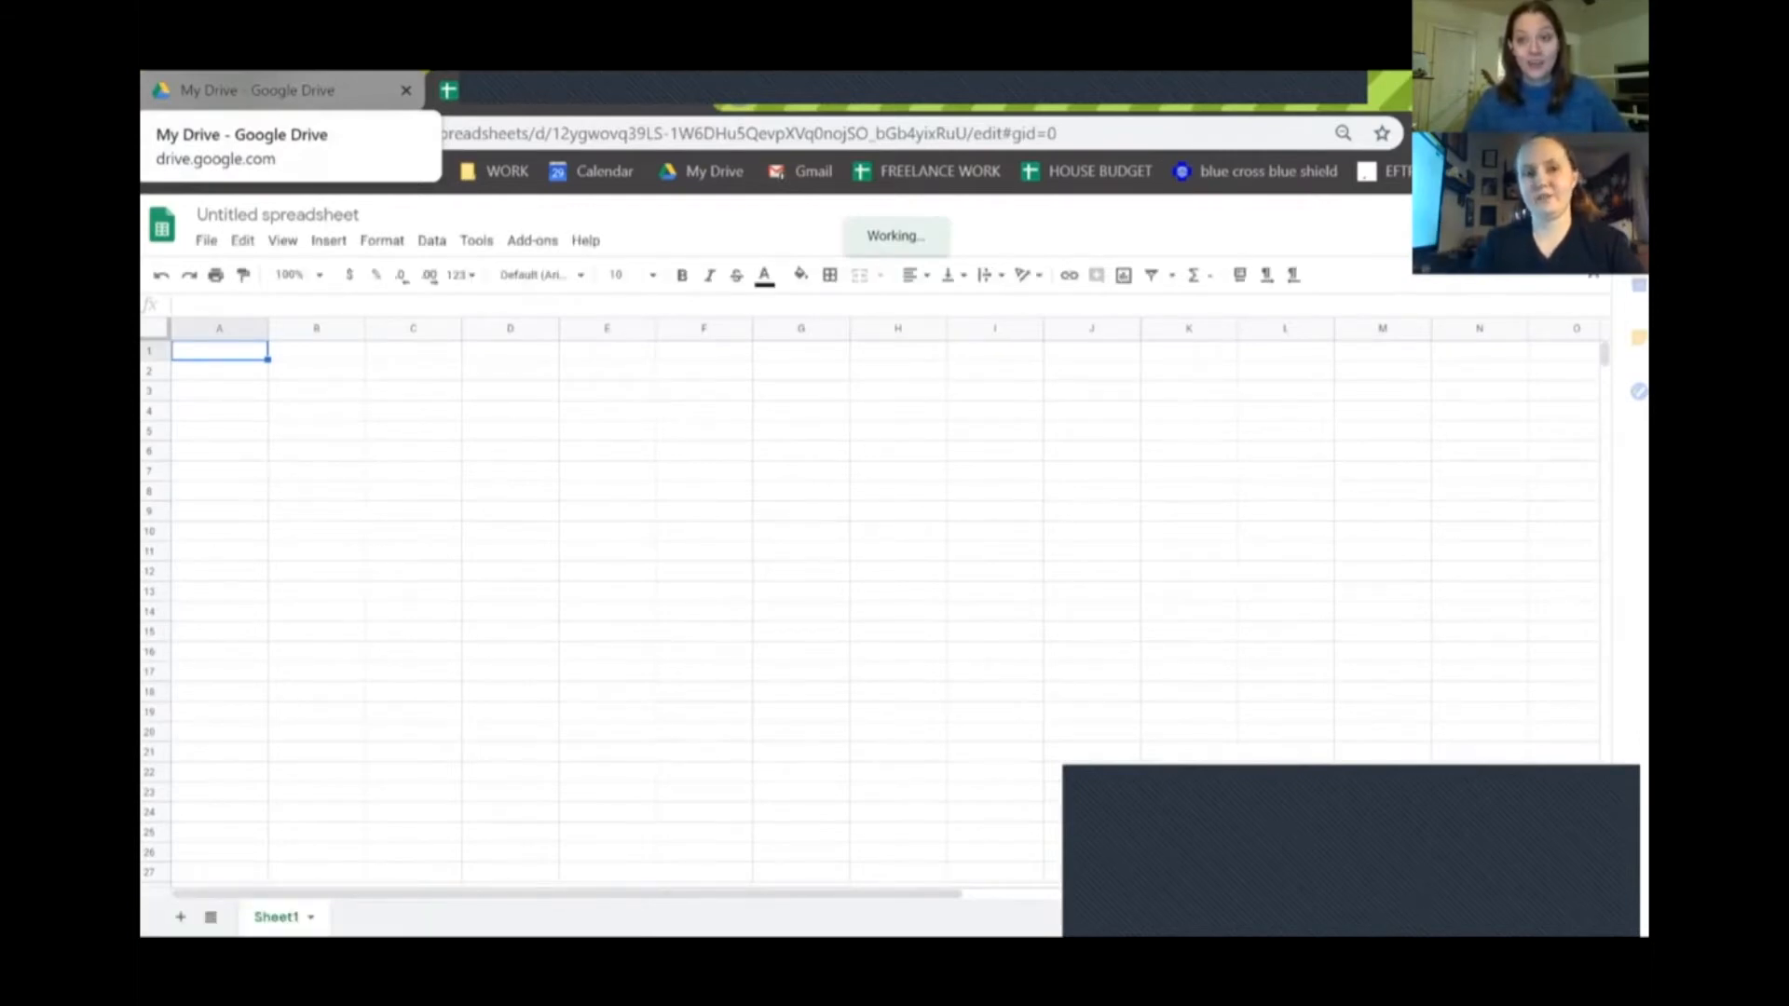
Step: Look over the additional file types that can be created in Google Drive and return to the untitled spreadsheet
left_click(279, 91)
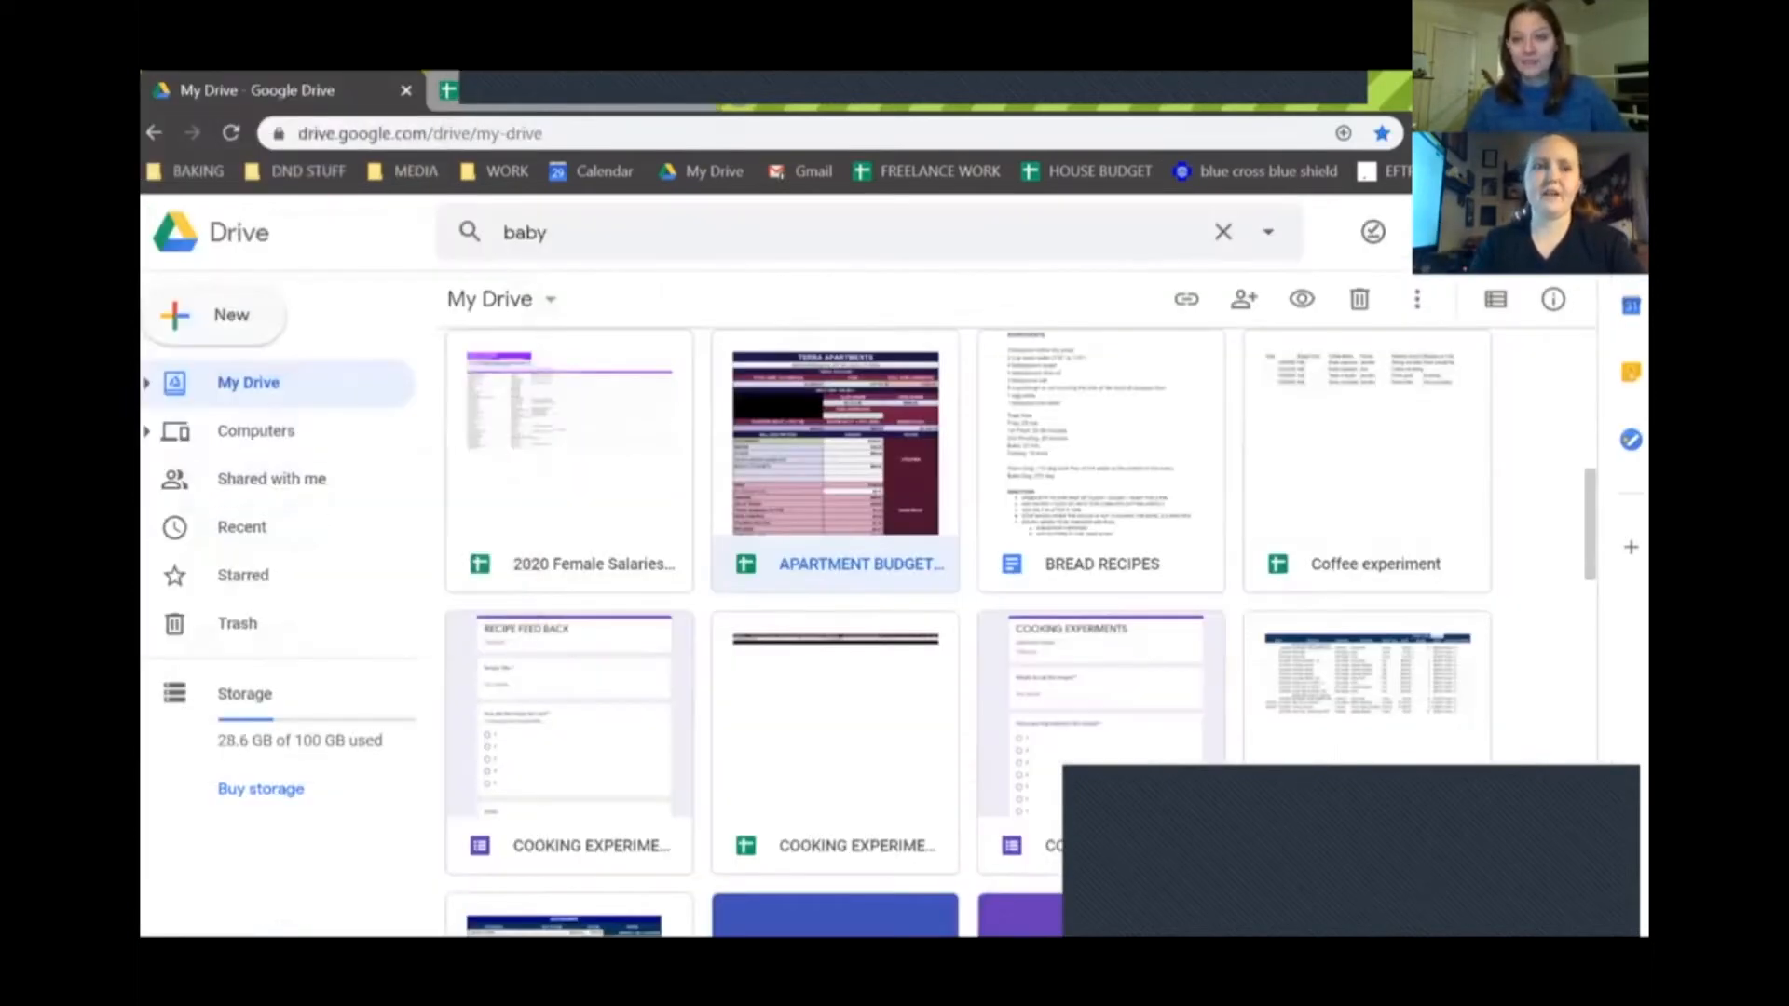
left_click(223, 315)
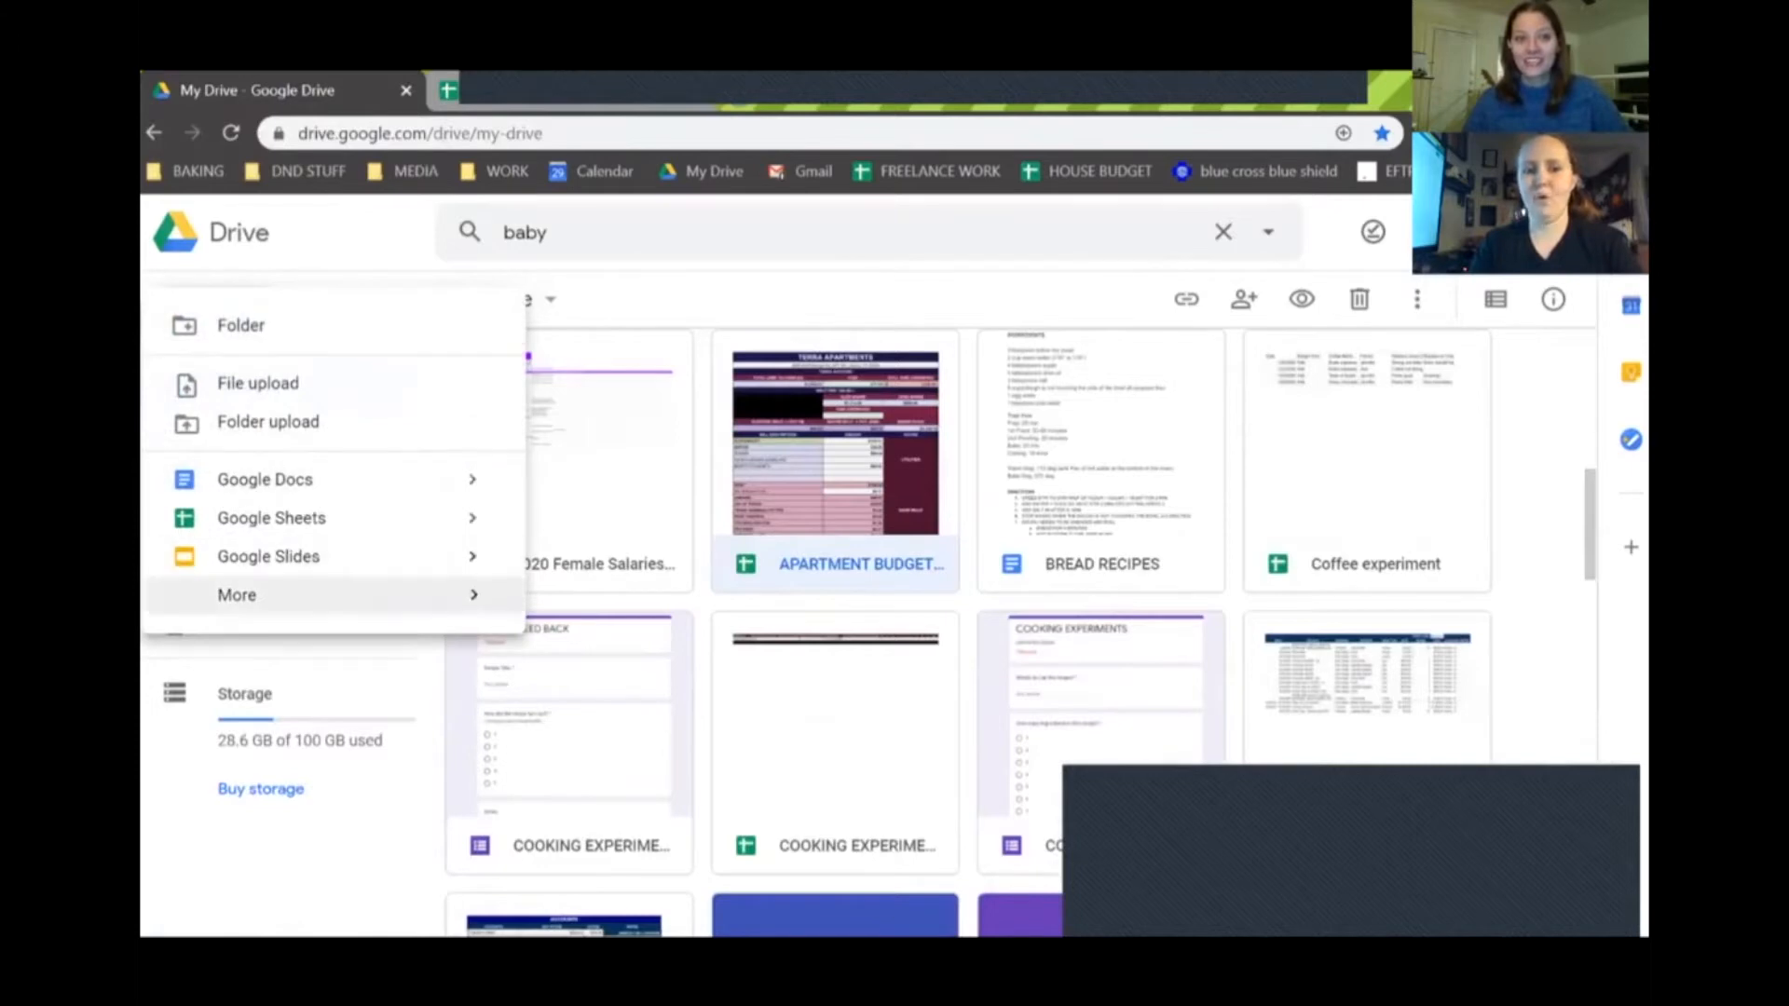
mouse_move(279, 594)
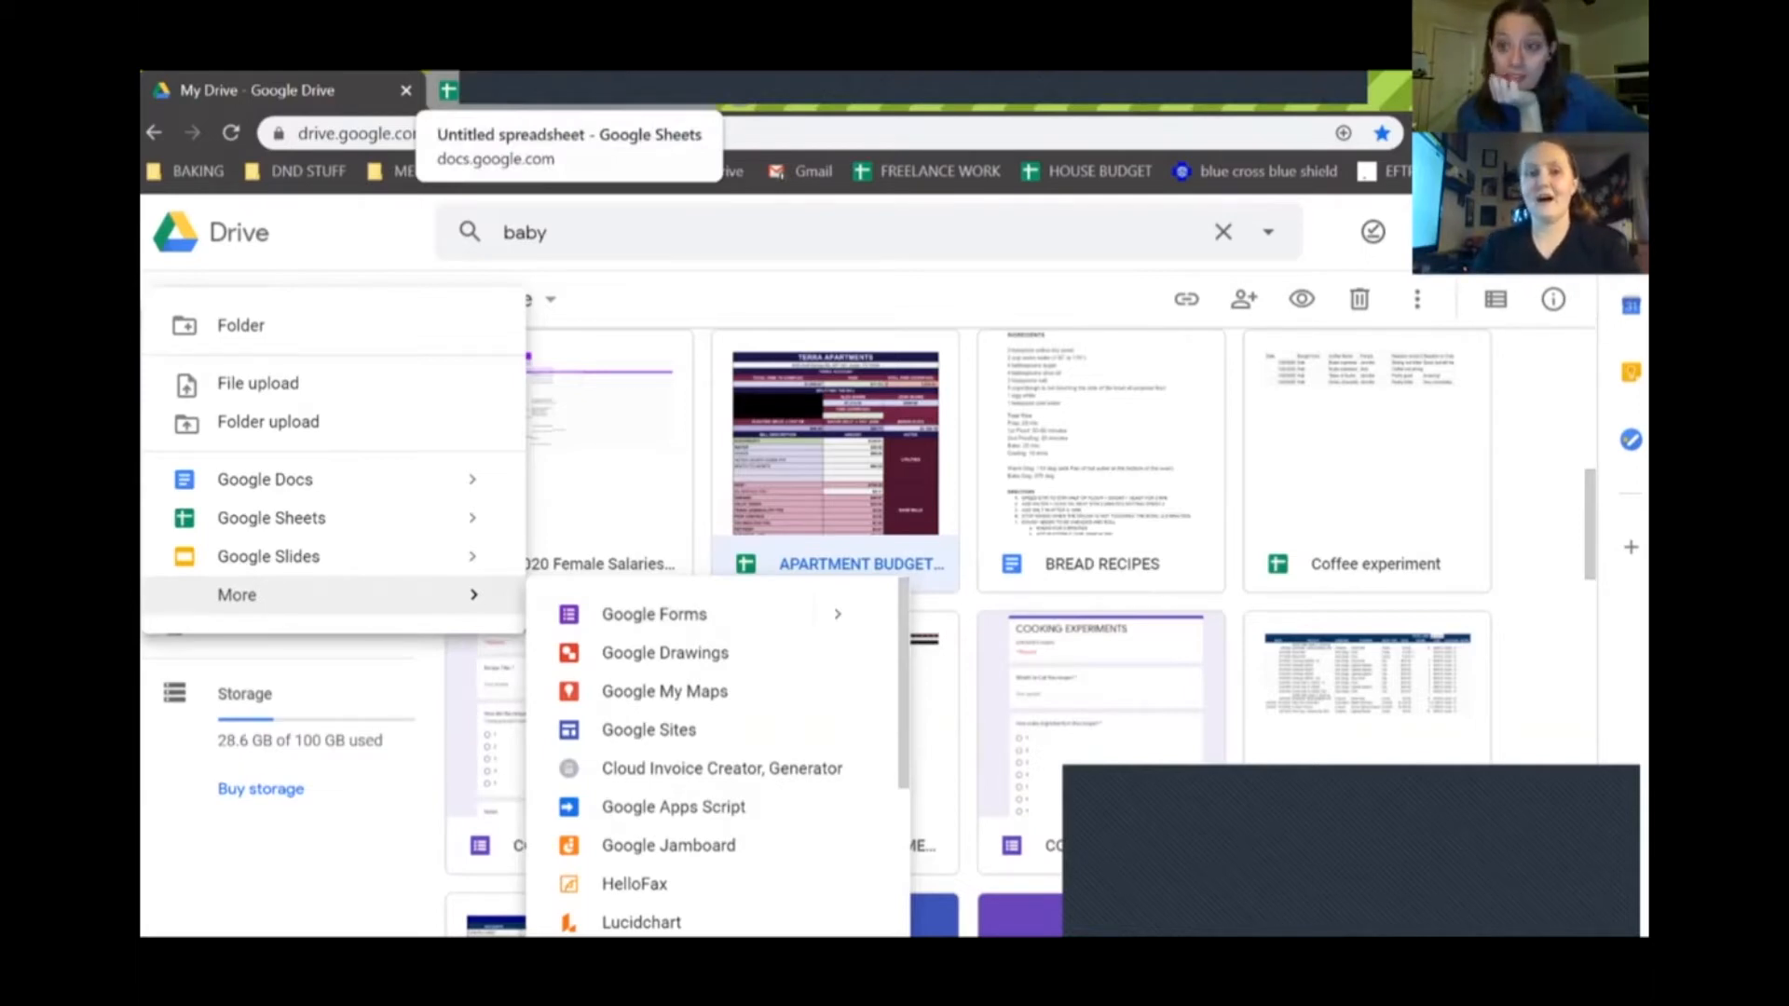
left_click(448, 90)
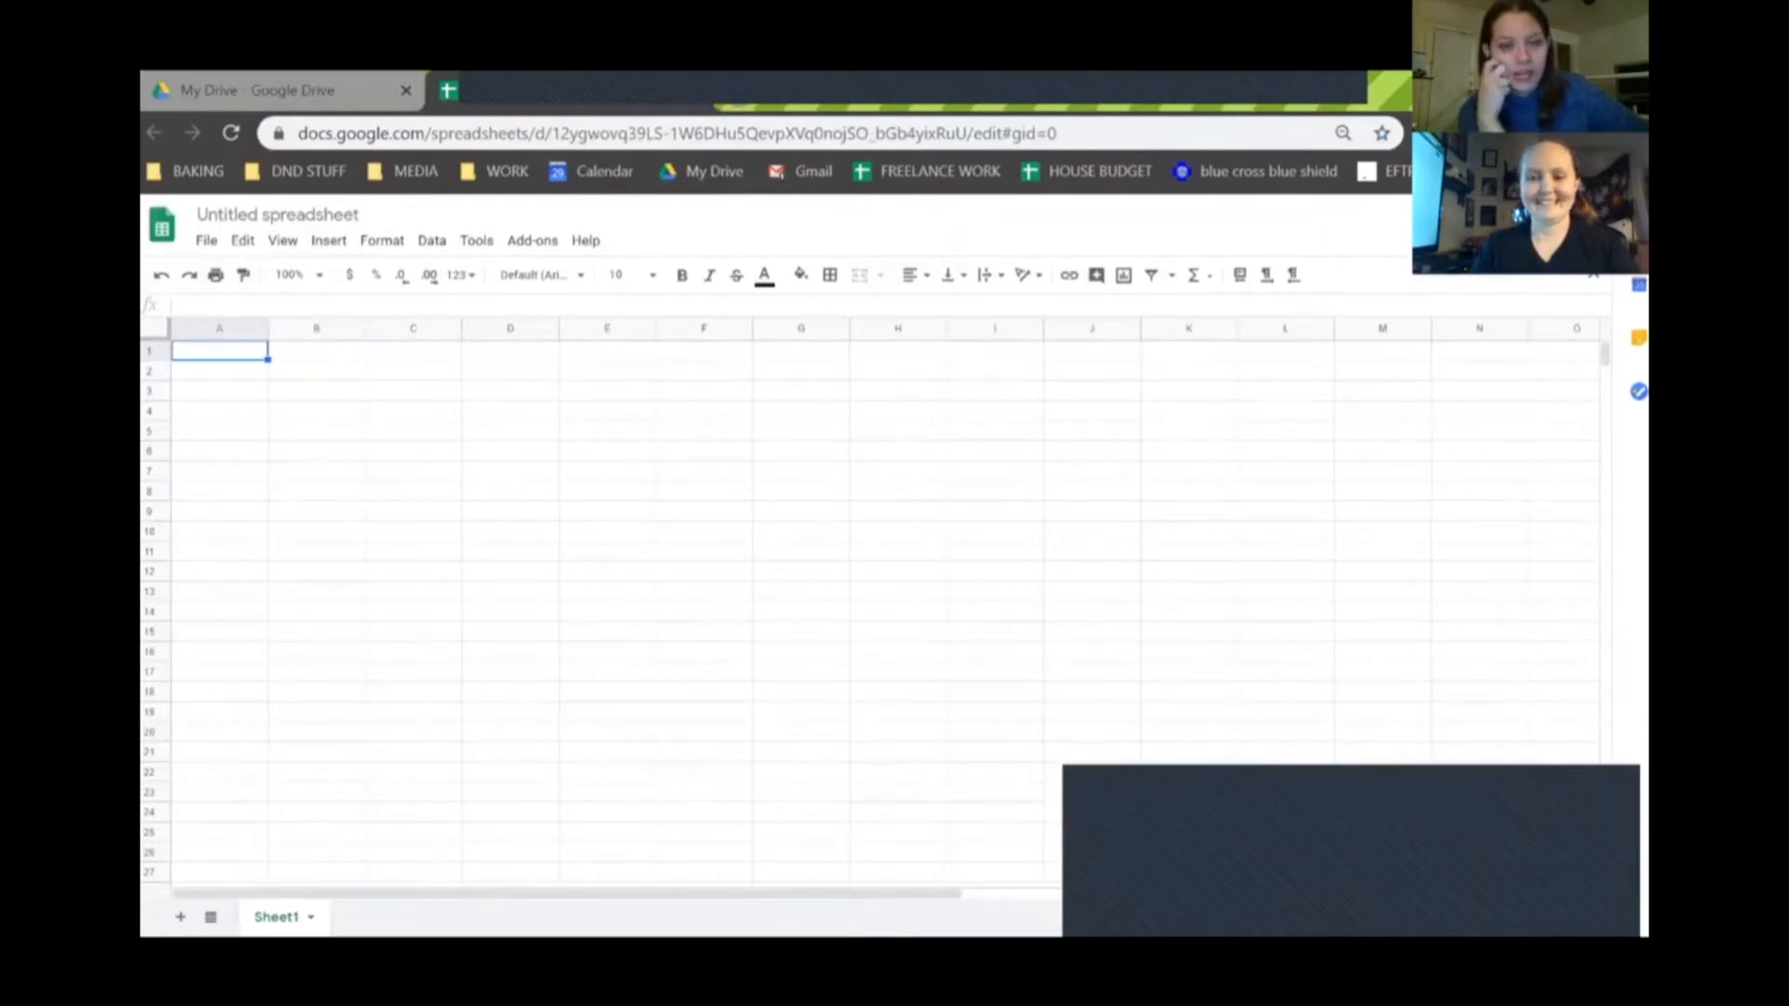
Step: Rename the untitled spreadsheet with the person's first name followed by "GENERAL RESOURCE LIST 2020"
left_click(326, 215)
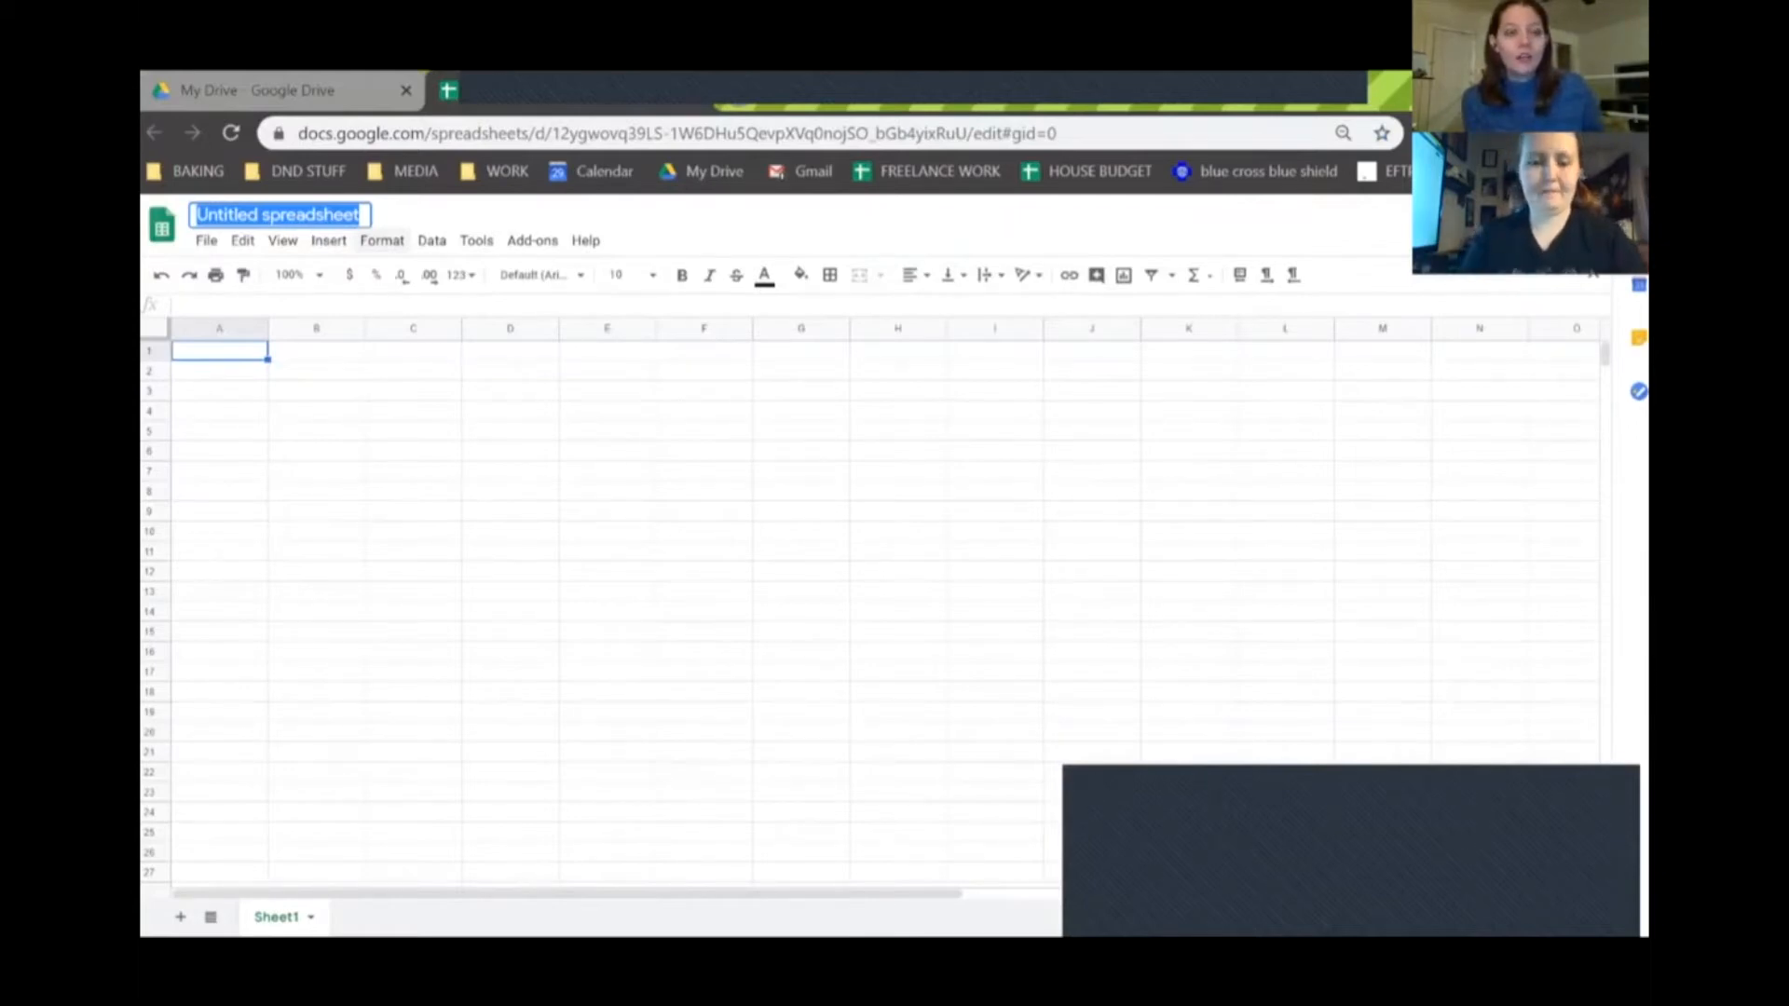
type("ISABEL GENERAL")
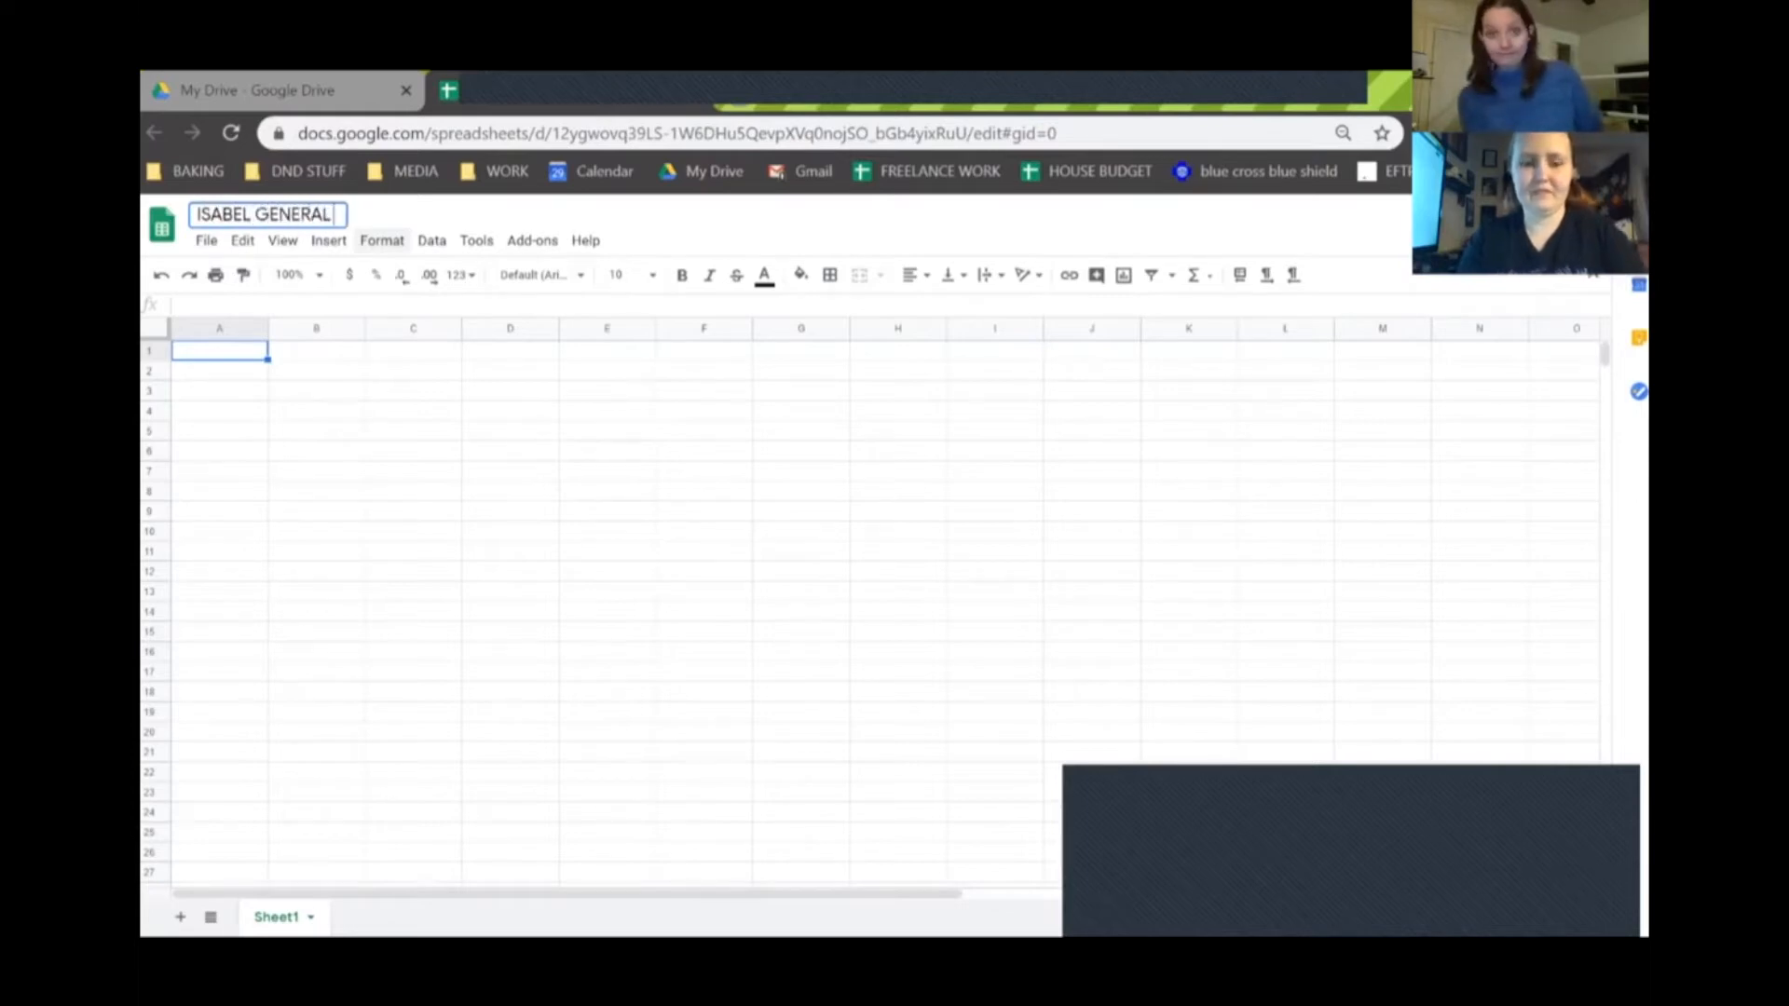
type(" RESOU")
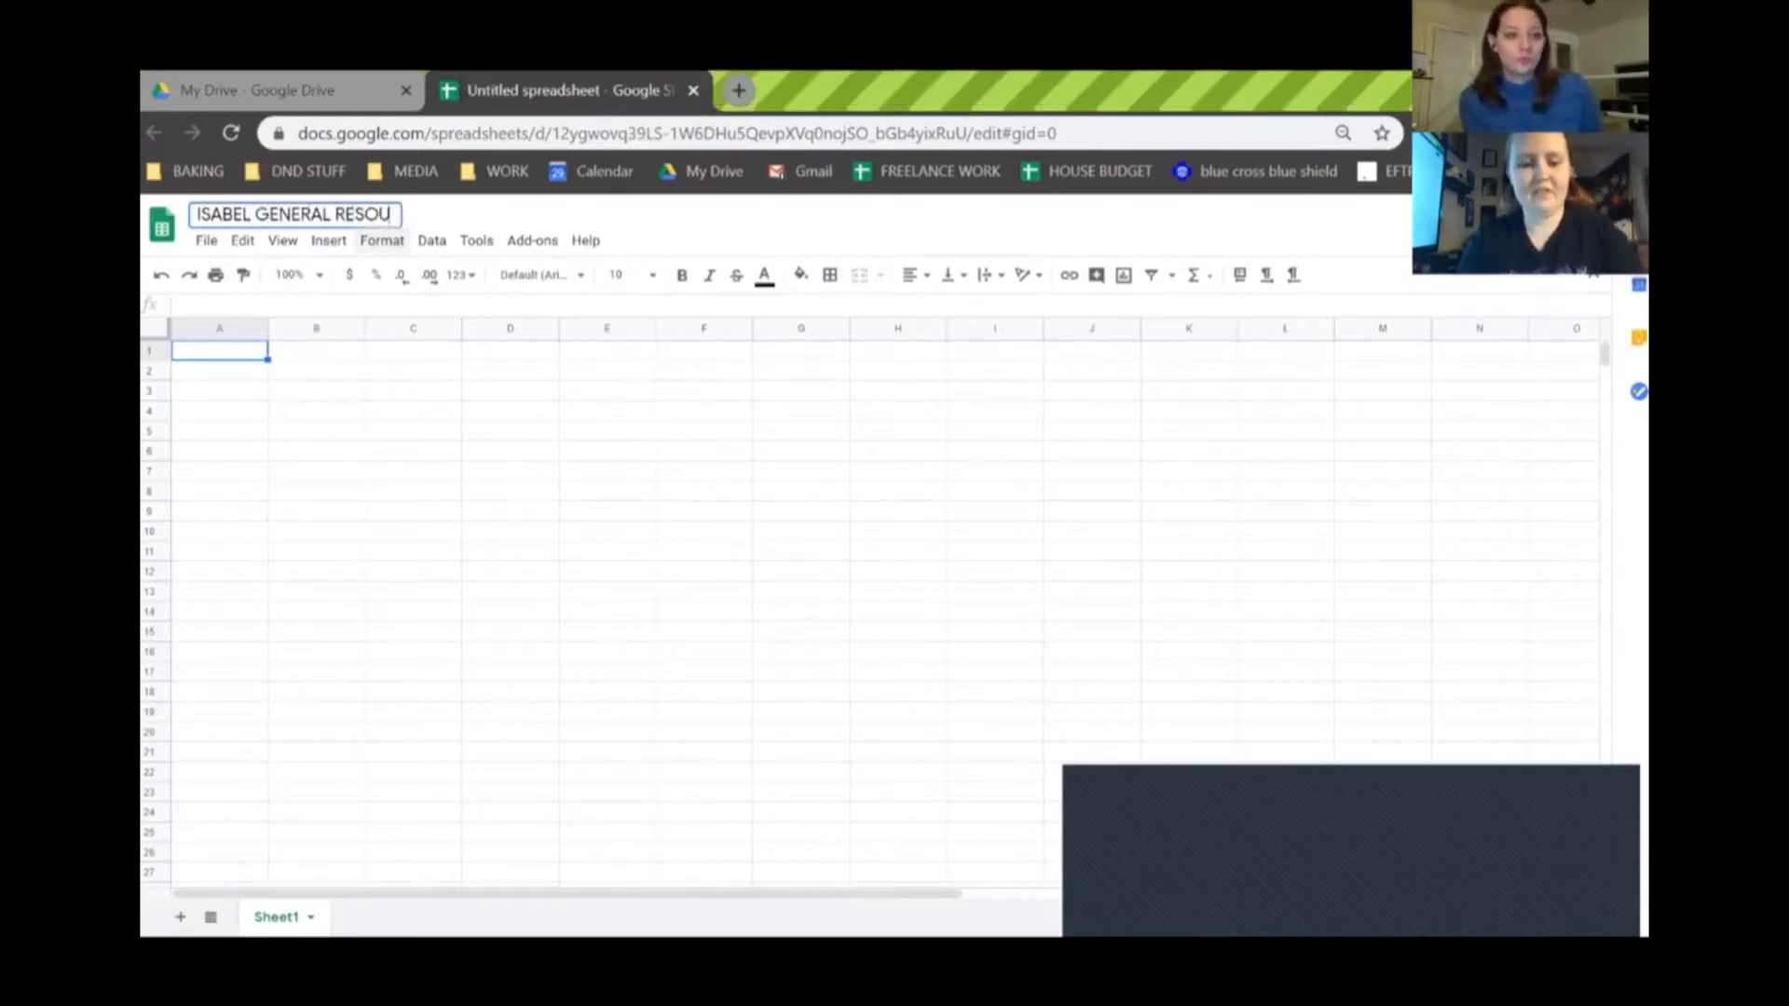
type("RCE LIST 2020")
key("Return")
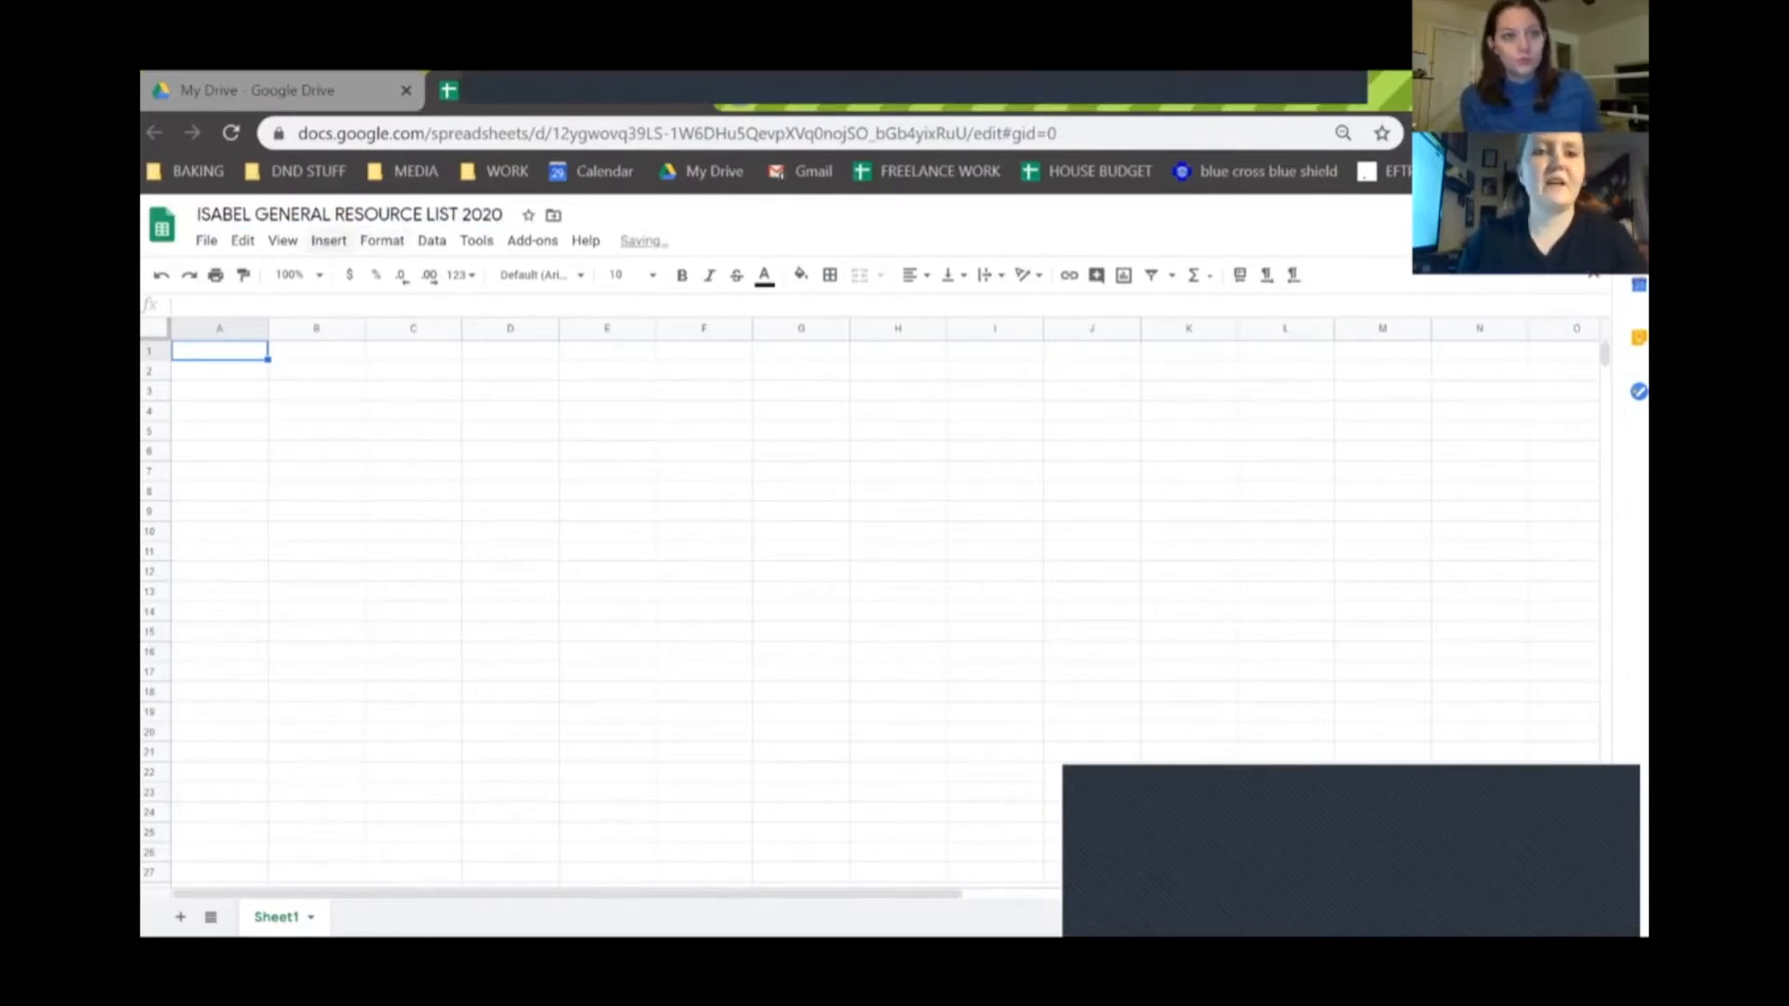
Step: Insert a linked form into the resource list spreadsheet
left_click(328, 240)
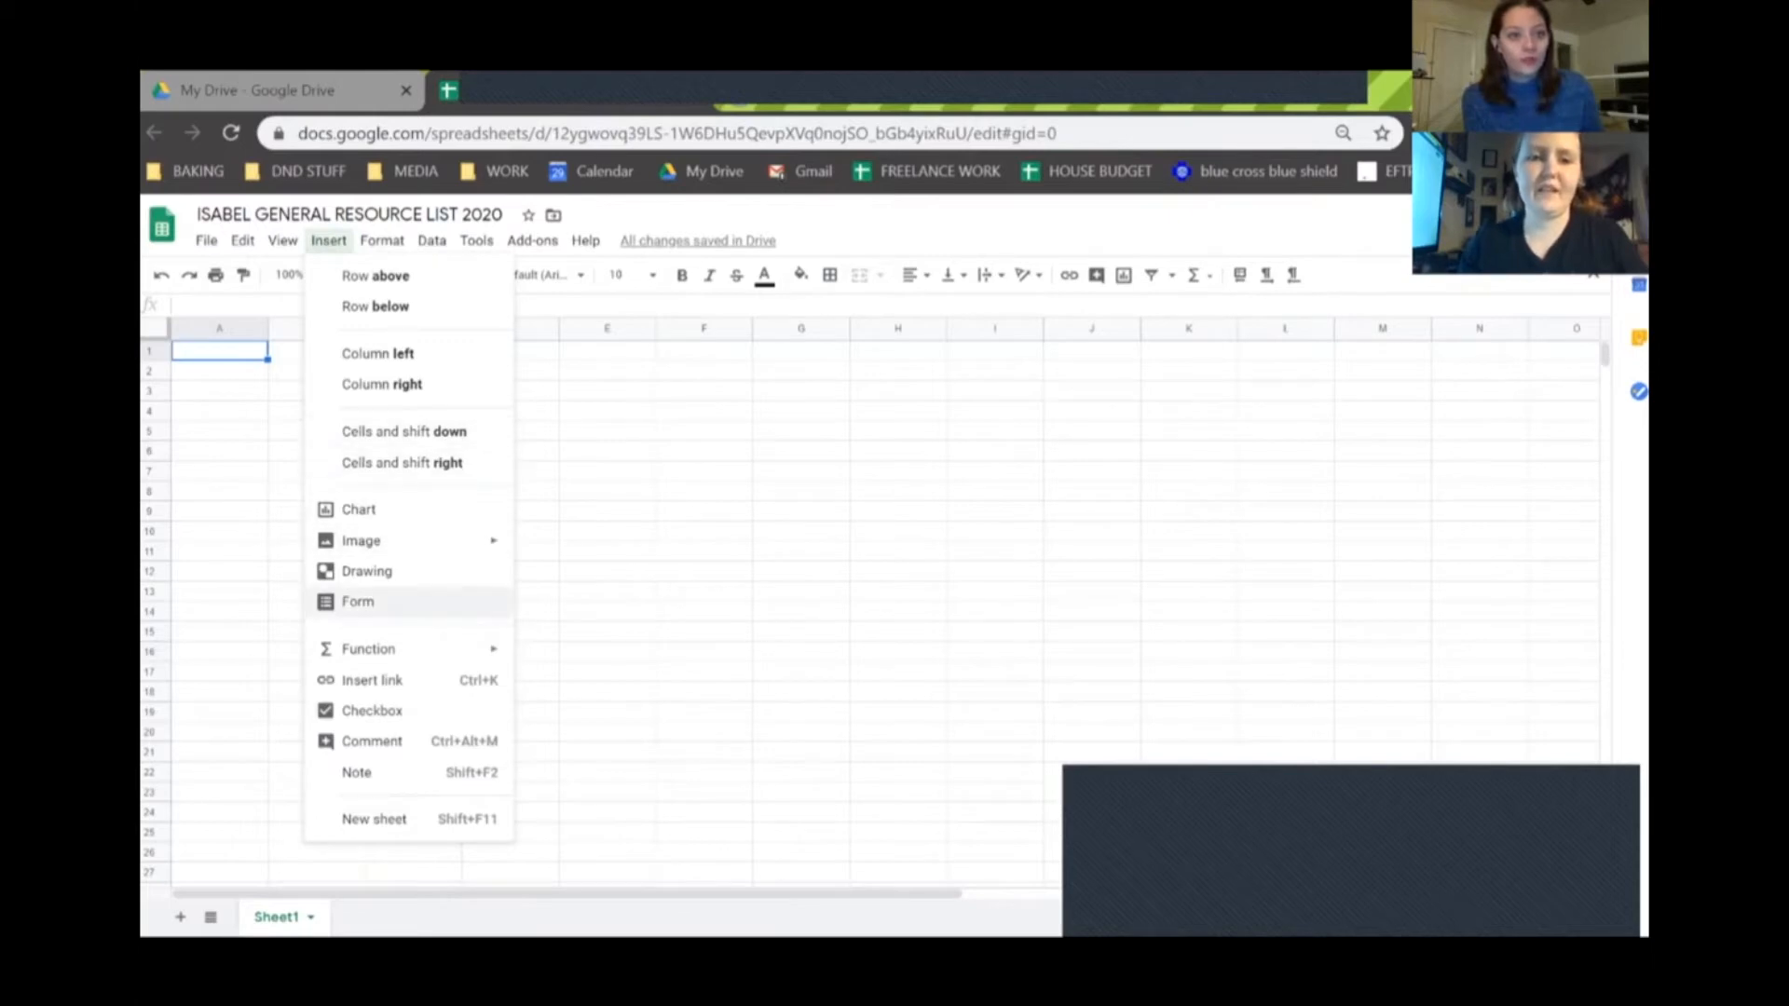
left_click(357, 601)
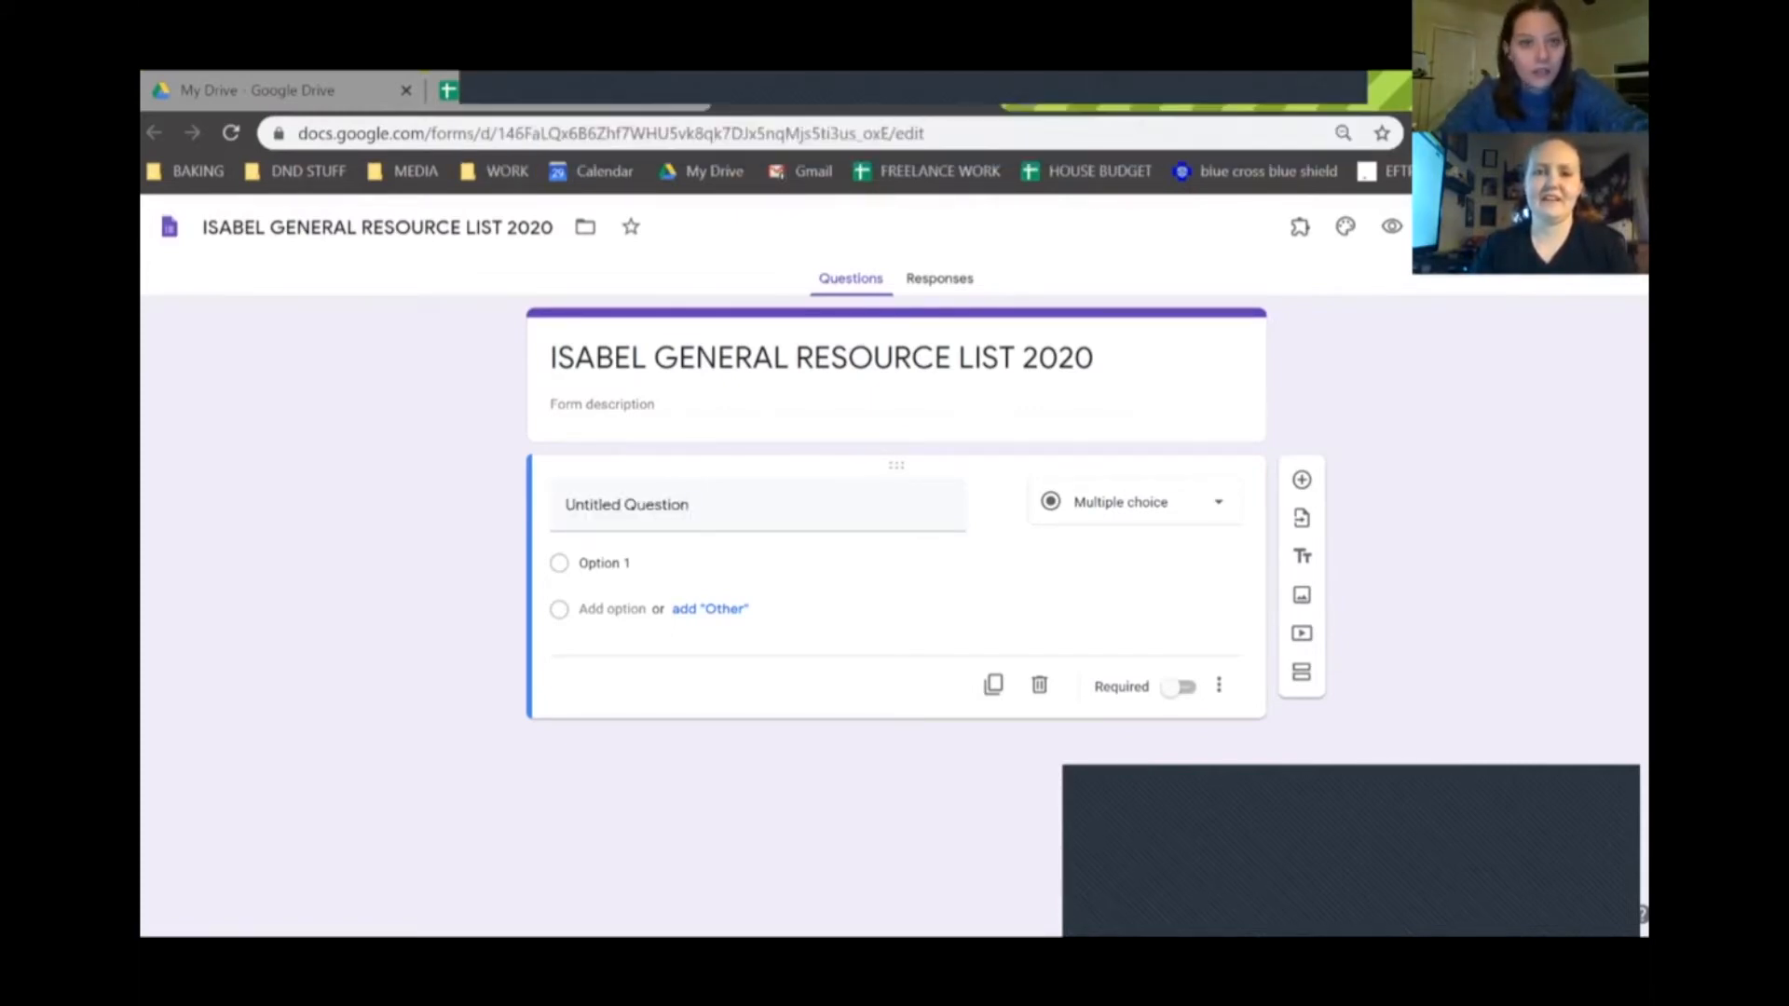
Step: Return to the resource list spreadsheet and close the form editor, keeping the browser window maximized
left_click(449, 90)
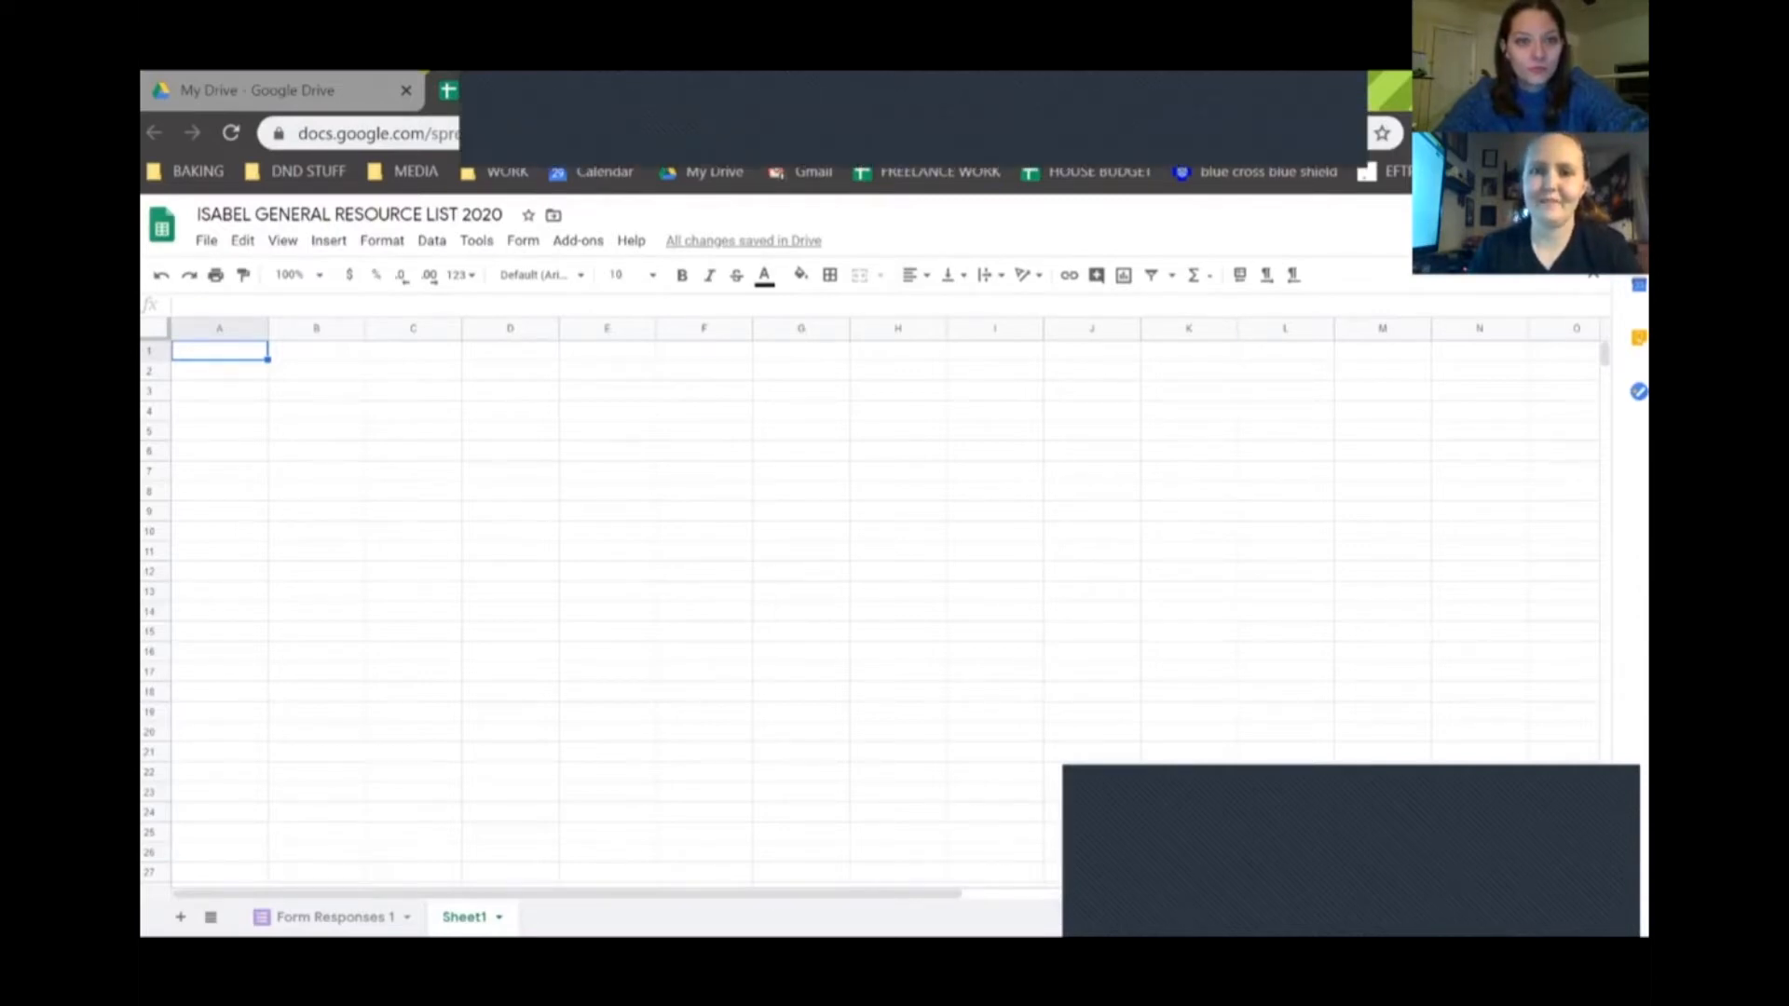
left_click(1569, 82)
left_click(1034, 39)
left_click(1129, 40)
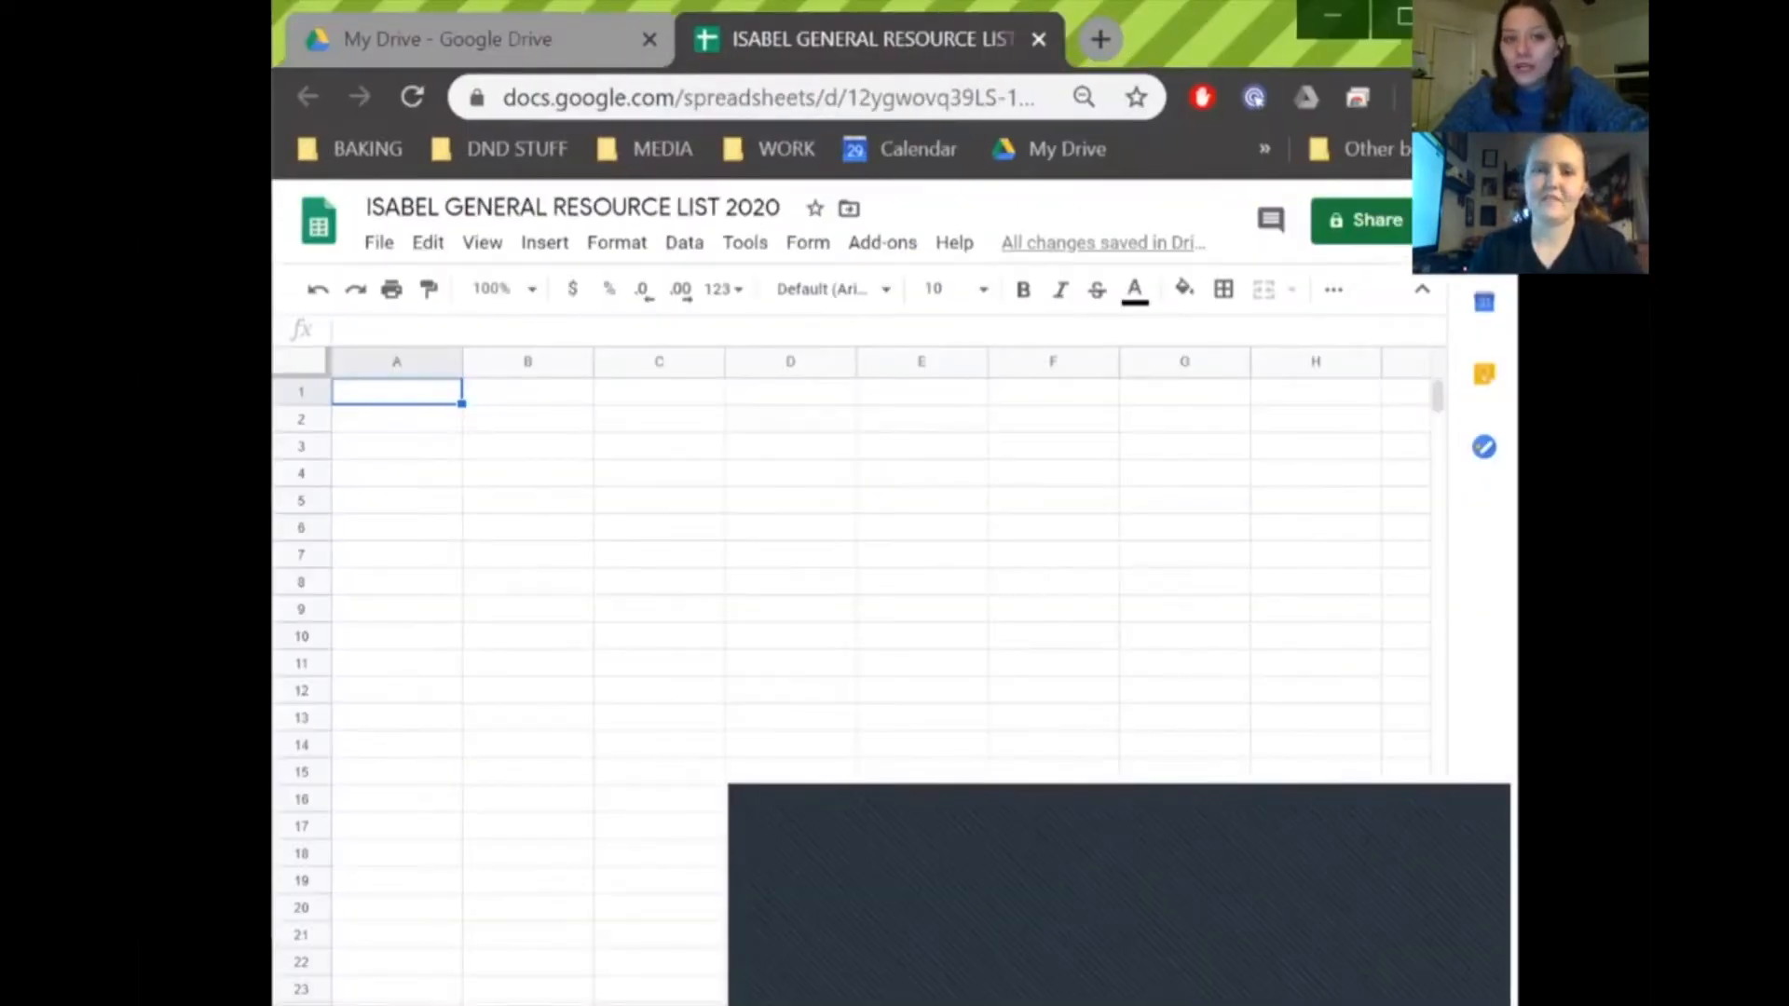
left_click(1405, 16)
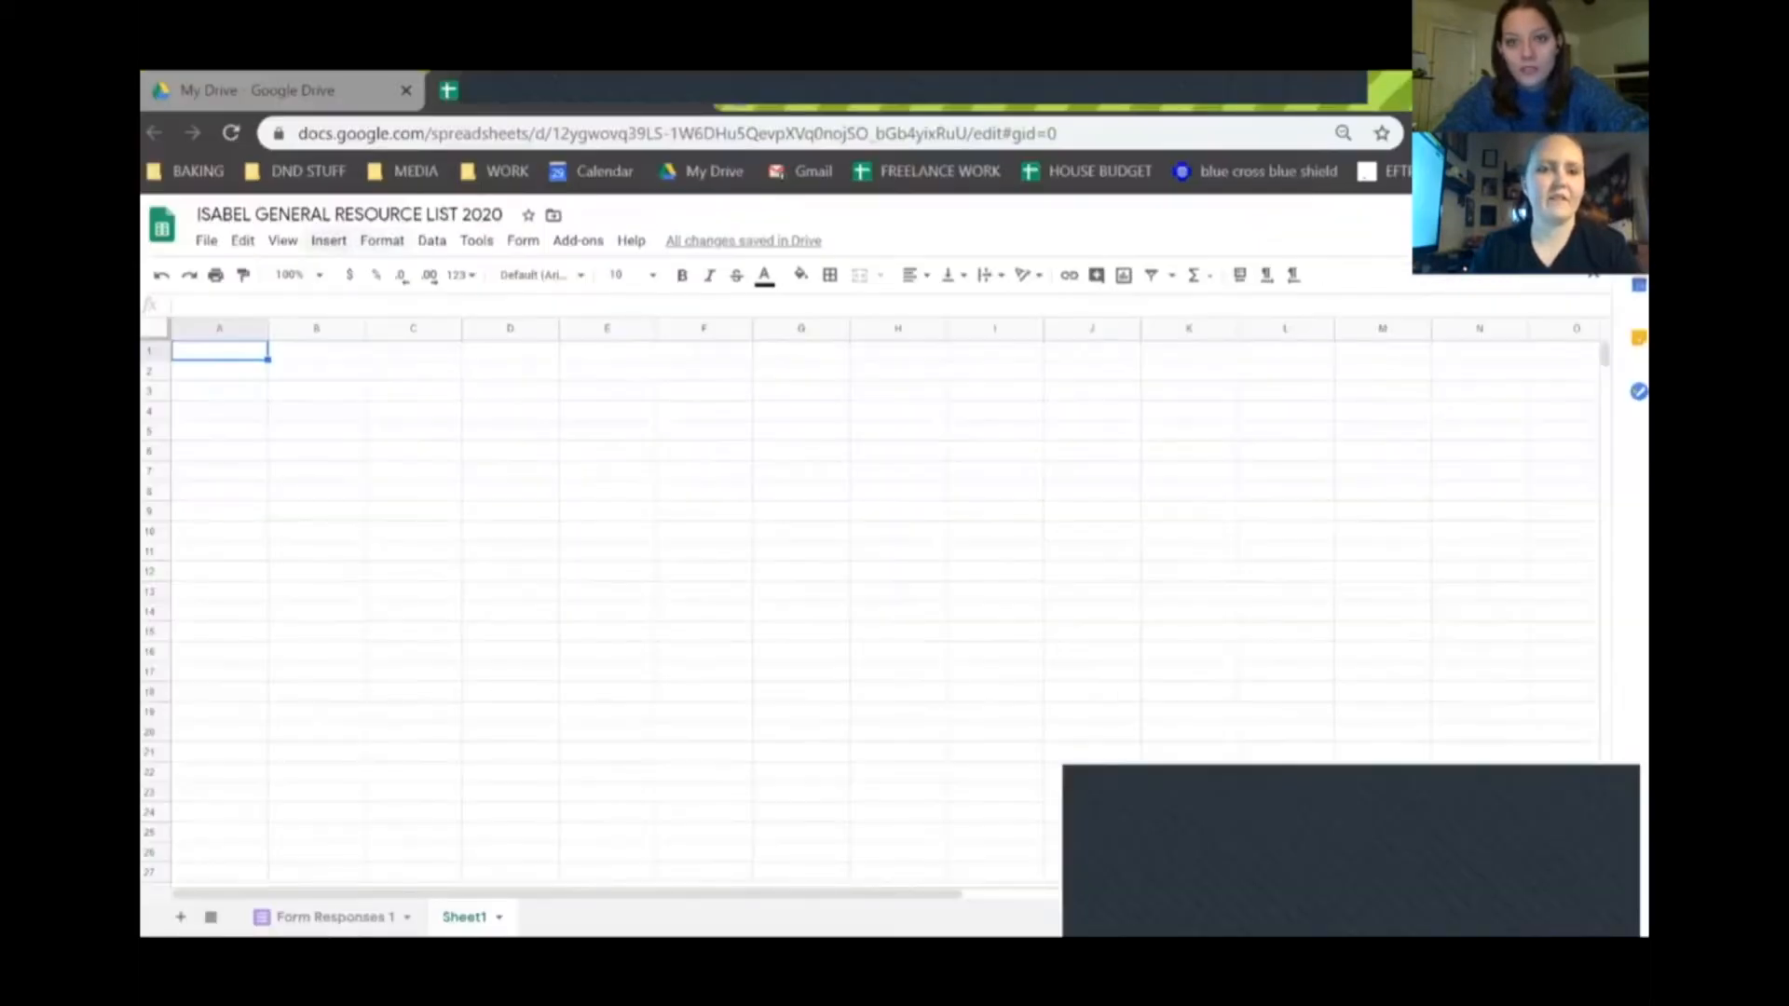
Step: Insert a second linked form into the resource list spreadsheet
left_click(328, 240)
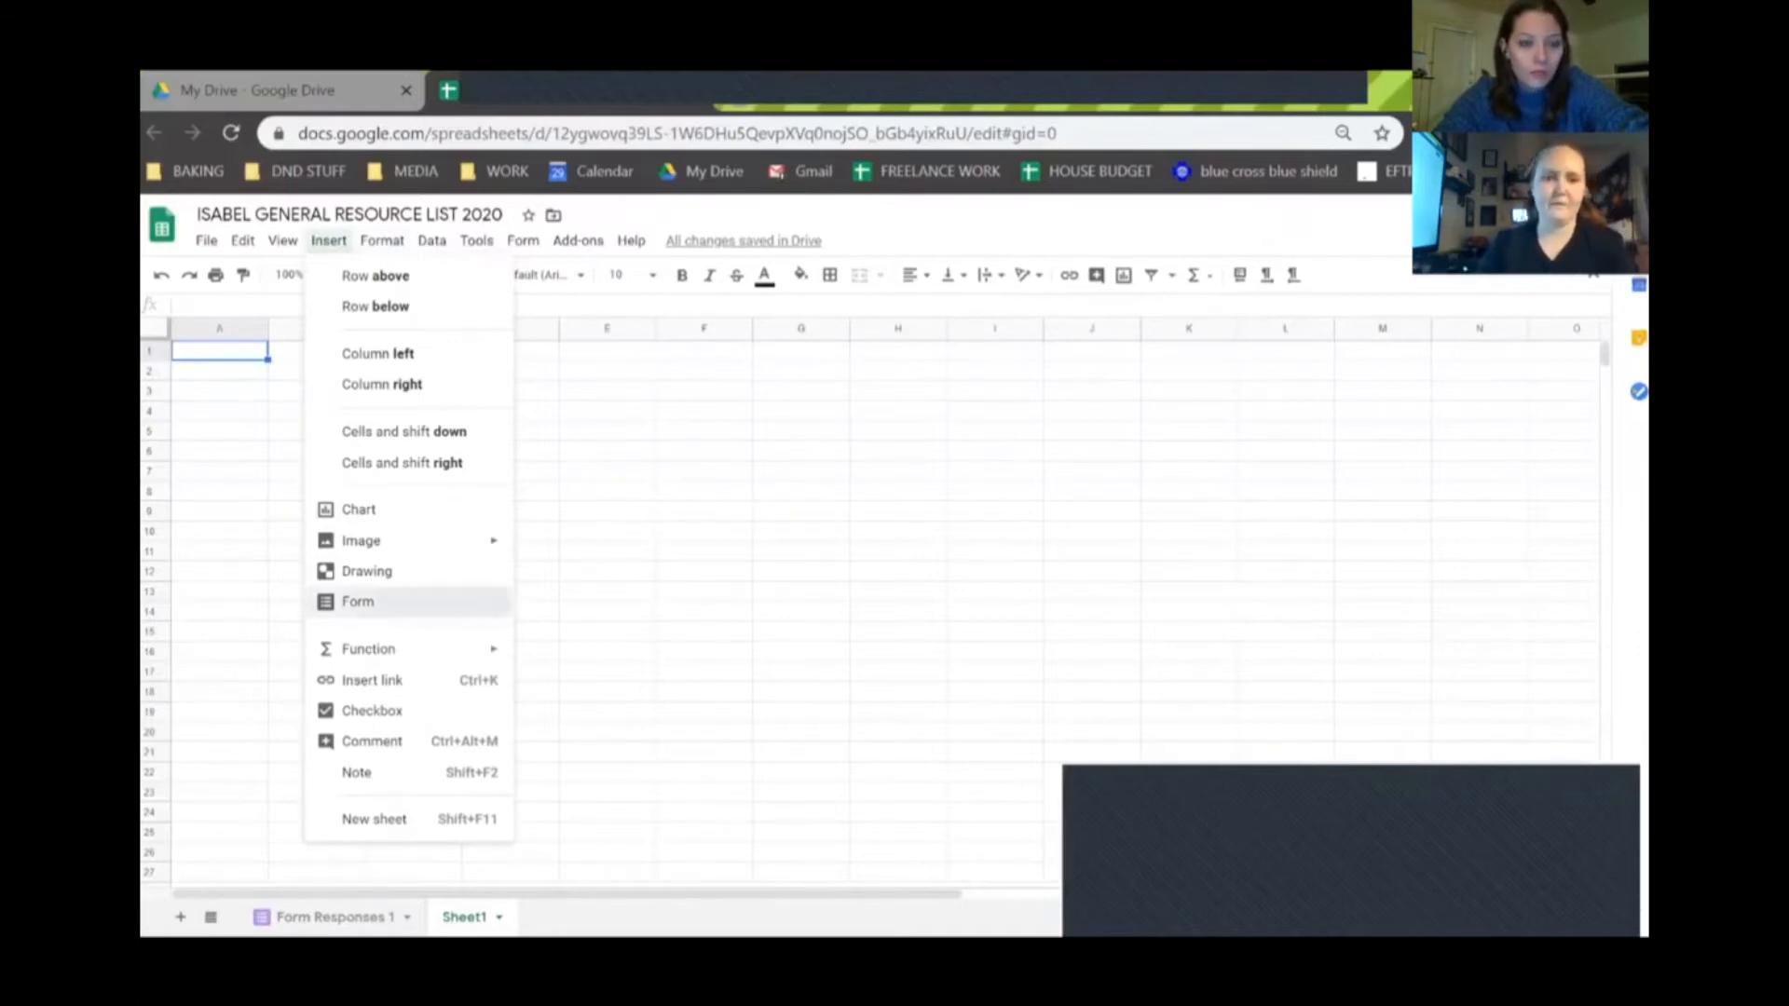
left_click(358, 602)
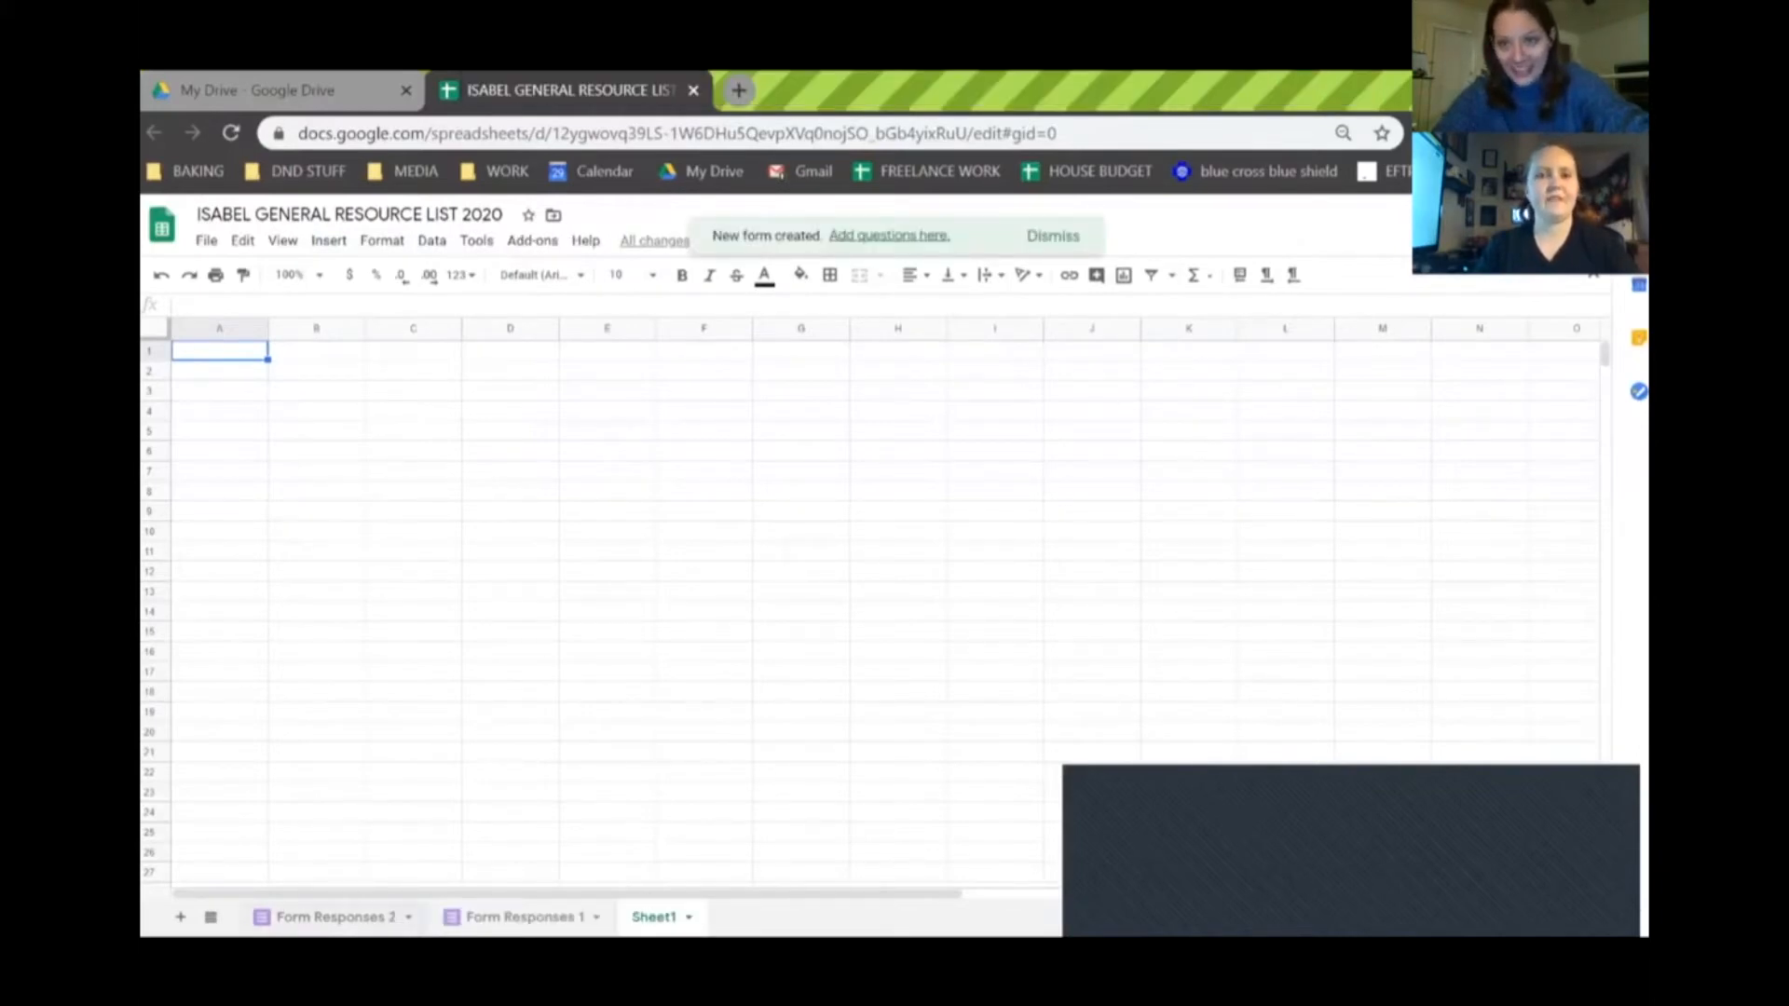
Step: Find the forms created from the resource list spreadsheet in My Drive and delete them
left_click(280, 90)
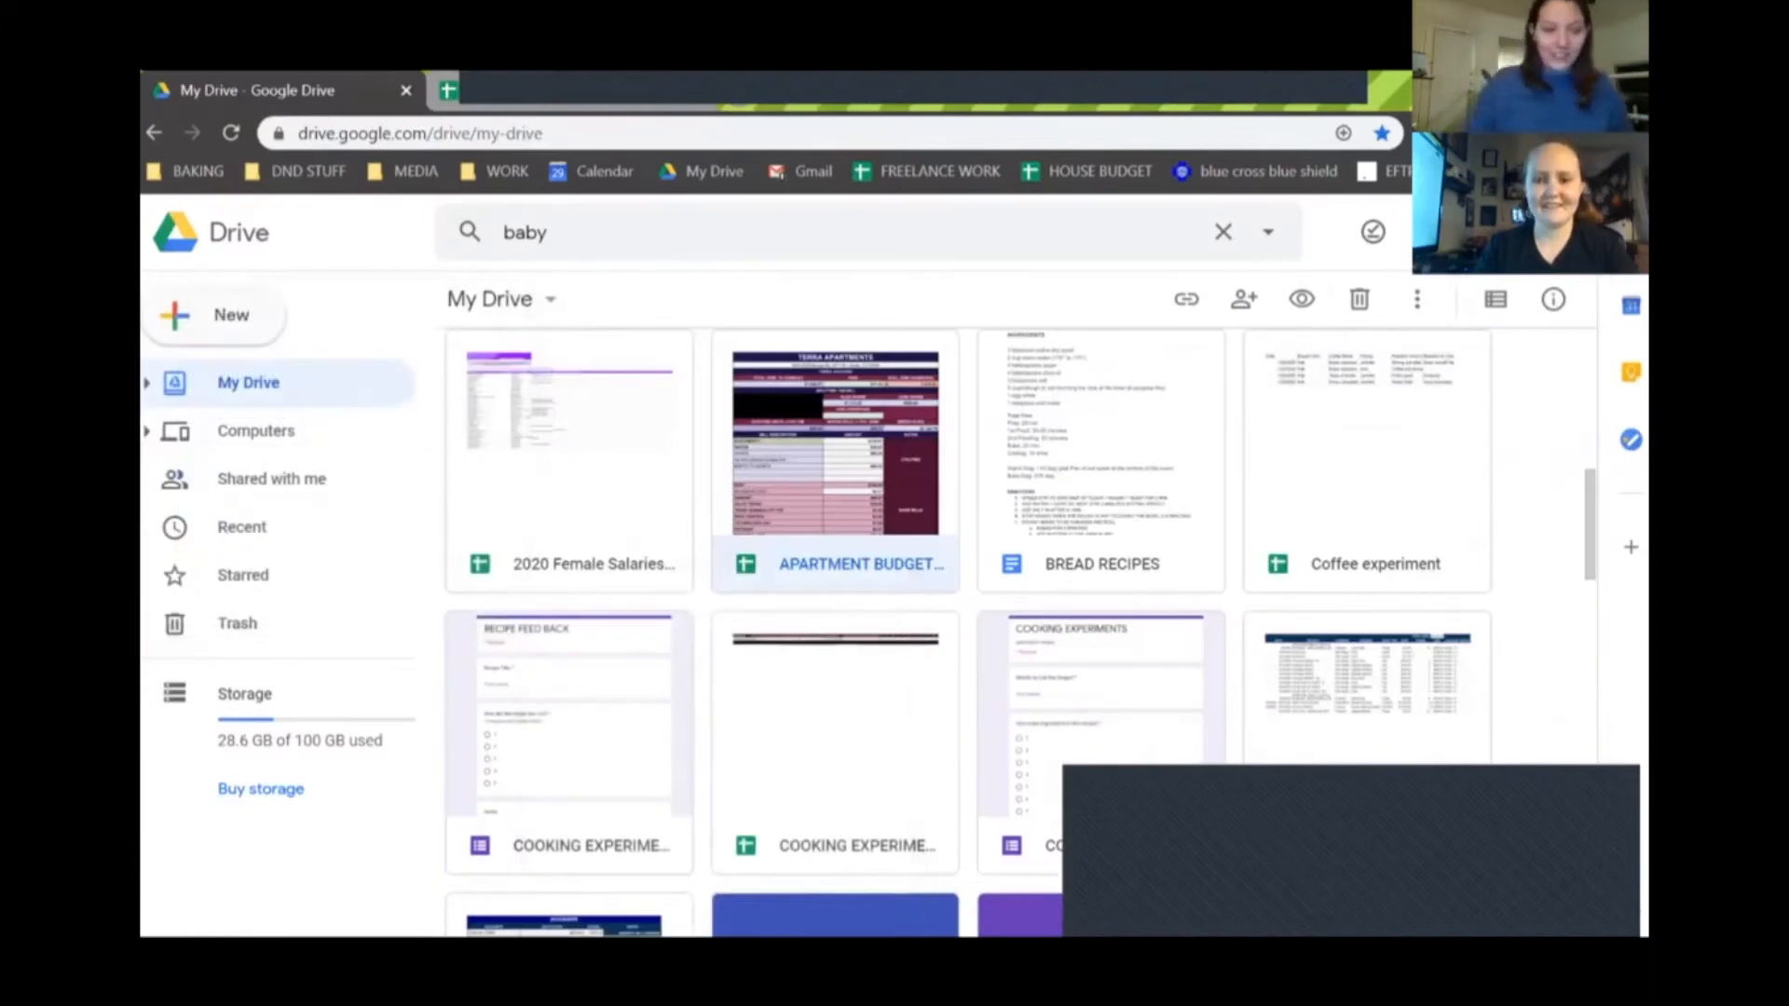
left_click(215, 315)
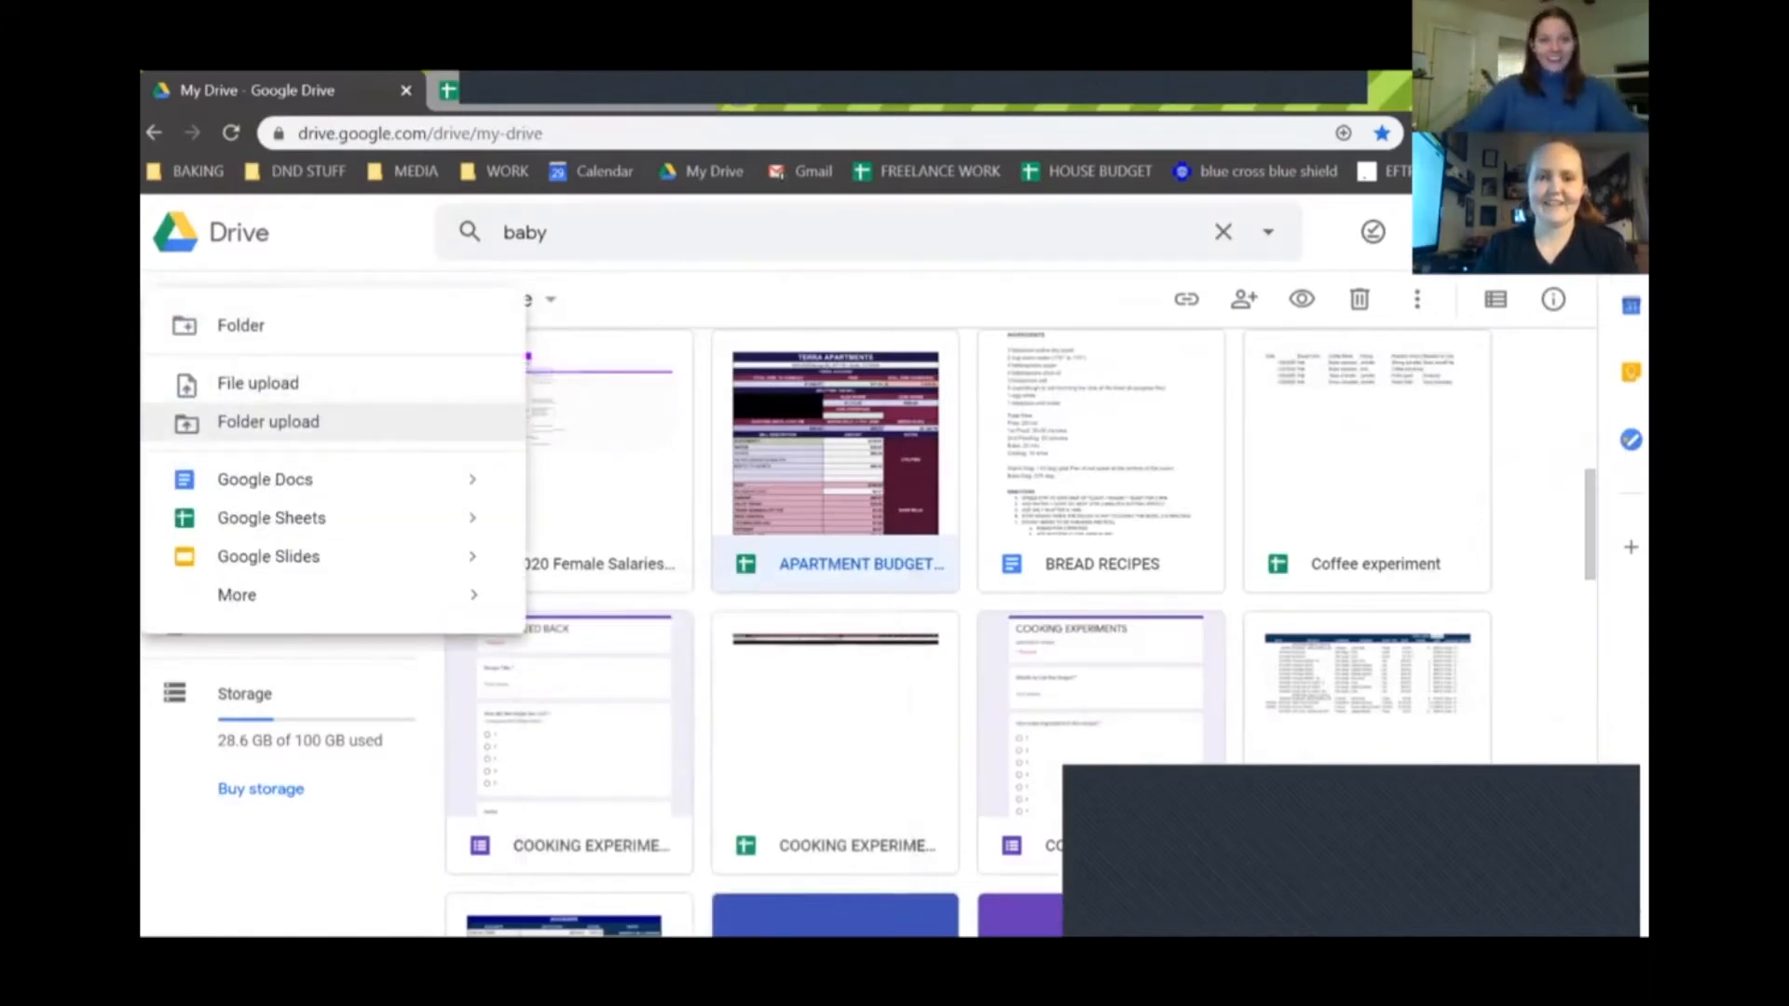
key("Escape")
key("Down")
key("Down")
key("Down")
key("Down")
key("Down")
key("Up")
key("Up")
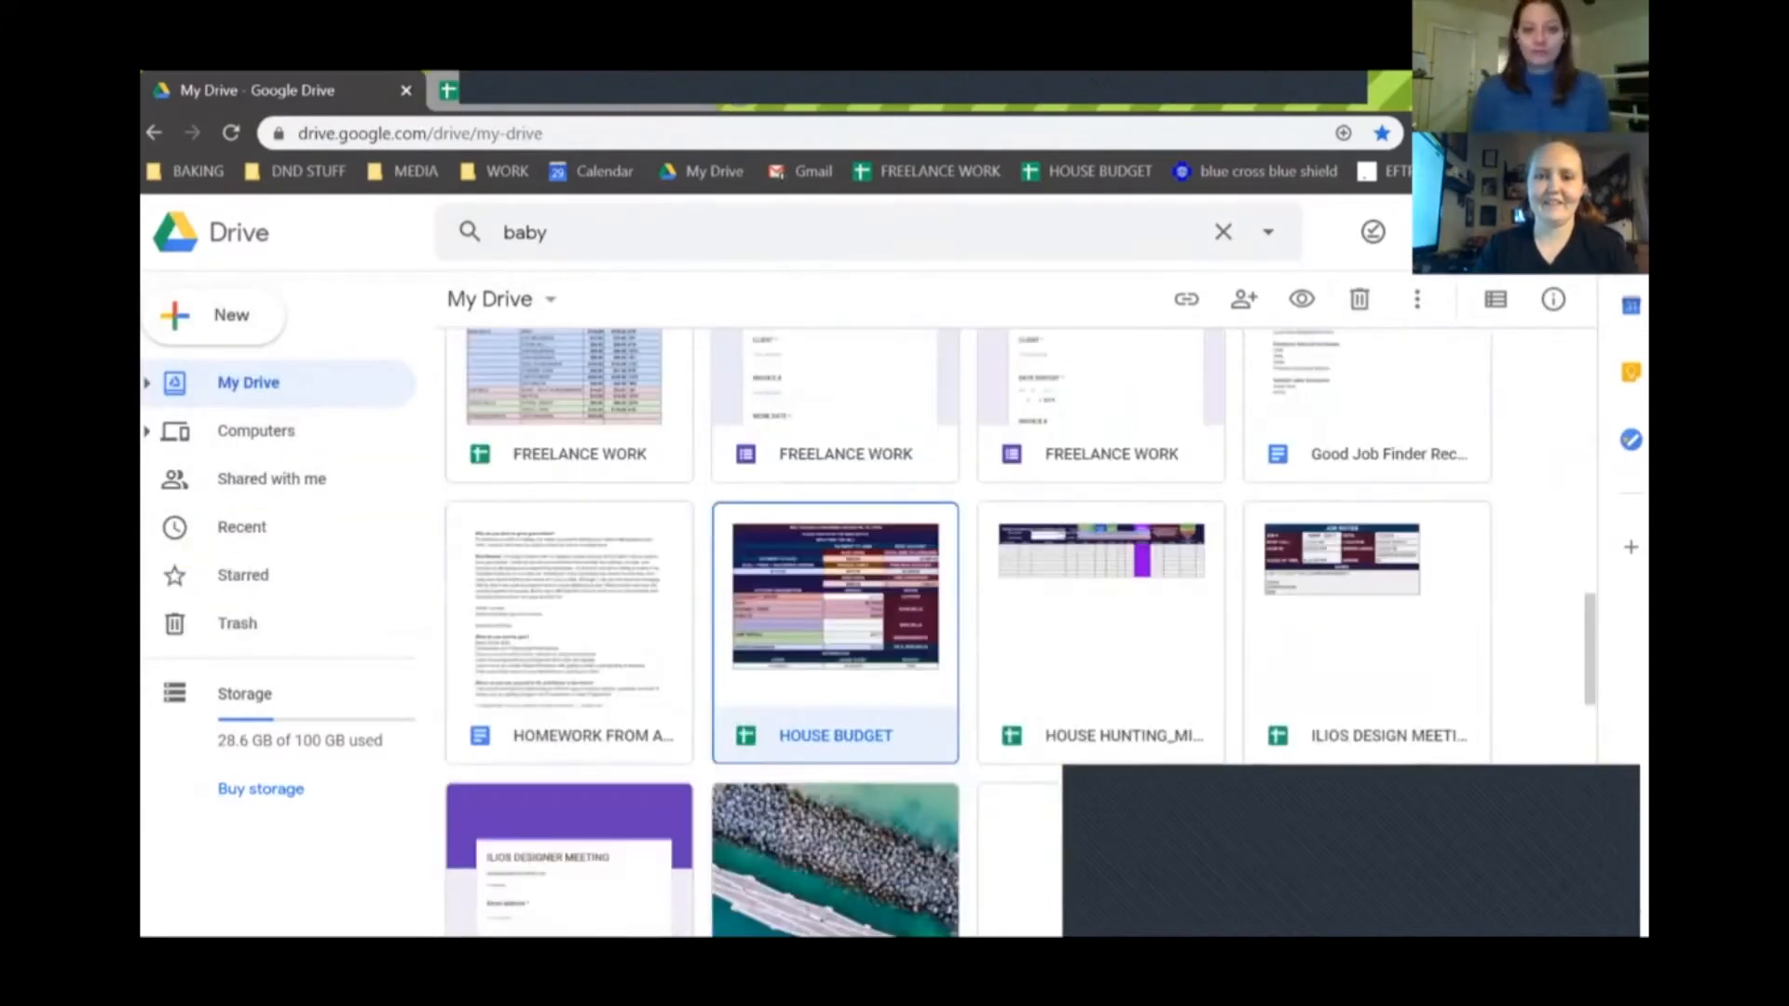
key("Down")
key("Down")
key("Down")
key("Down")
key("Up")
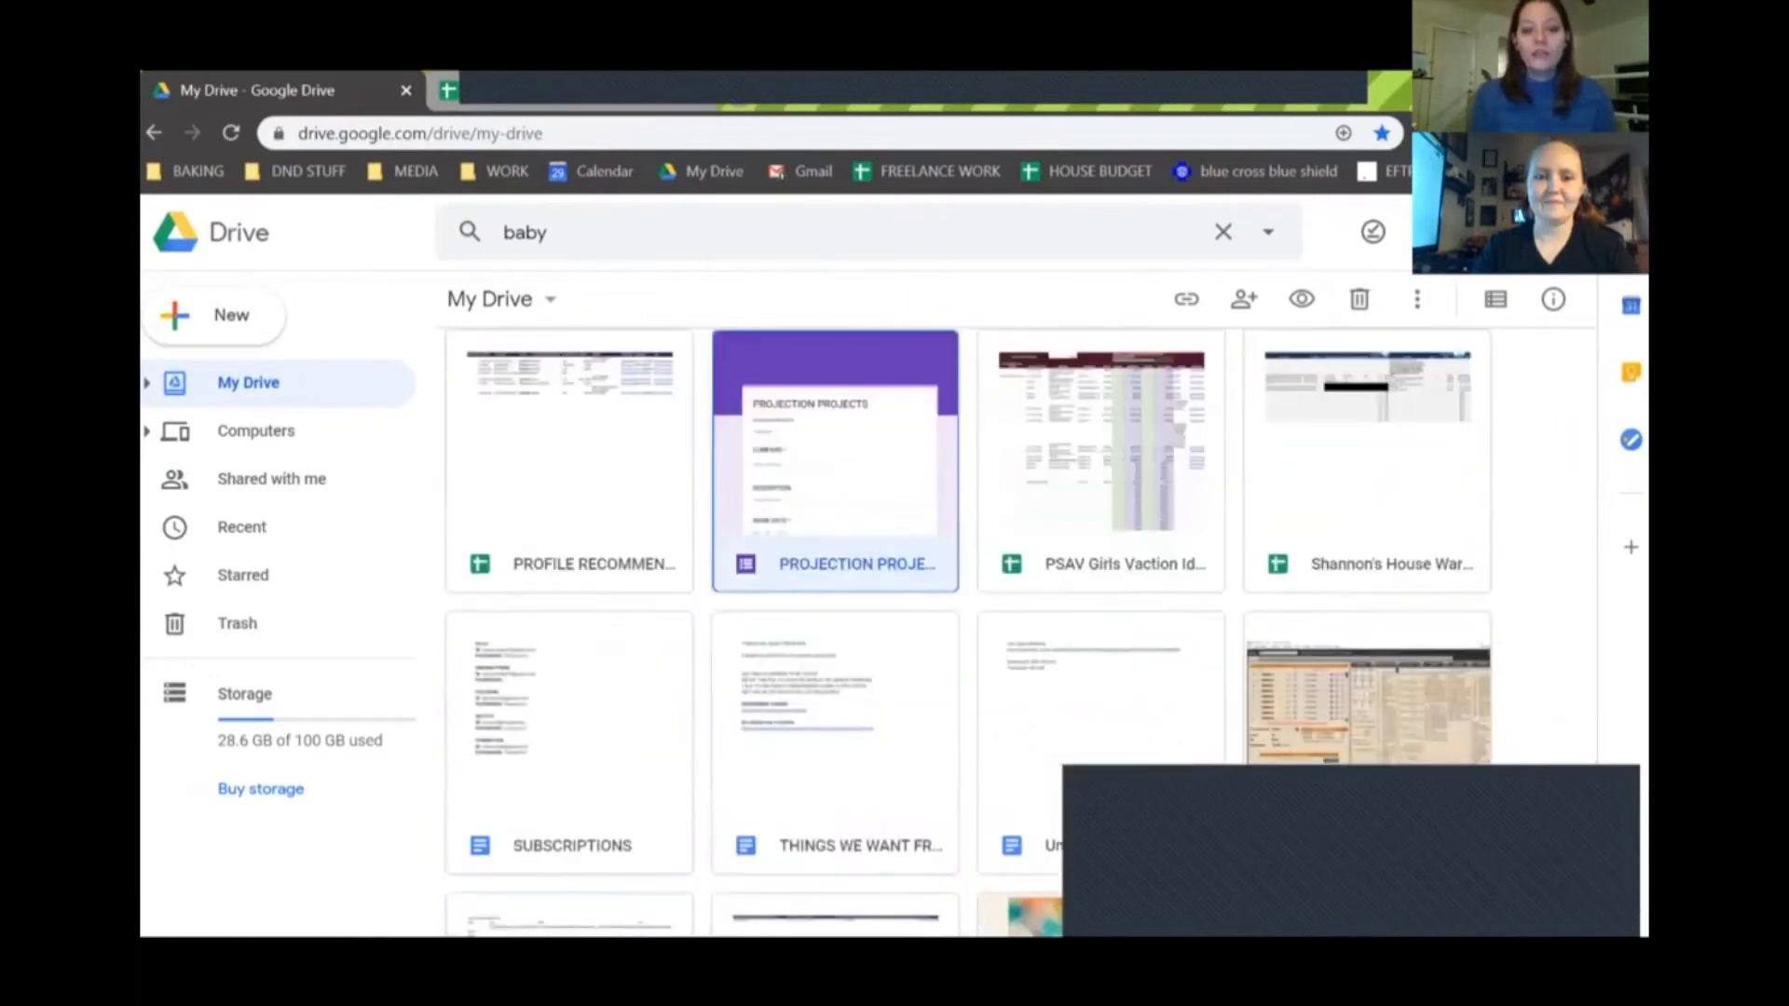
key("Down")
key("Down")
key("Down")
key("Down")
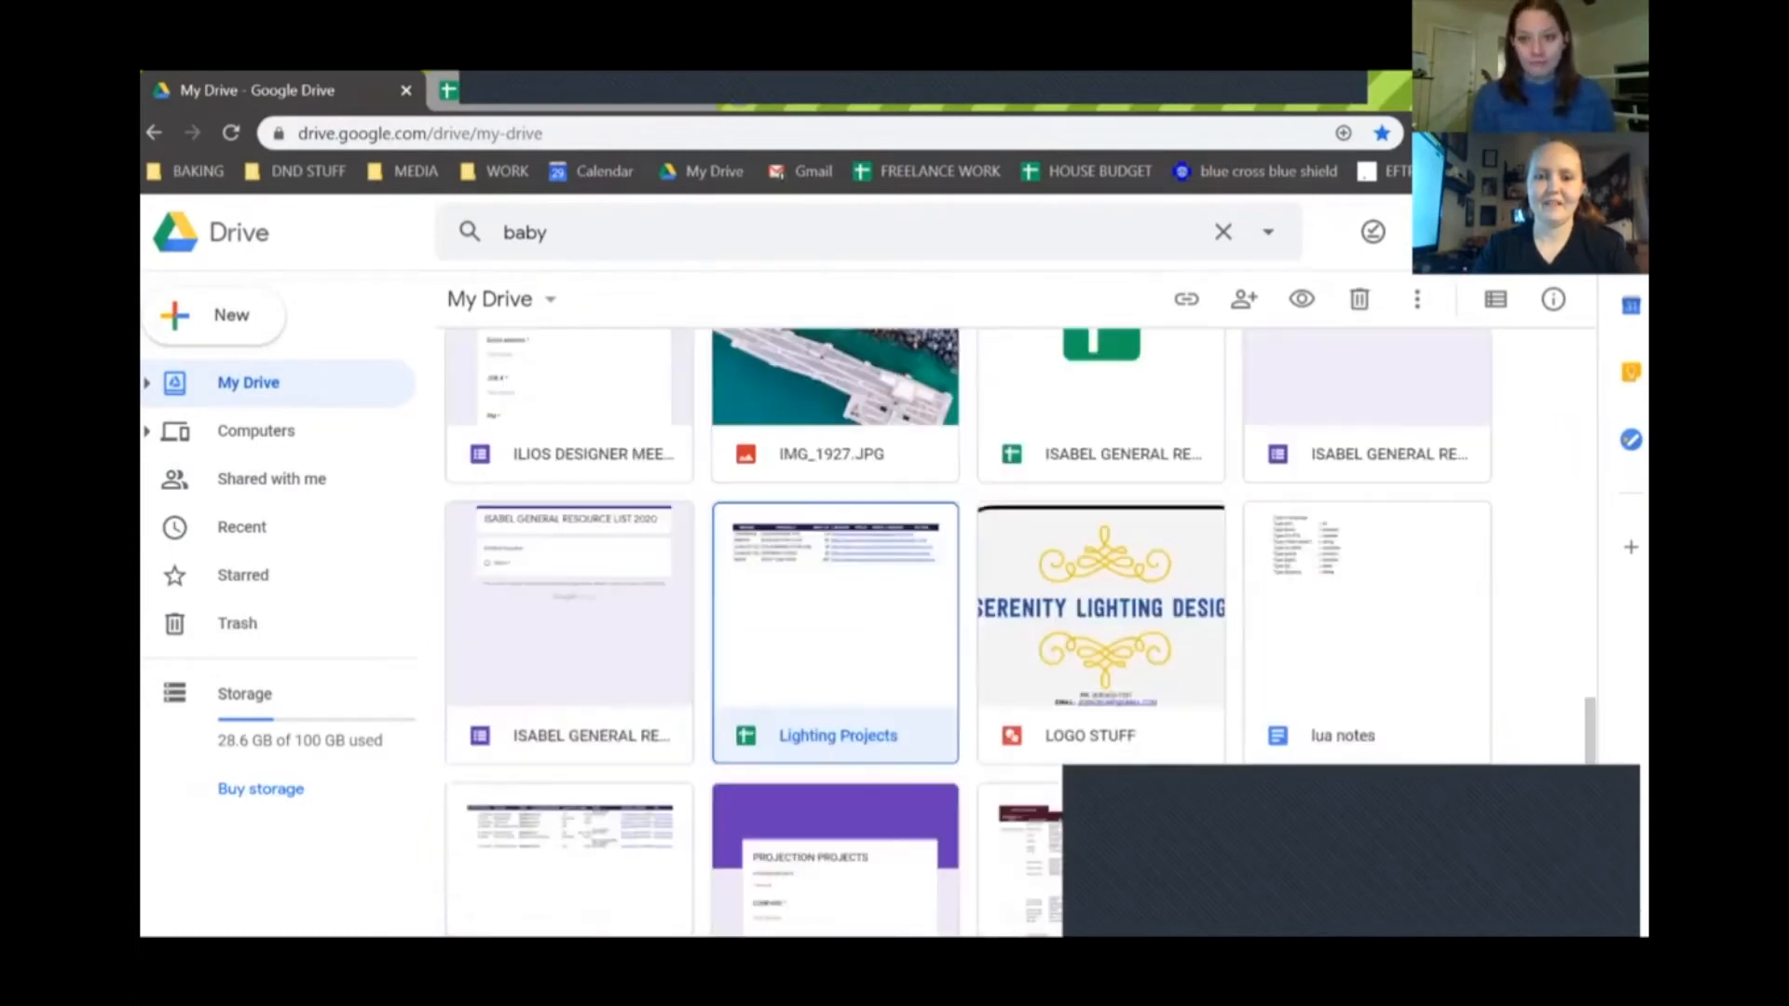
key("Up")
key("Right")
key("Down")
key("Left")
key("Left")
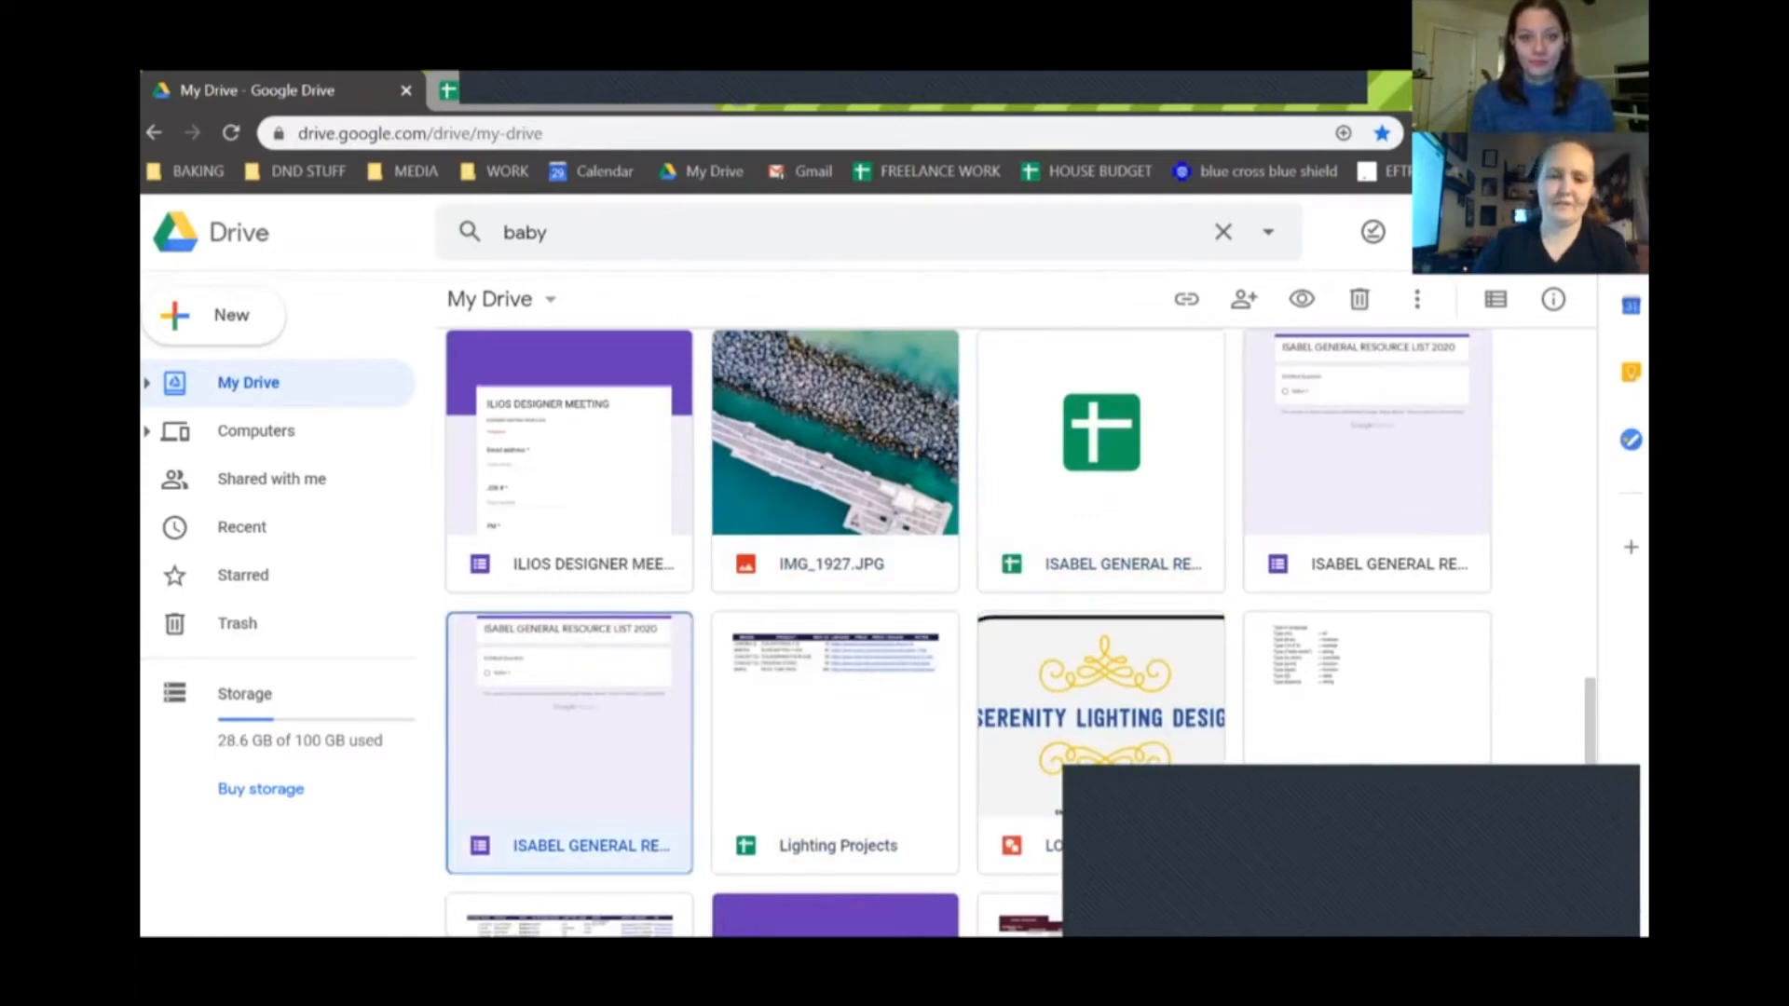
key("Delete")
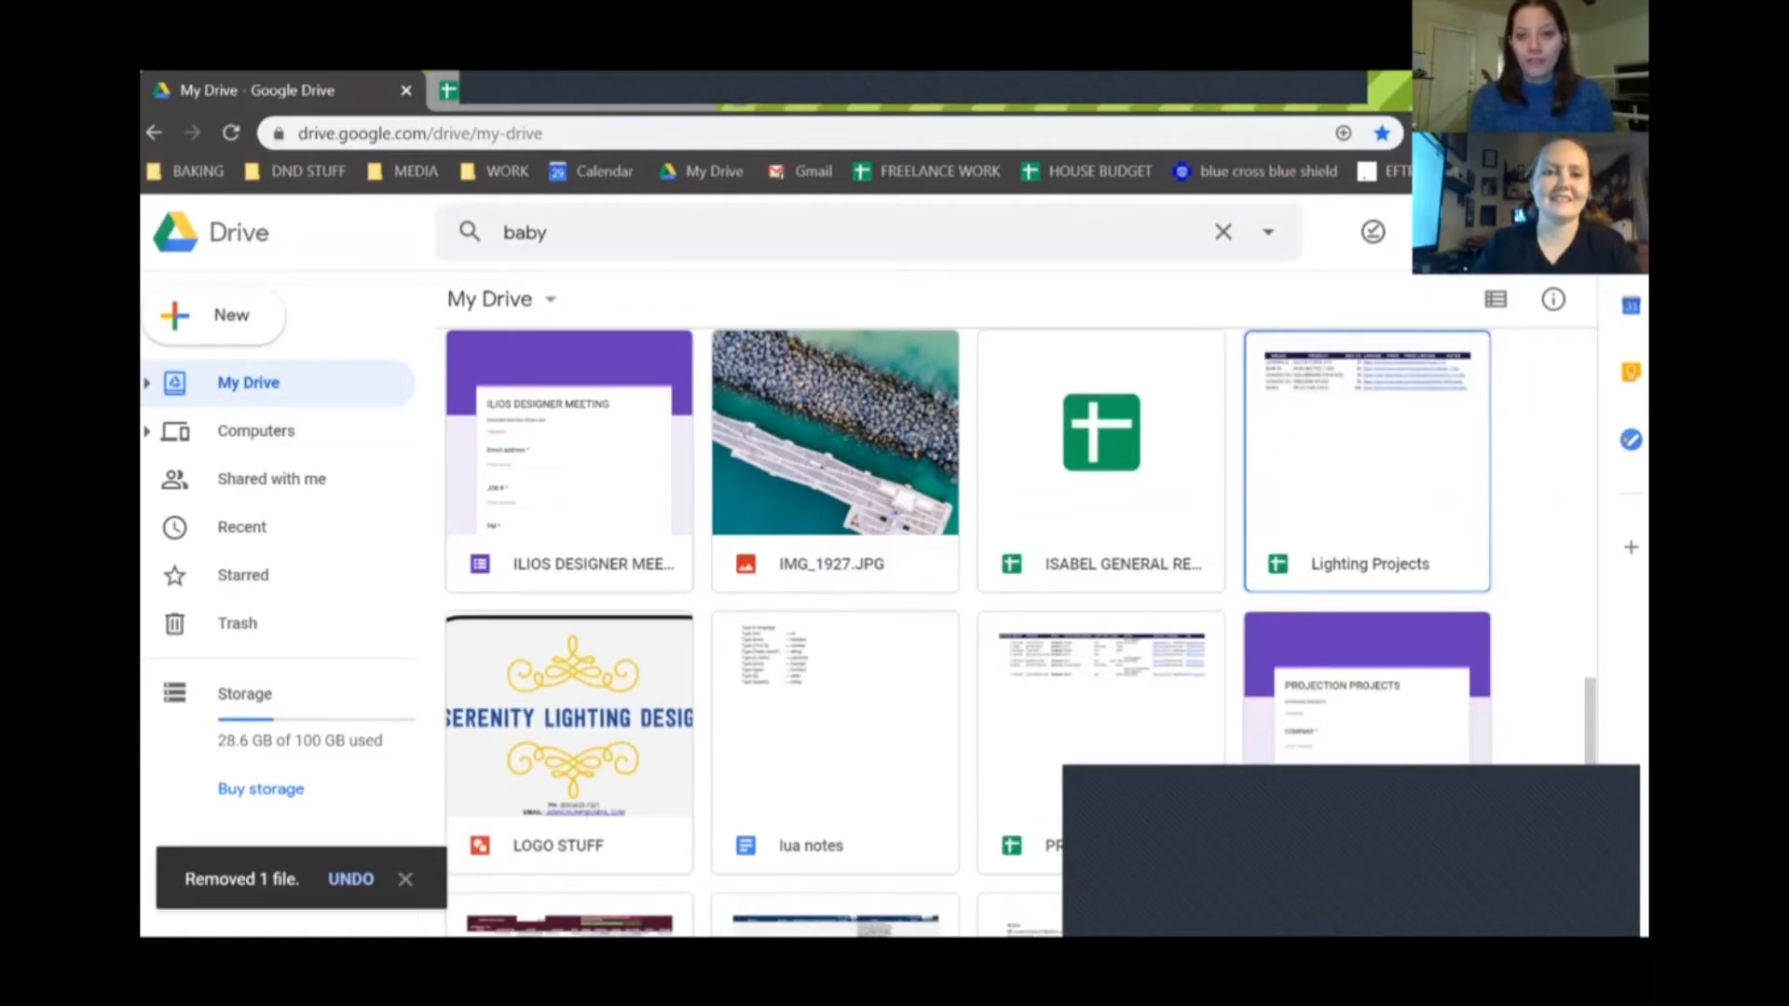
Step: Try to delete the Form Responses 2 sheet from the resource list spreadsheet
left_click(449, 90)
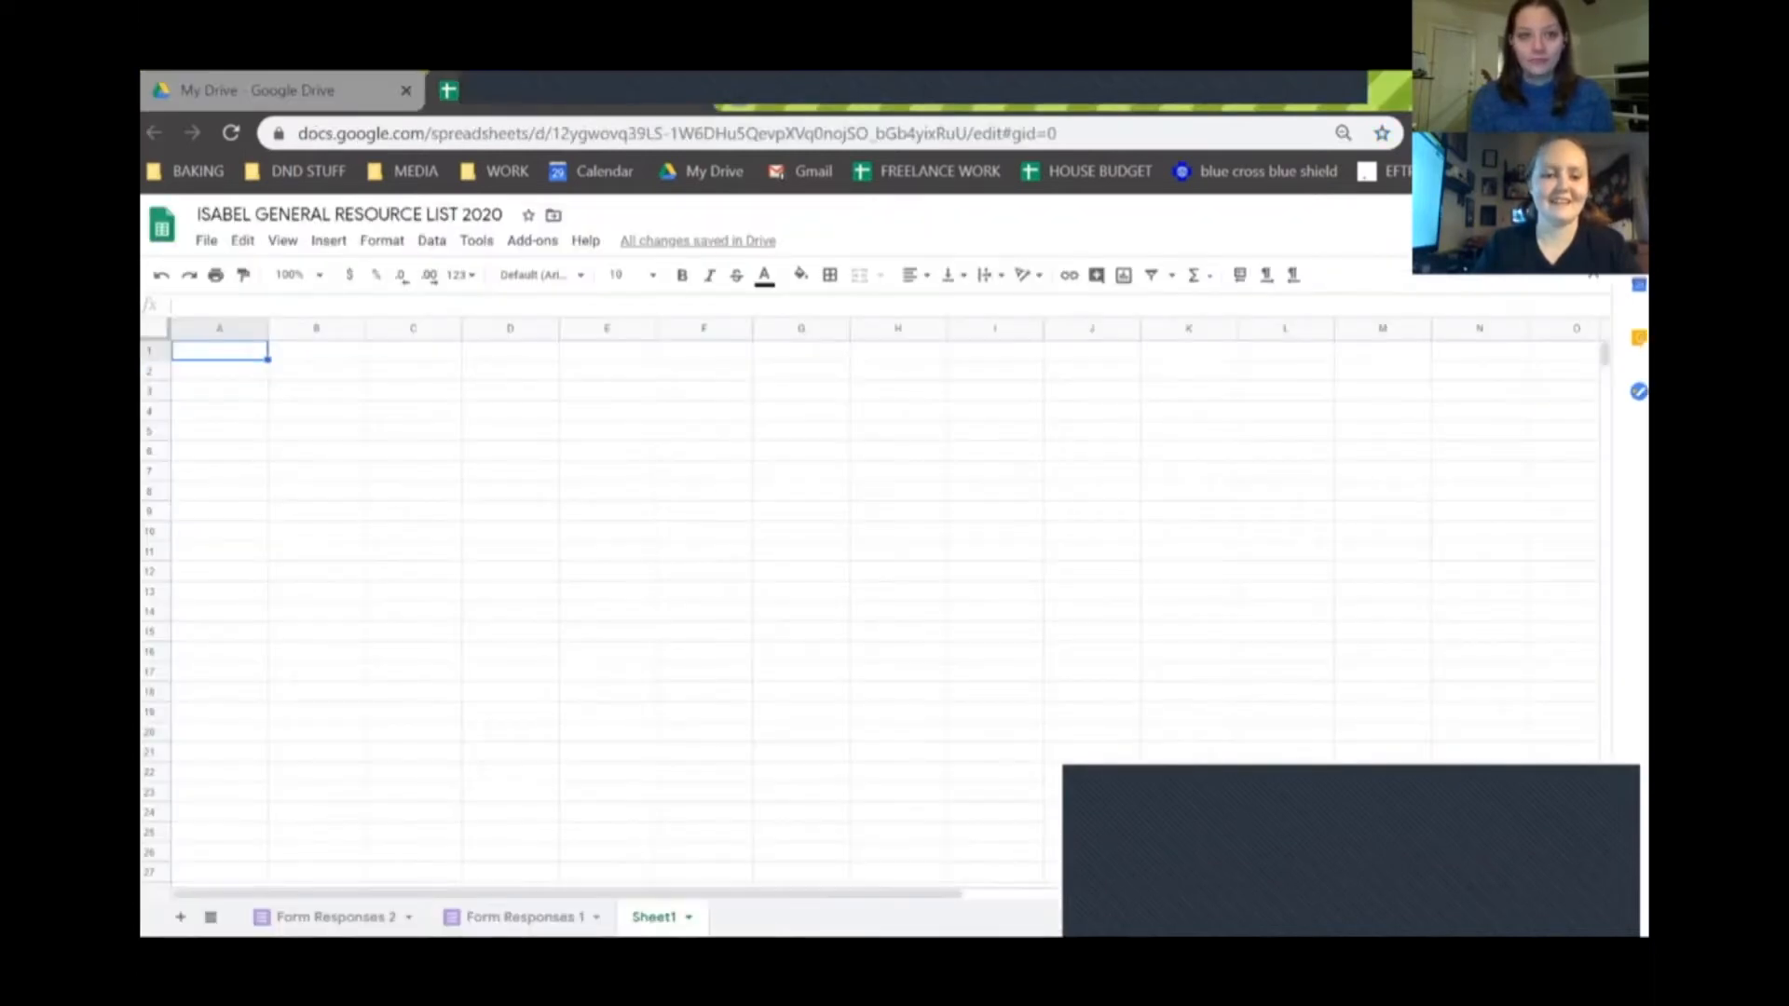
right_click(336, 917)
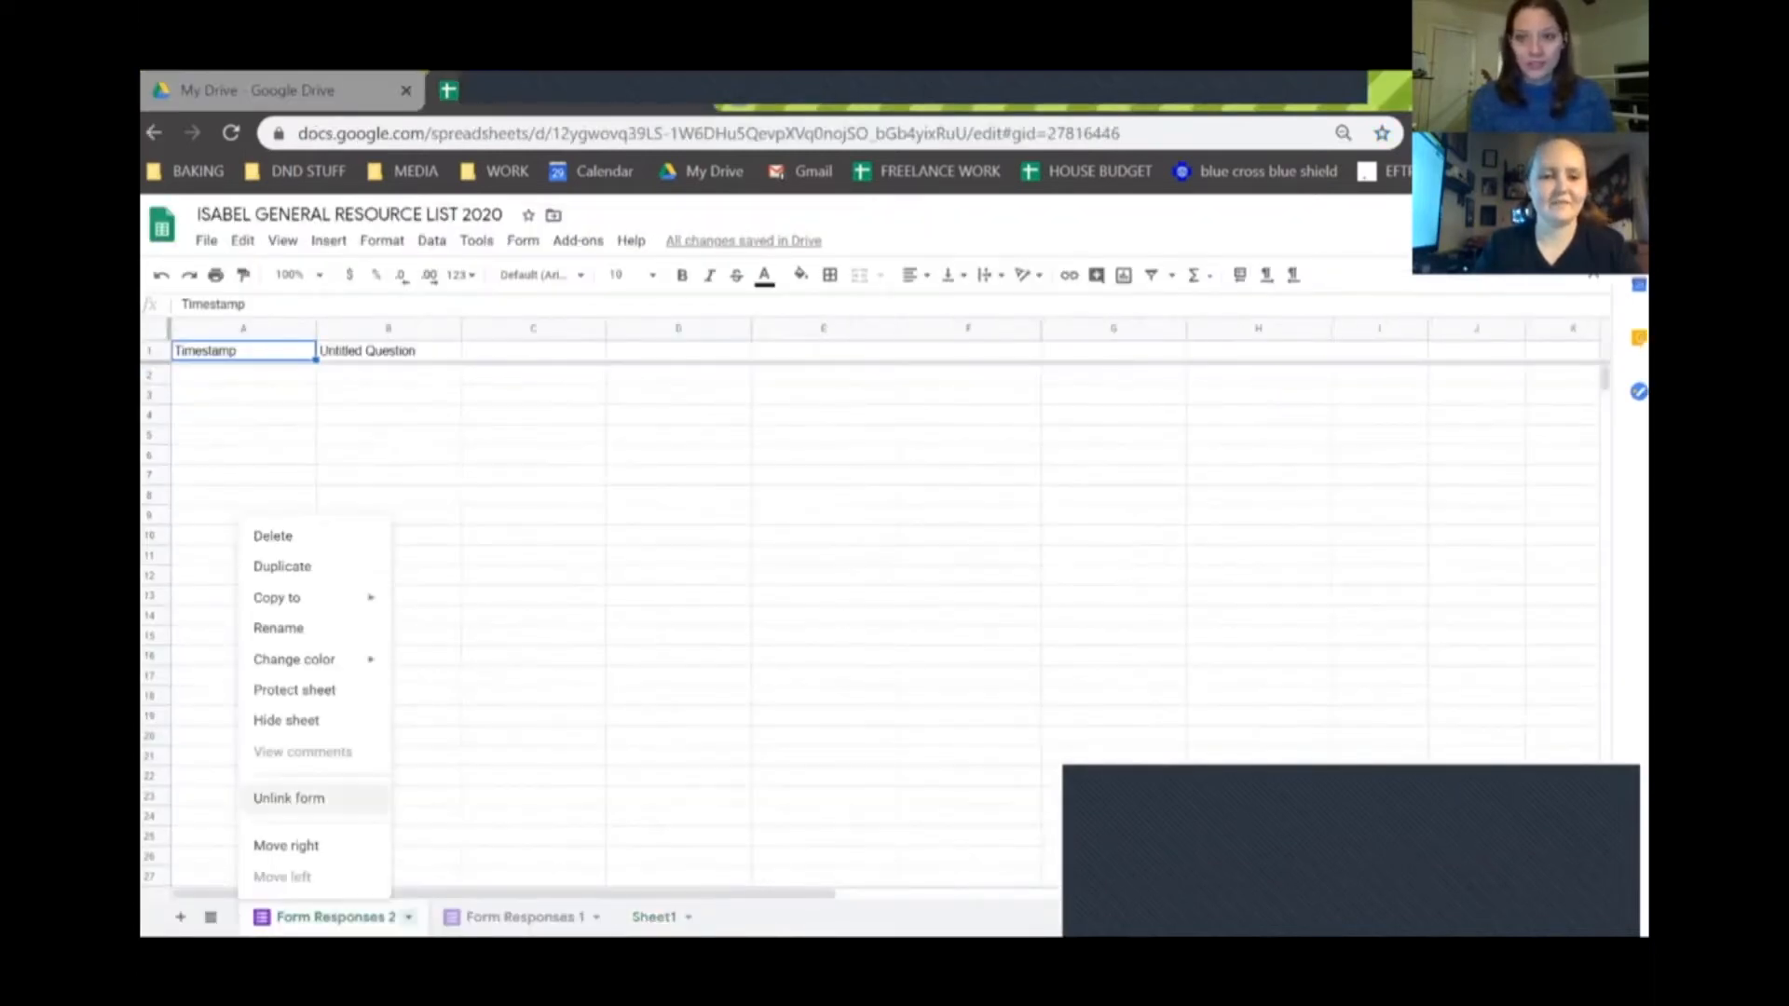
left_click(276, 536)
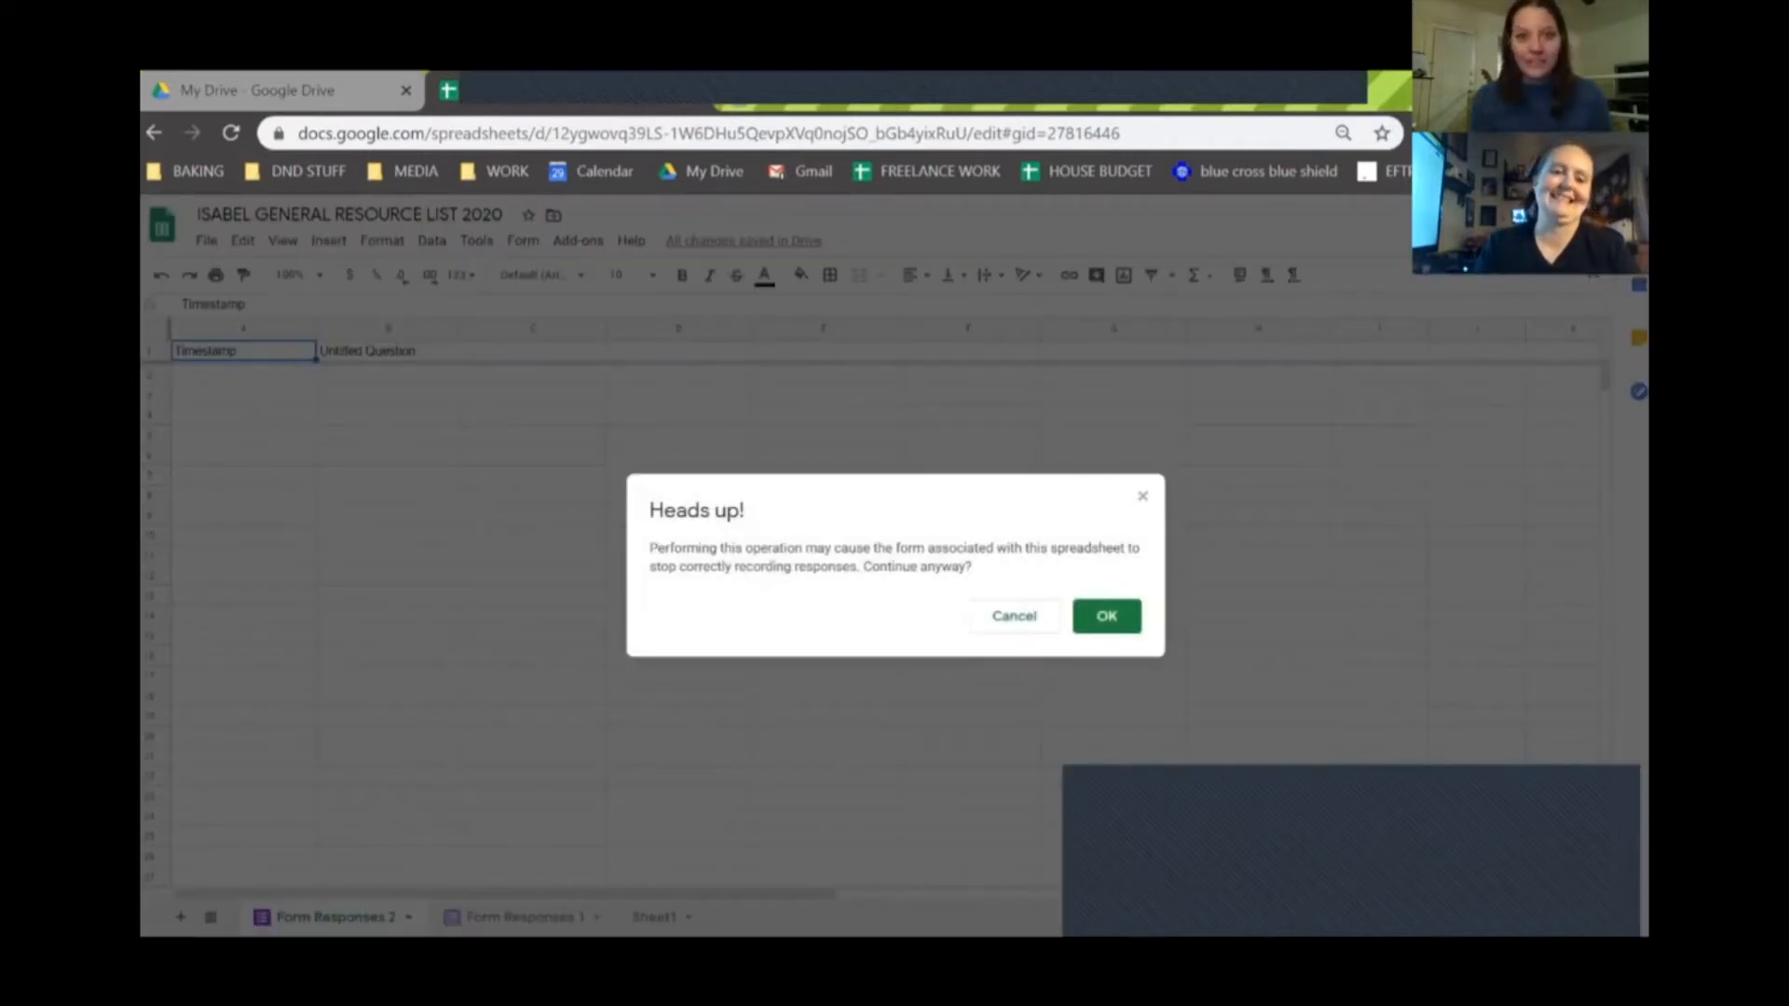
left_click(1106, 615)
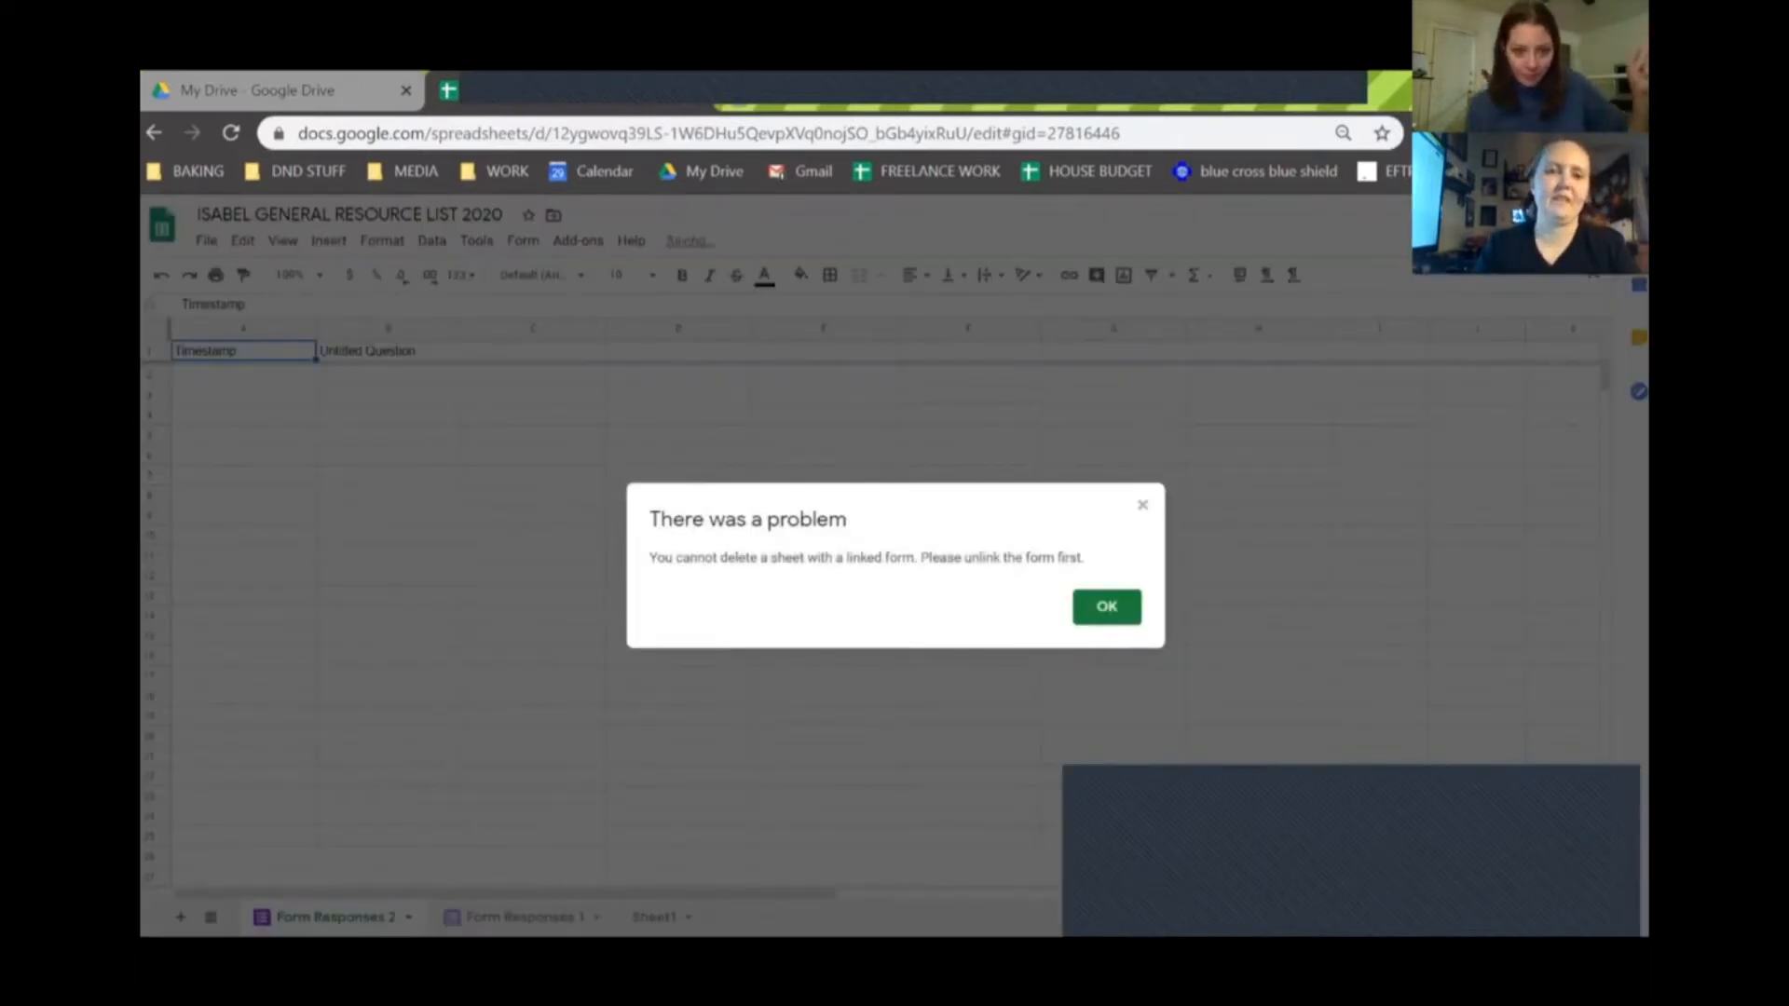
Step: Dismiss the sheet deletion warning and create a new blank spreadsheet from My Drive
left_click(1106, 606)
left_click(258, 91)
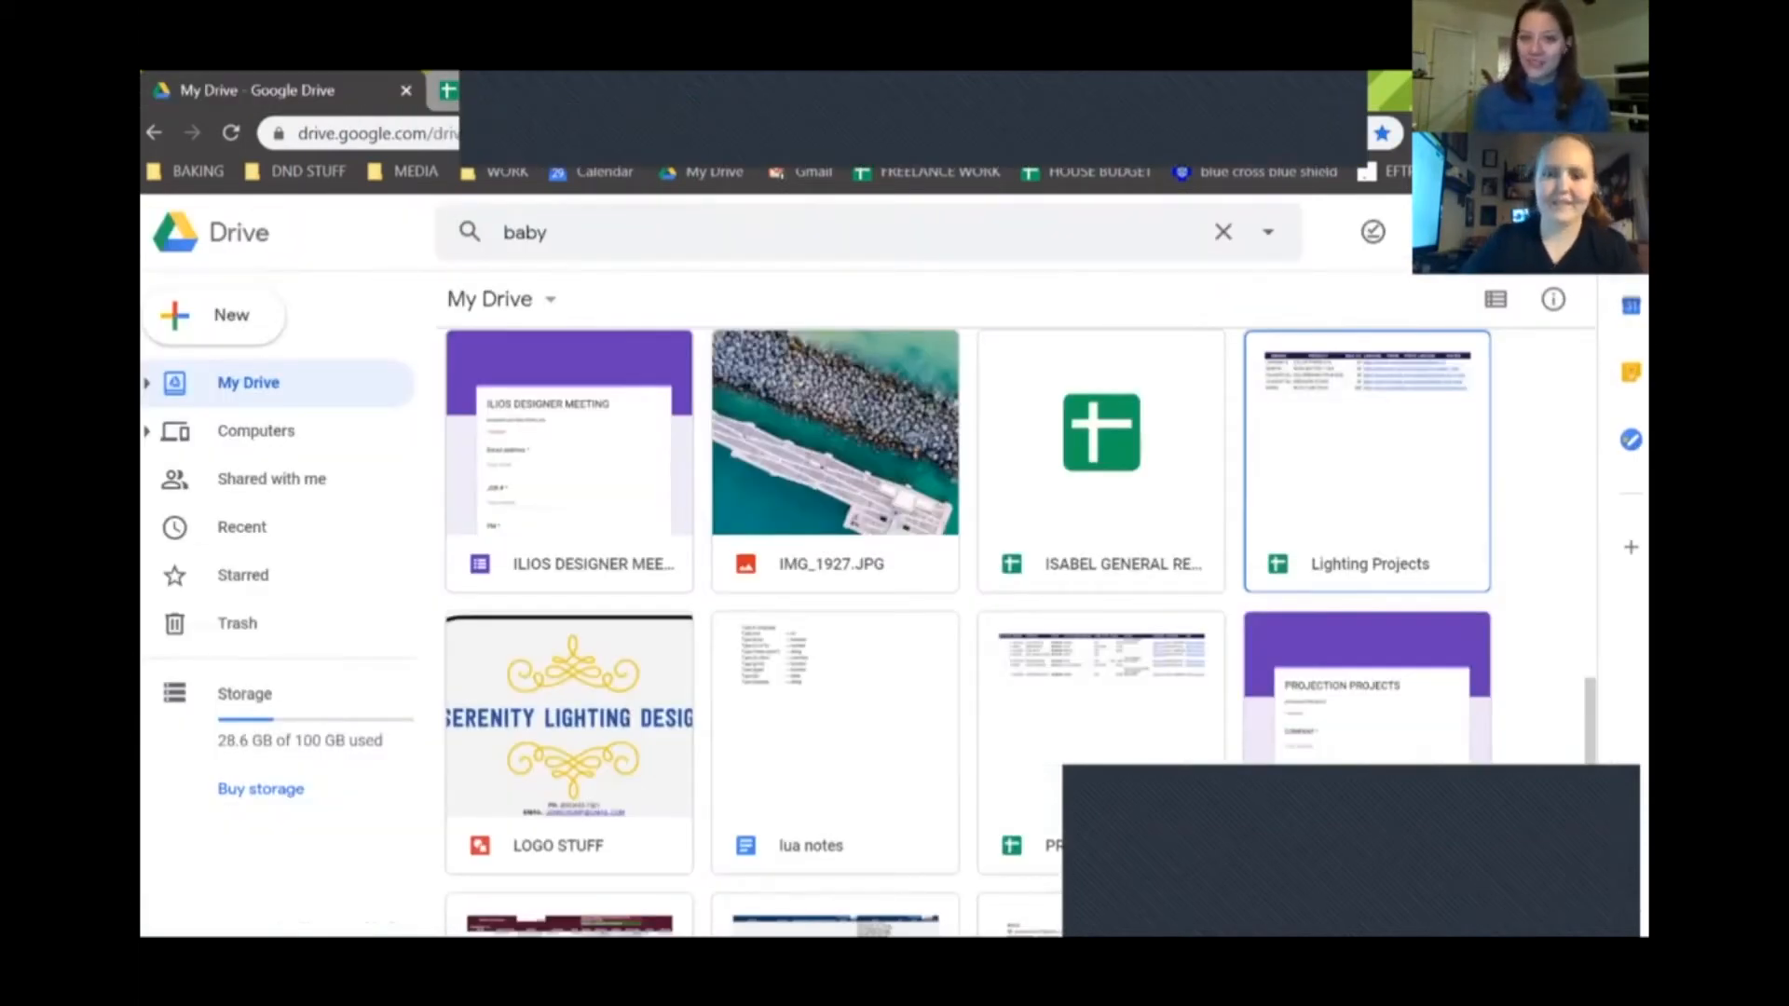
left_click(222, 315)
left_click(270, 517)
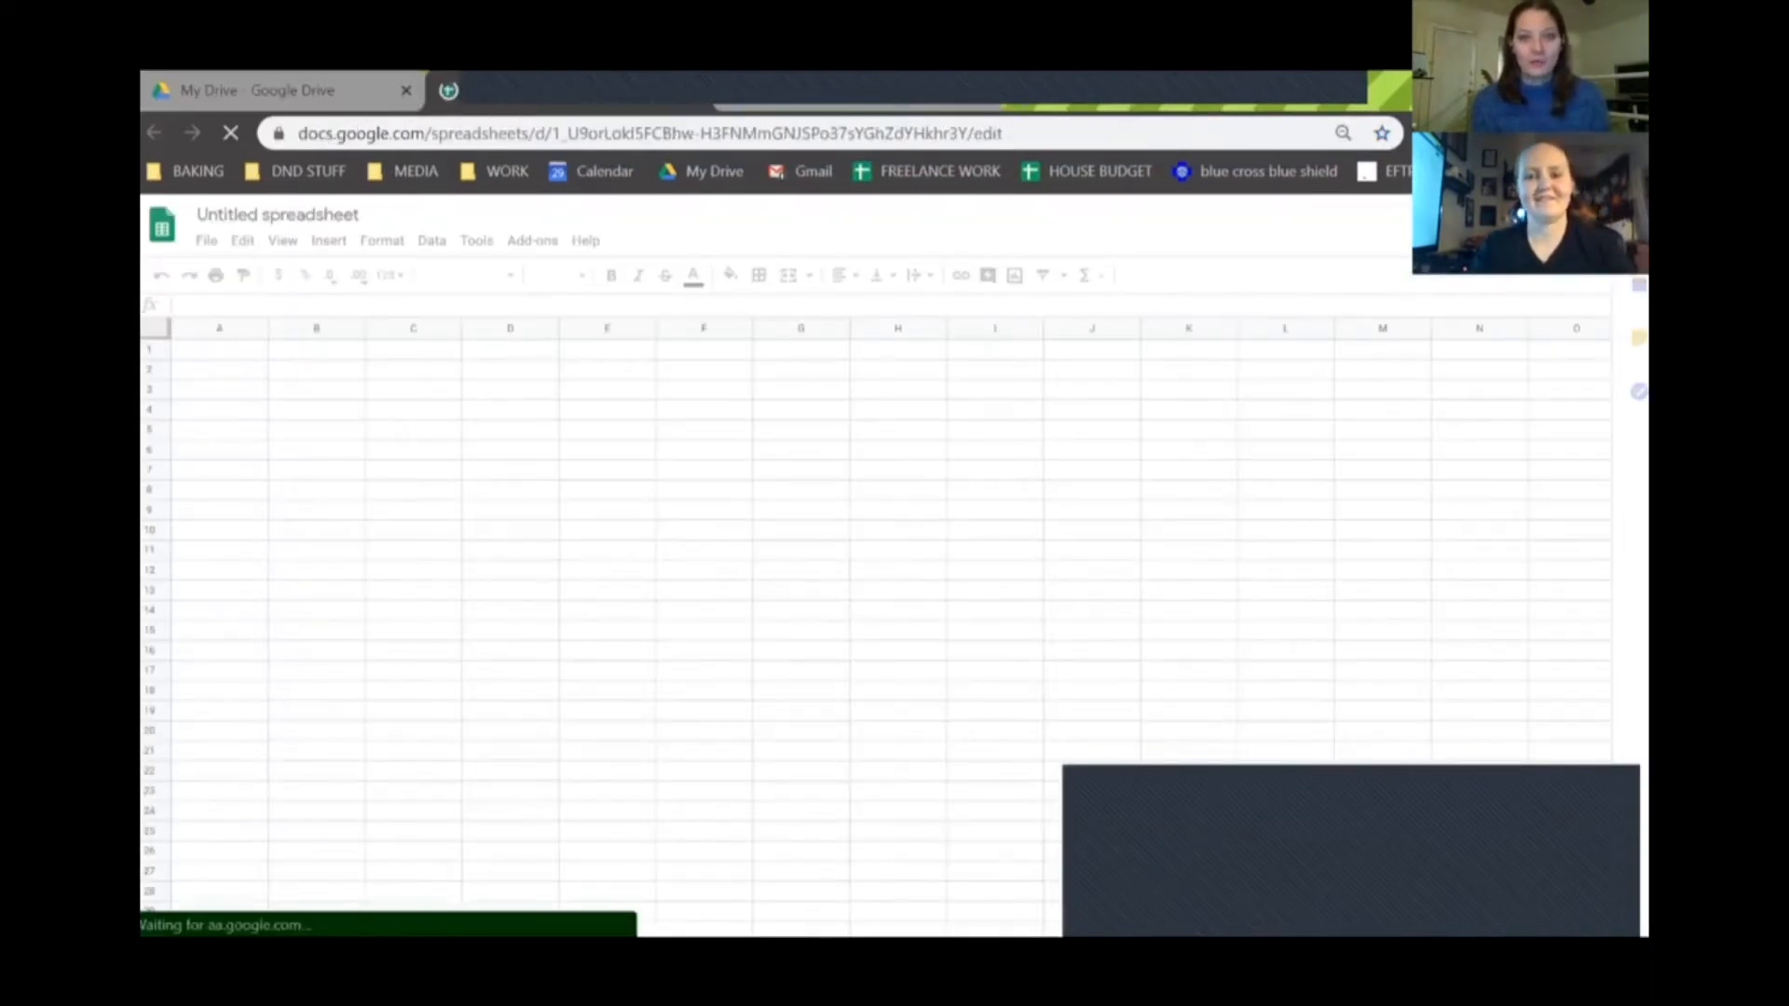
Step: Name the new spreadsheet with the person's first name followed by RESOURCE CENTER 2020
left_click(276, 216)
type("tes")
key("BackSpace")
key("BackSpace")
key("BackSpace")
type("ISABEL")
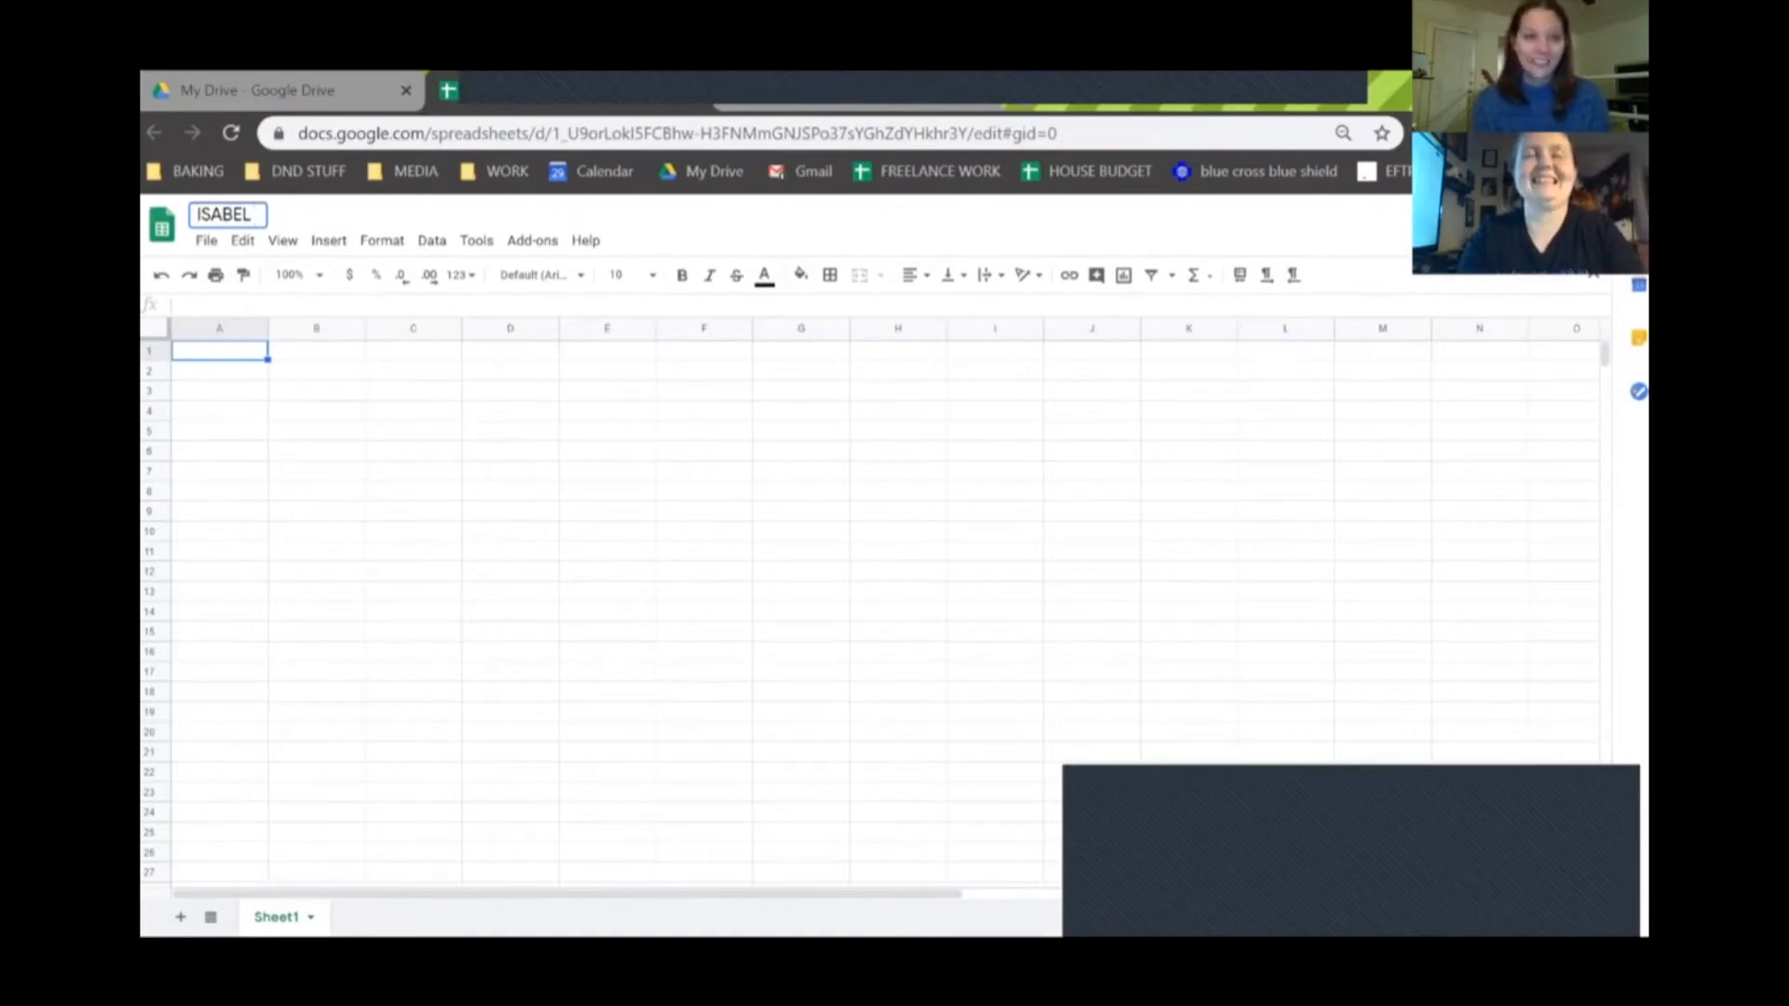
type(" RES")
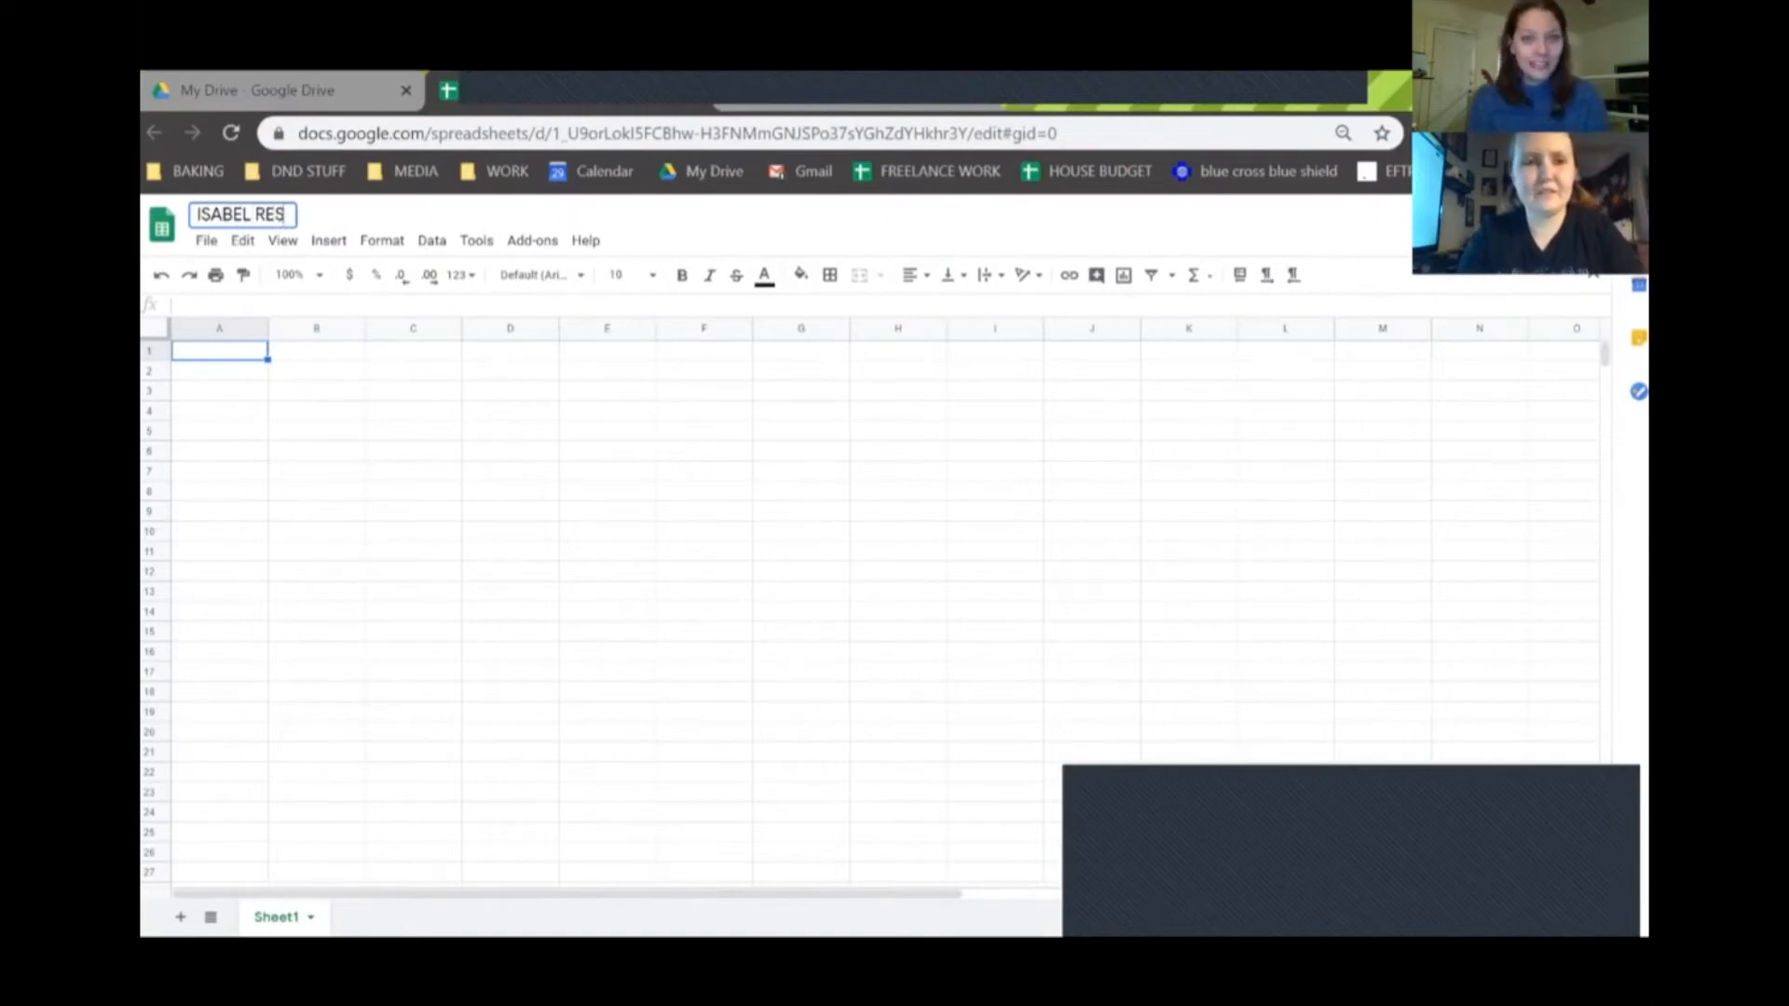
type("OURCE CENTER")
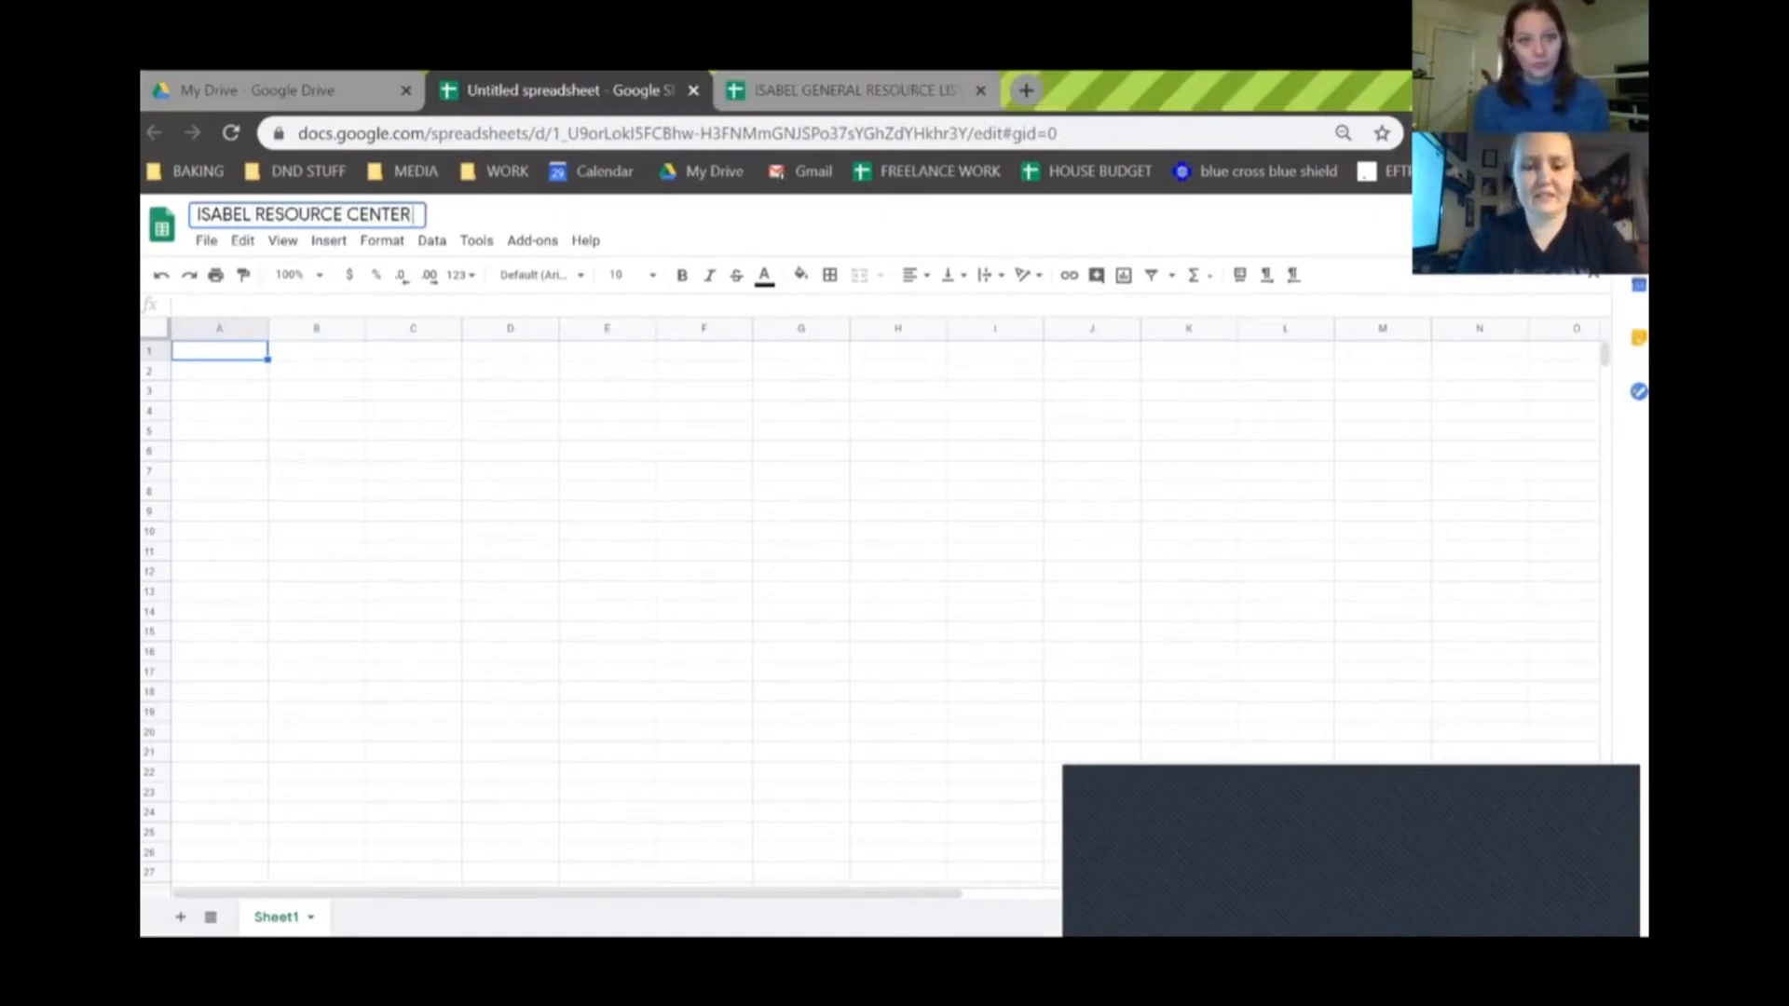
type(" 2020")
key("Return")
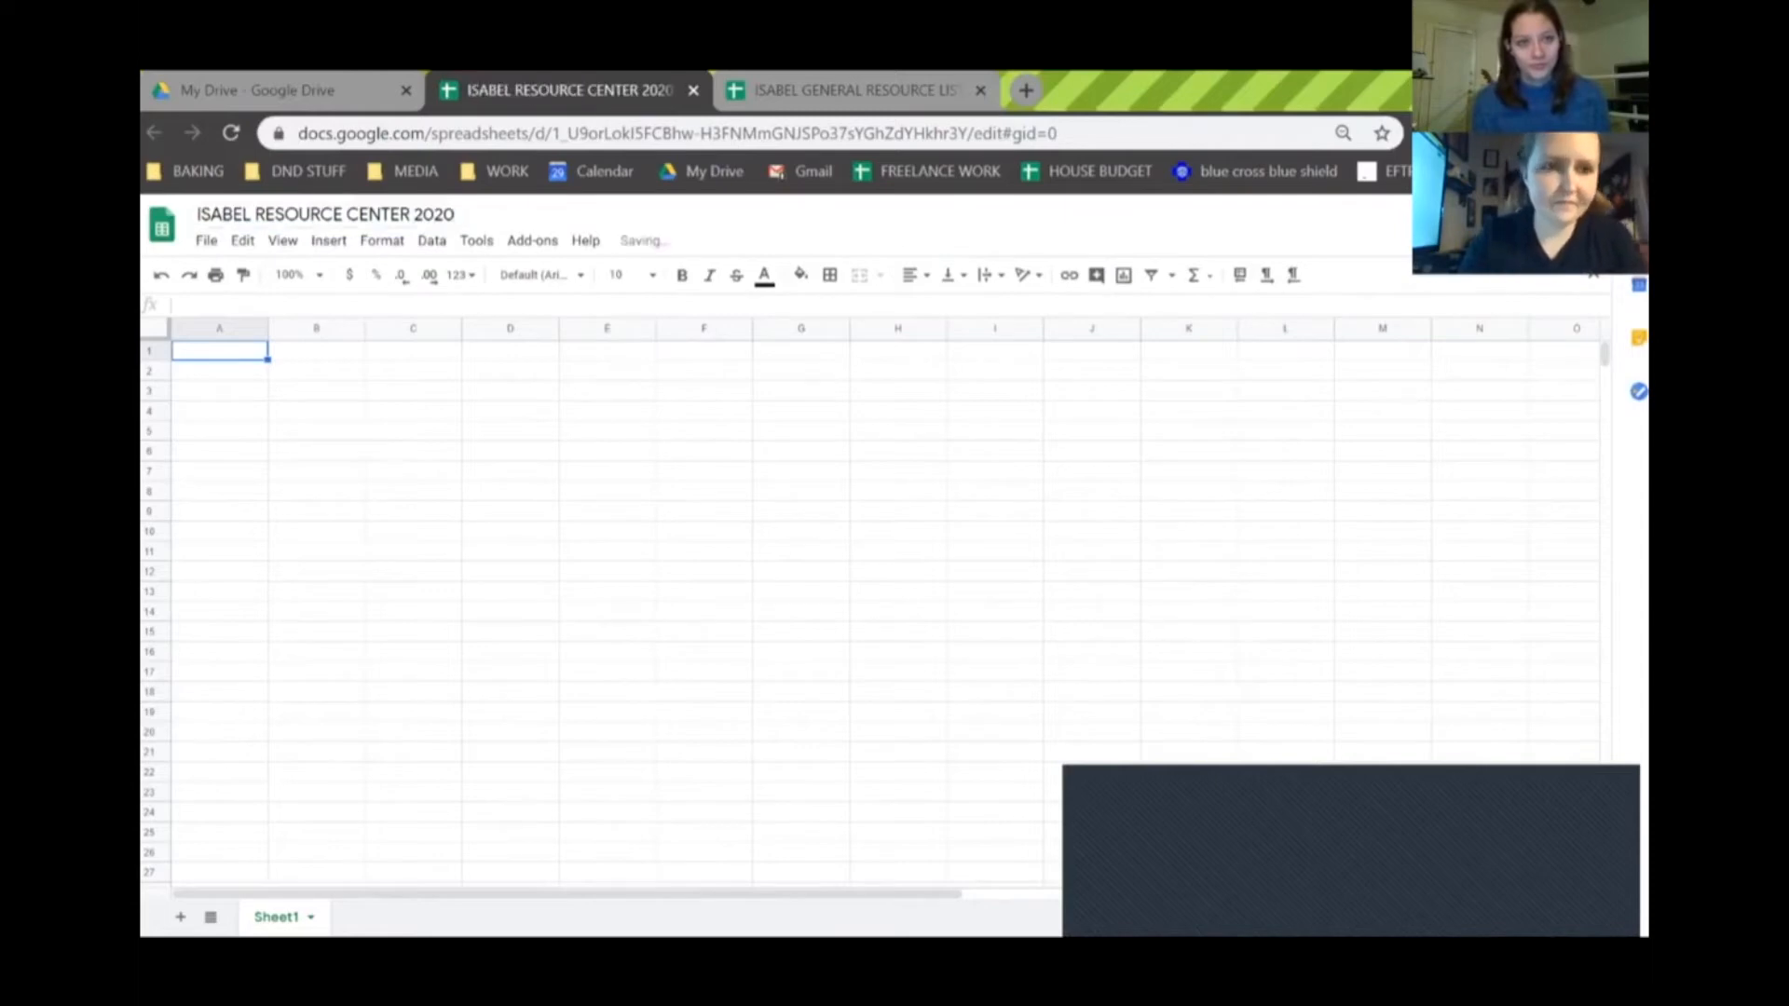
Step: Insert a linked form into the new spreadsheet and title its first question ORGANIZATION
left_click(328, 240)
left_click(343, 599)
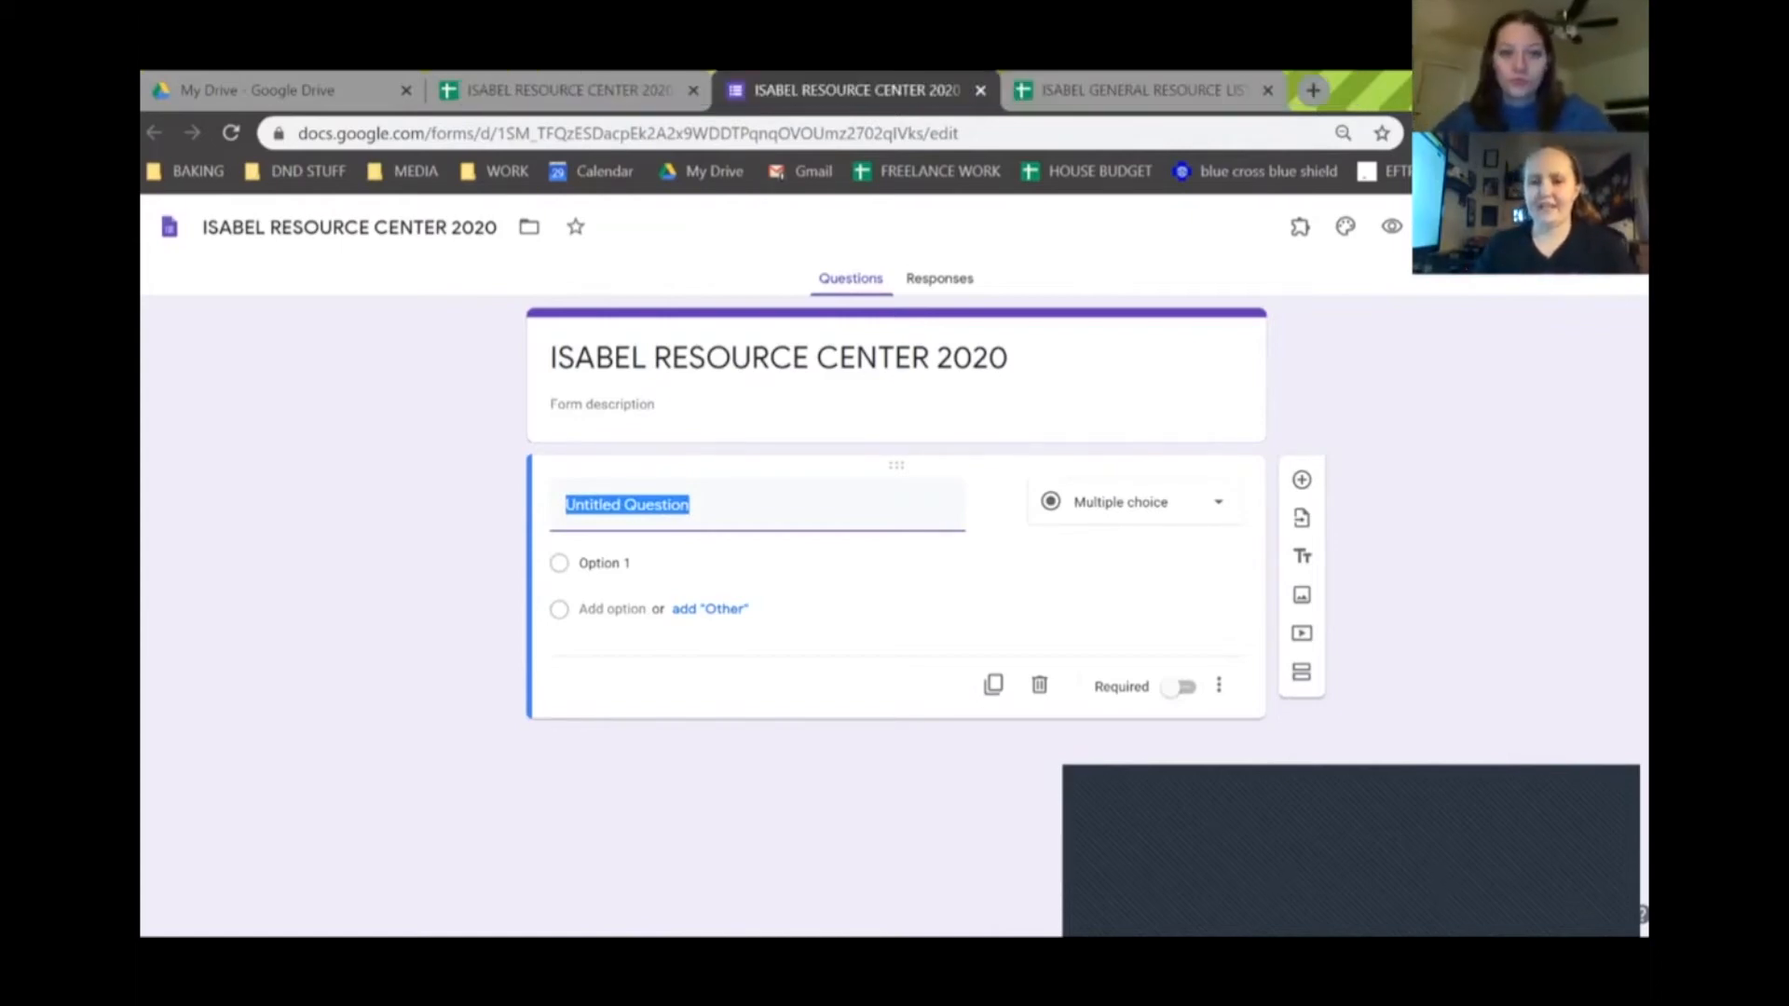
type("NAME:")
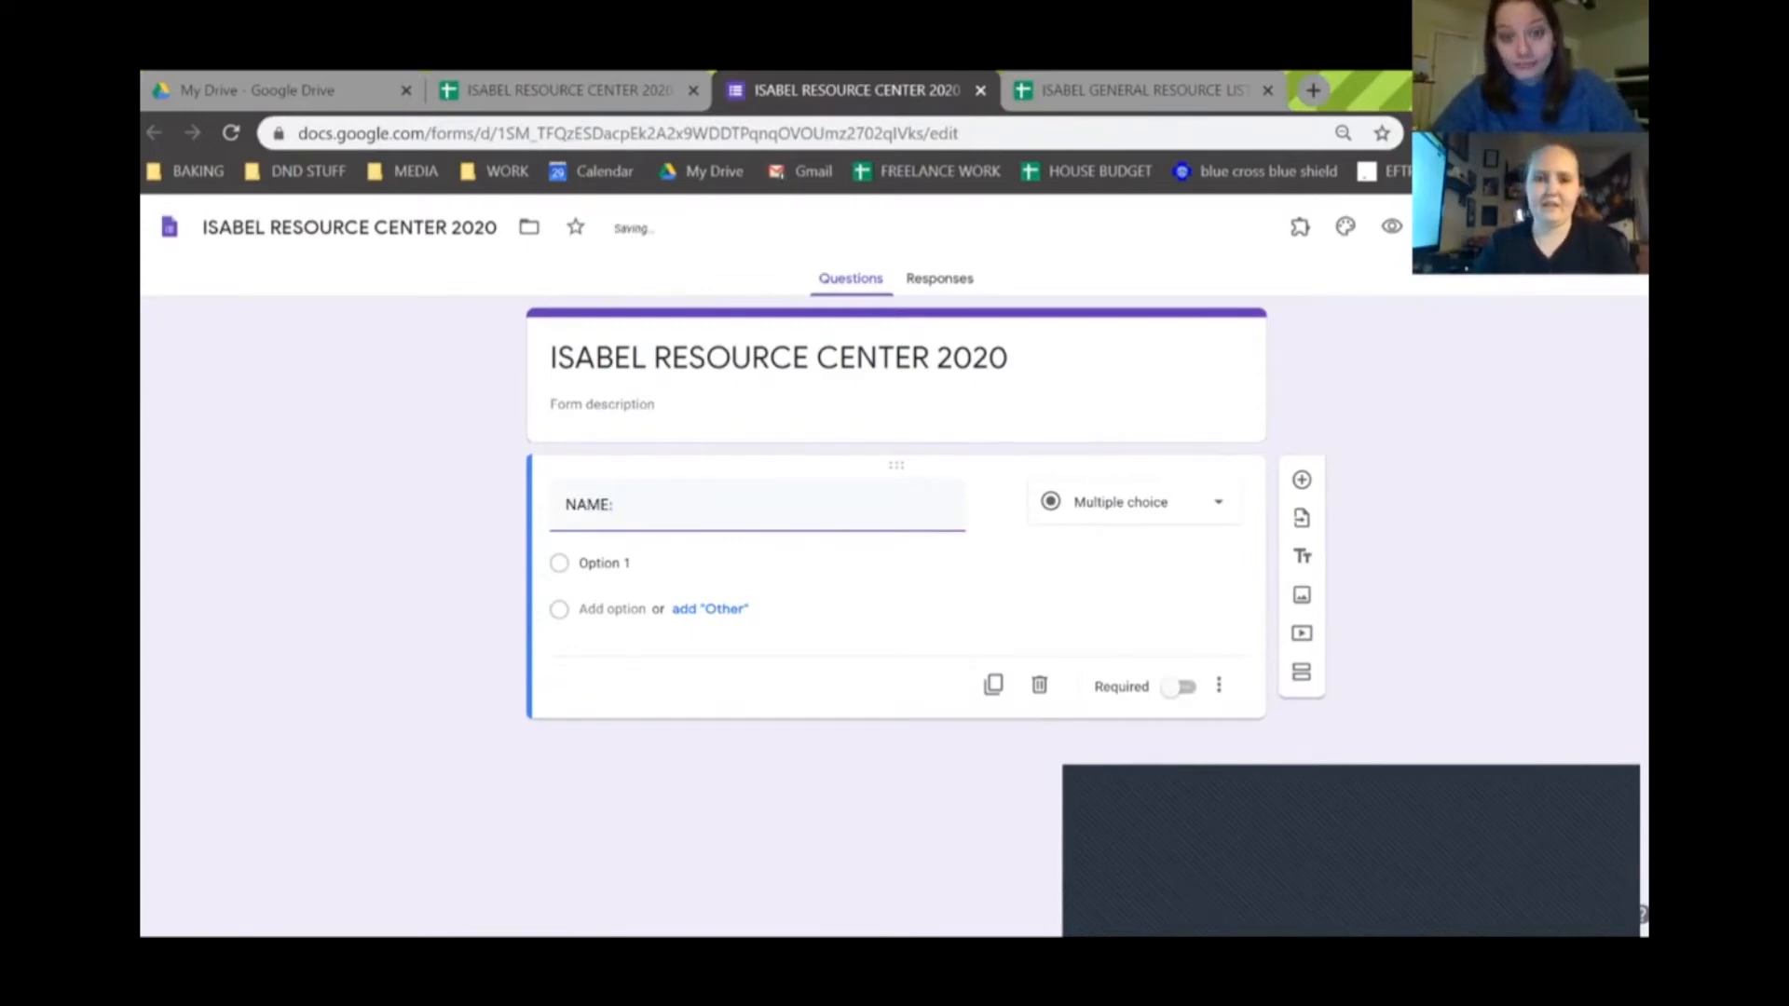
key("BackSpace")
key("BackSpace")
key("BackSpace")
key("BackSpace")
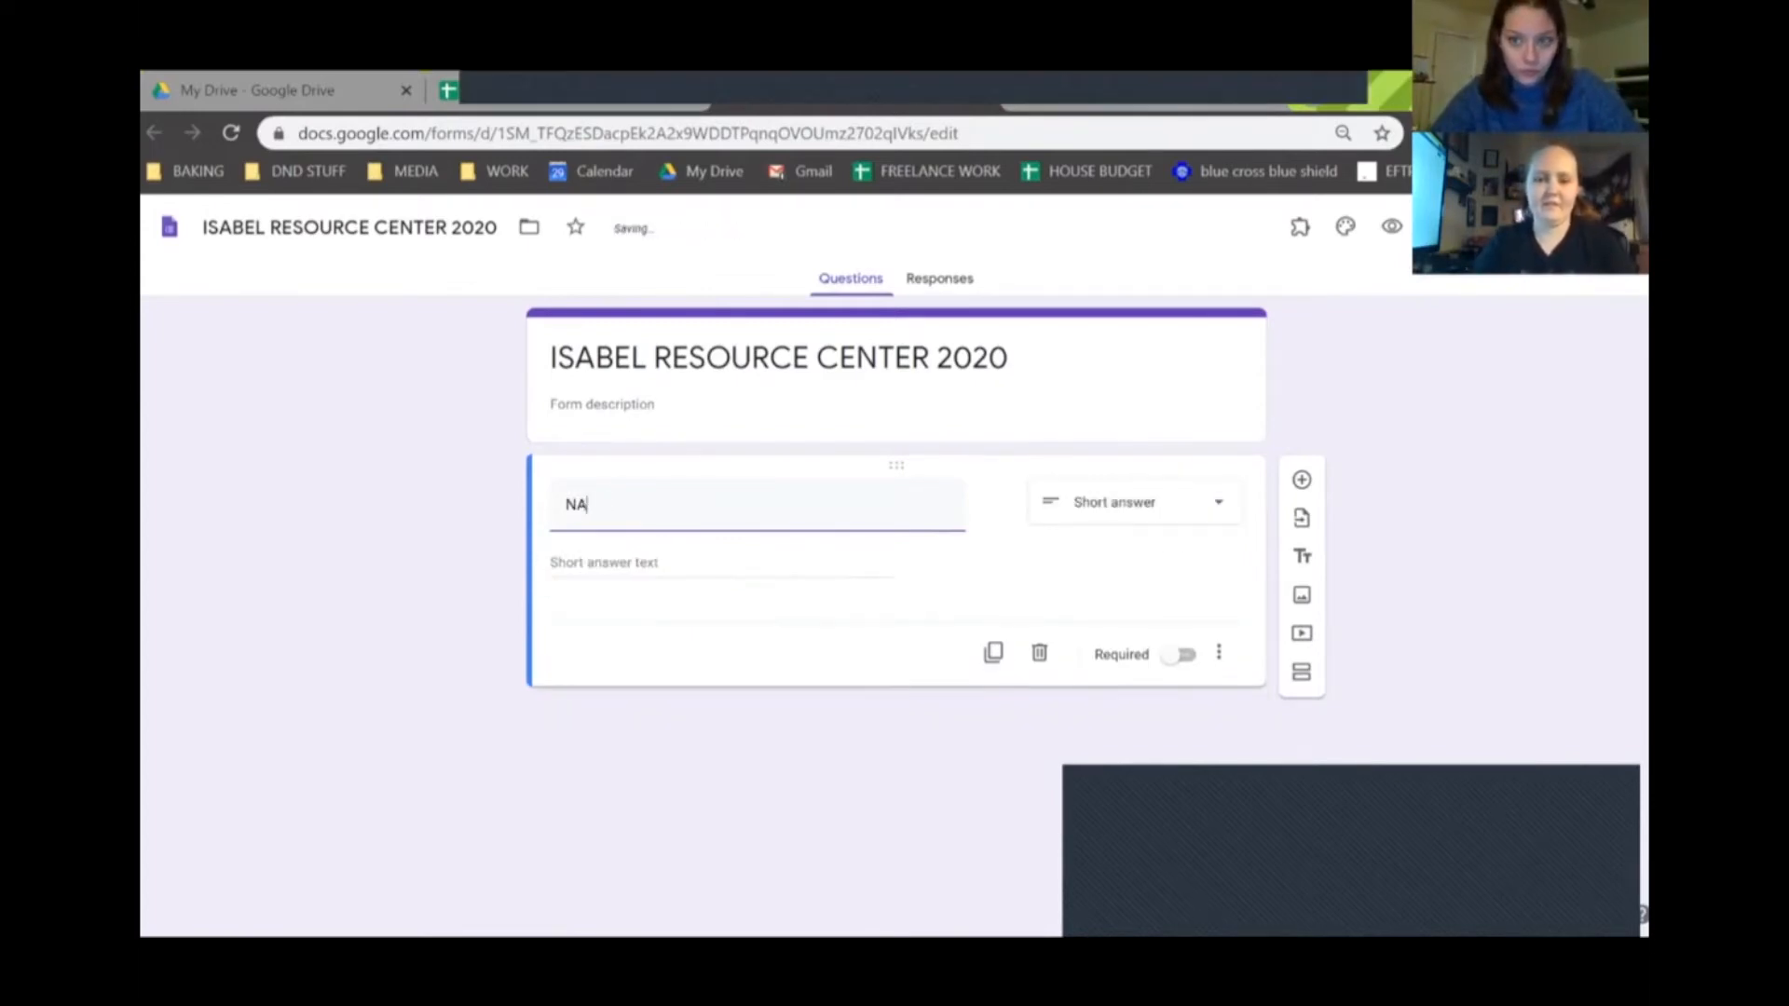
type("ORGANI")
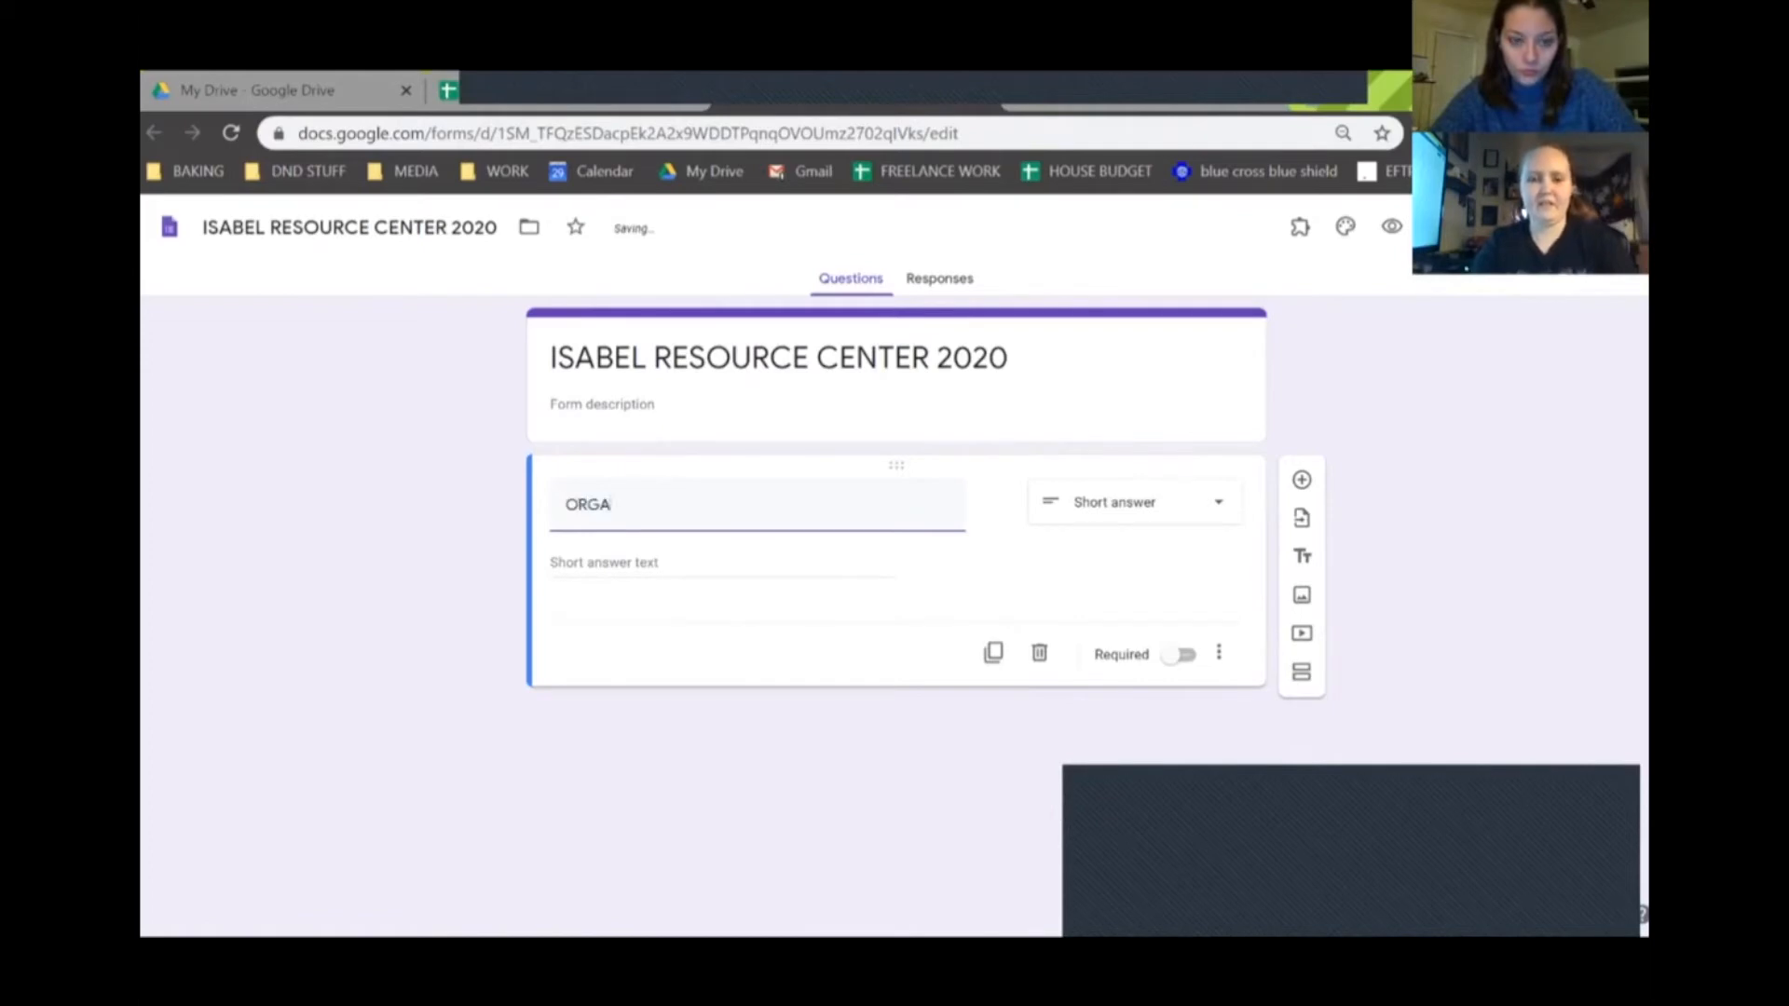
key("BackSpace")
key("BackSpace")
key("BackSpace")
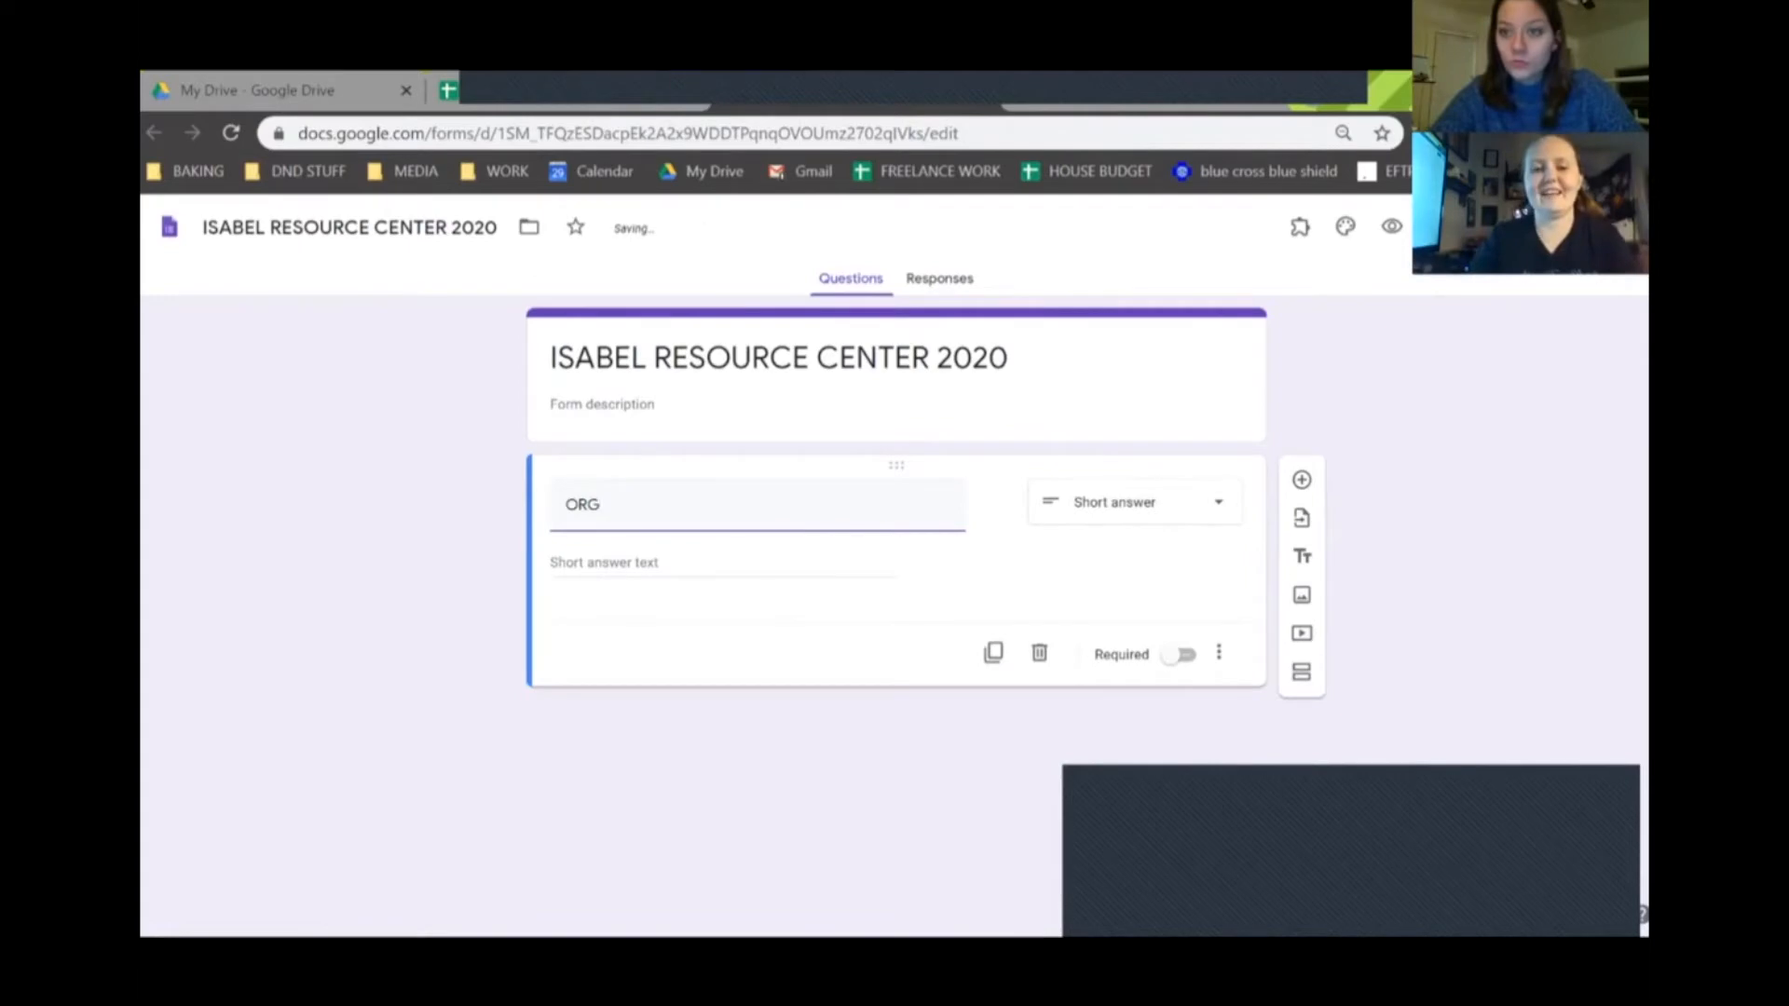
type("ANIZATION")
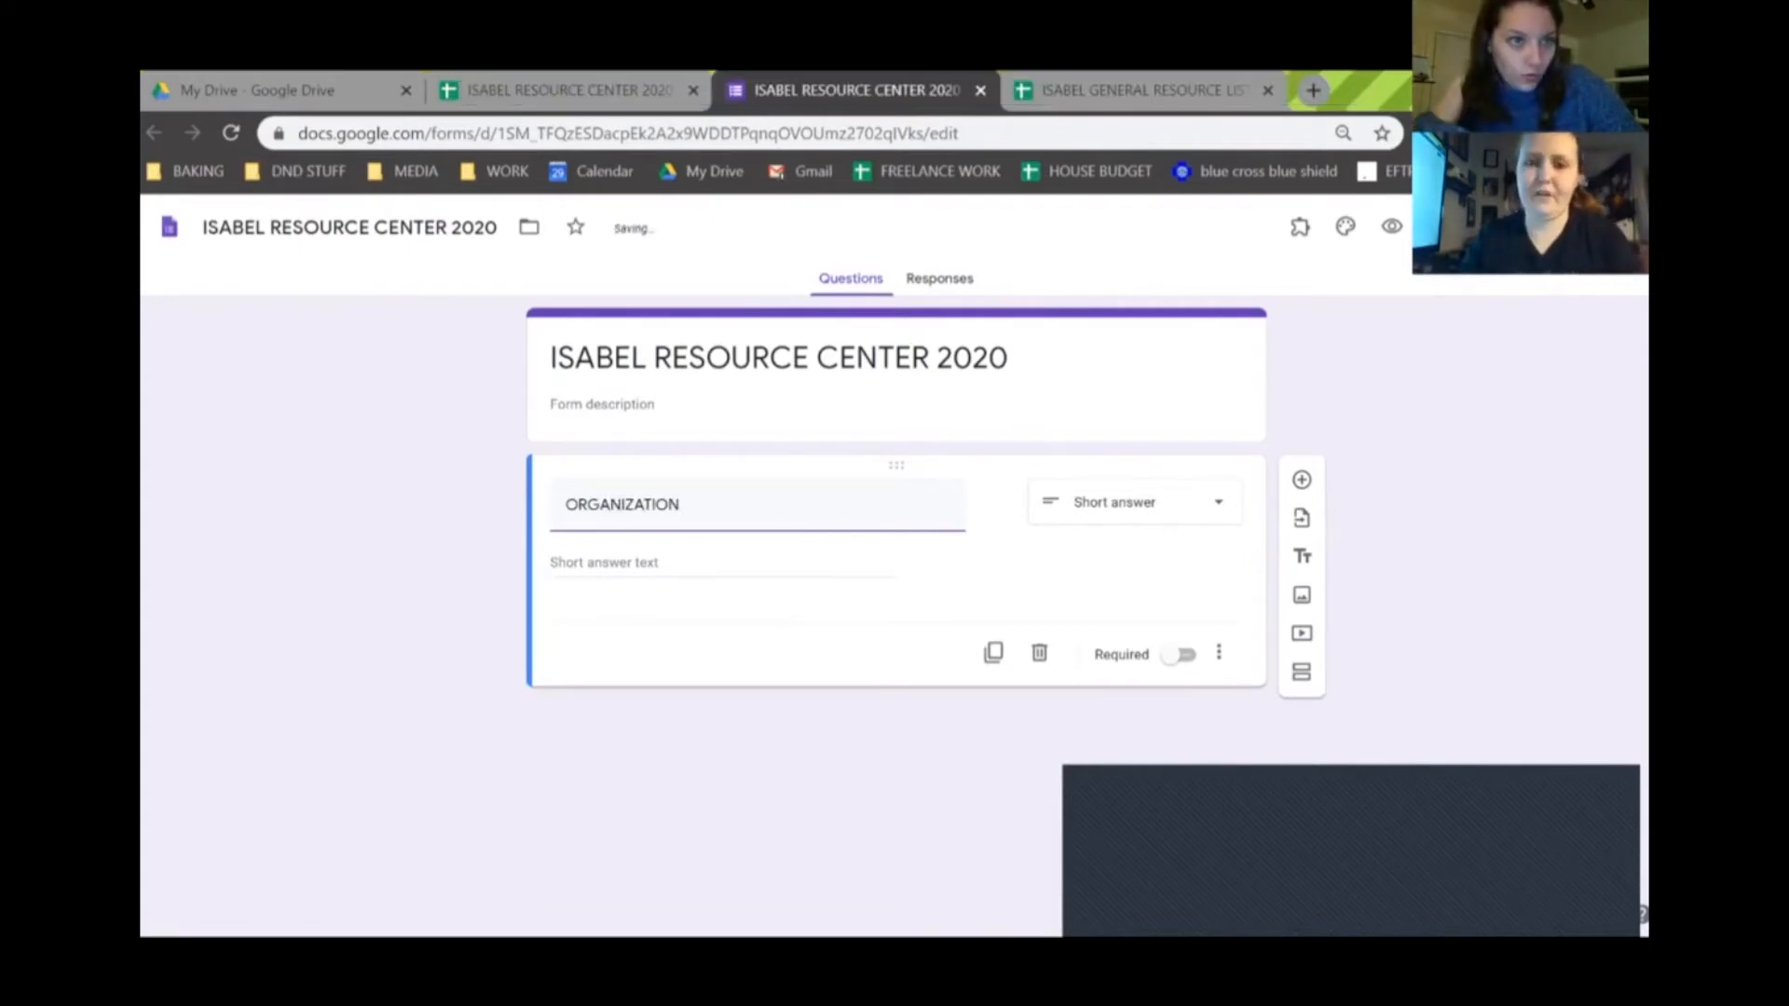
Step: Add a second short-answer question titled NAME: below the ORGANIZATION question
left_click(1302, 480)
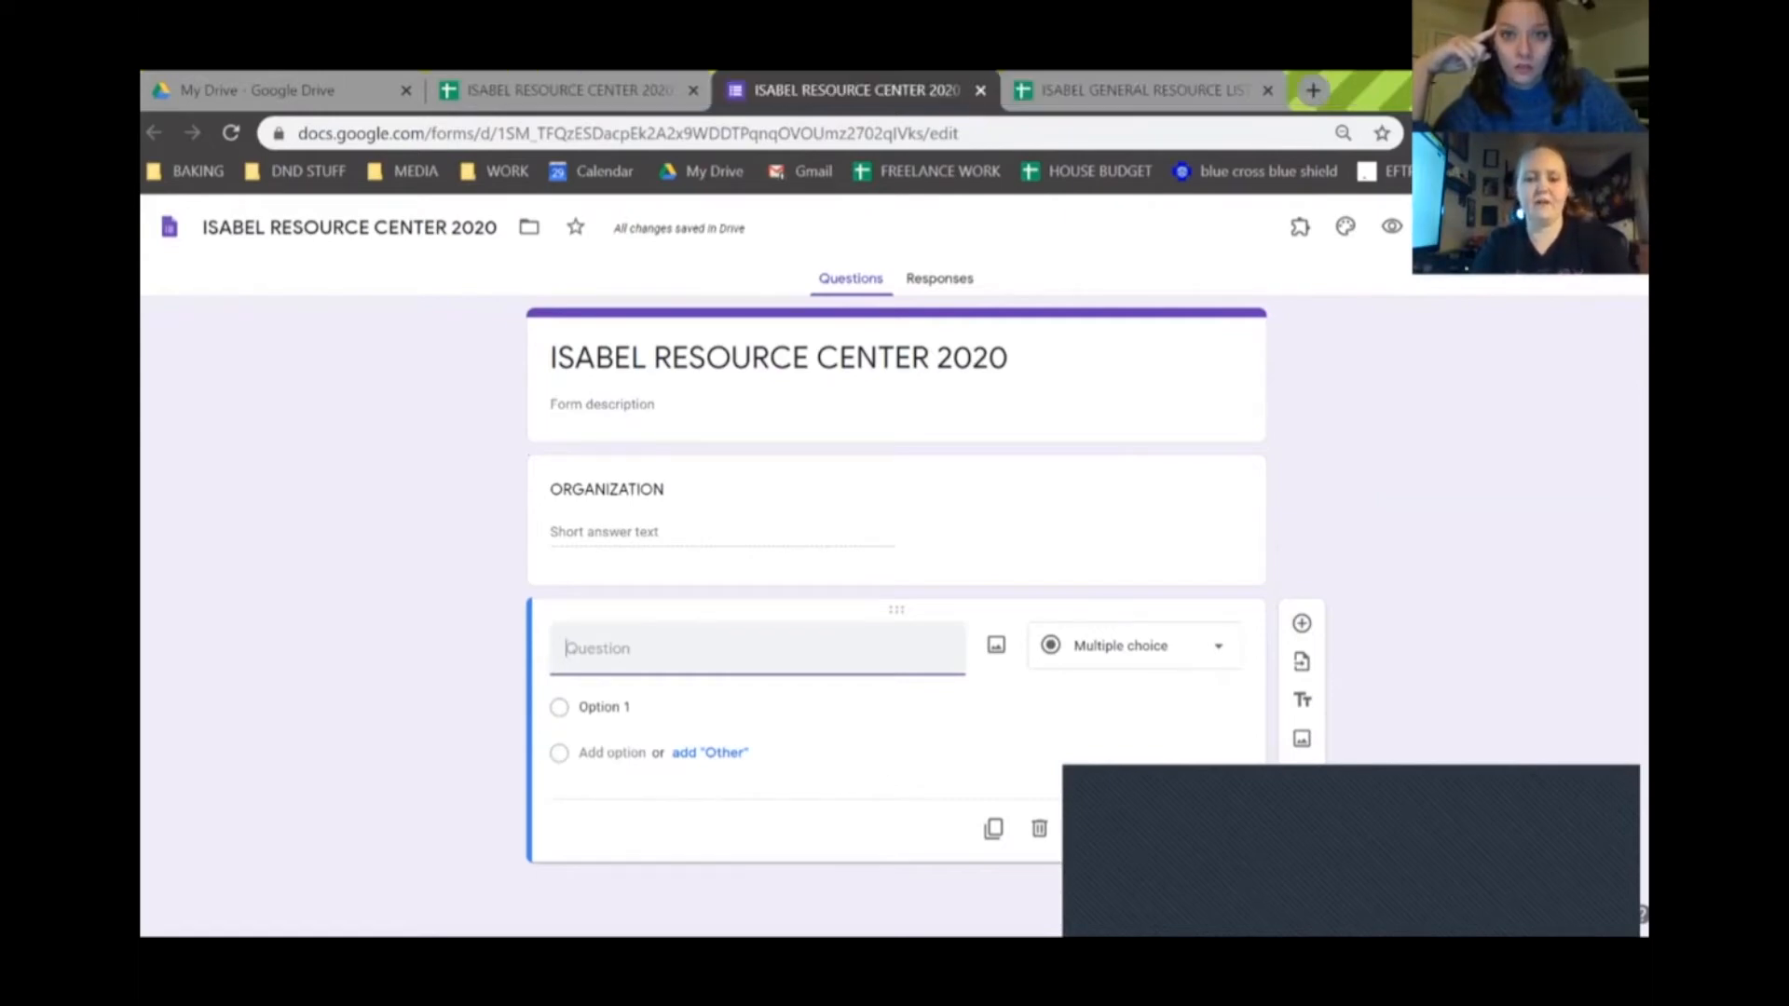
type("NAME")
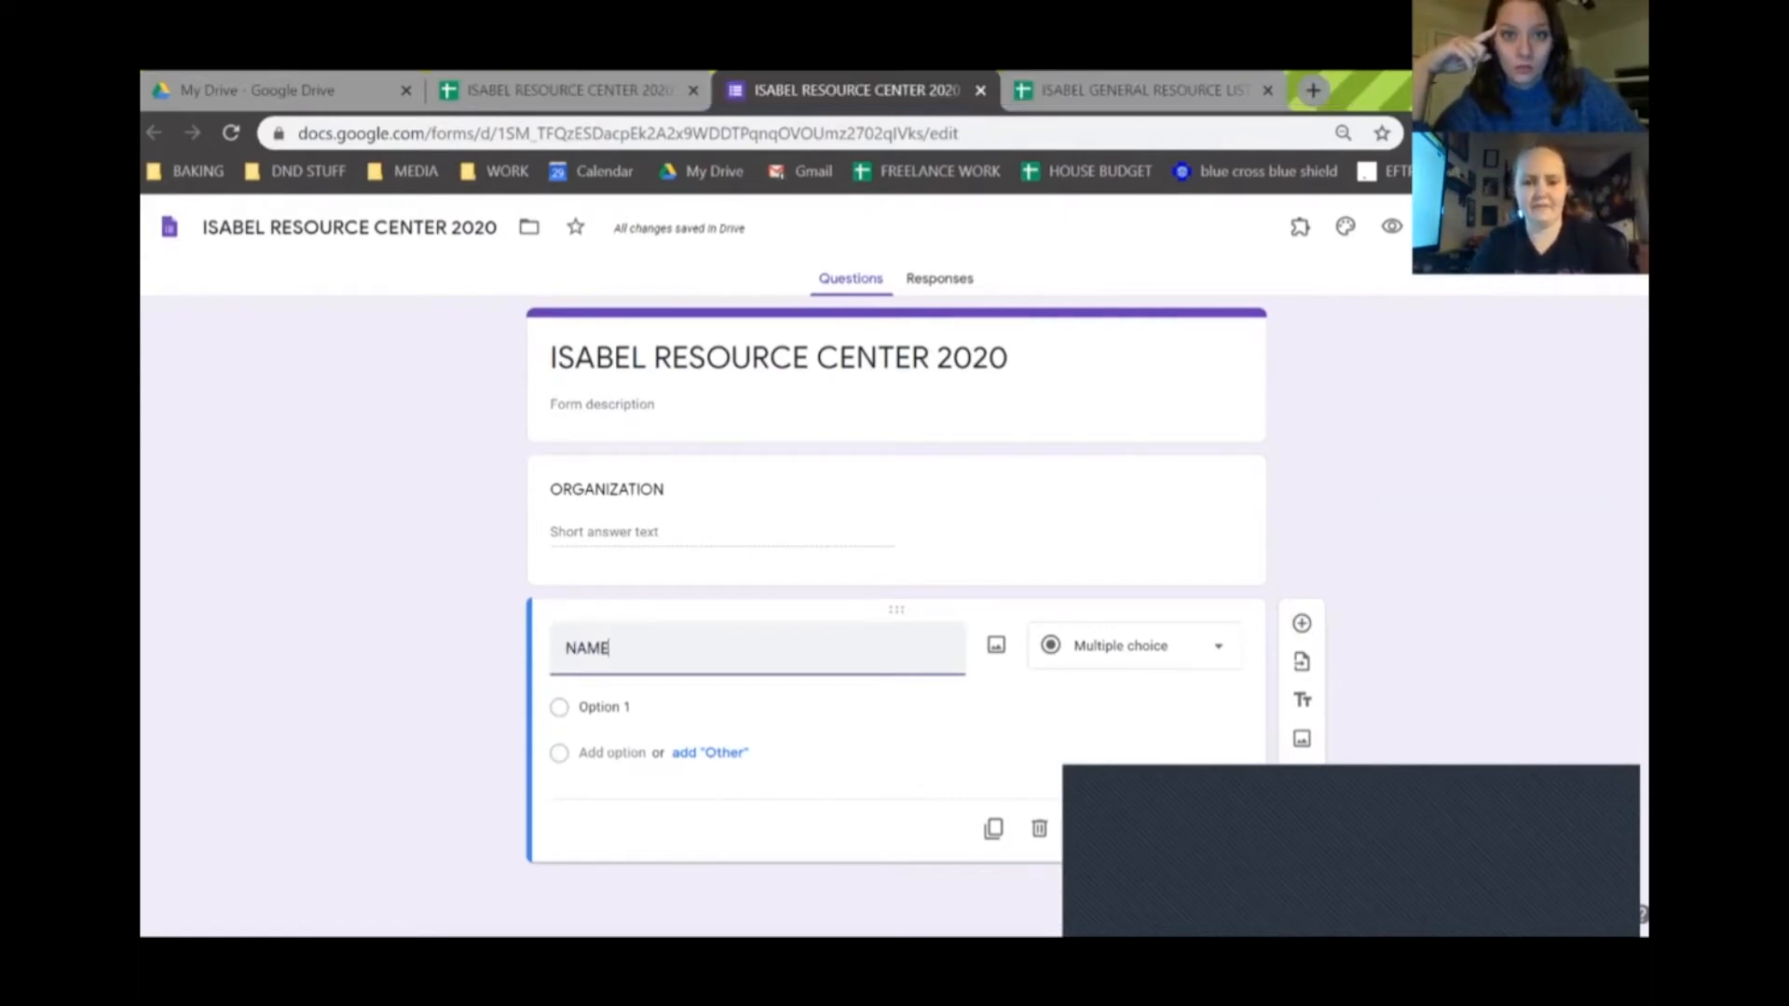
type(":")
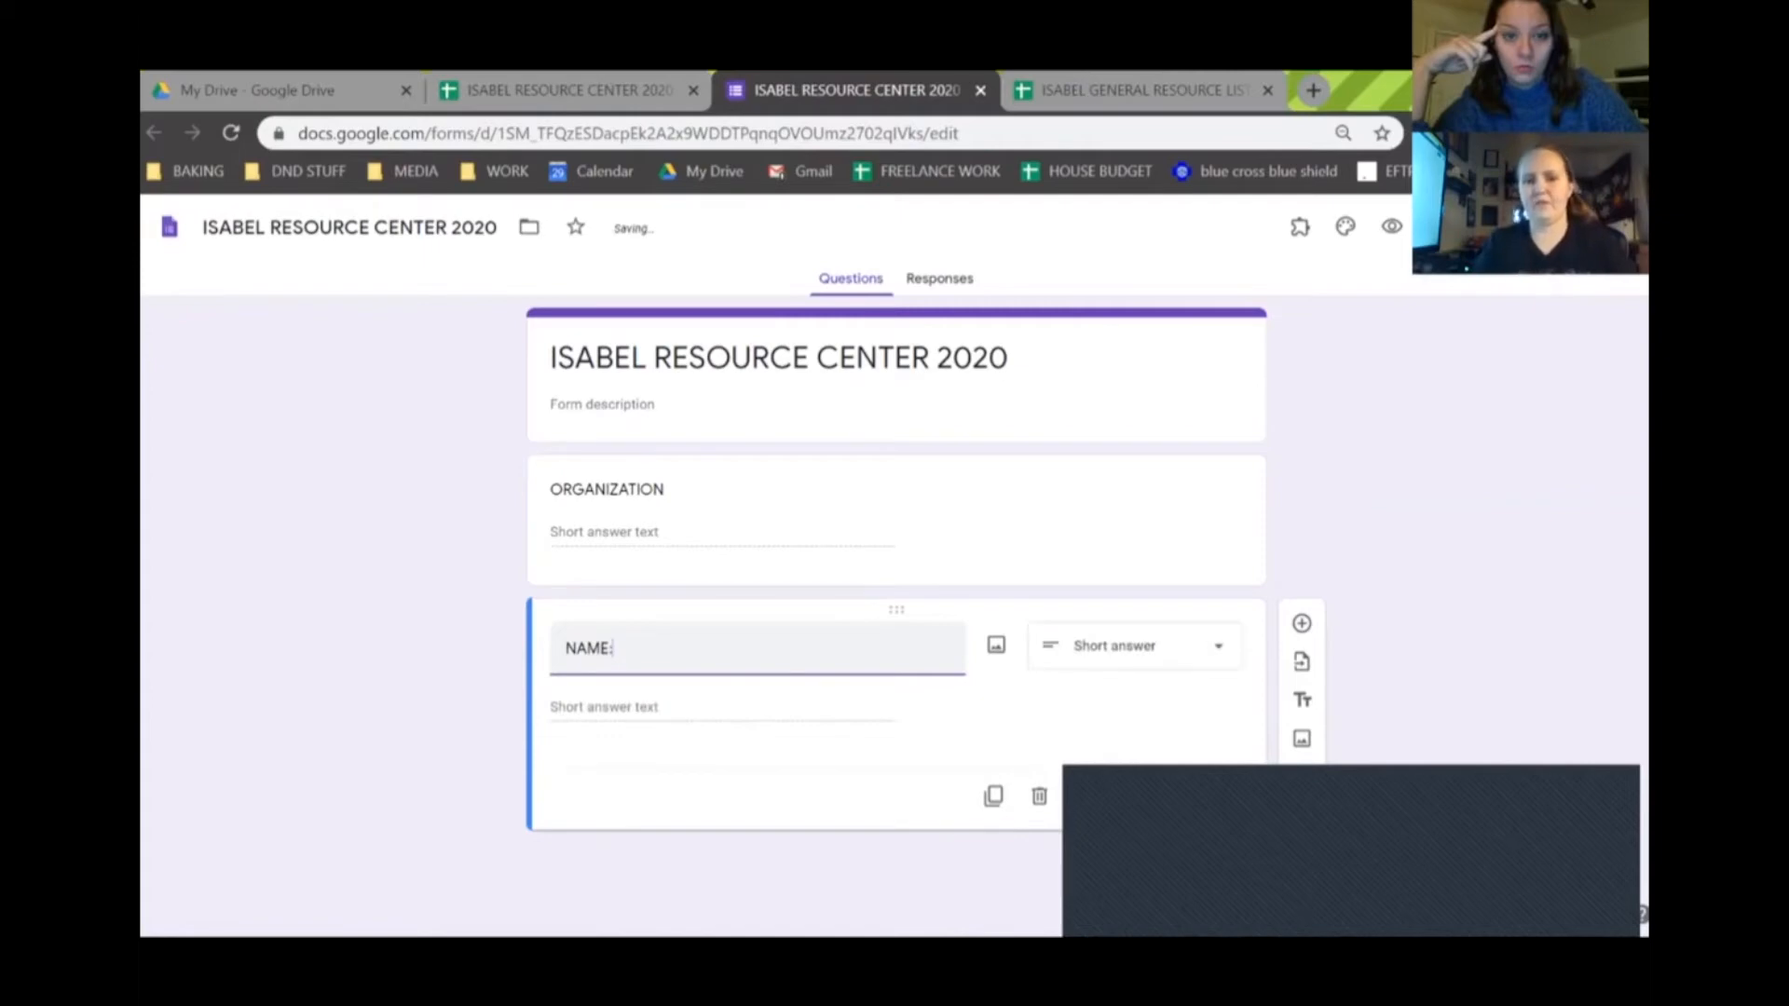
Step: Retitle the first question of the form as ORGANIZATION NAME:
left_click(652, 492)
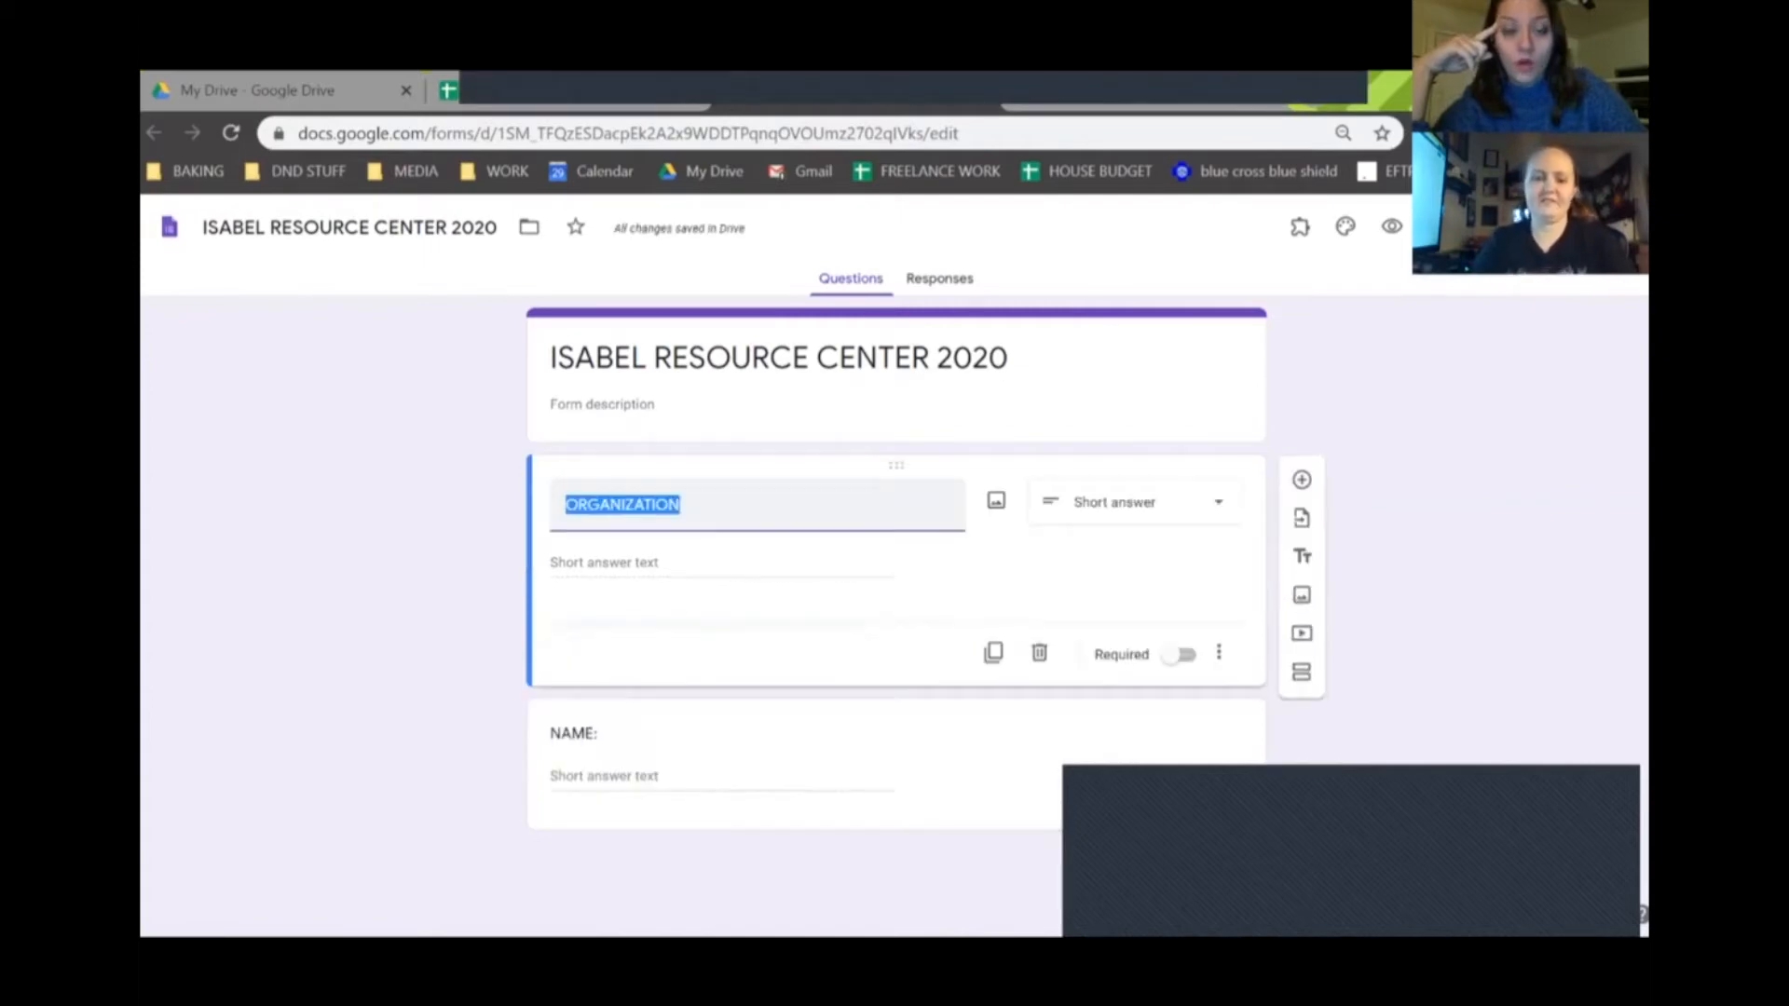
type("ORGANI")
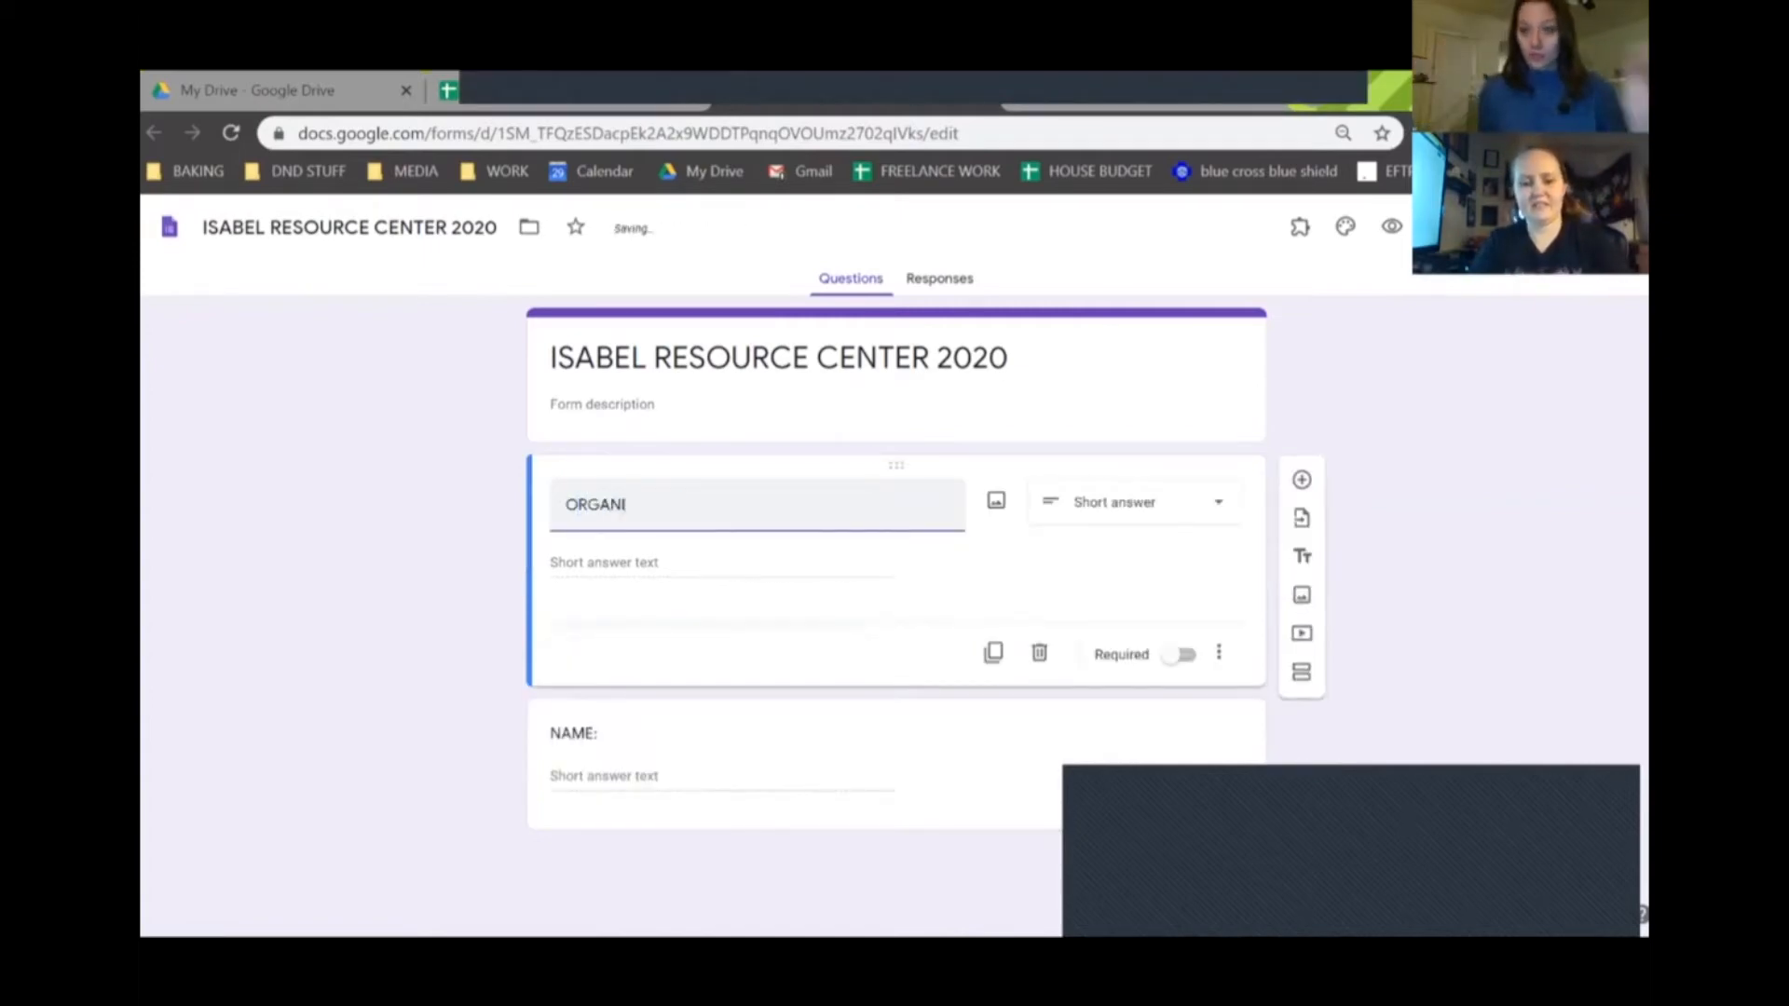
type("ZATION")
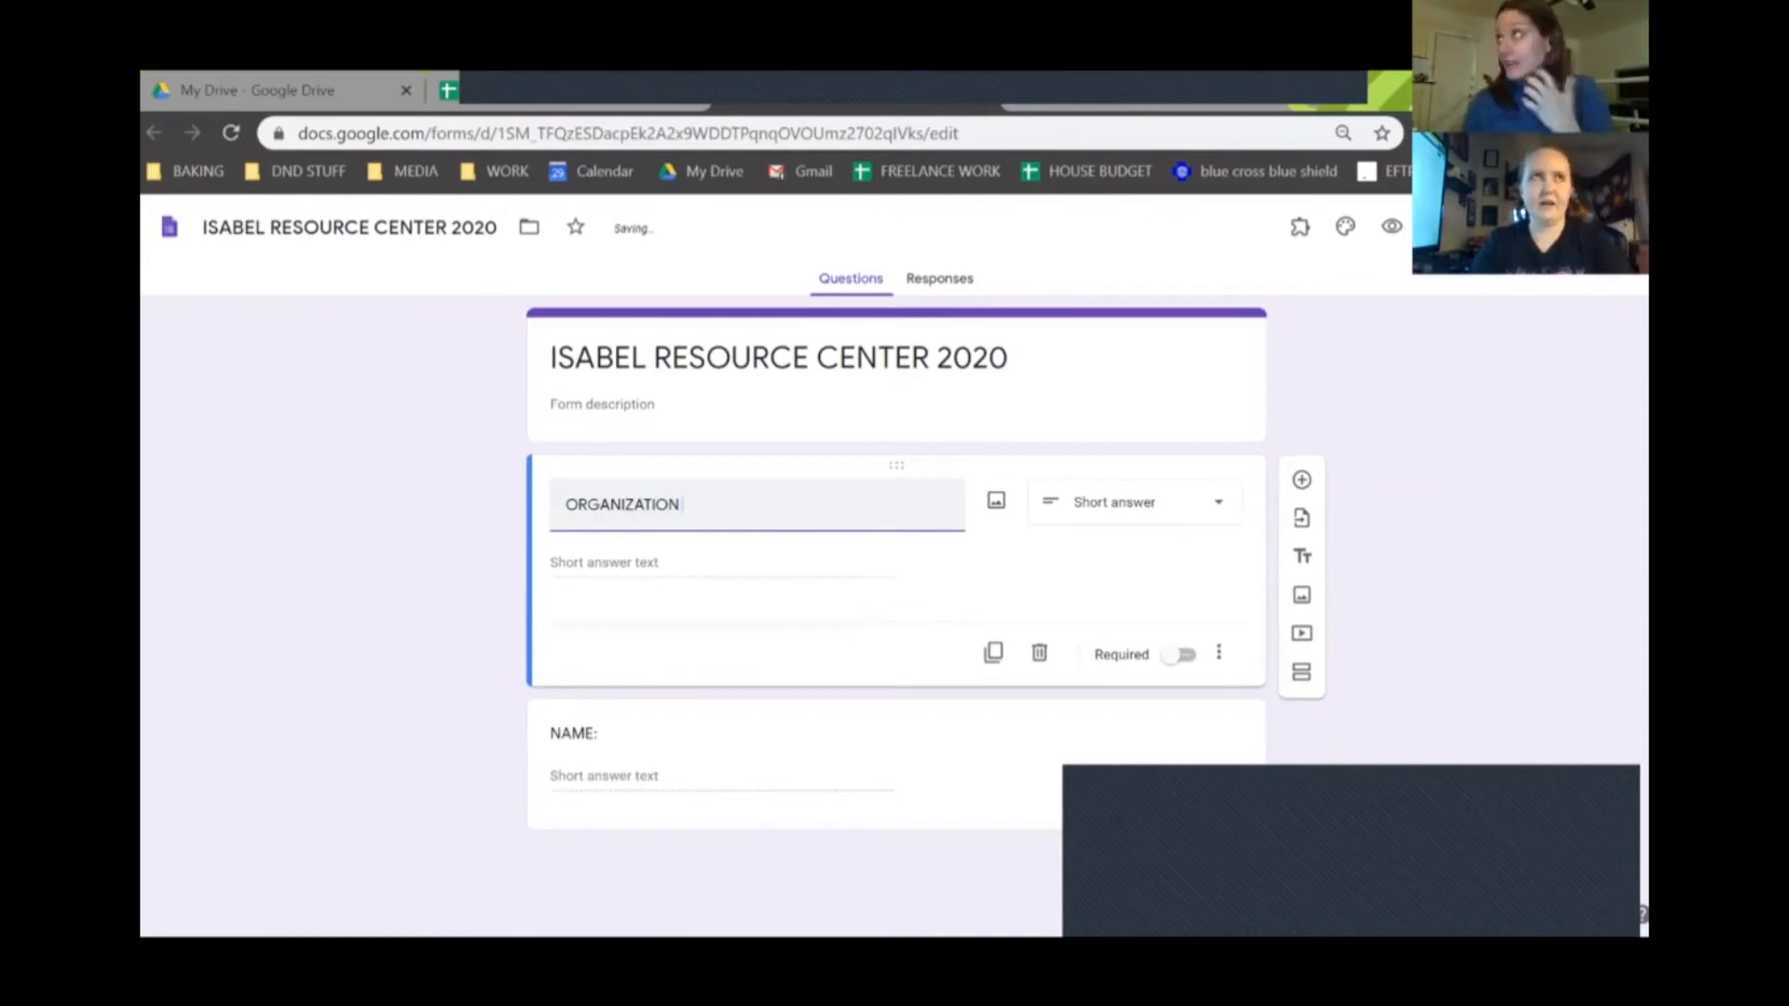
type(" NAME:")
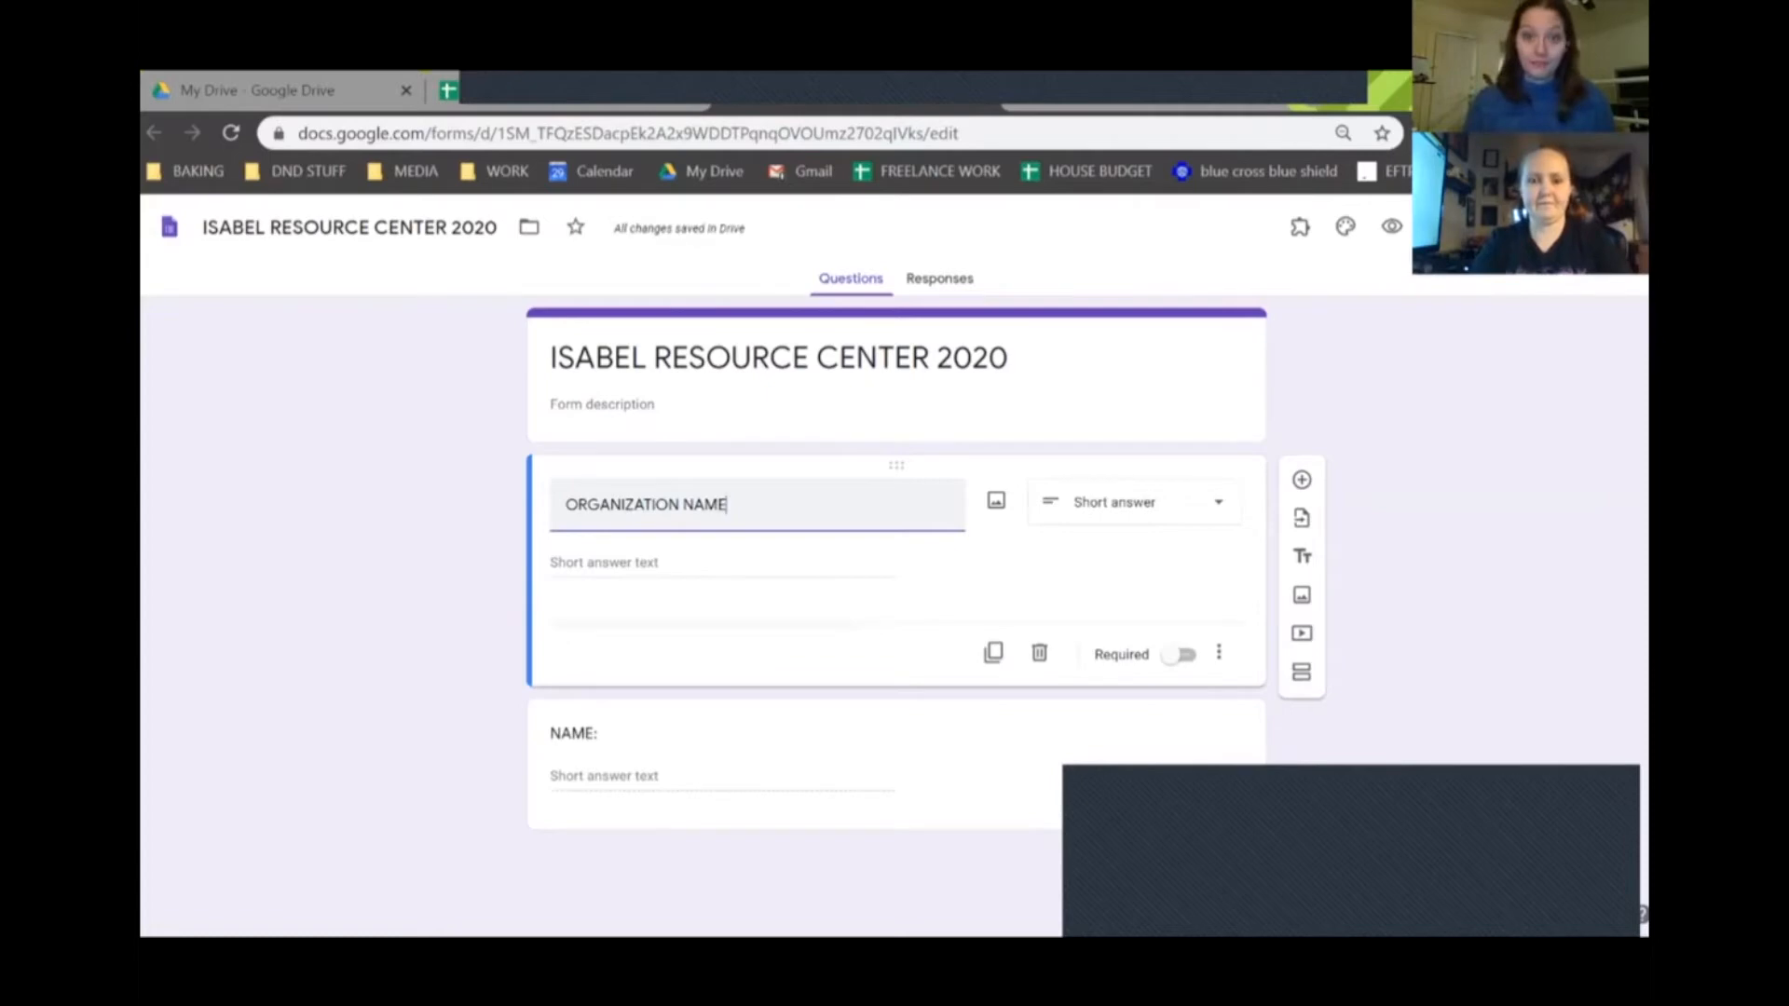
Step: Add a short-answer question titled ORGANIZATION WEBSITE: after the NAME: question, followed by an empty untitled question
key("Return")
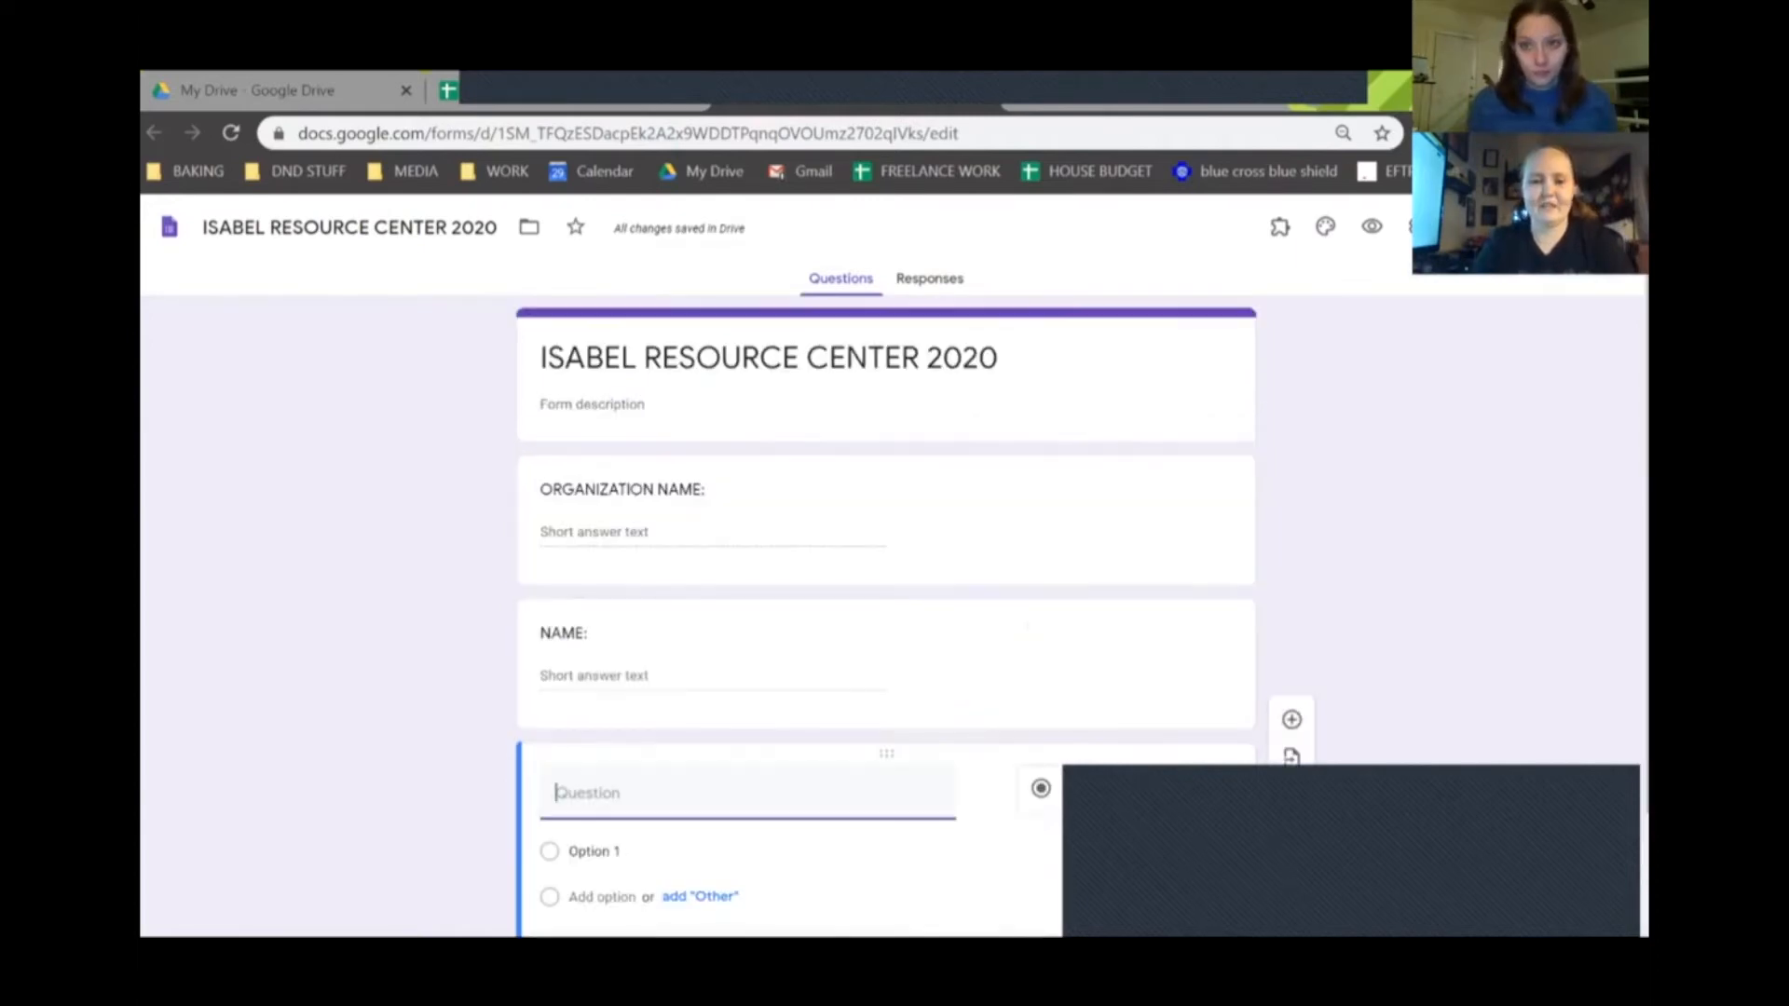
type("ORGANZ")
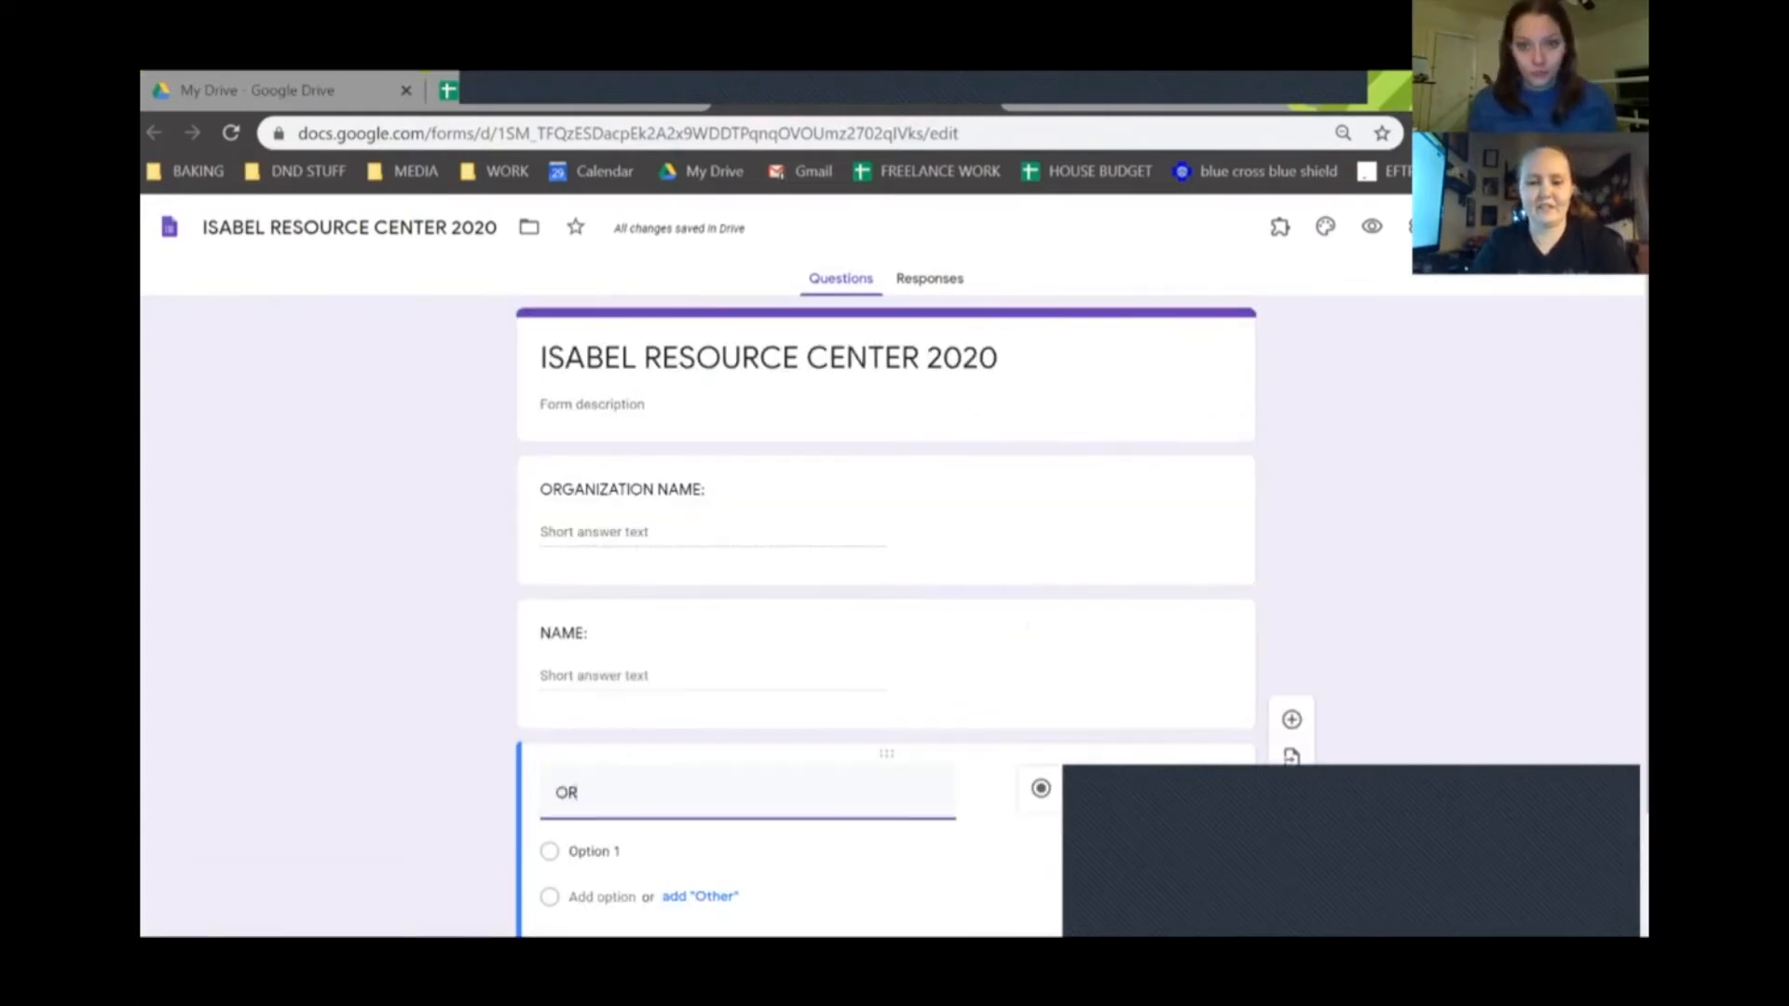
key("BackSpace")
type("IZAT")
key("BackSpace")
key("BackSpace")
key("BackSpace")
key("BackSpace")
type("ZA")
key("BackSpace")
key("BackSpace")
type("IZATION")
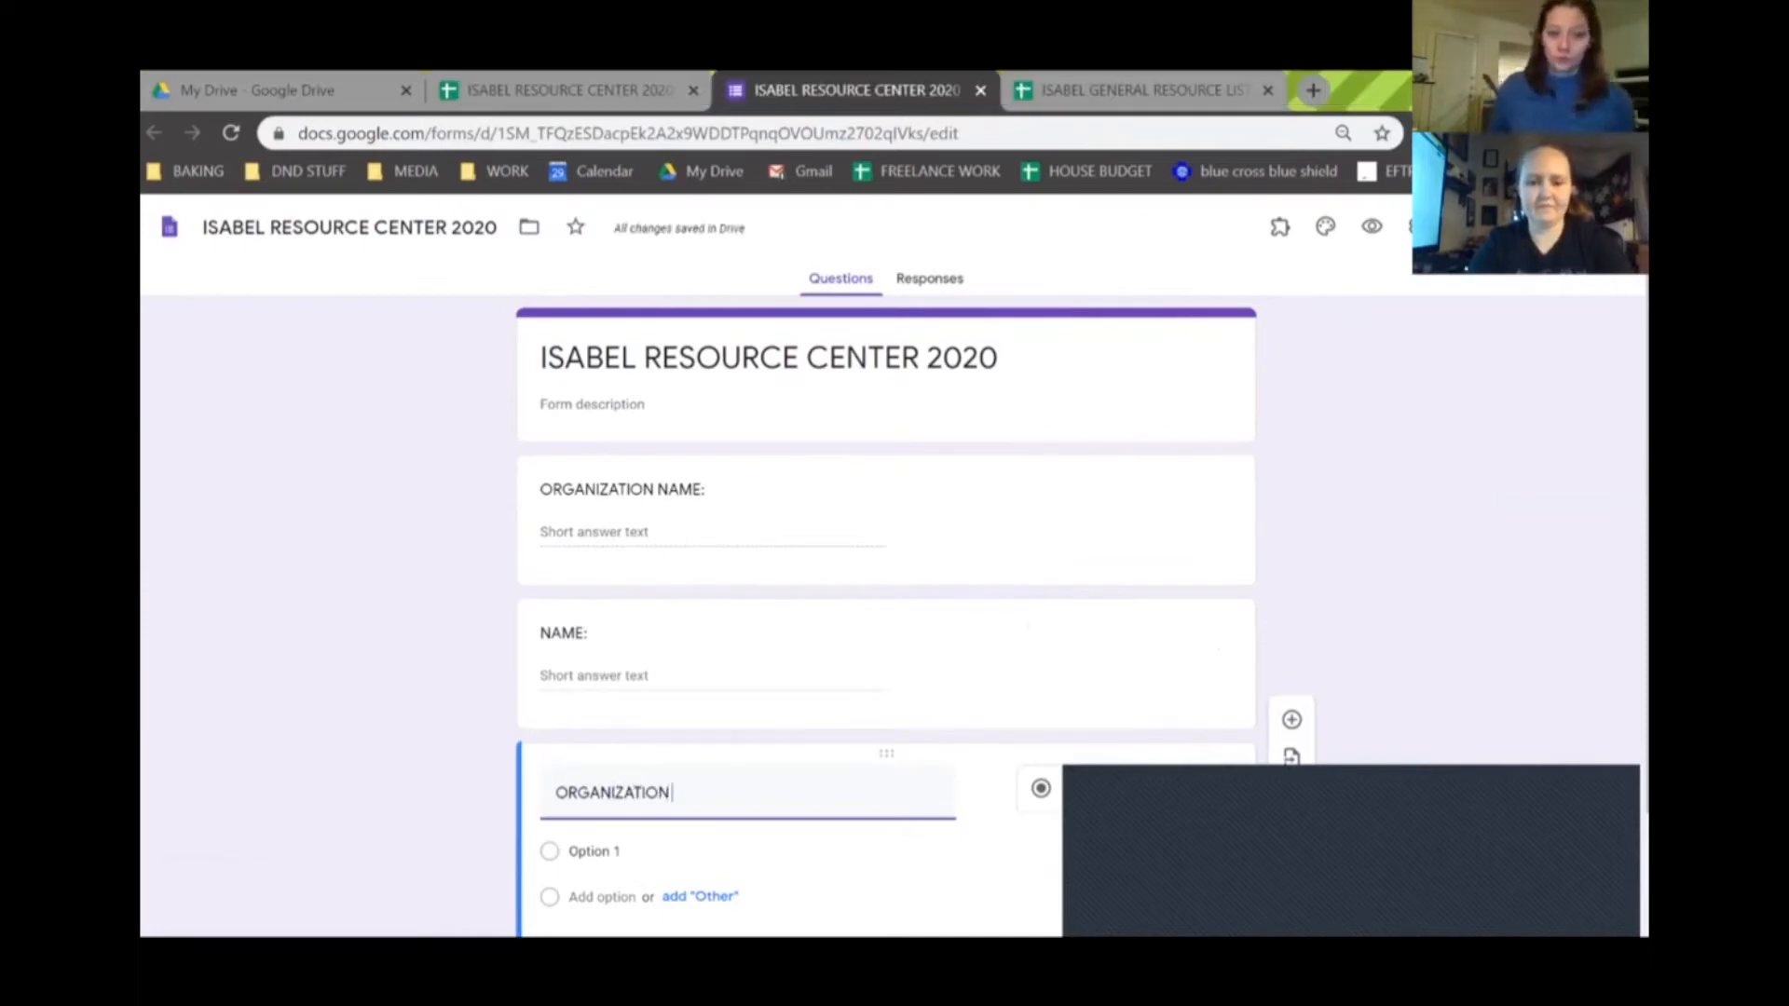
type(" WEBSITE:")
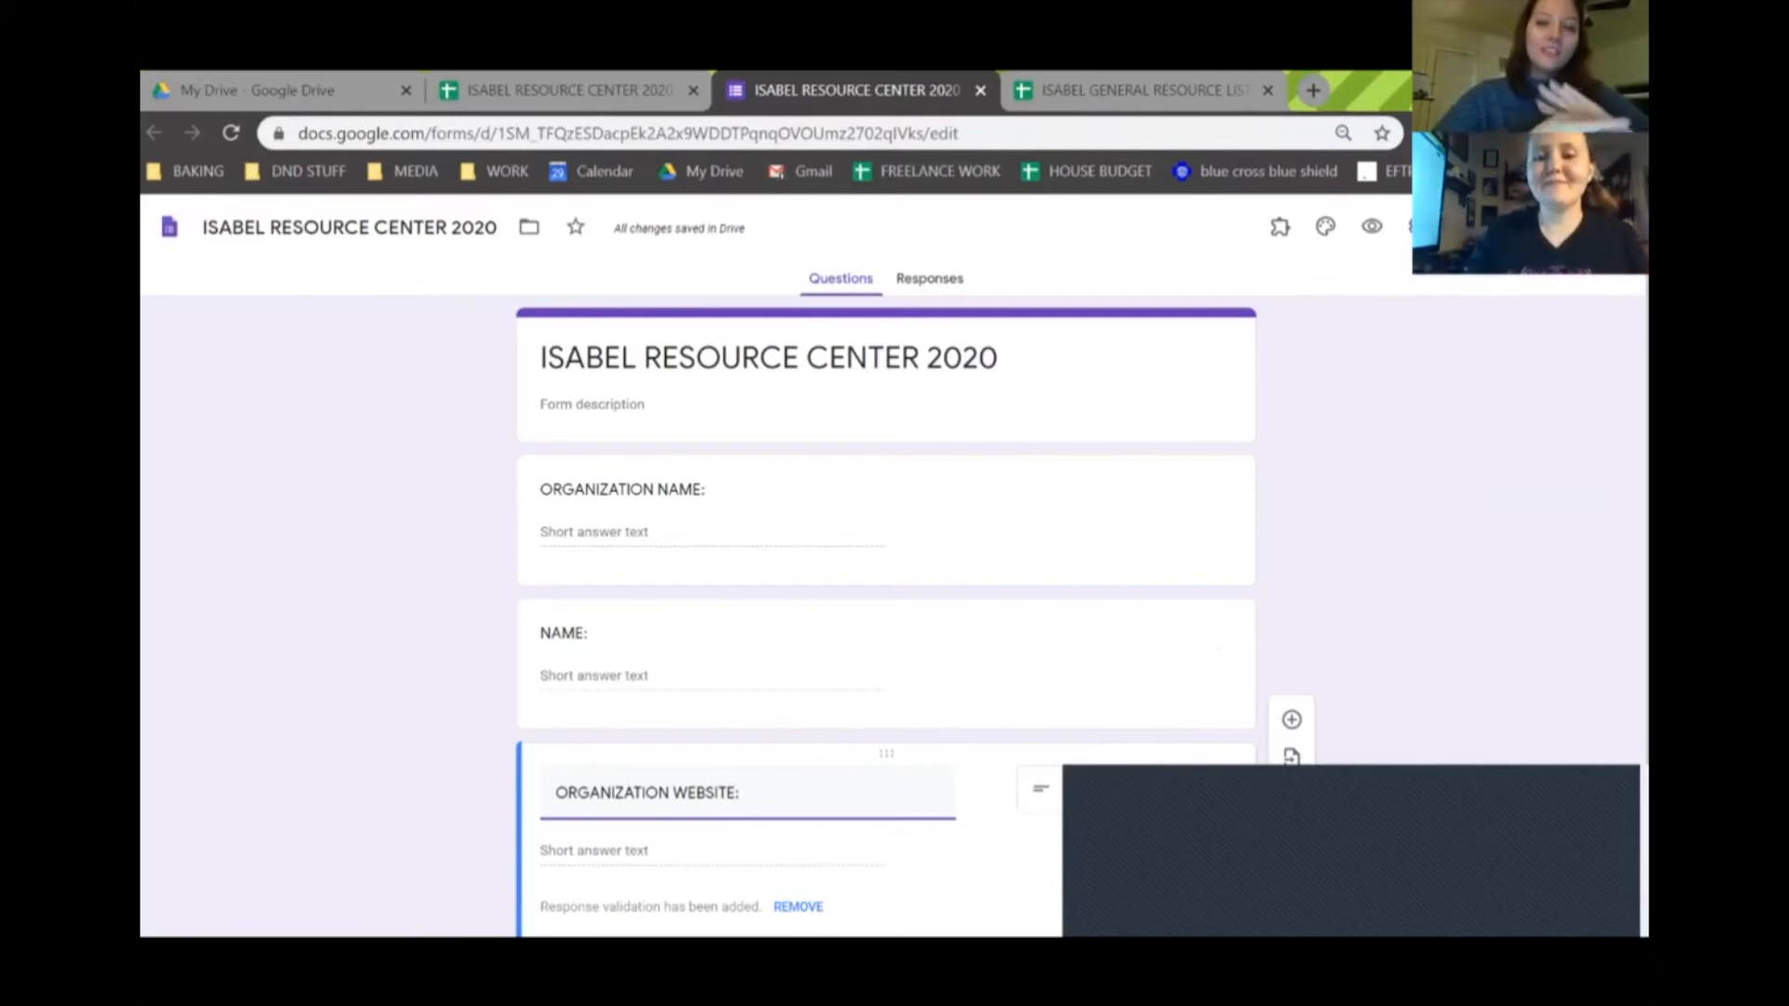
left_click_drag(1646, 503, 1647, 657)
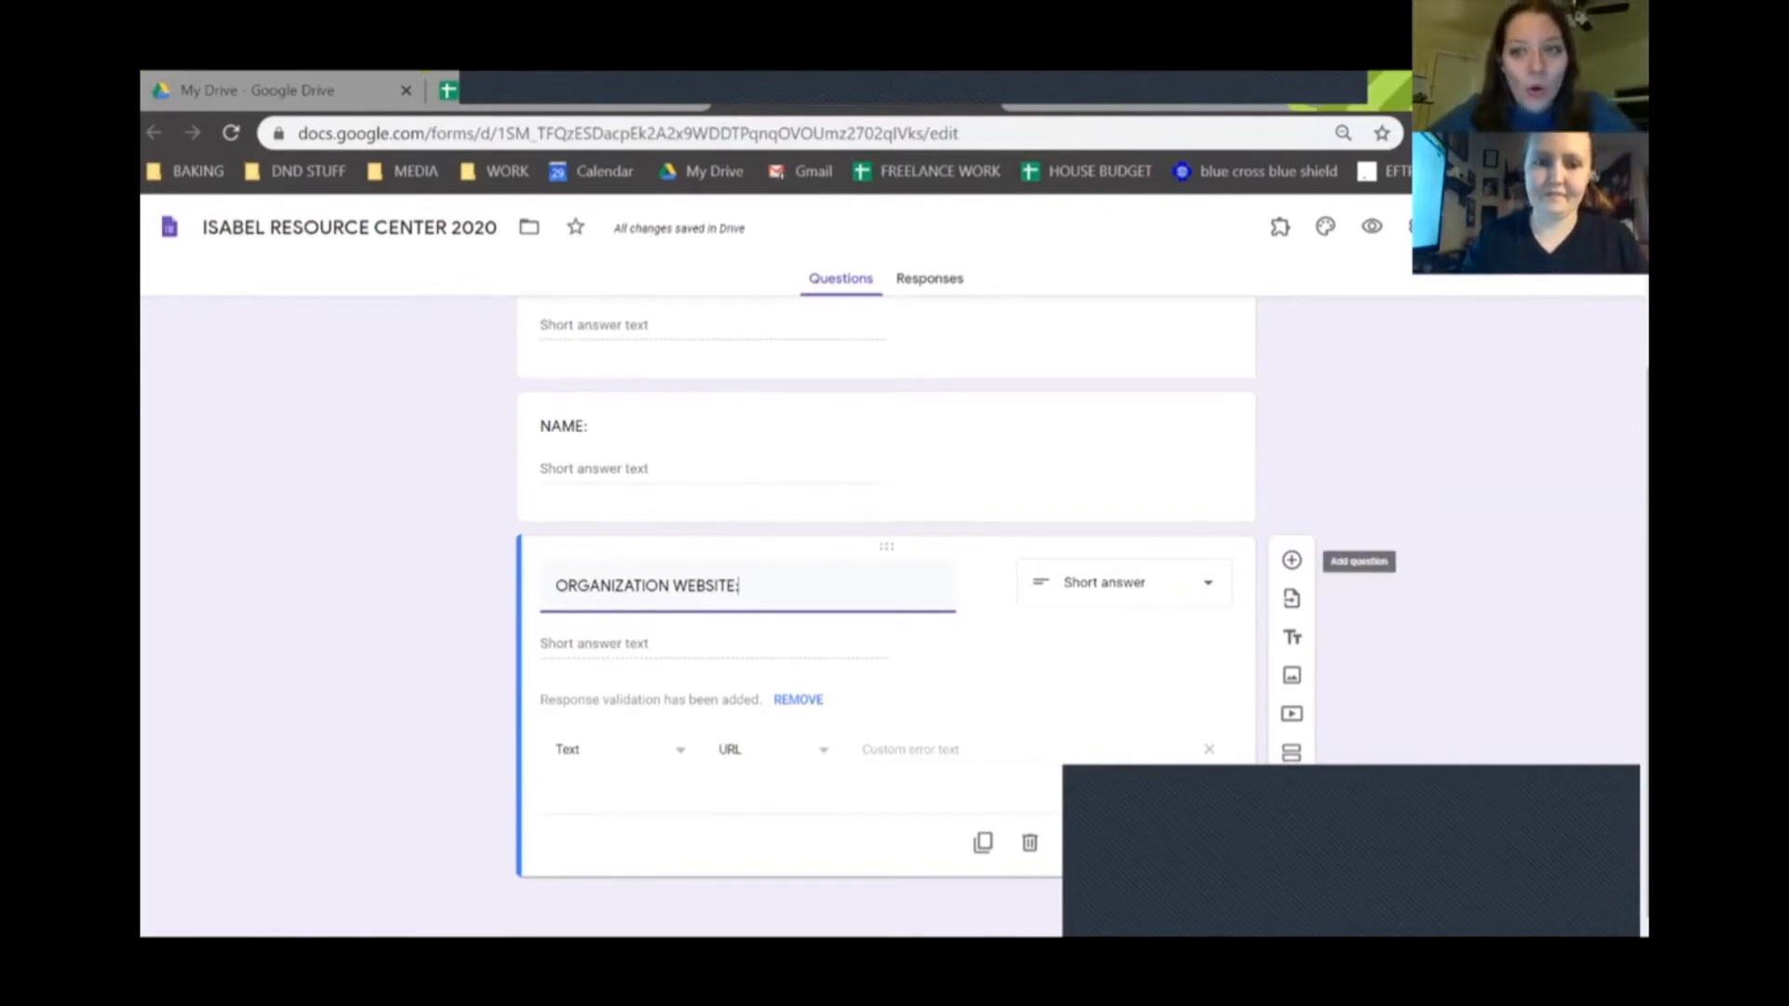
left_click(1292, 560)
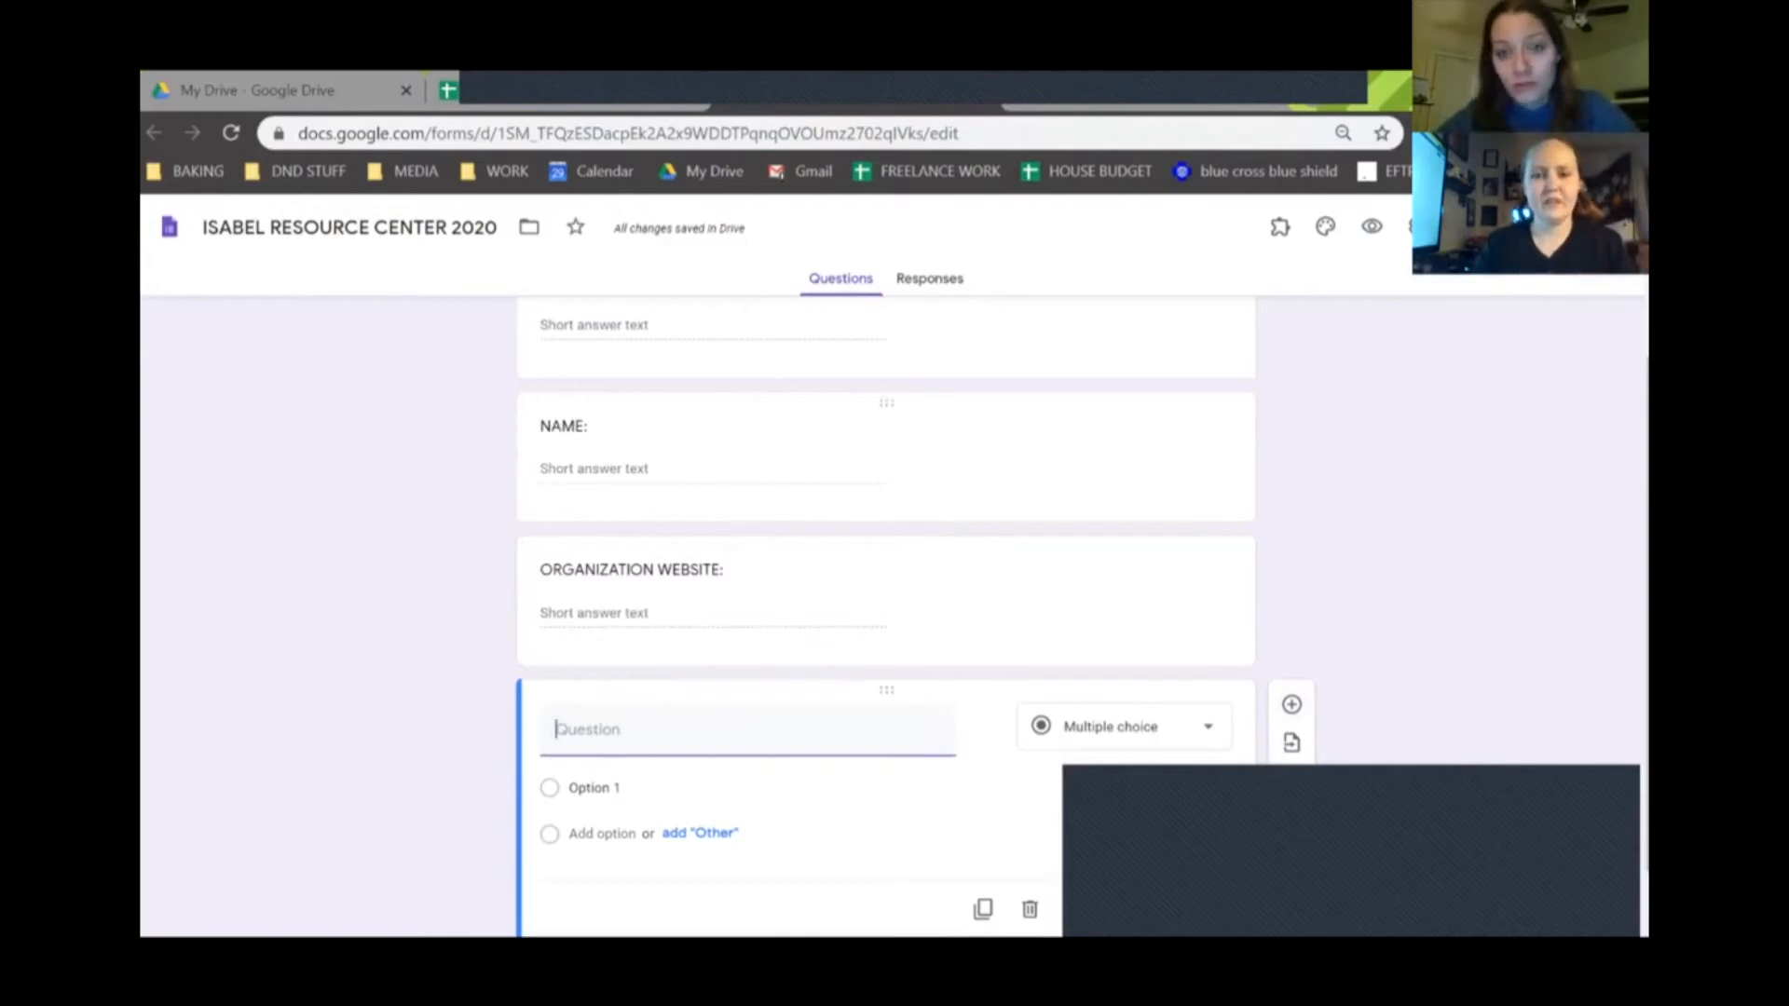
Step: Give the NAME: question the description POINT OF CONTACT/PERSON SUBMITTING FORM and make it required
left_click(579, 431)
left_click(1292, 417)
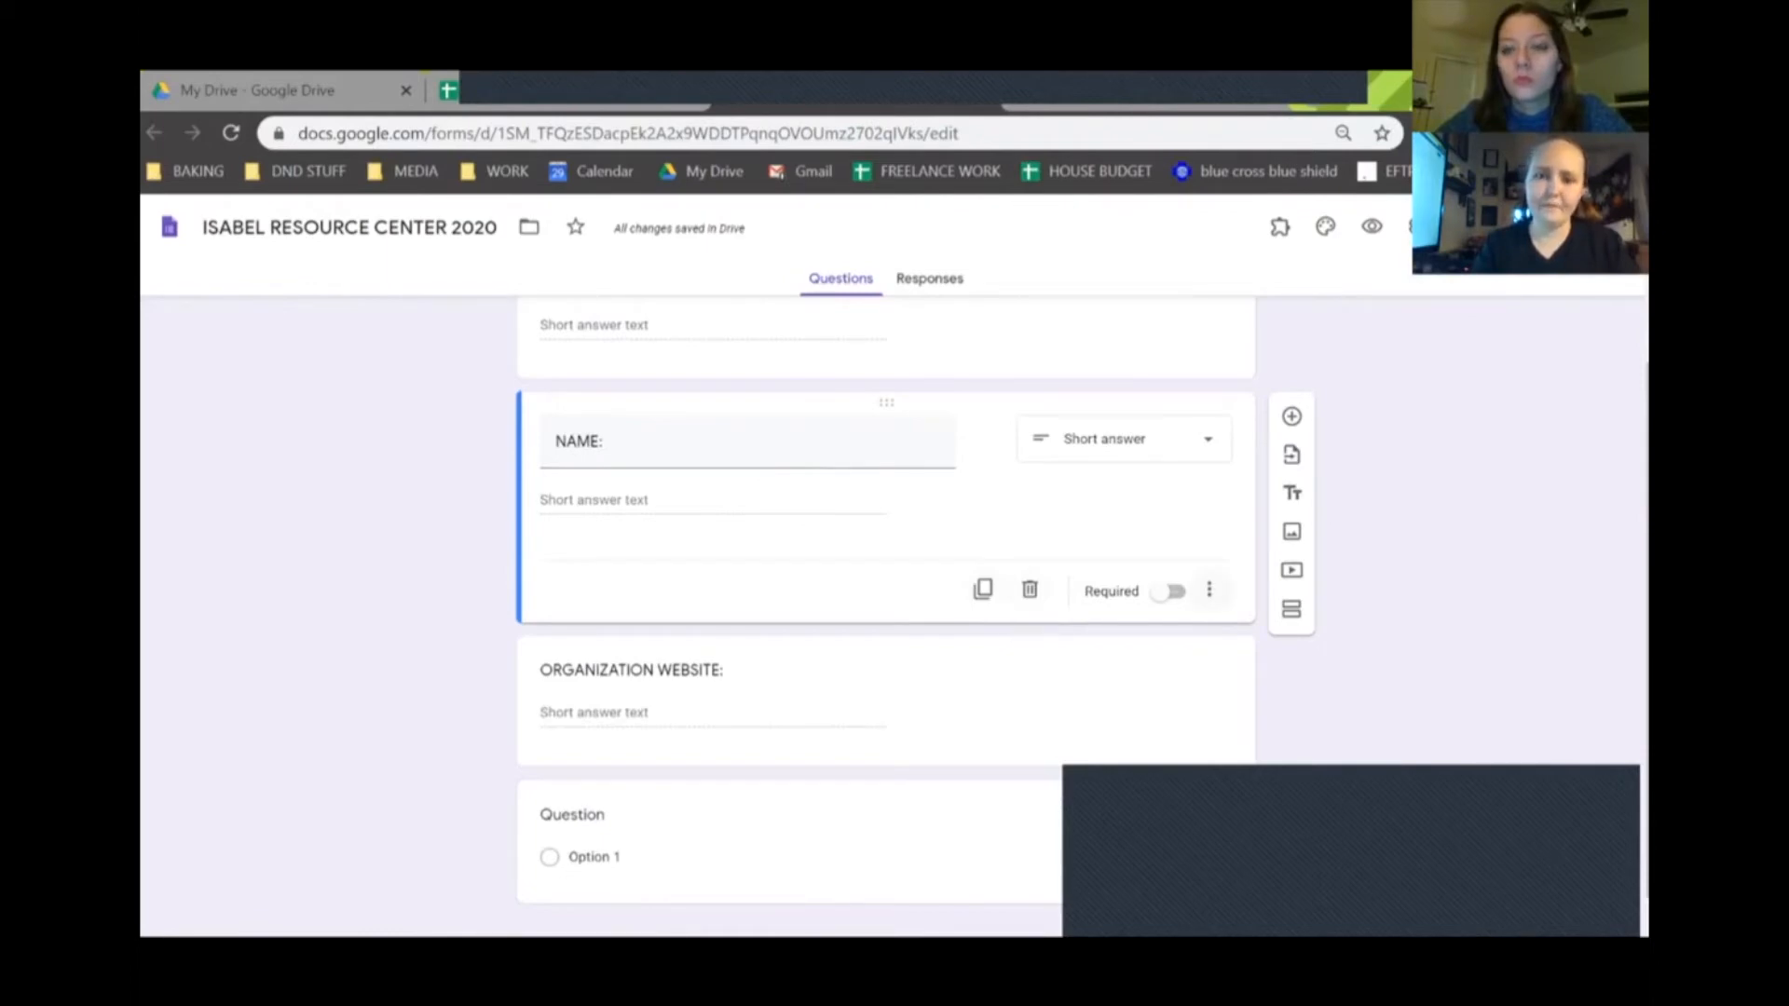
left_click(1209, 588)
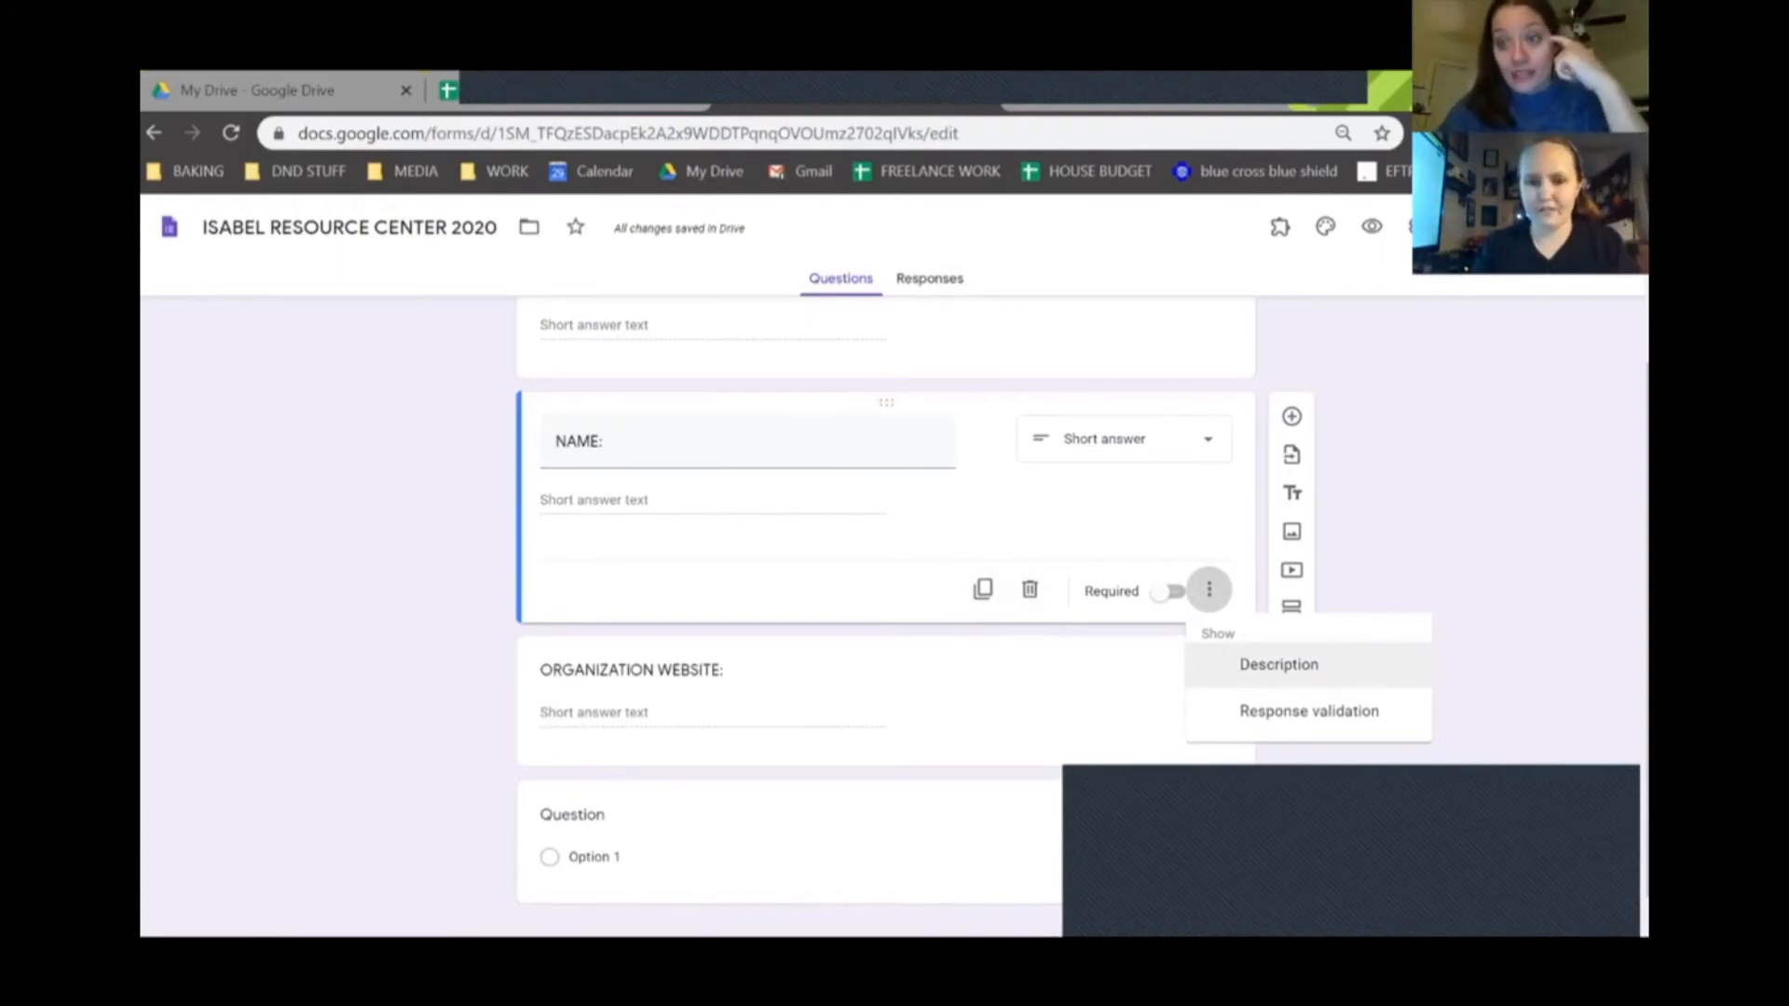
left_click(1278, 664)
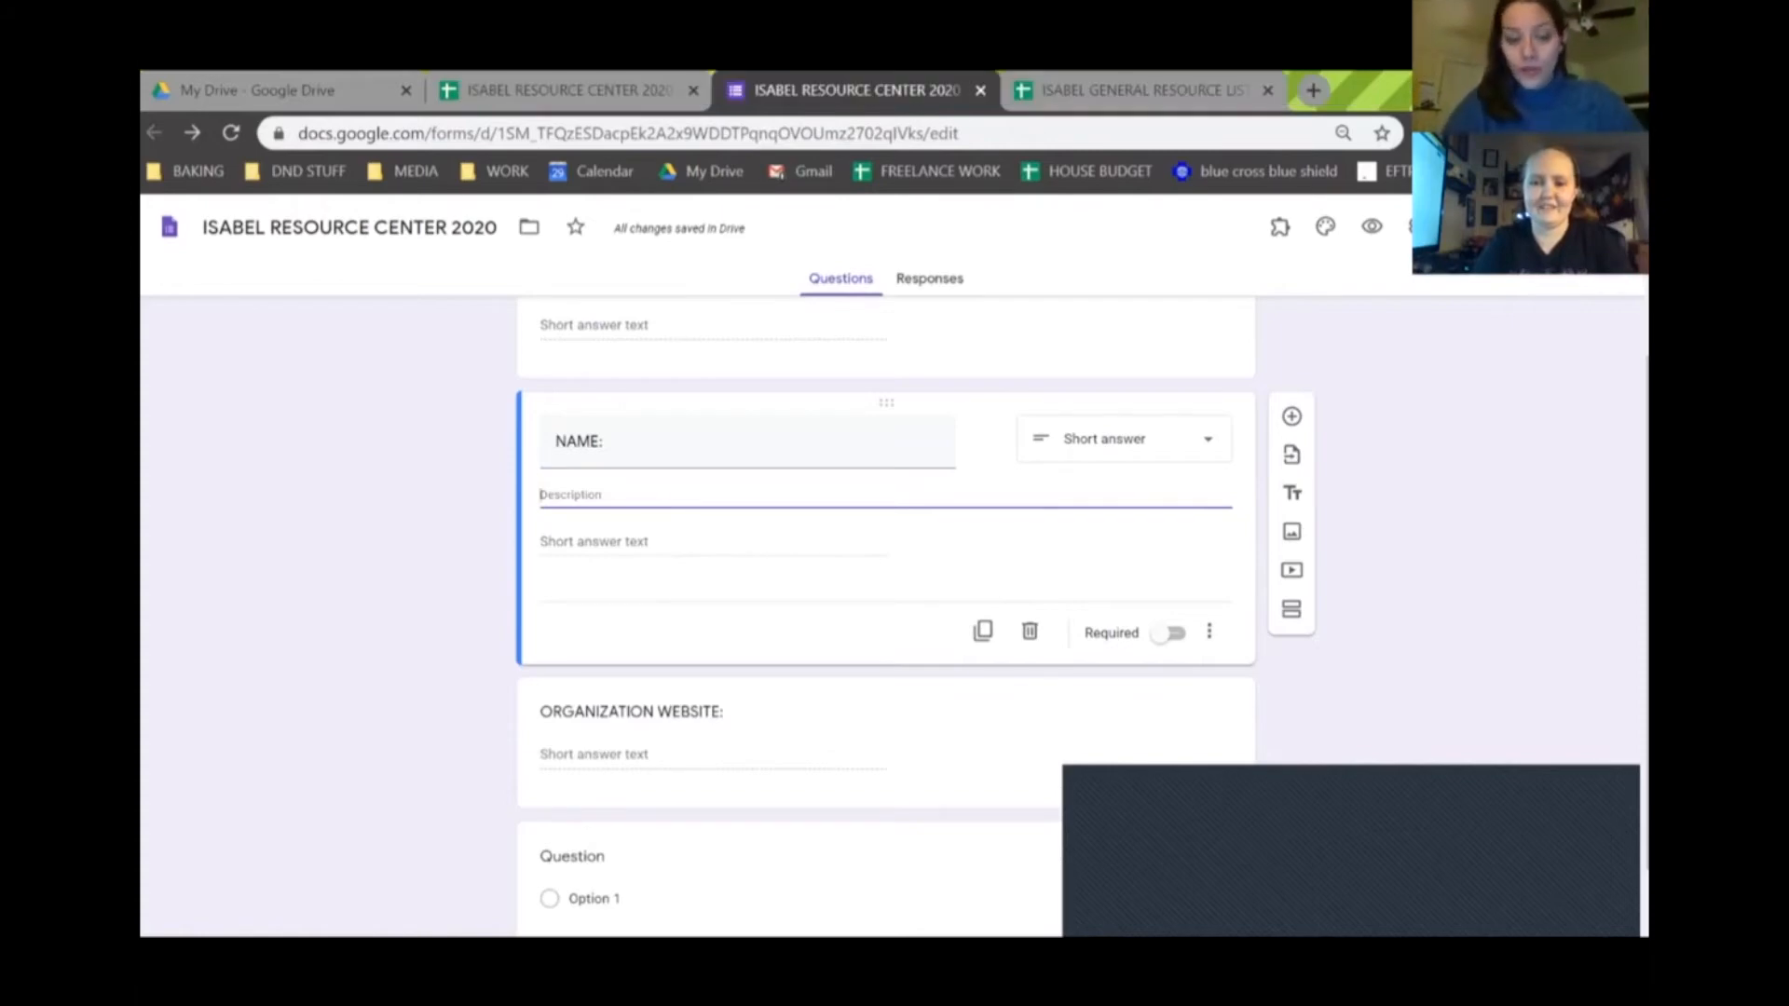
type("P")
key("BackSpace")
type("POINT OF")
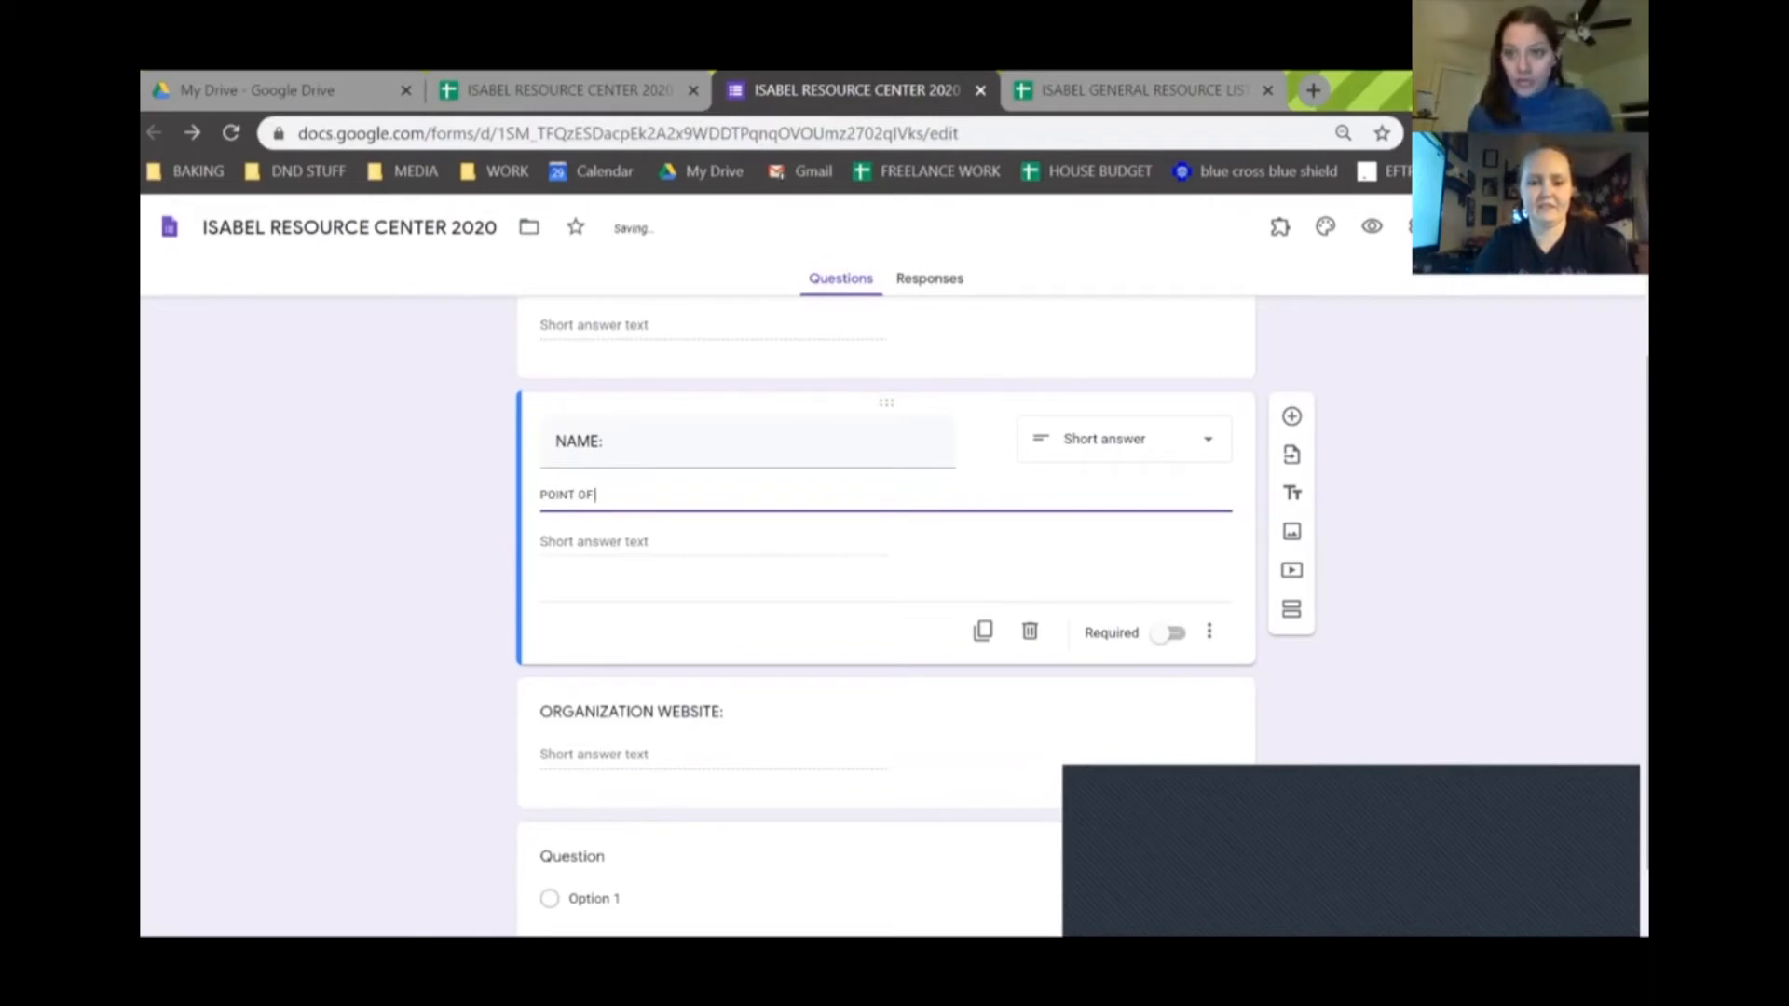
type(" CONTACT/PERSON SUBMITTING FORM")
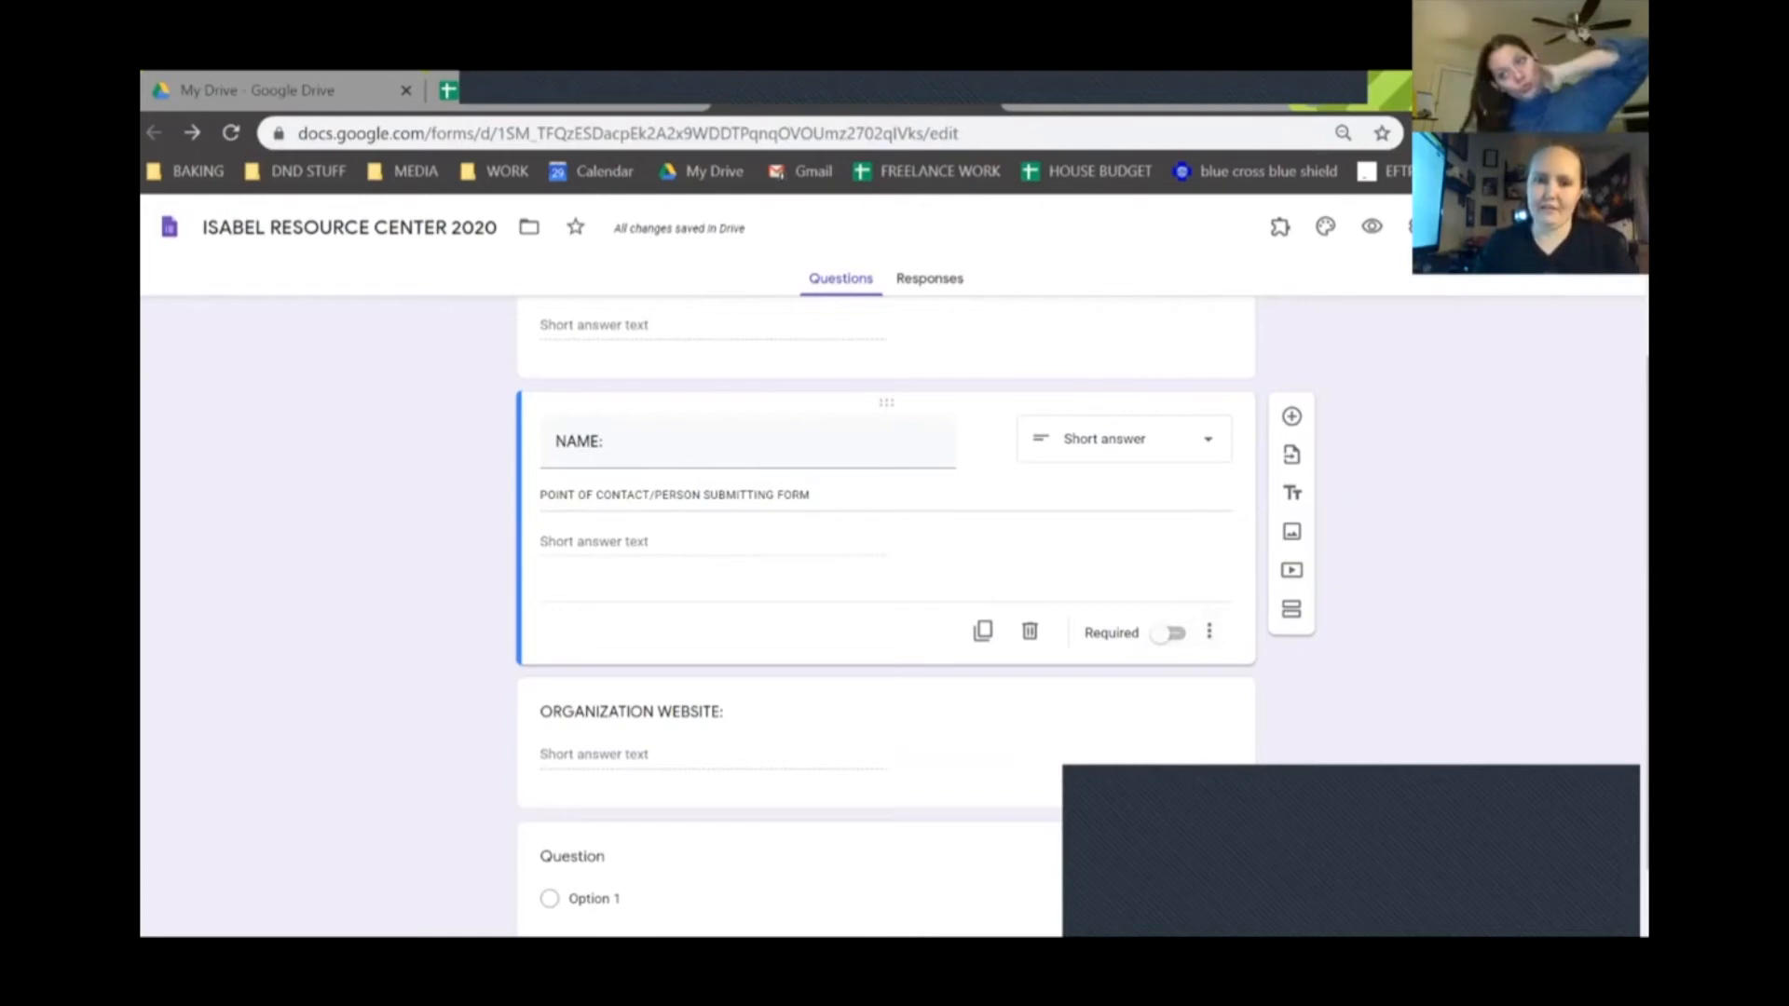
left_click(1168, 633)
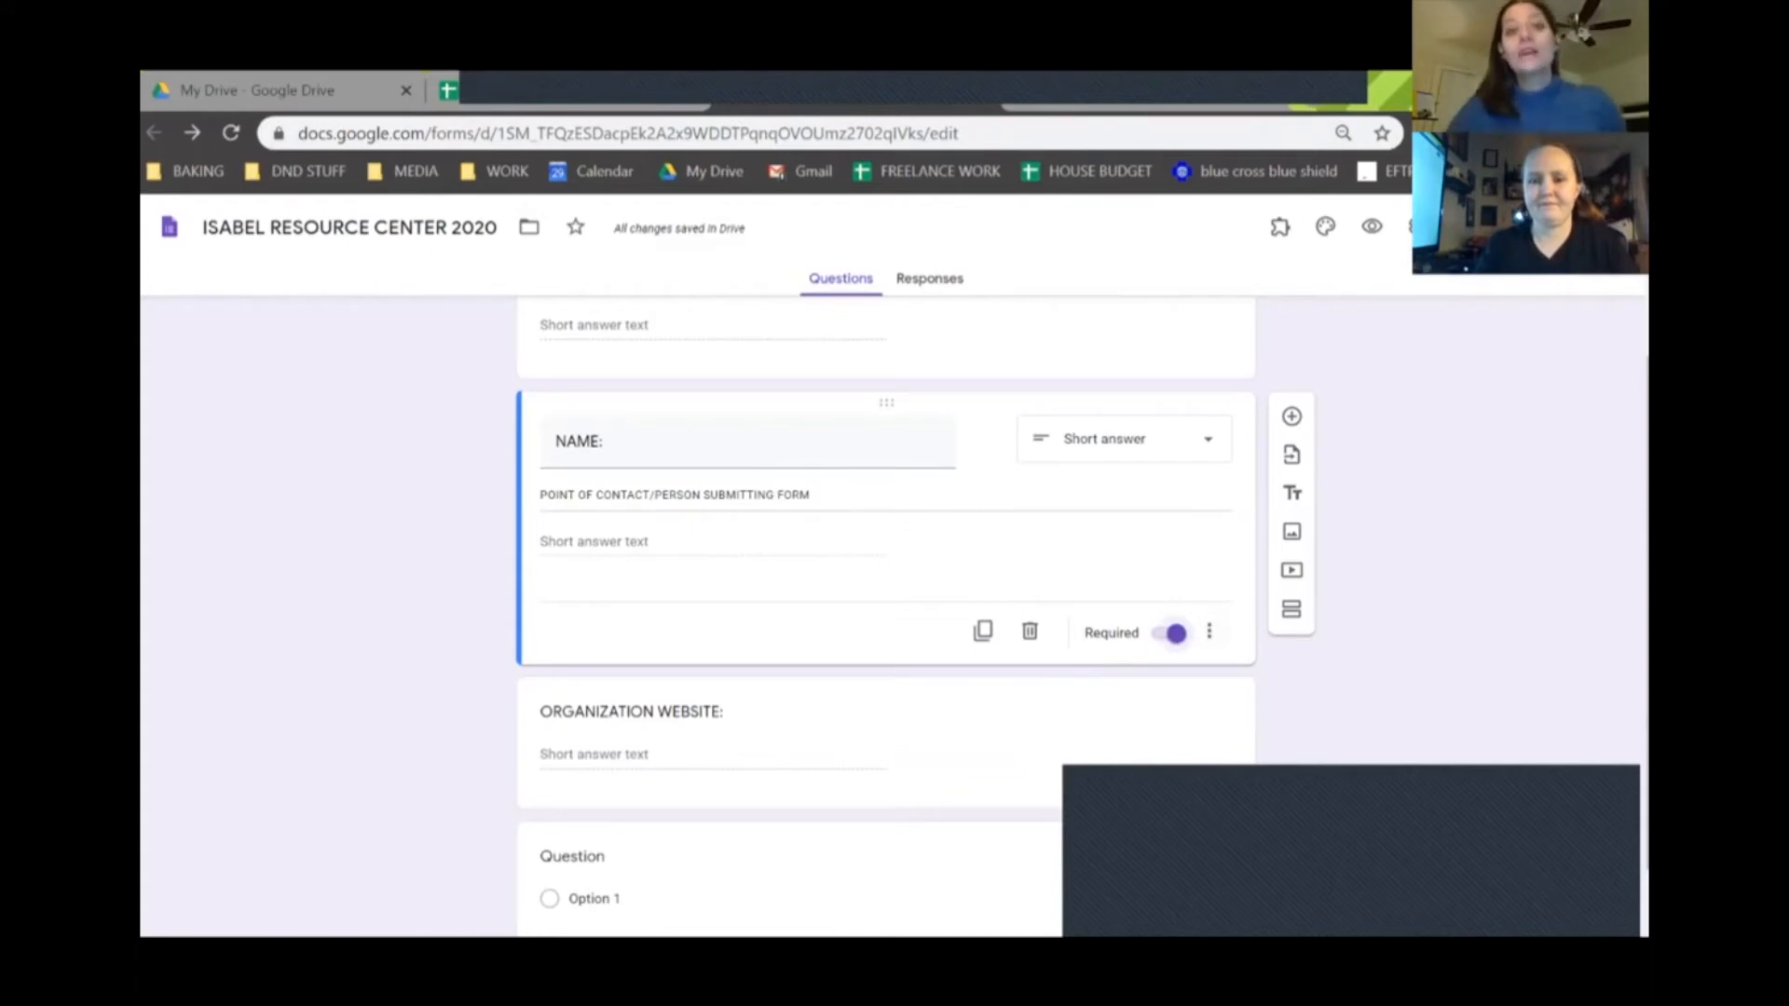
Step: Preview the form as respondents see it and look through the WORK bookmarks folder
scroll(885, 615, "down", 1)
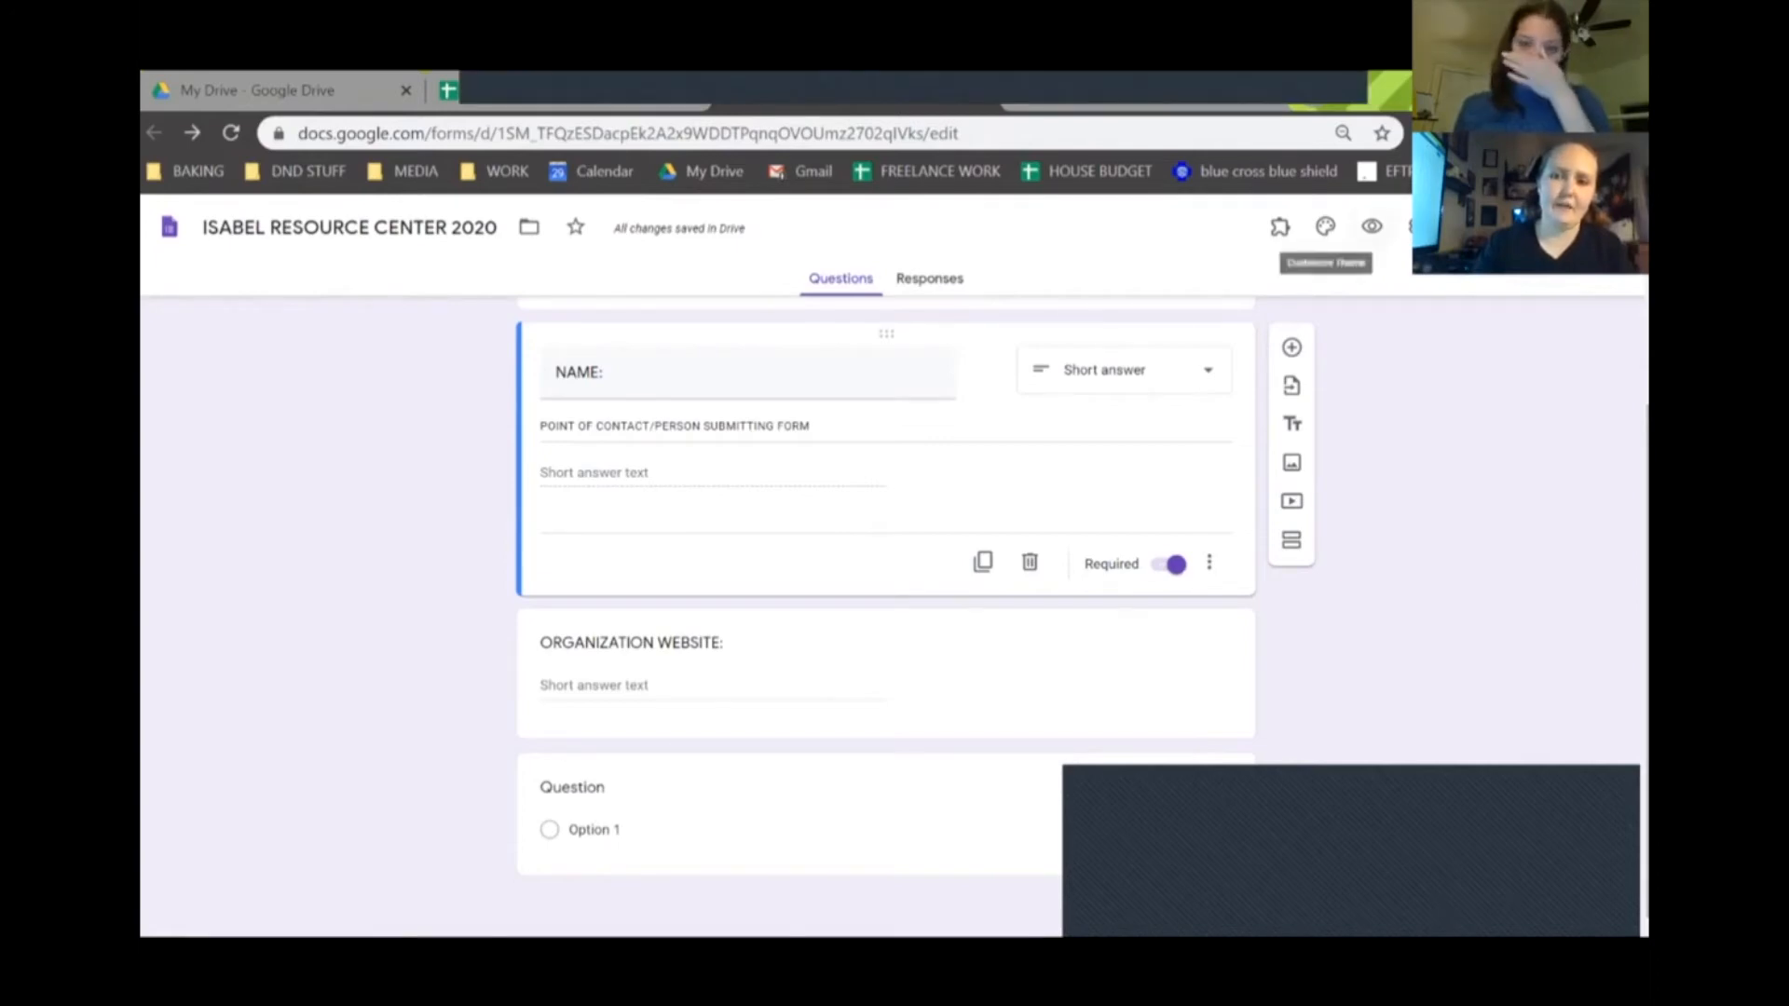
left_click(1371, 227)
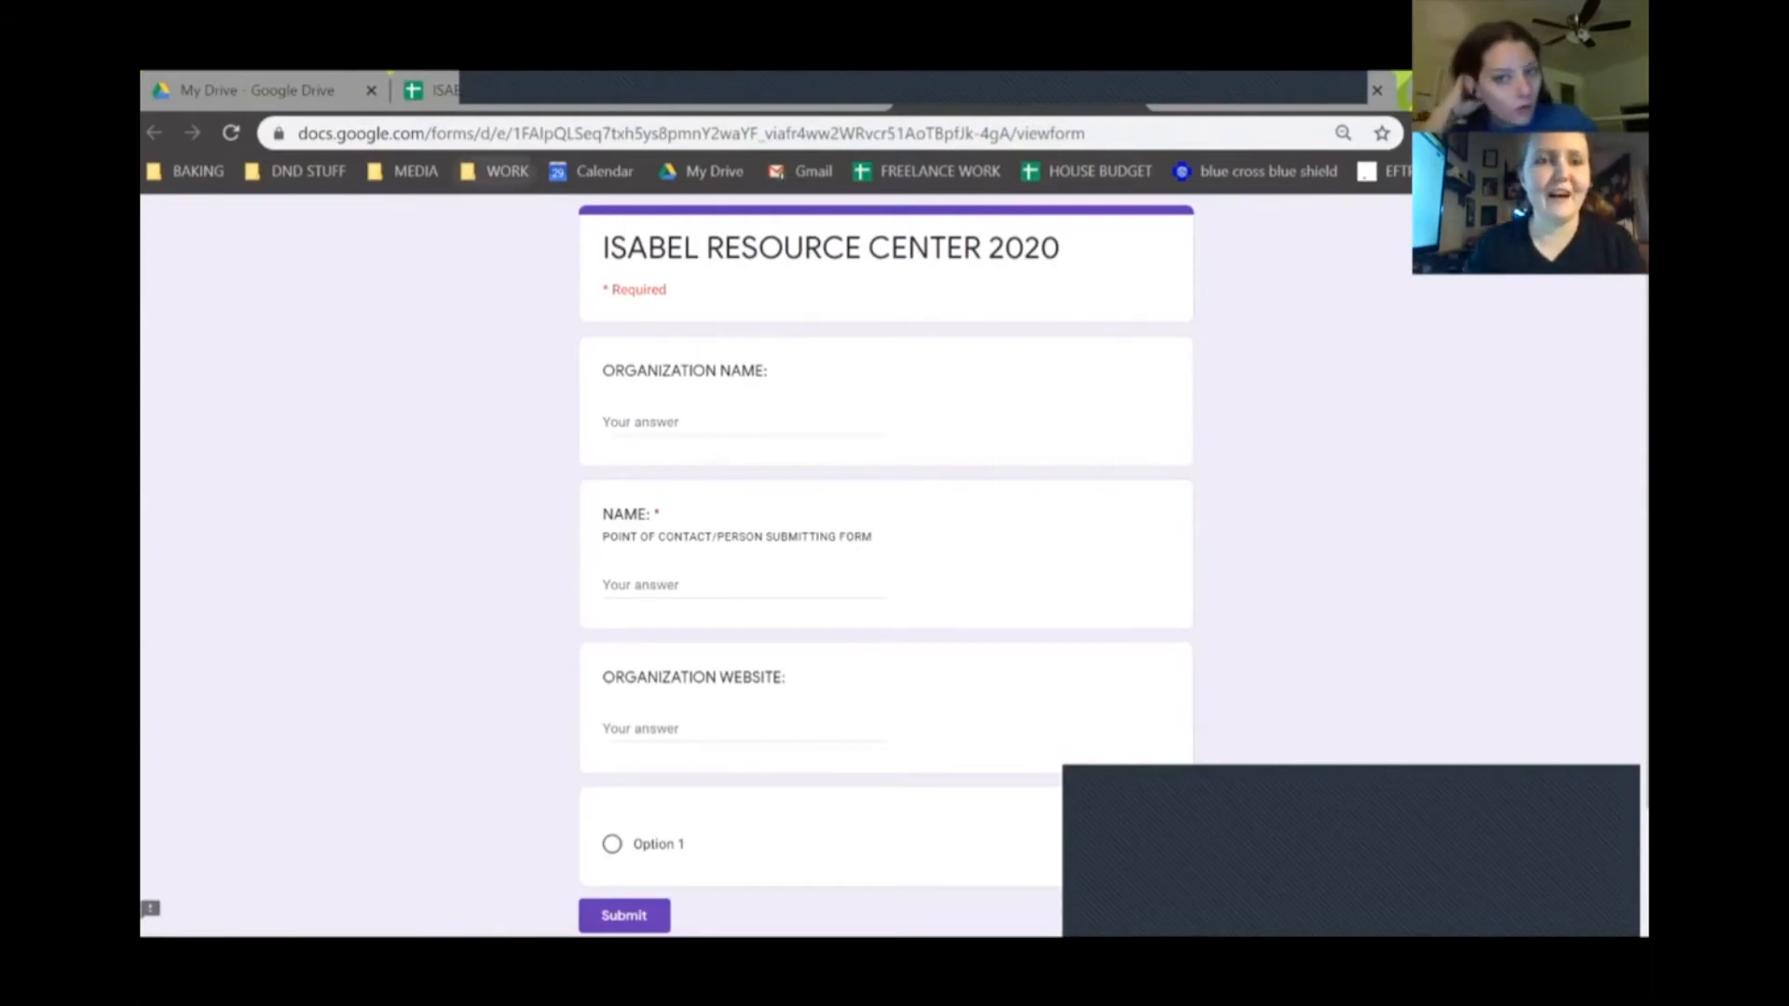
left_click(498, 171)
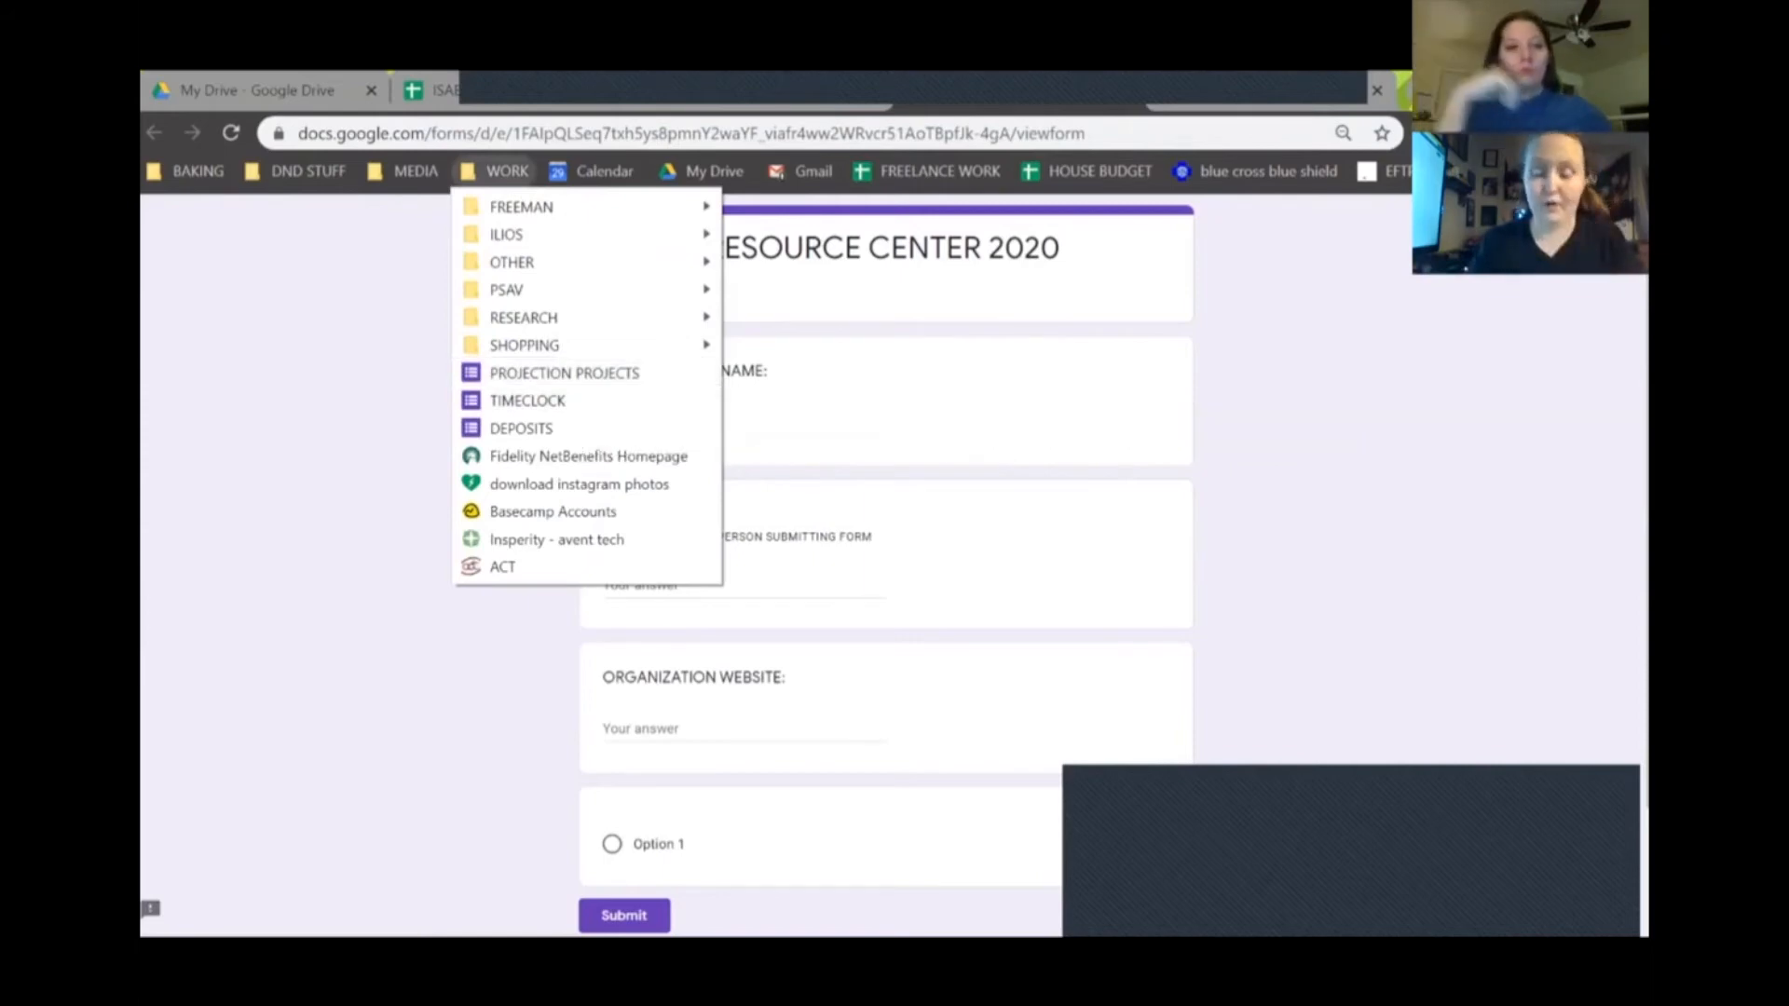
mouse_move(540, 206)
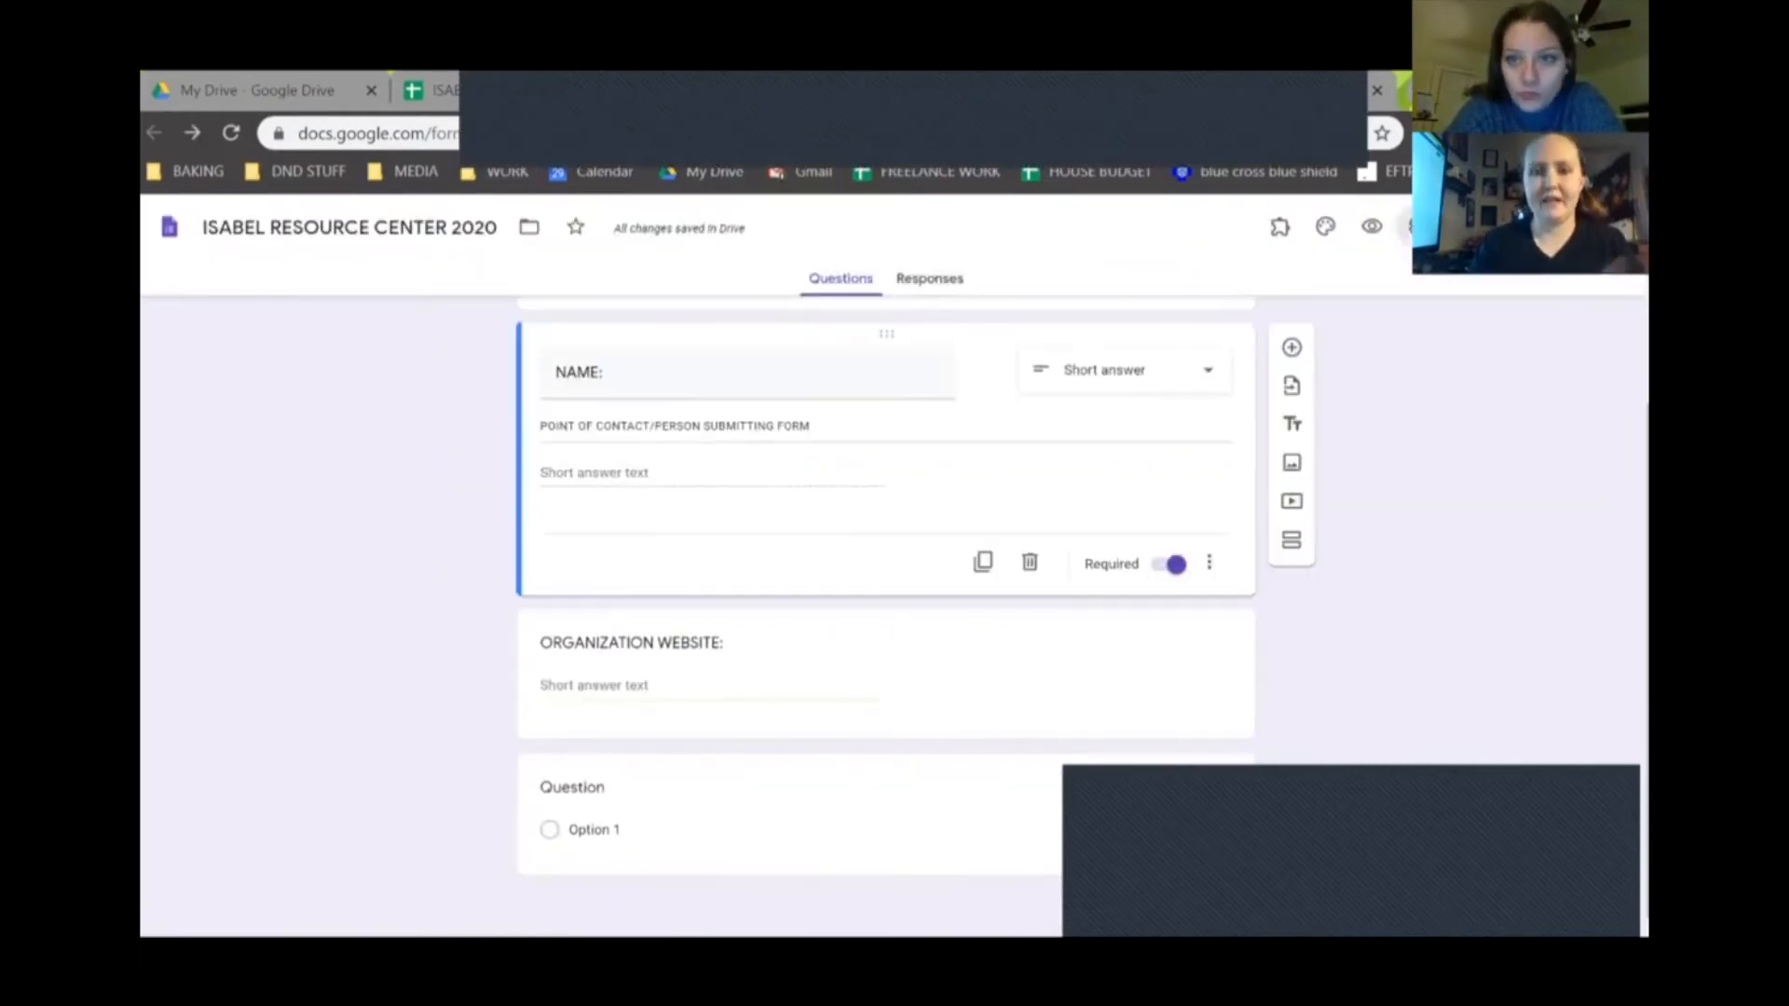
Step: Check the form's general settings and leave them without saving changes
left_click(1409, 226)
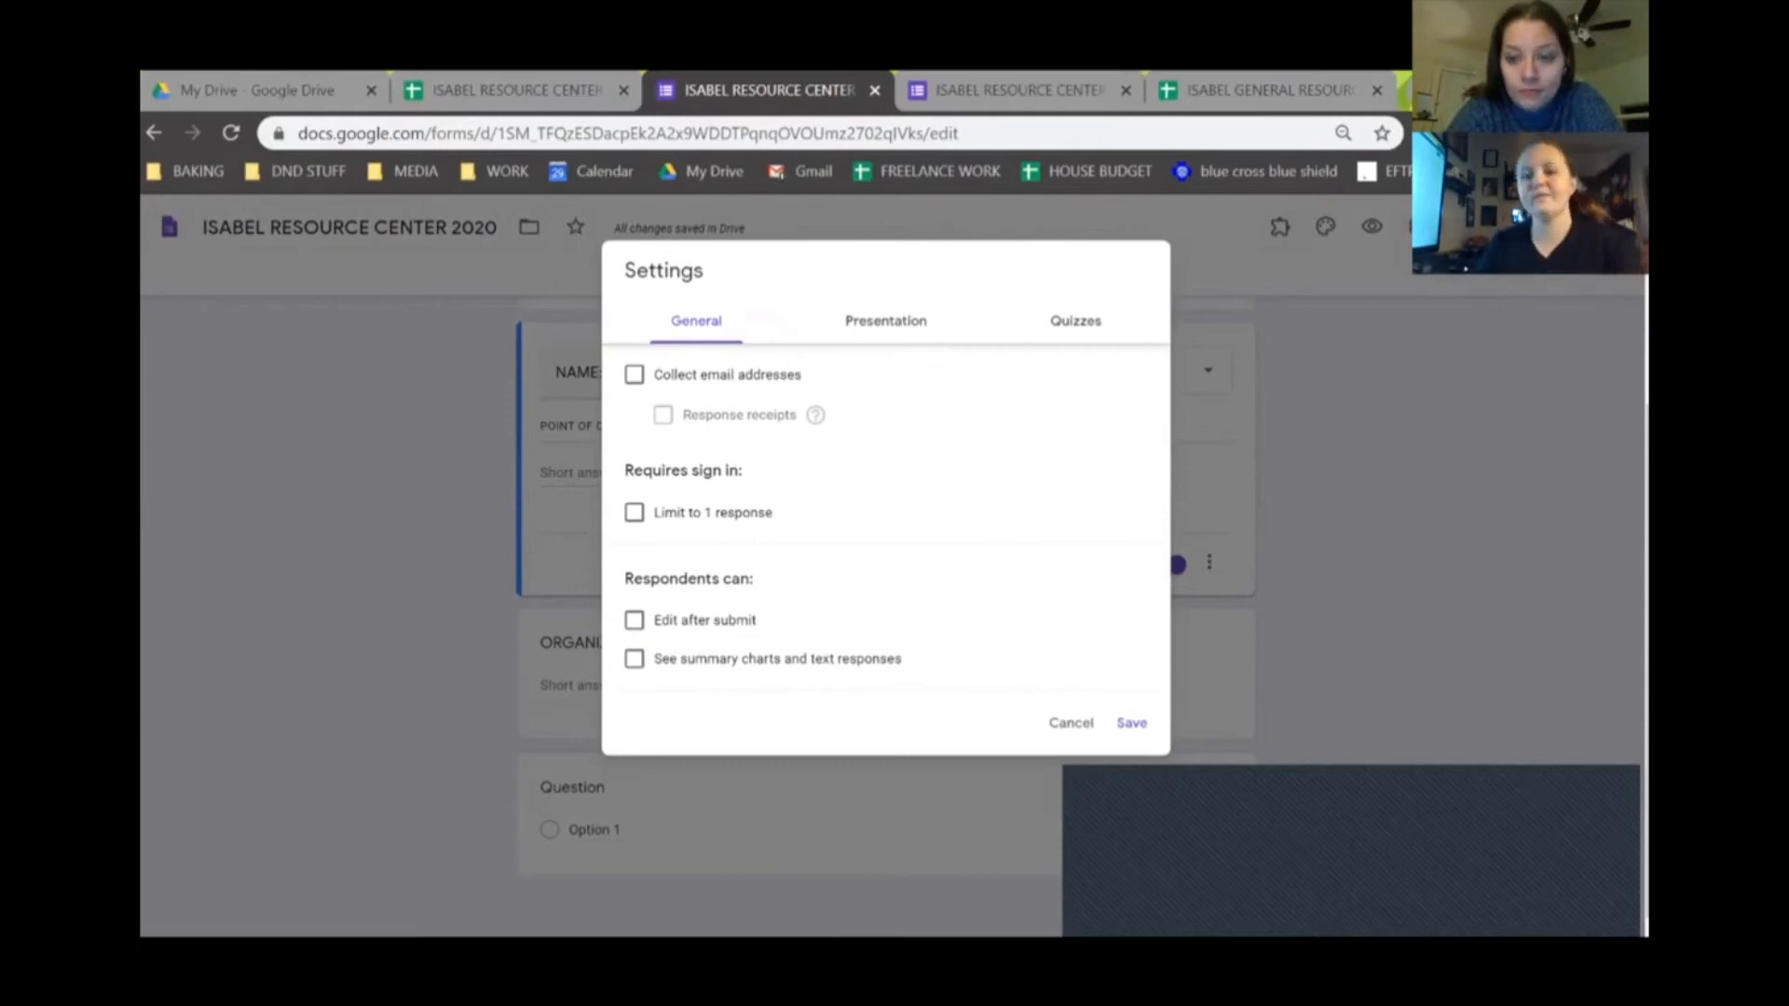
left_click(1072, 723)
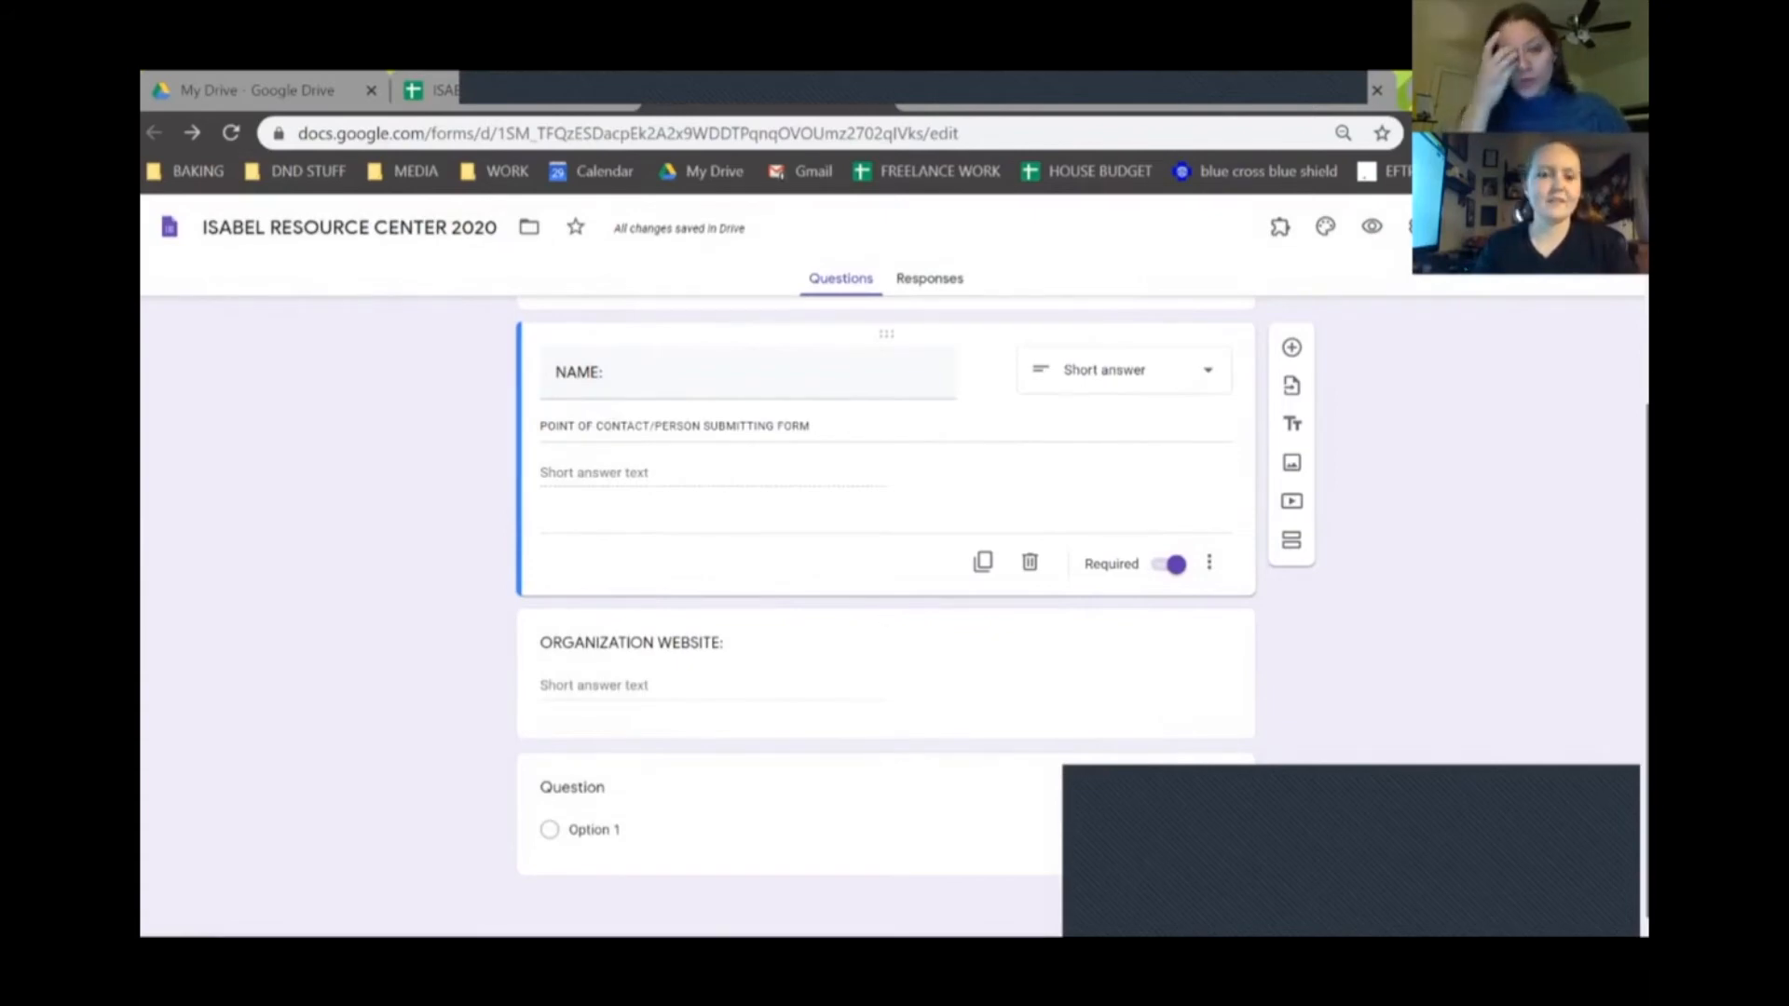
Step: Title the untitled question below ORGANIZATION WEBSITE: as DESCRIPTION
left_click(615, 788)
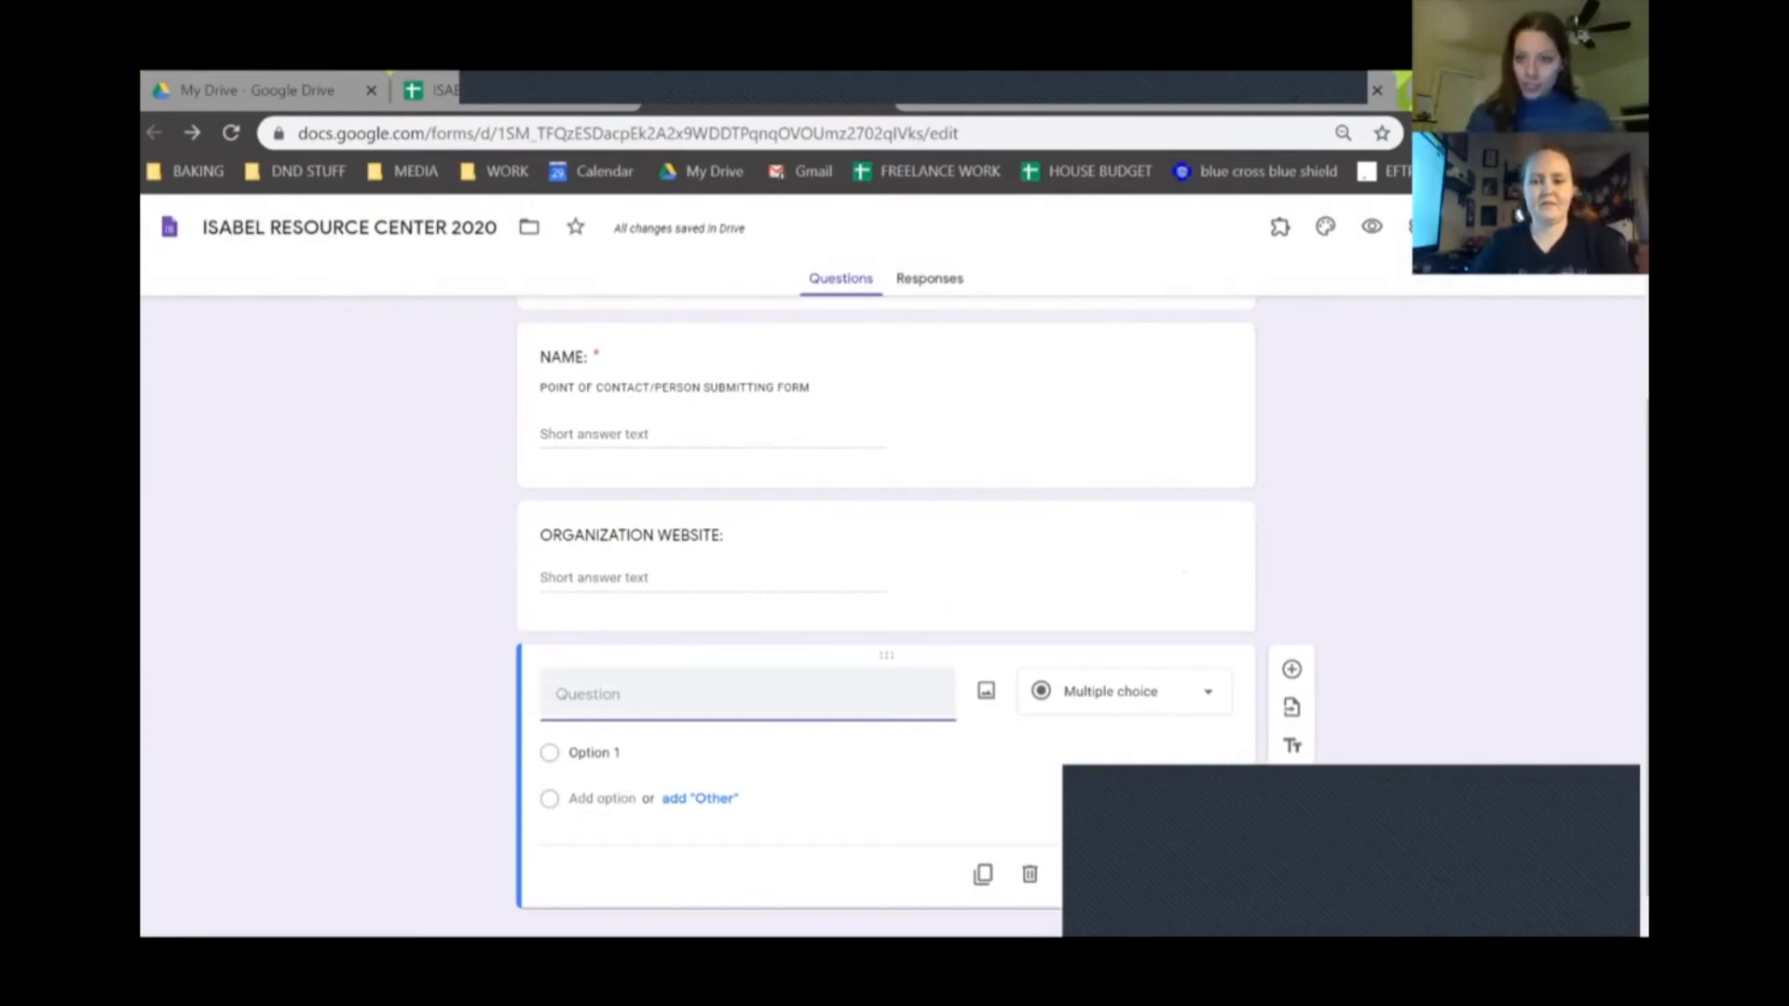
type("DES")
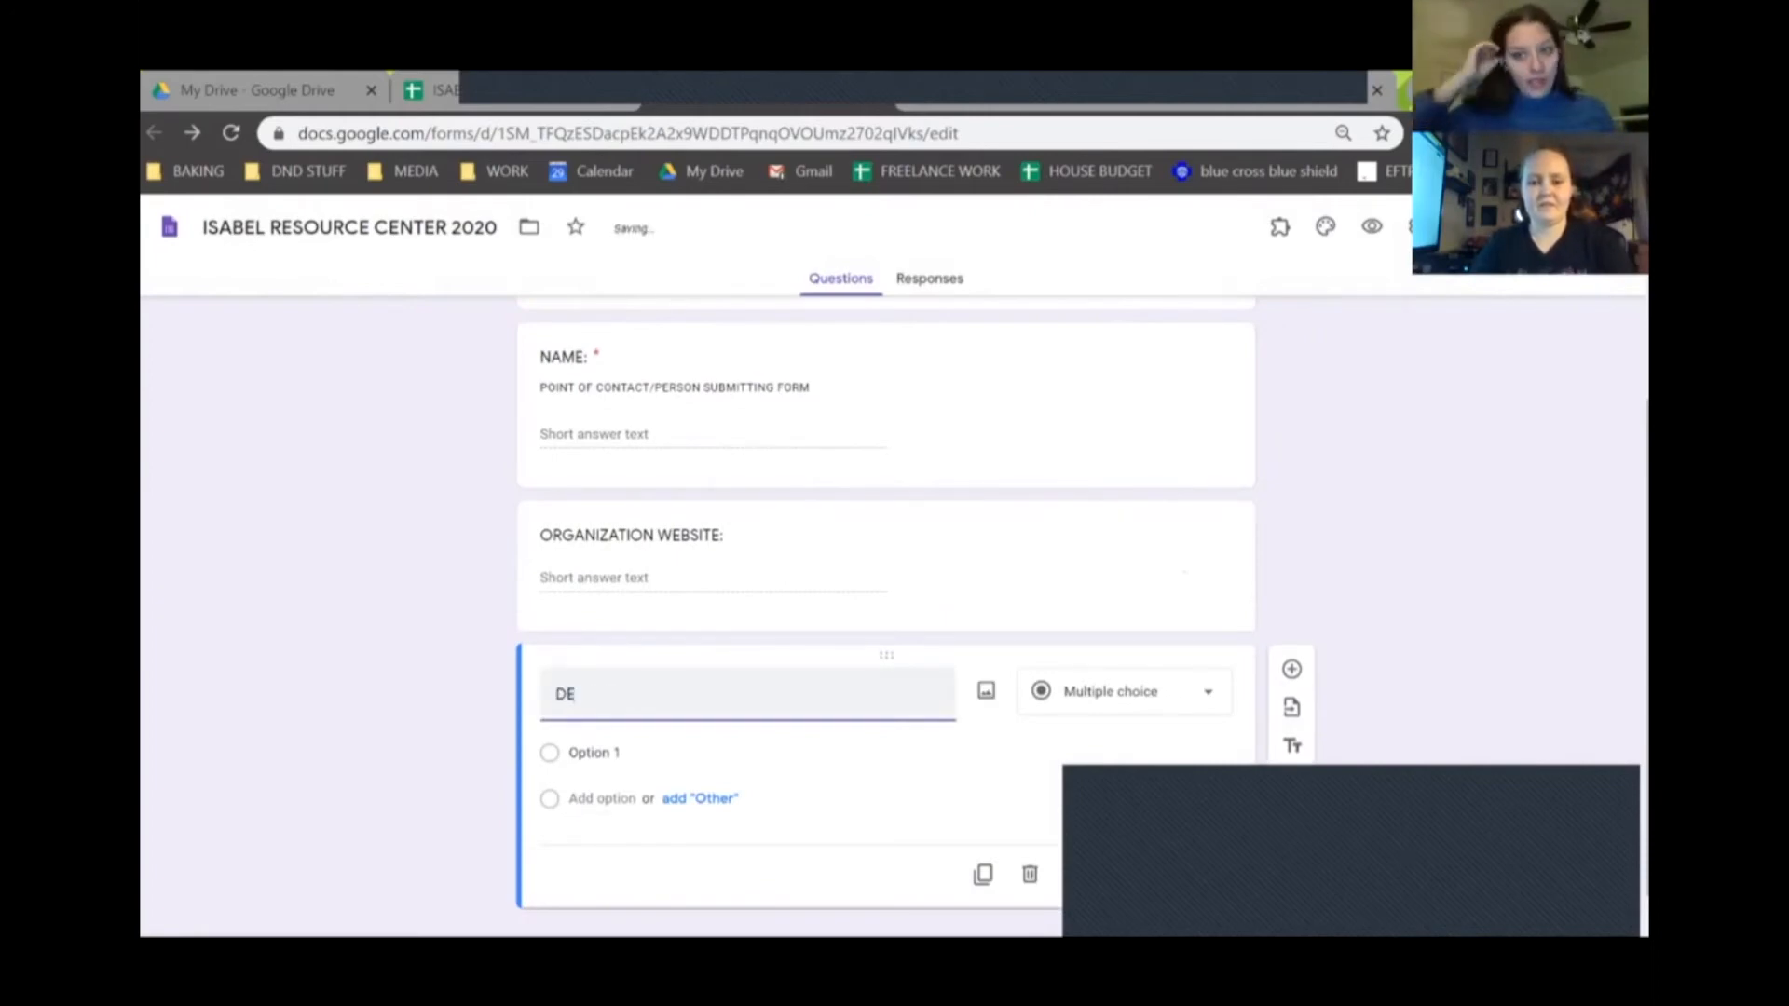
type("CRIPTION")
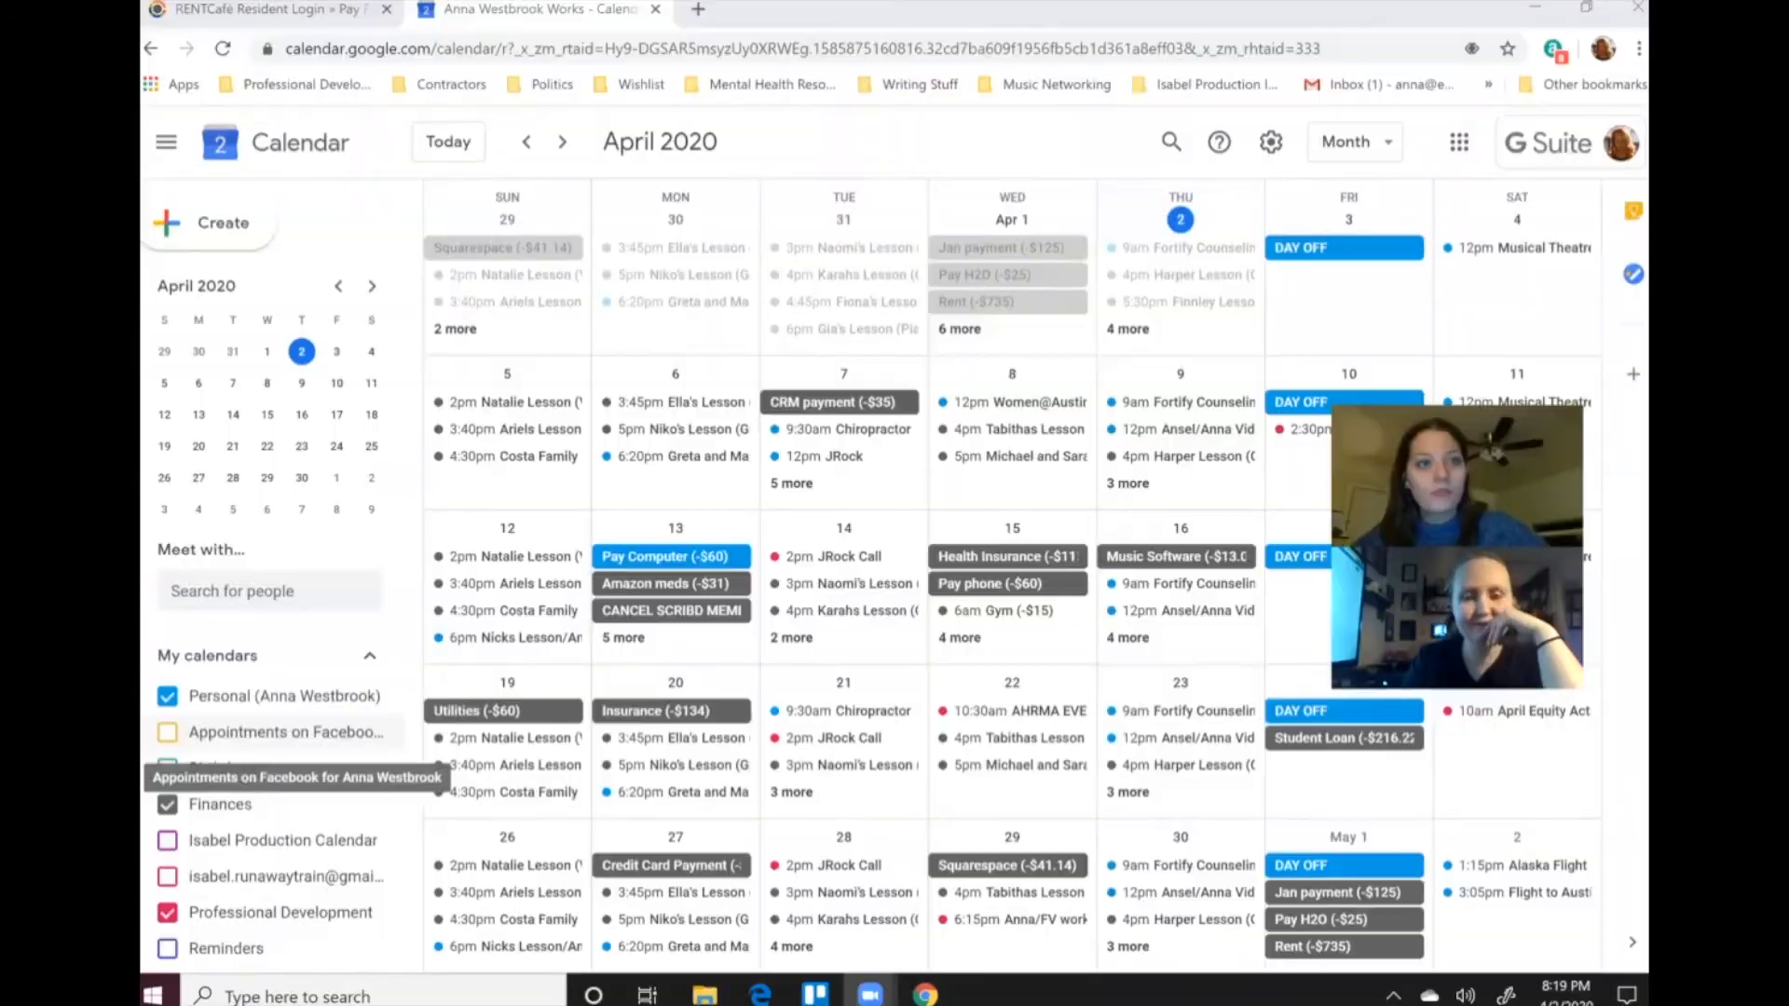
Step: Open the Get Help resources page of isabelandtherunawaytrain.com in the browser tab showing the resident login
left_click(270, 10)
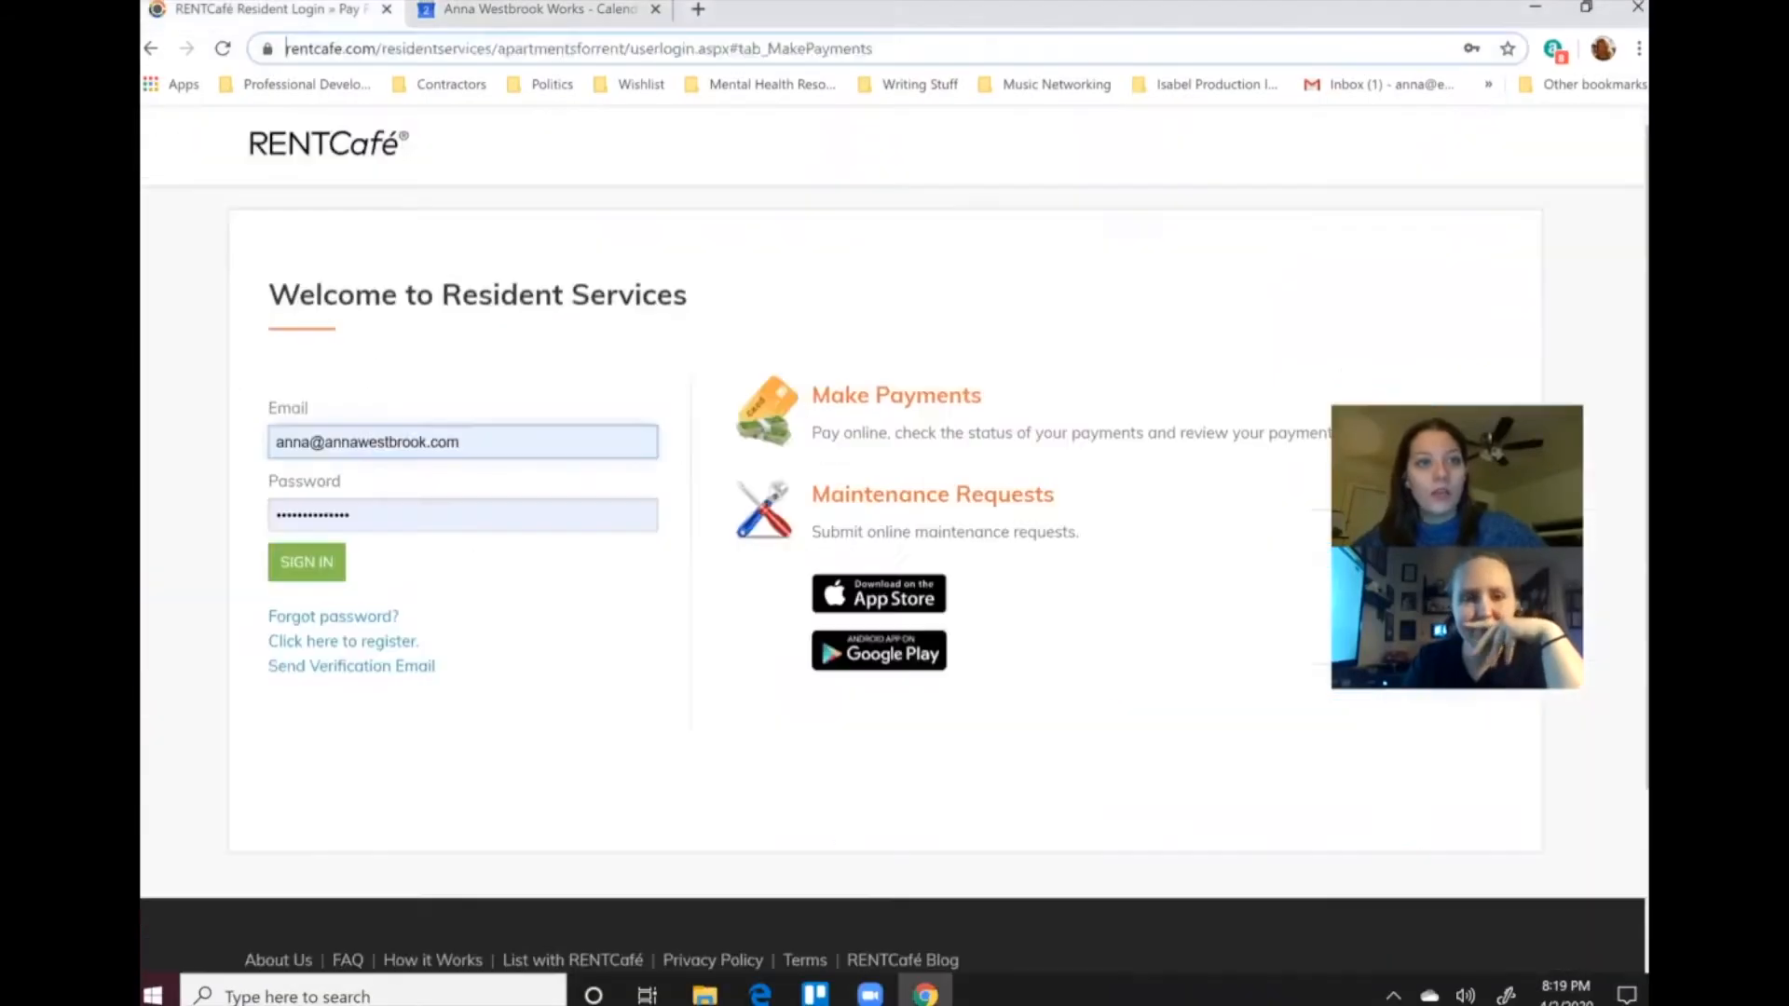
left_click(559, 48)
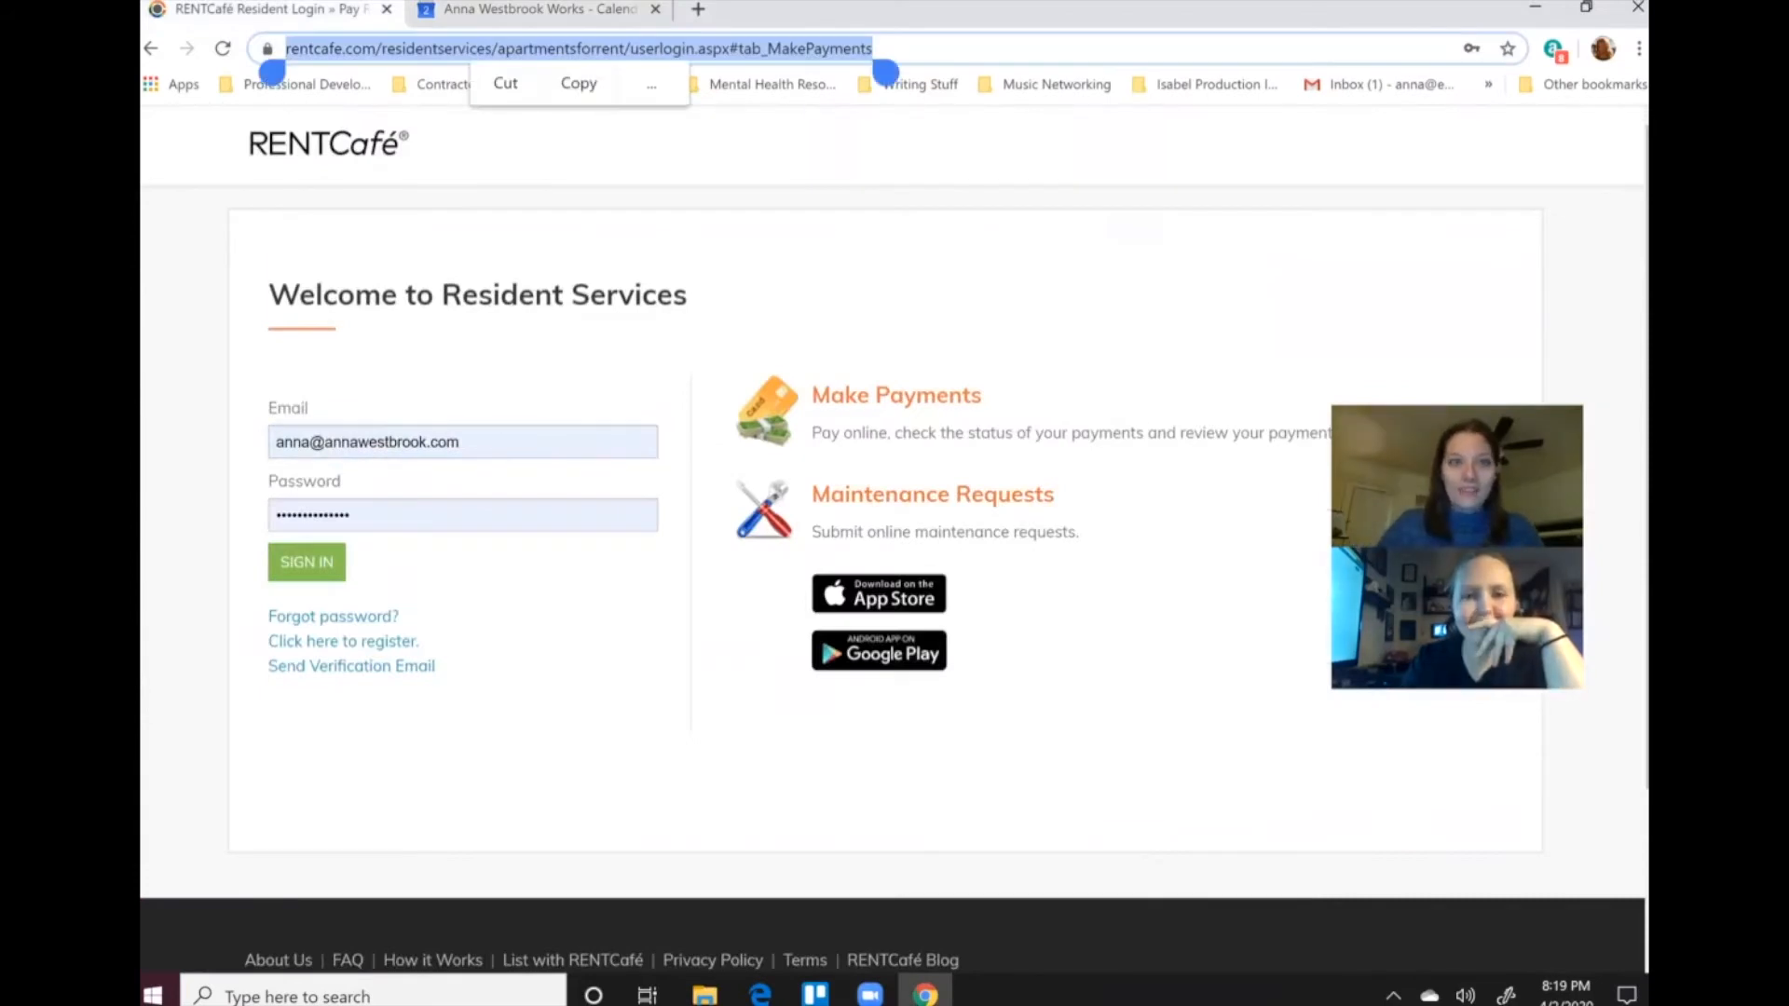
type("g")
key("BackSpace")
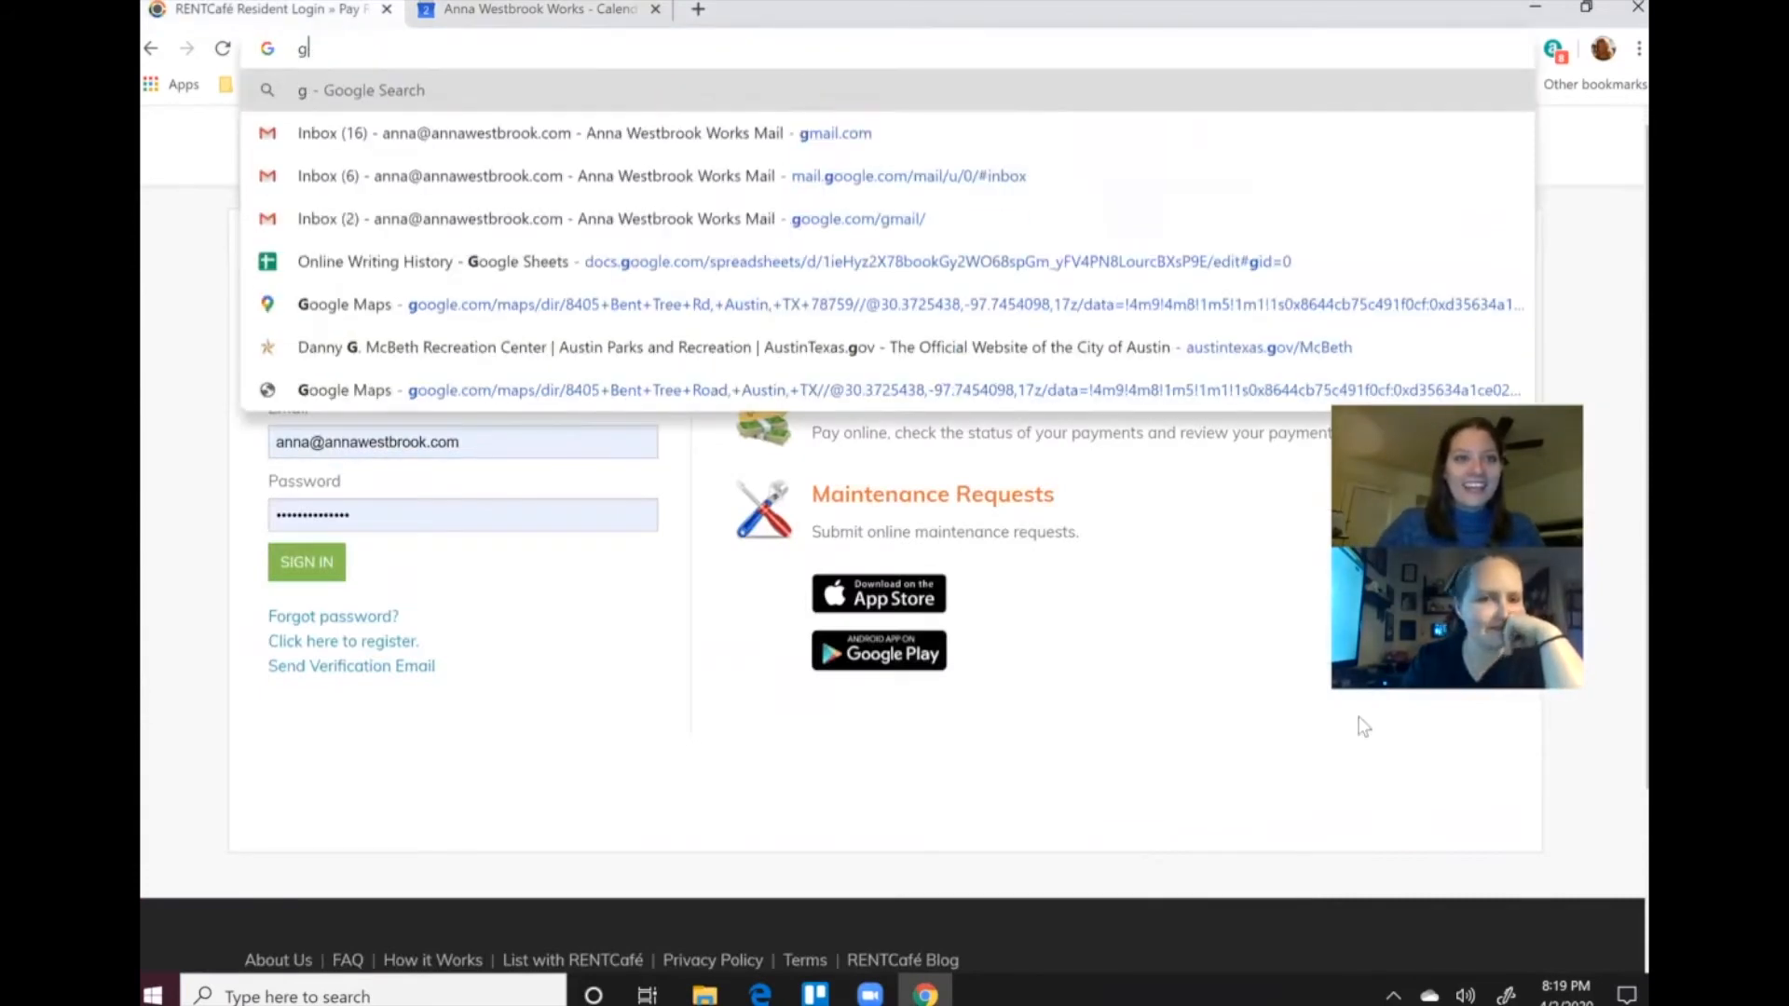
key("BackSpace")
type("isabel")
key("Return")
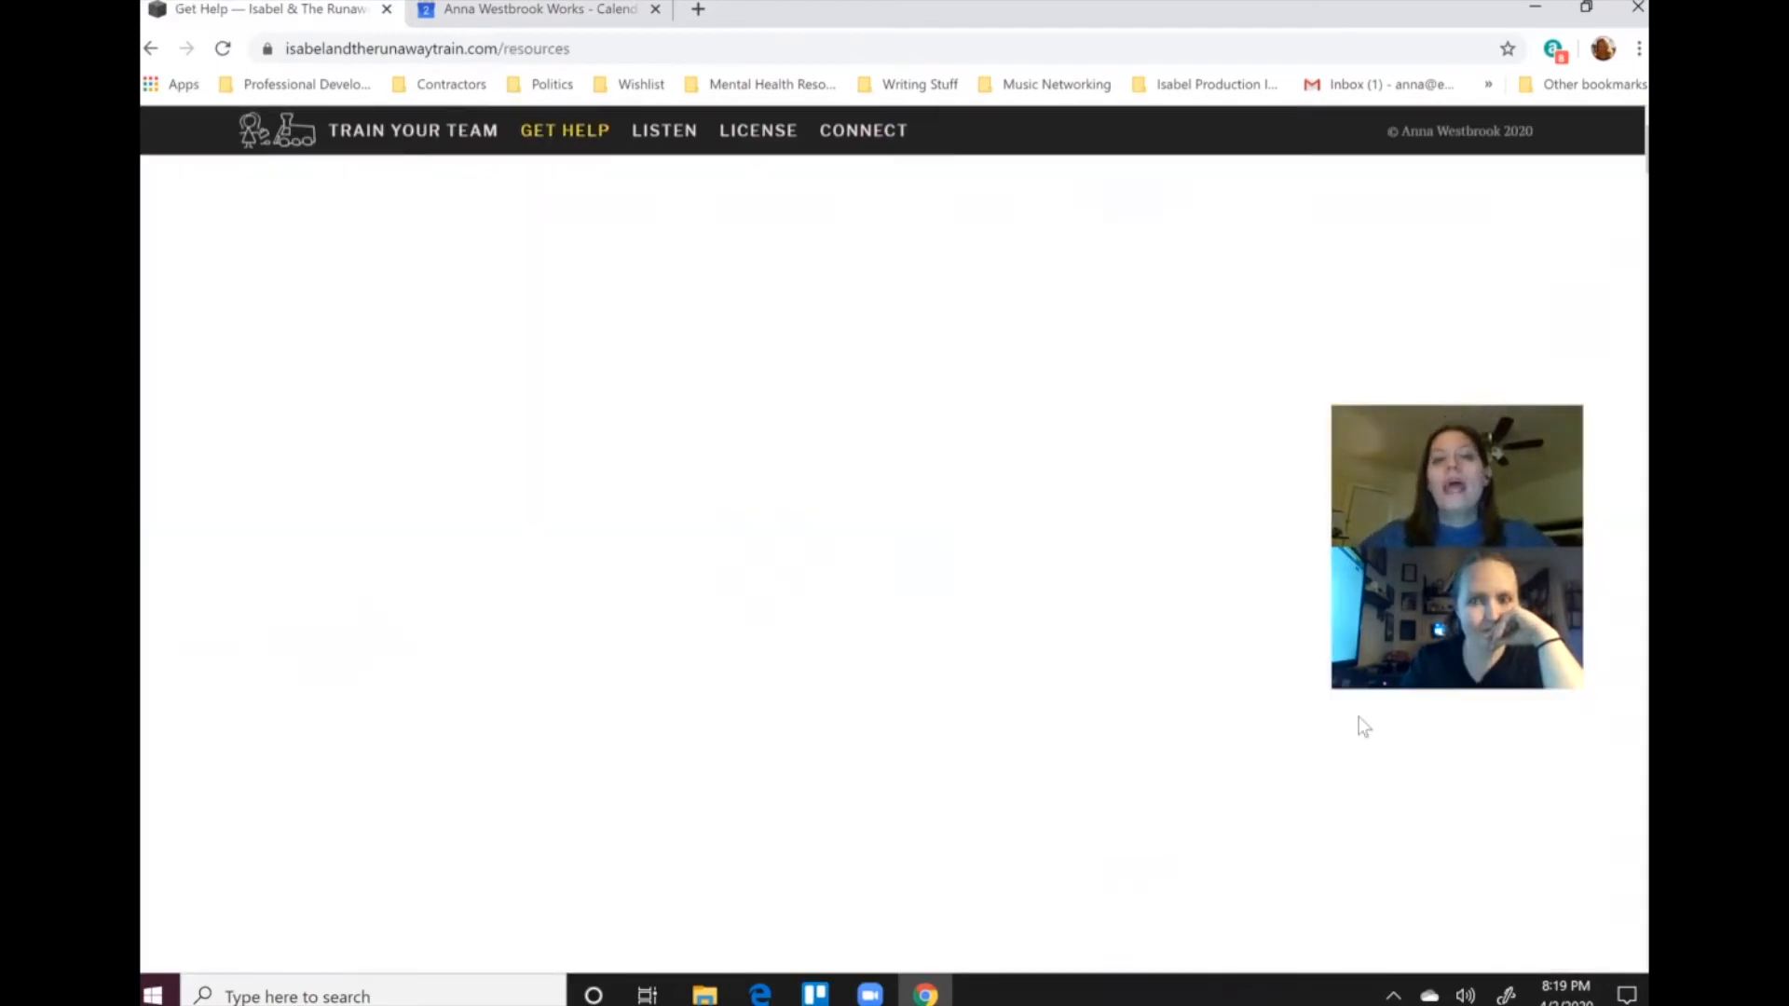
Step: Look through the resources page to see how the Austin, national and Texas organizations are presented
scroll(1360, 719, "down", 15)
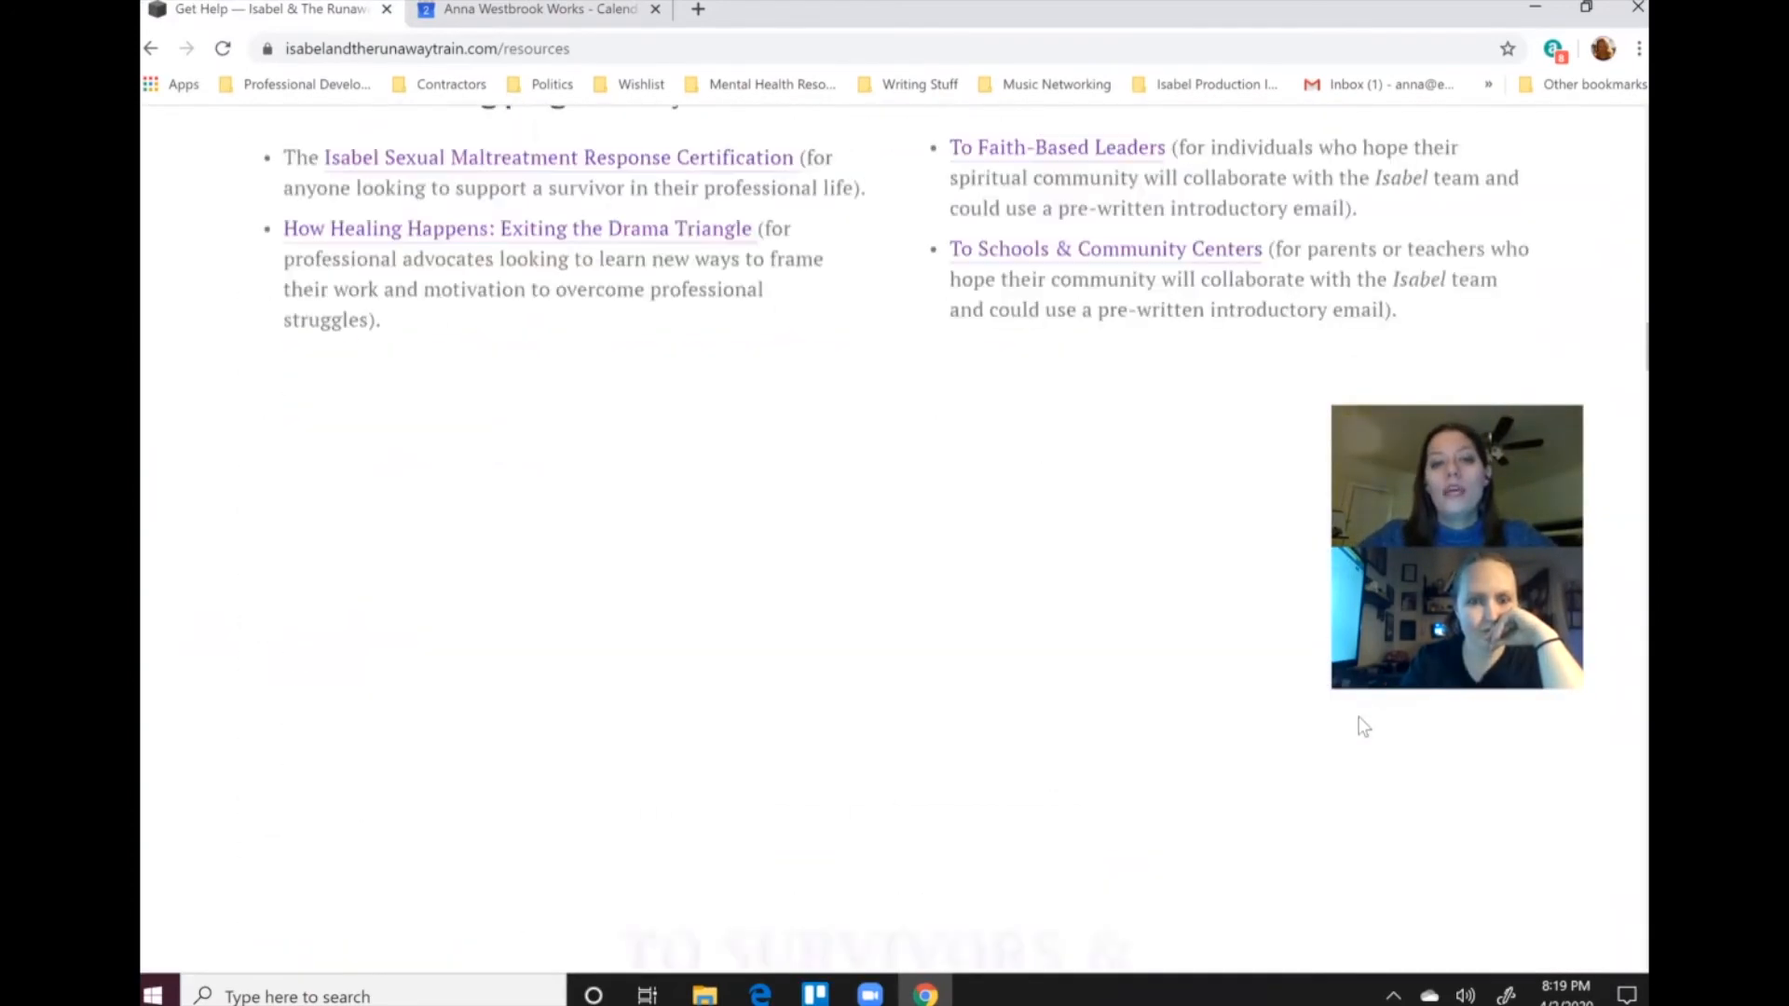
scroll(1363, 725, "down", 10)
scroll(1360, 723, "down", 15)
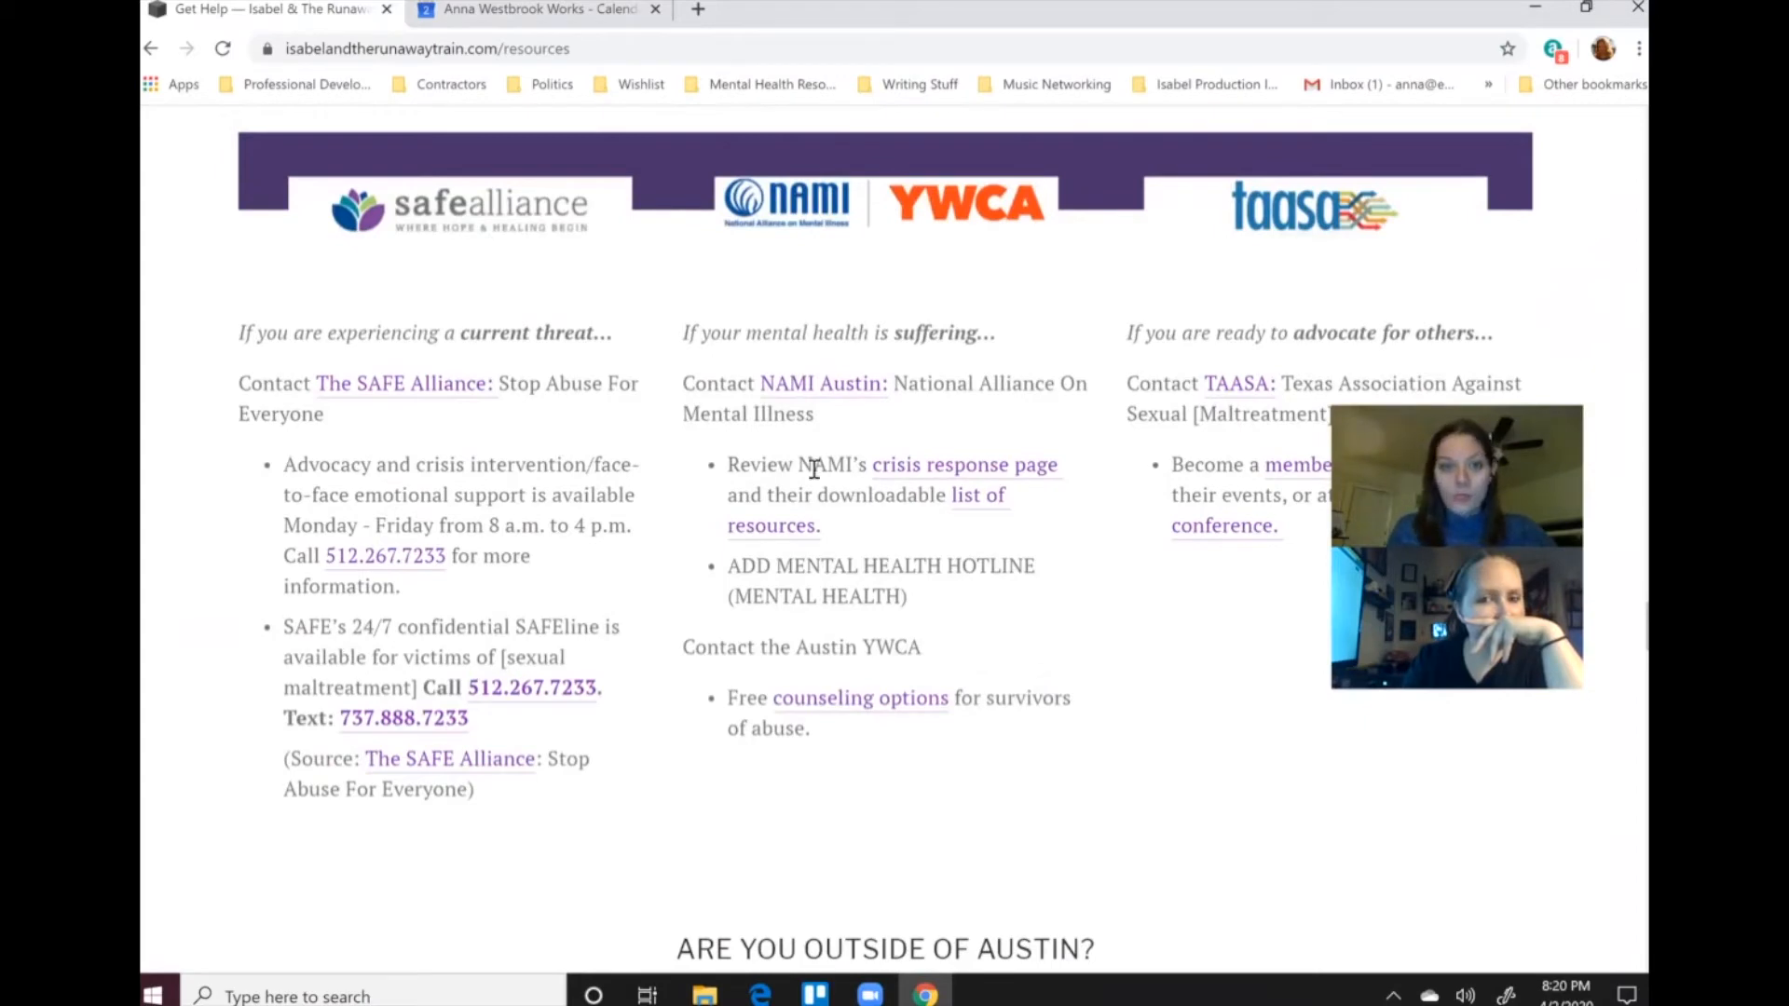
scroll(773, 568, "down", 10)
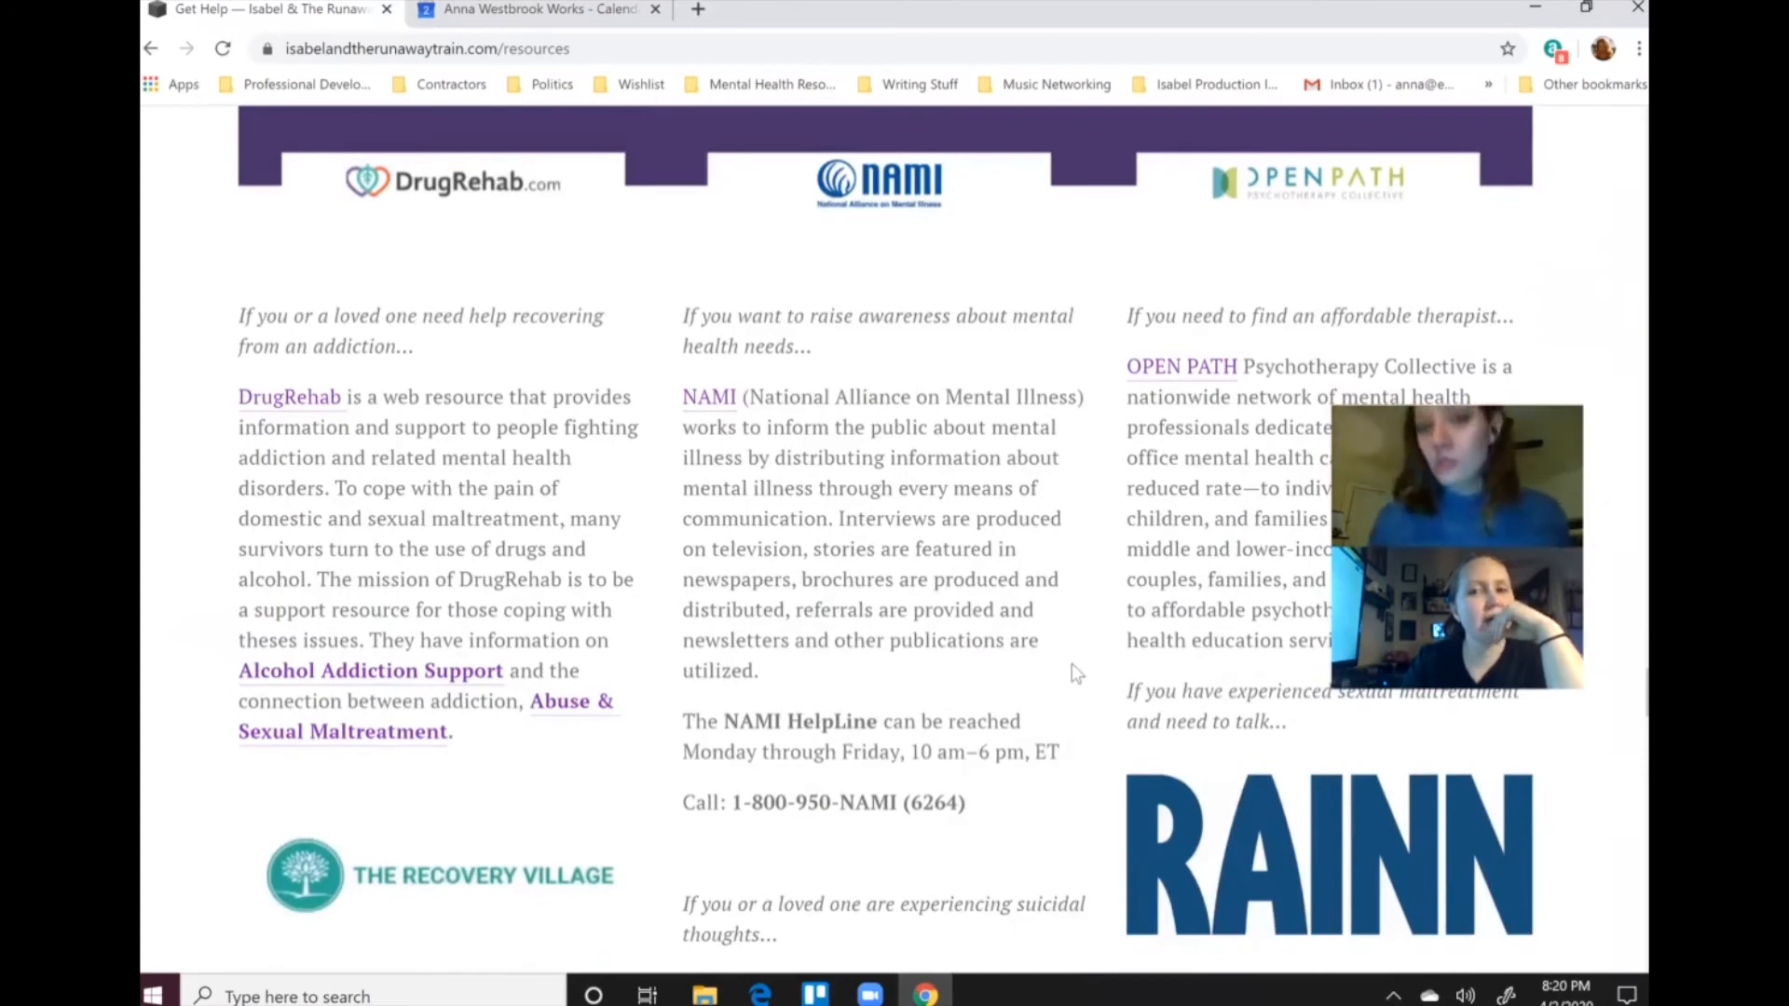
scroll(1071, 663, "down", 6)
scroll(1072, 664, "down", 10)
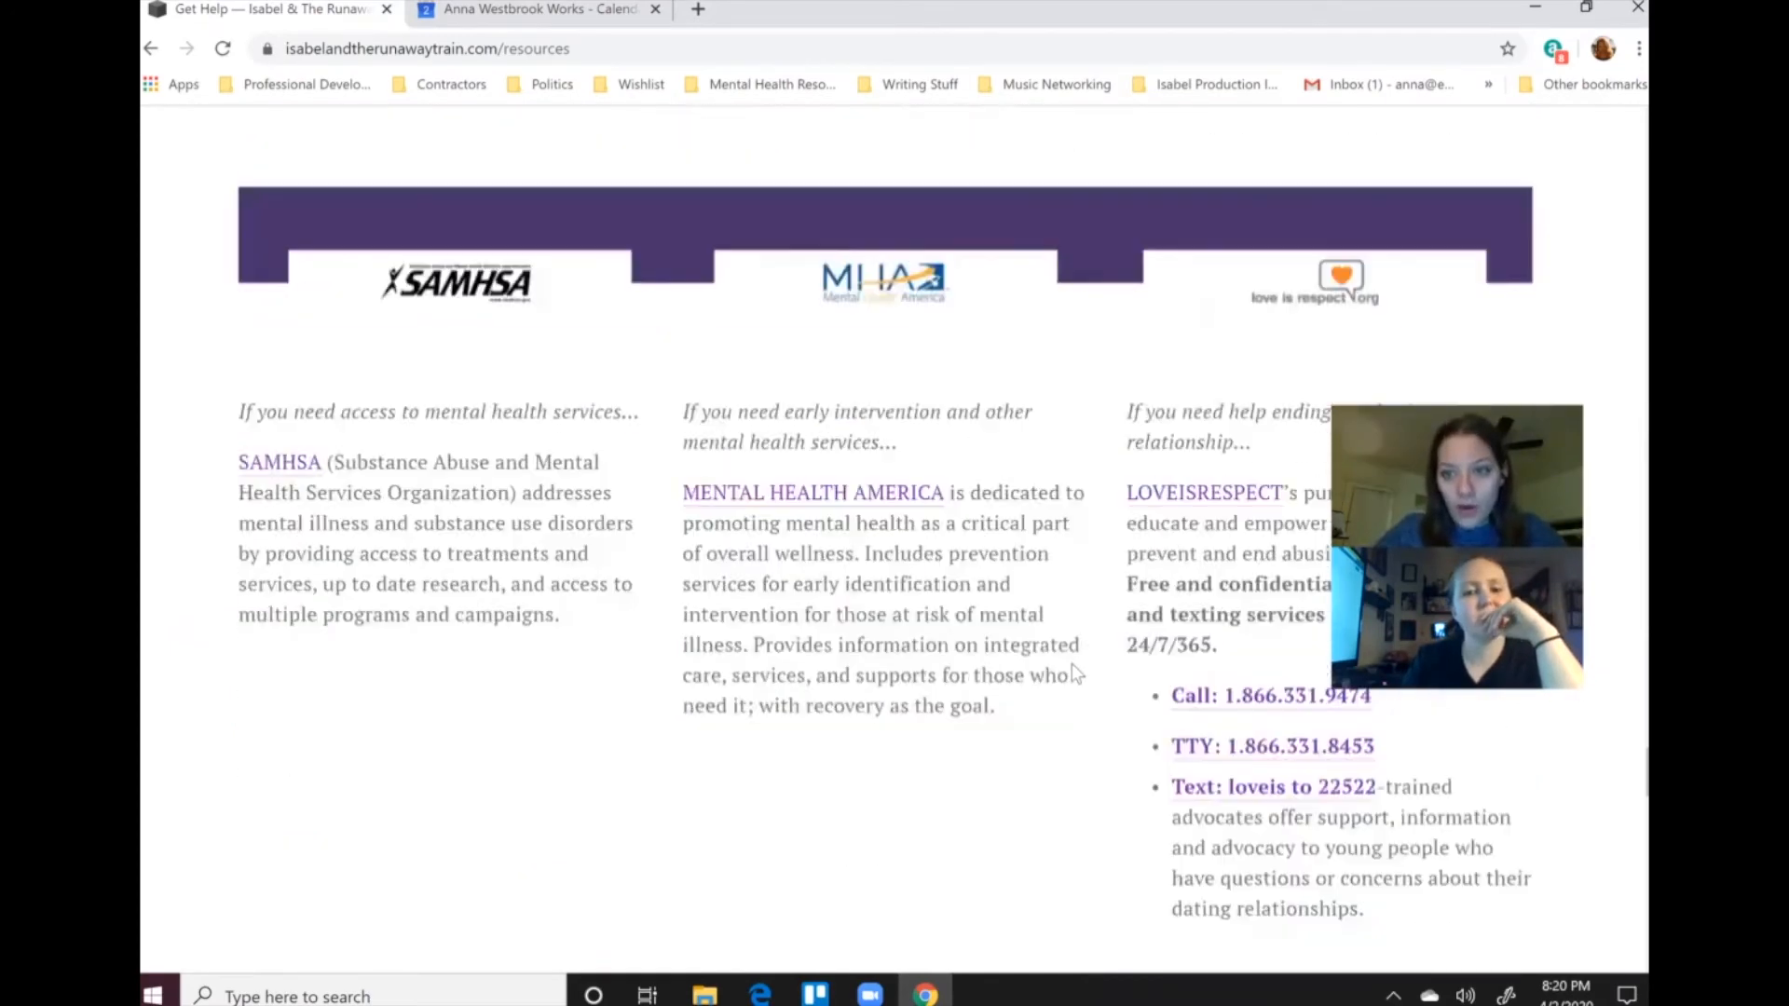
scroll(1071, 664, "down", 2)
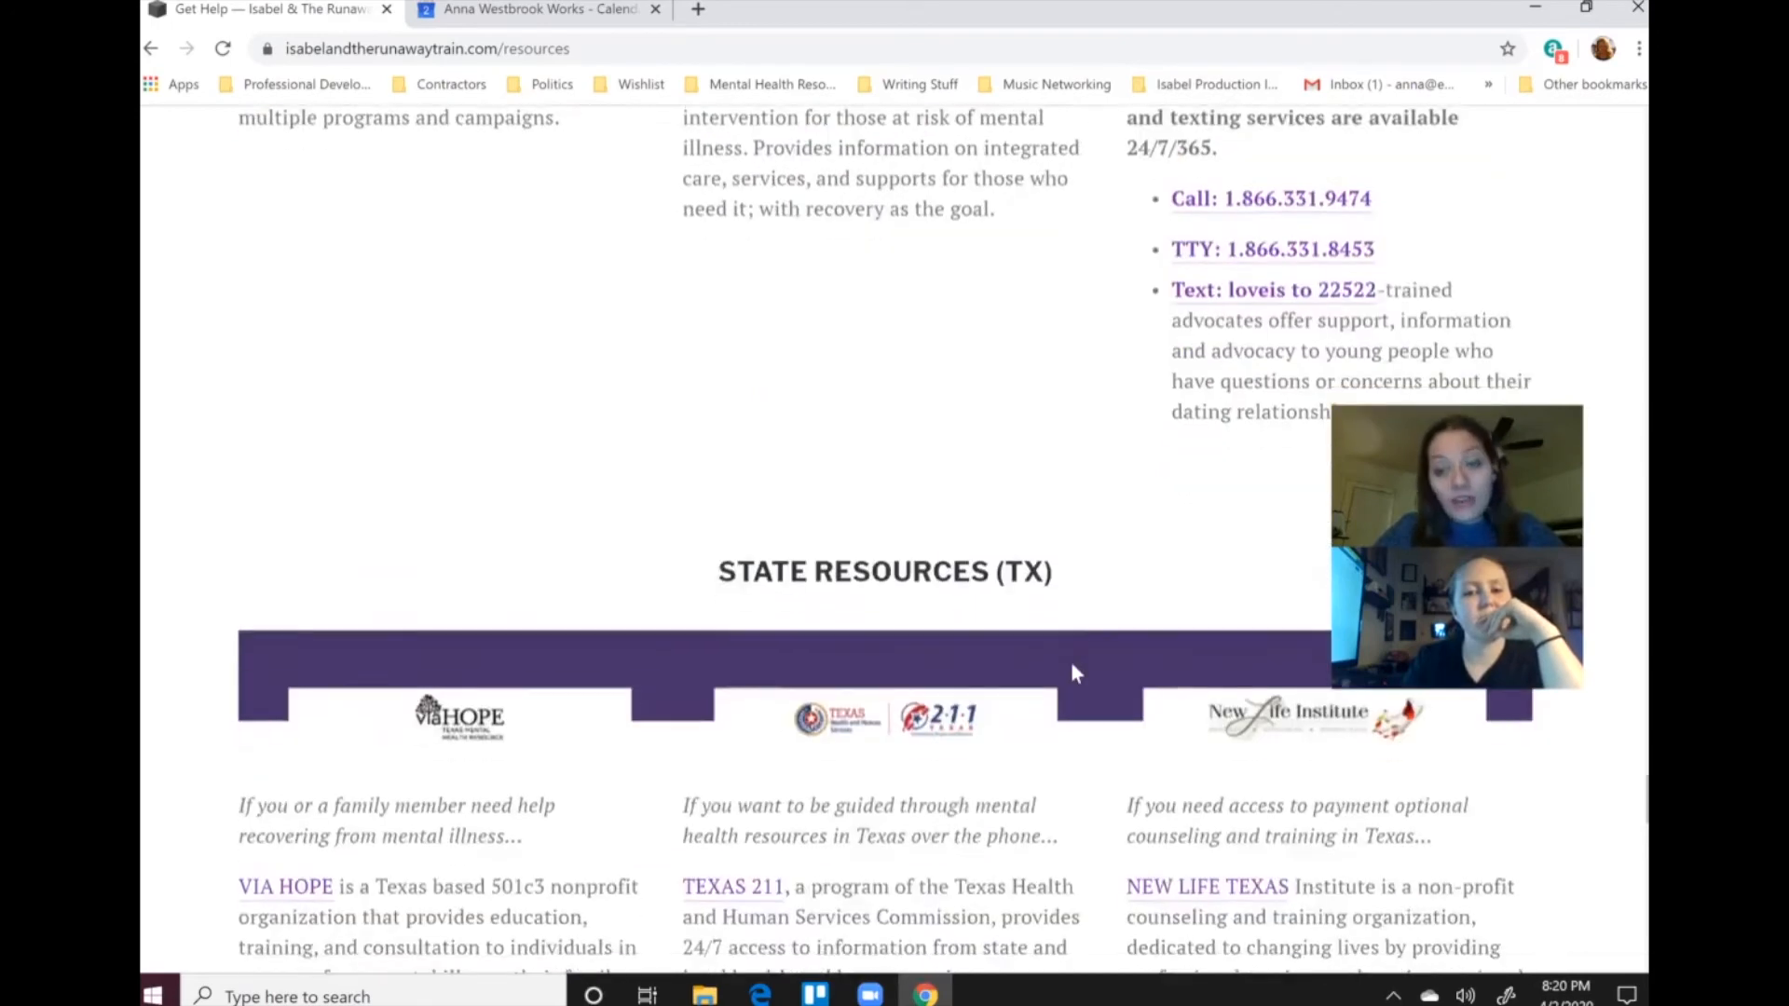
scroll(1071, 663, "up", 1)
scroll(1071, 663, "up", 6)
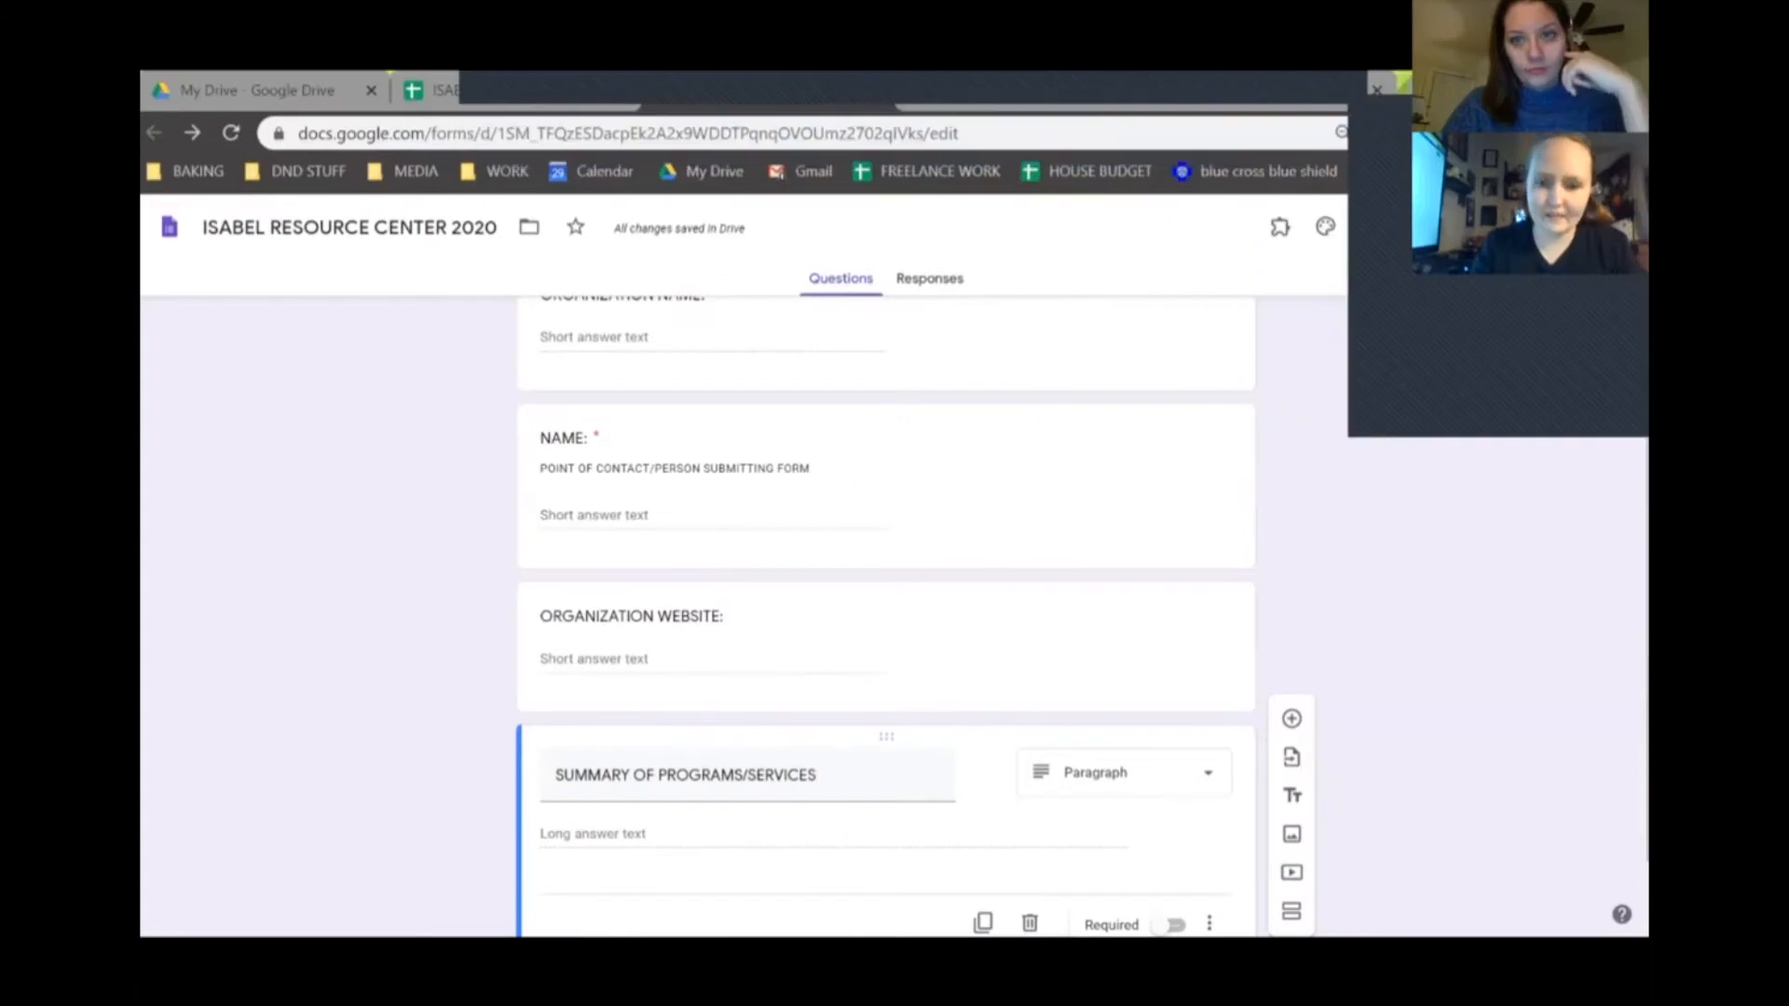
Step: Add a short-answer question titled HOTLINE/PHONE NUMBERS after the SUMMARY OF PROGRAMS/SERVICES question
scroll(885, 615, "down", 1)
scroll(885, 615, "down", 1)
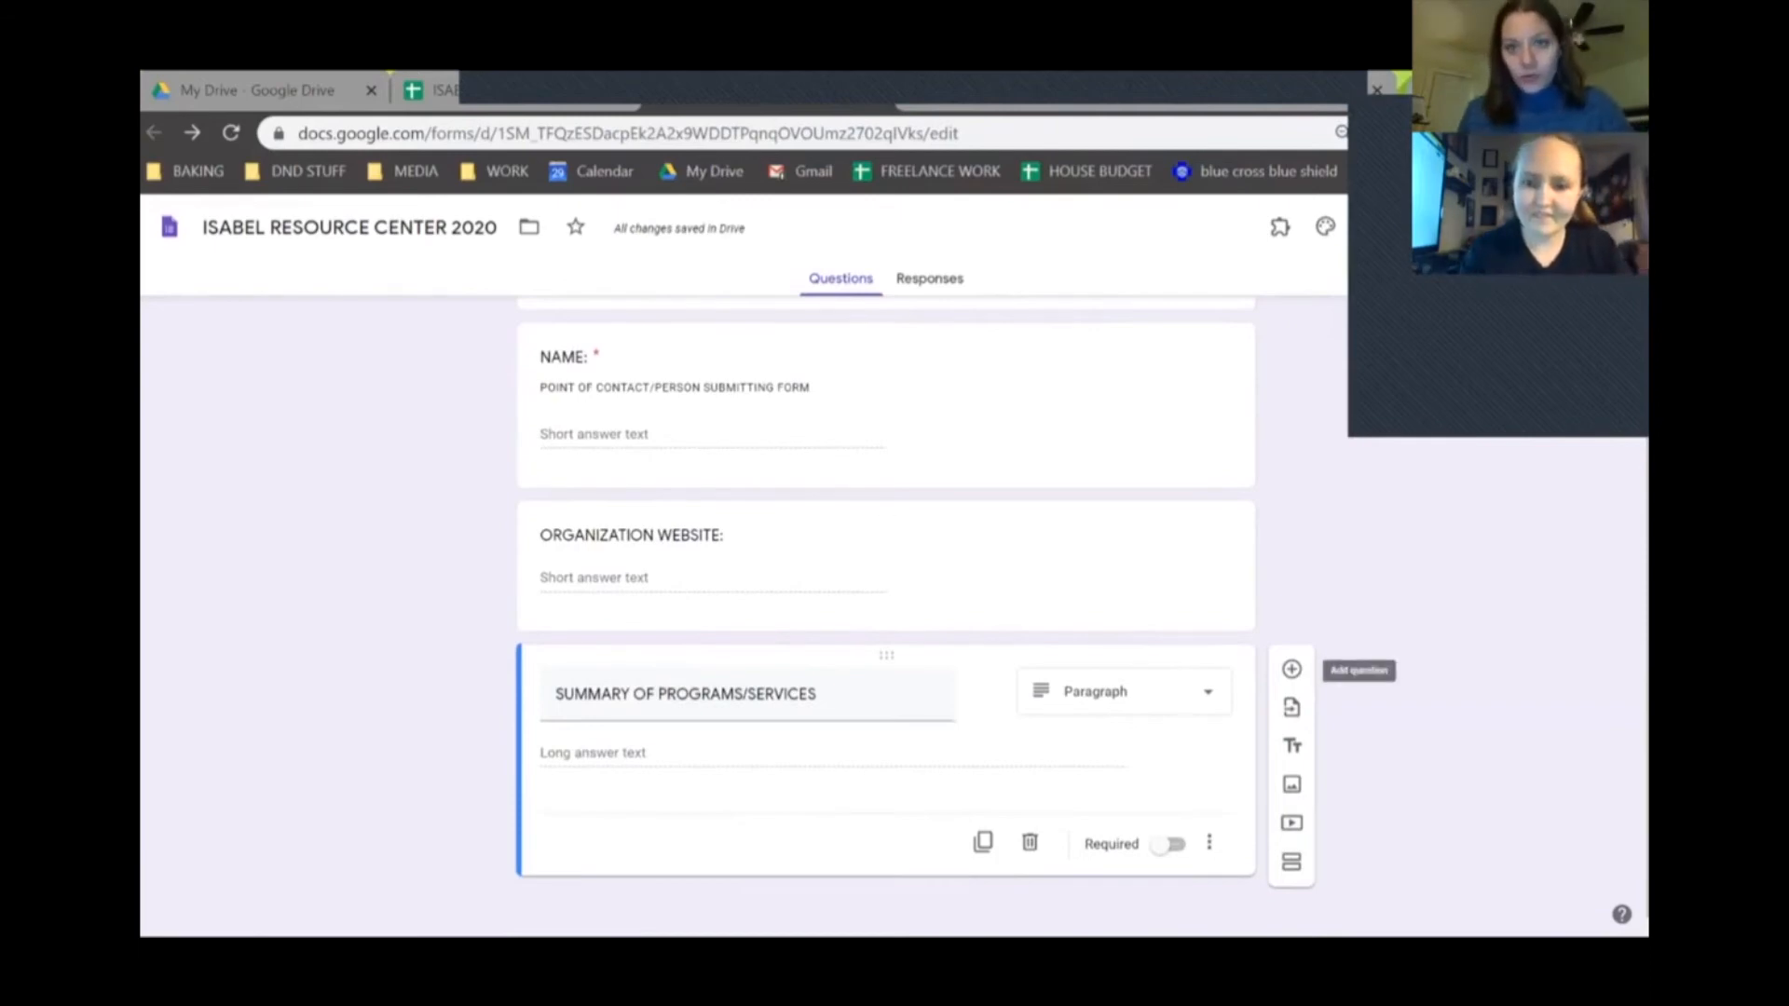
left_click(1292, 669)
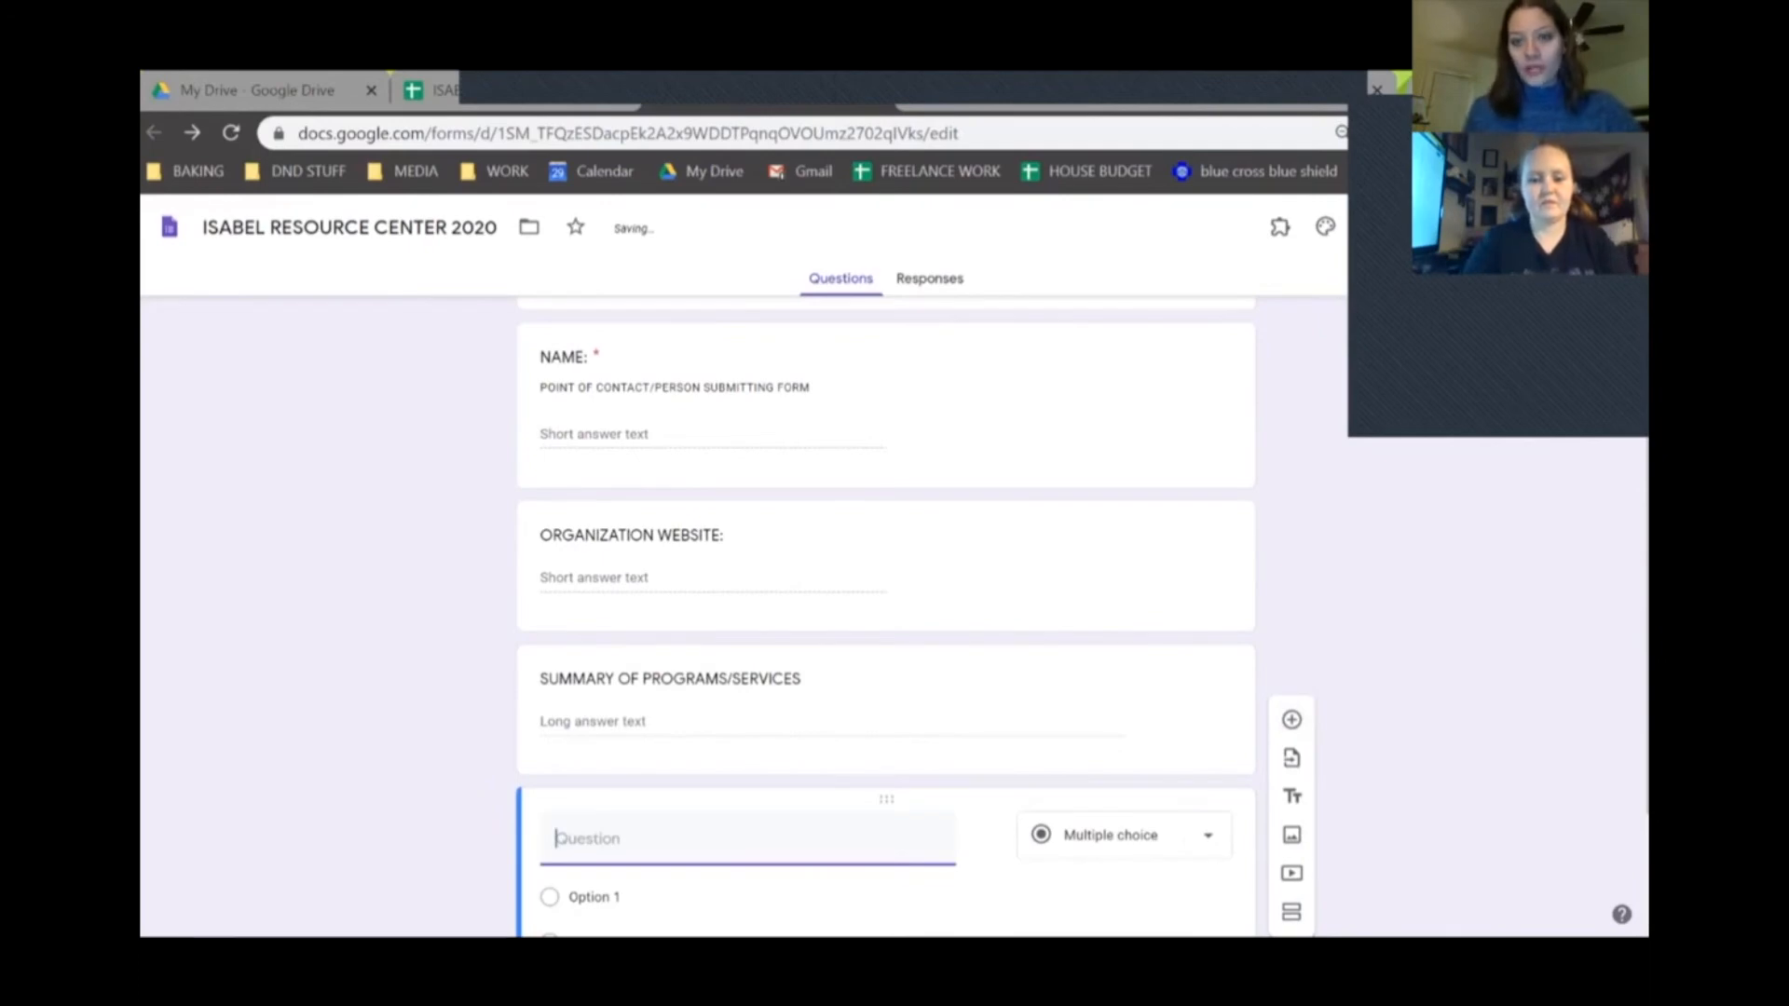
type("HOTLINE/")
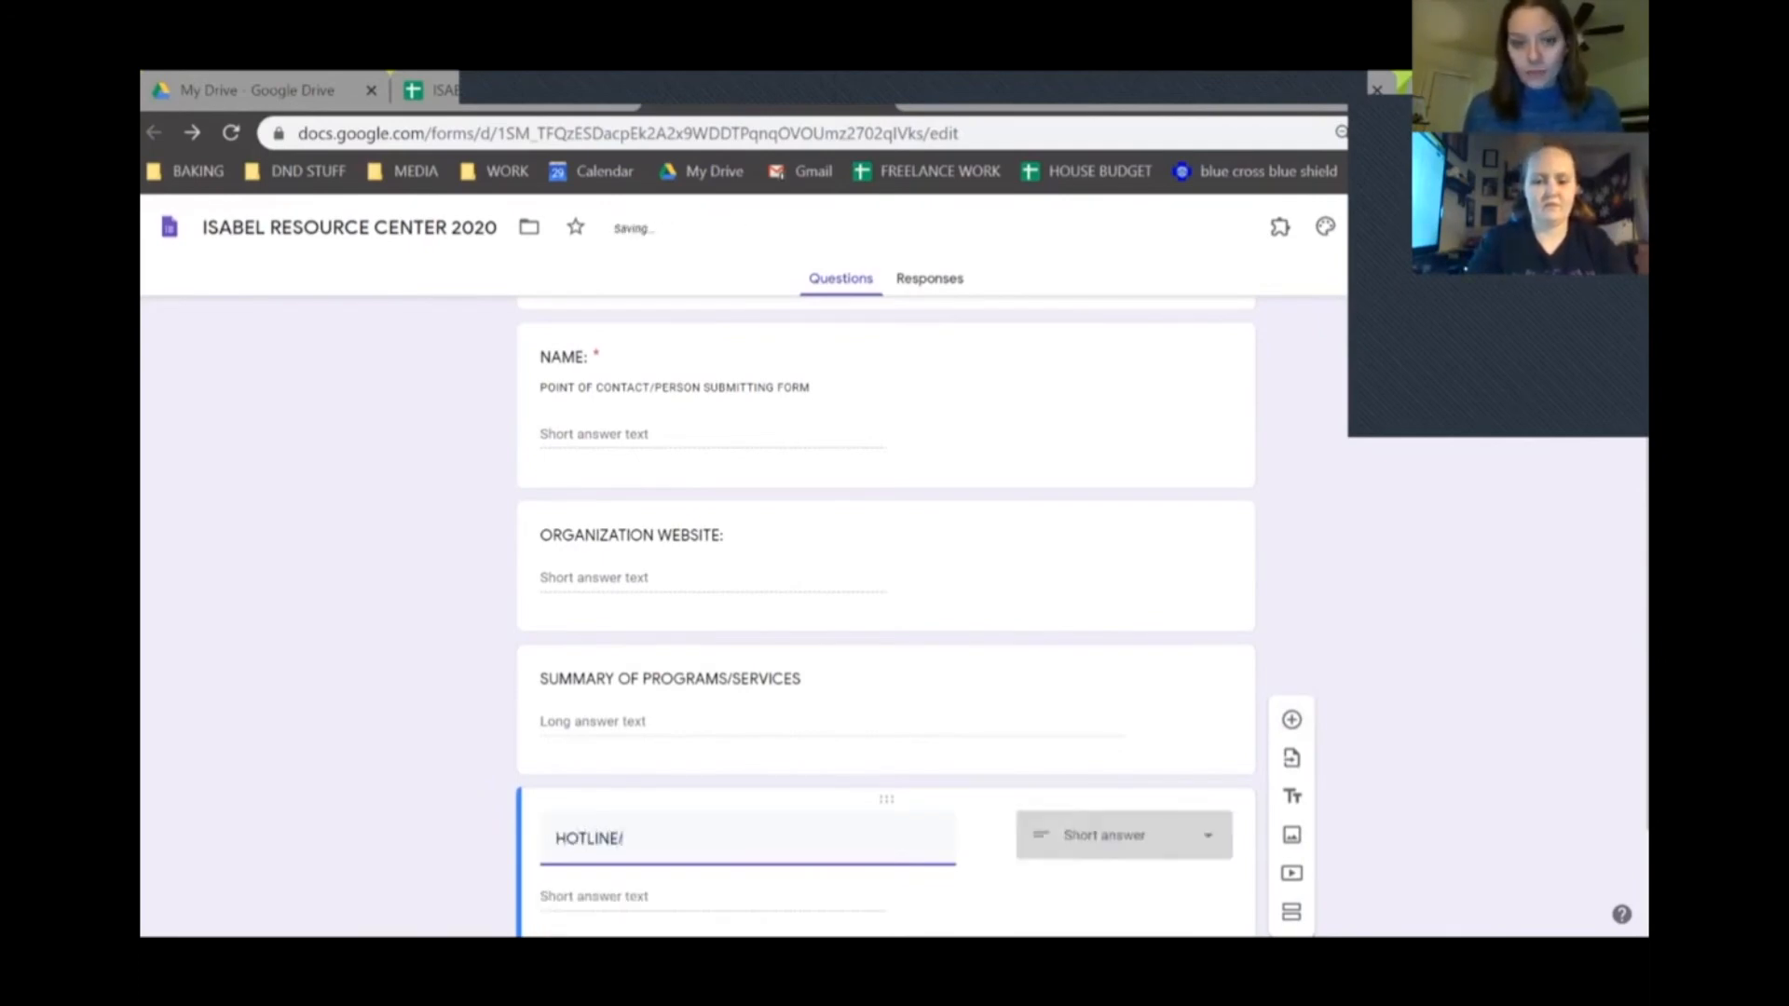
type("PHONE NUMBERS")
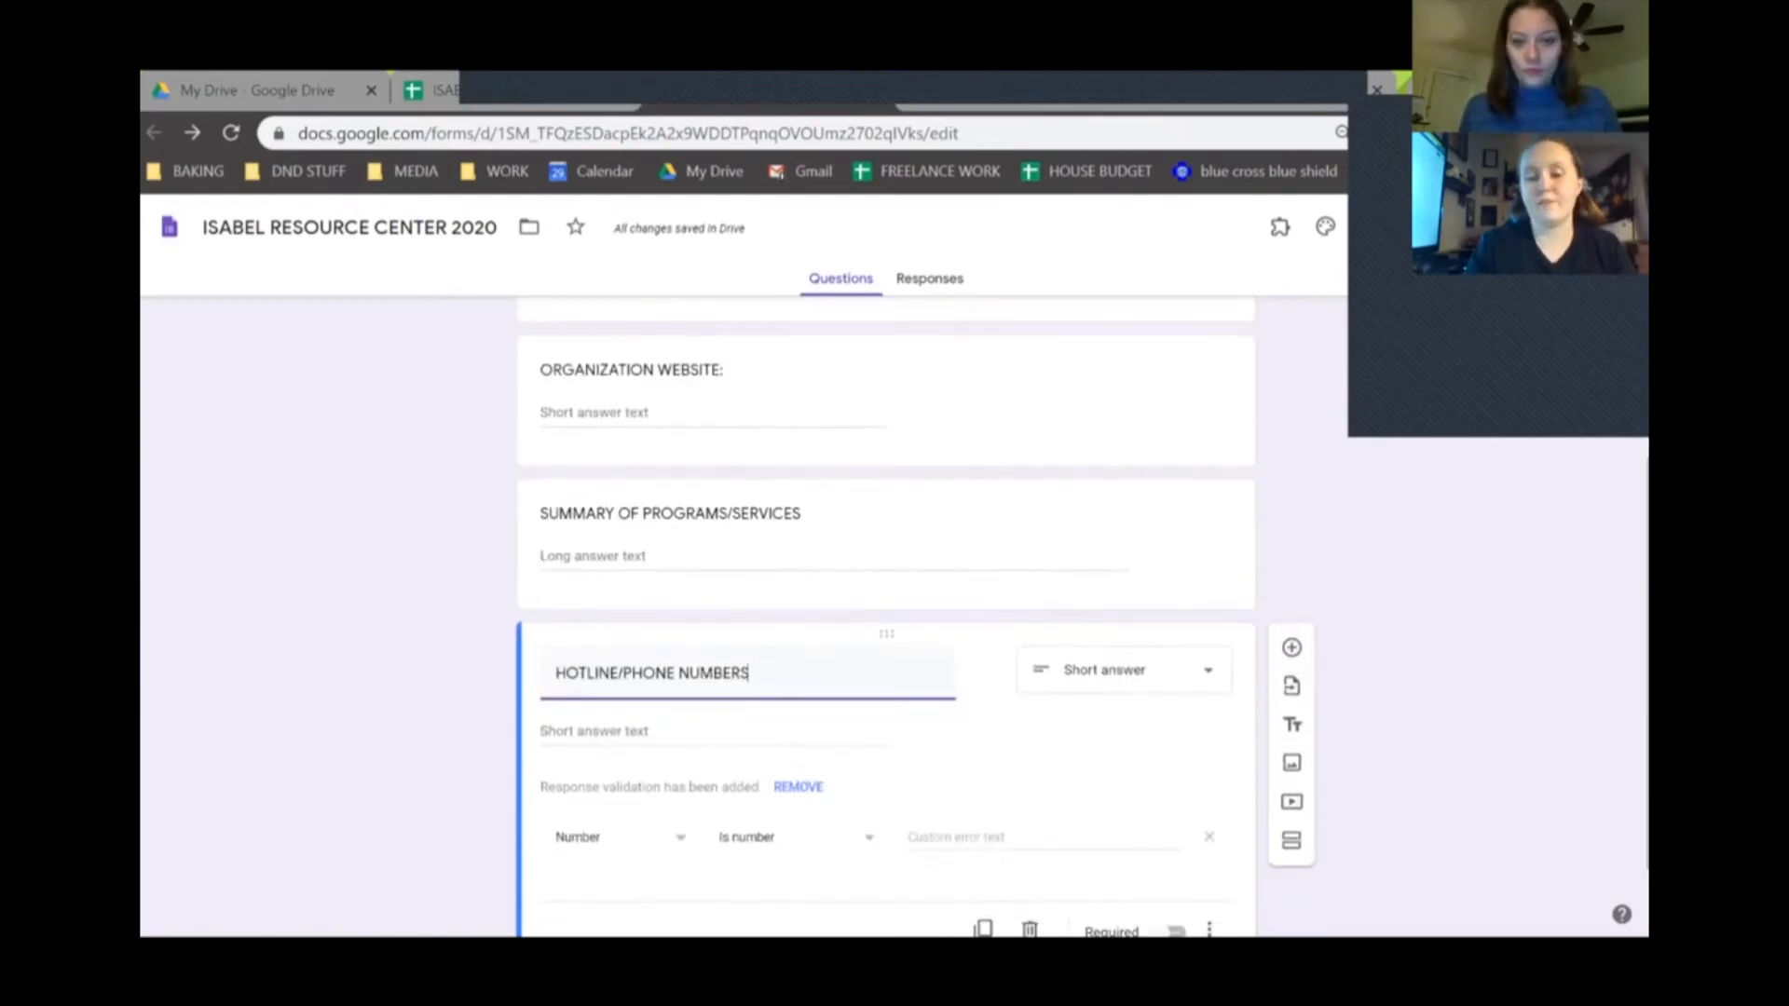
Step: Add a paragraph question titled DO YOU HAVE ANY NOTES YOU WOULD LIKE TO SHARE? after the HOTLINE/PHONE NUMBERS question
left_click_drag(1647, 665, 1646, 715)
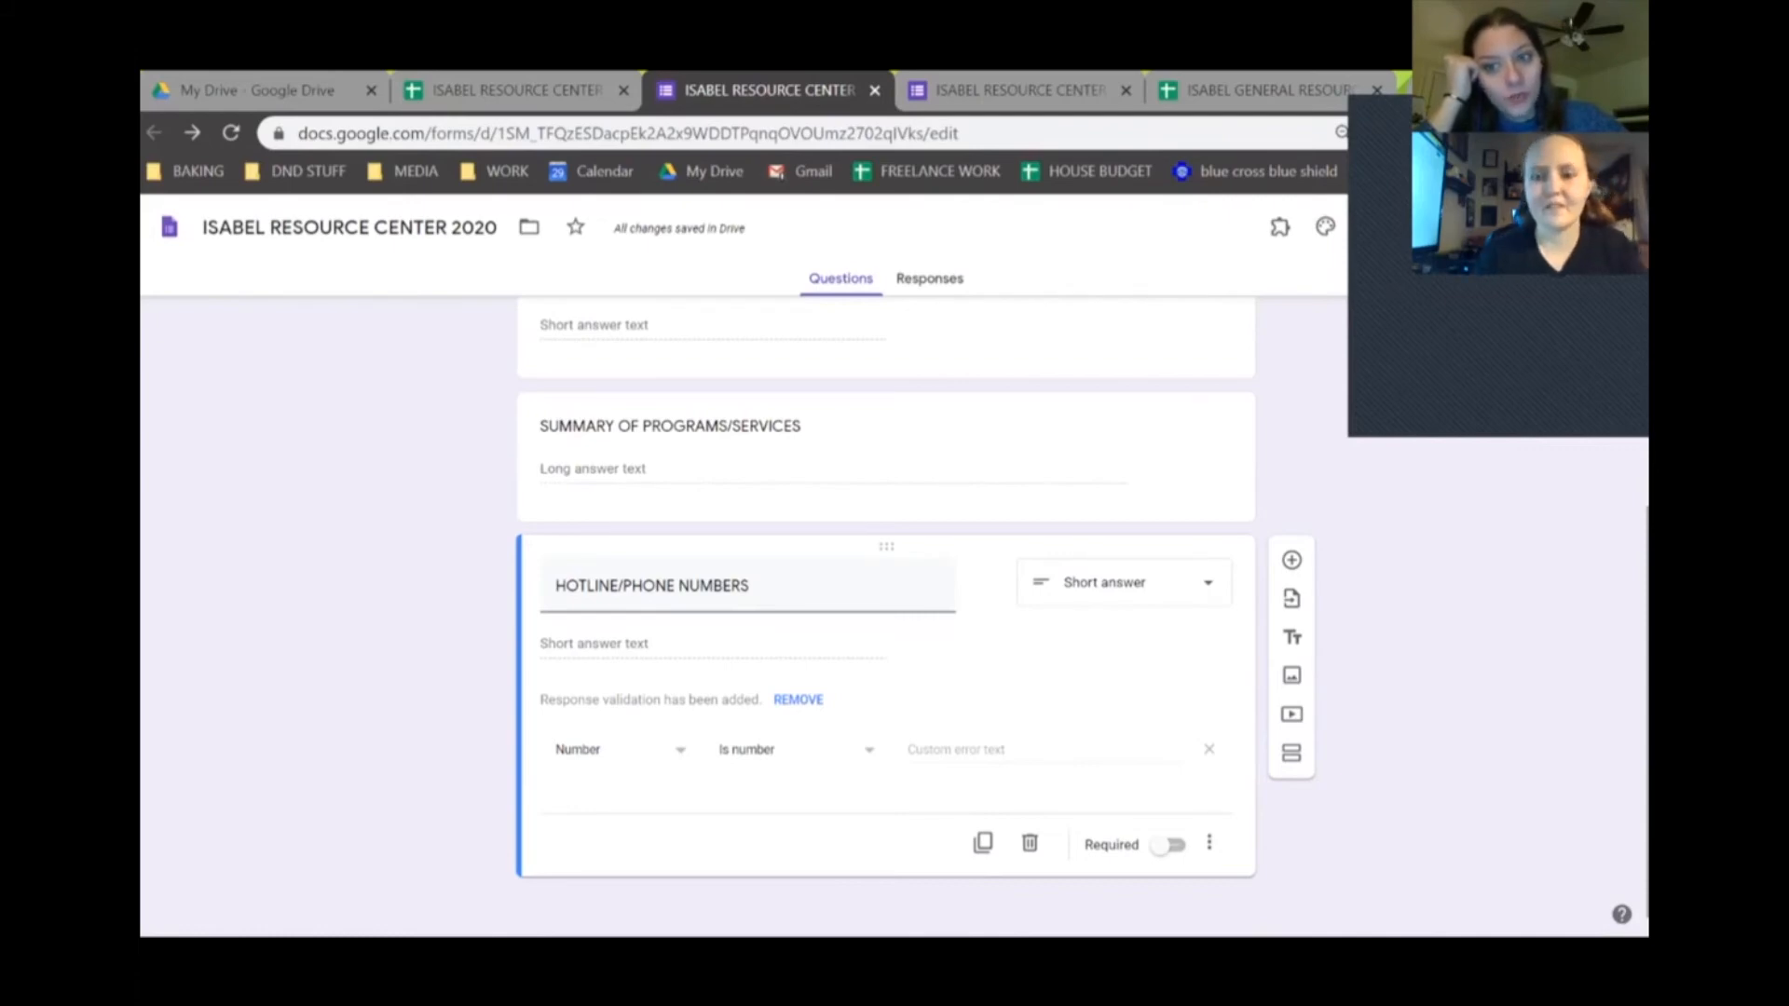
left_click(1291, 560)
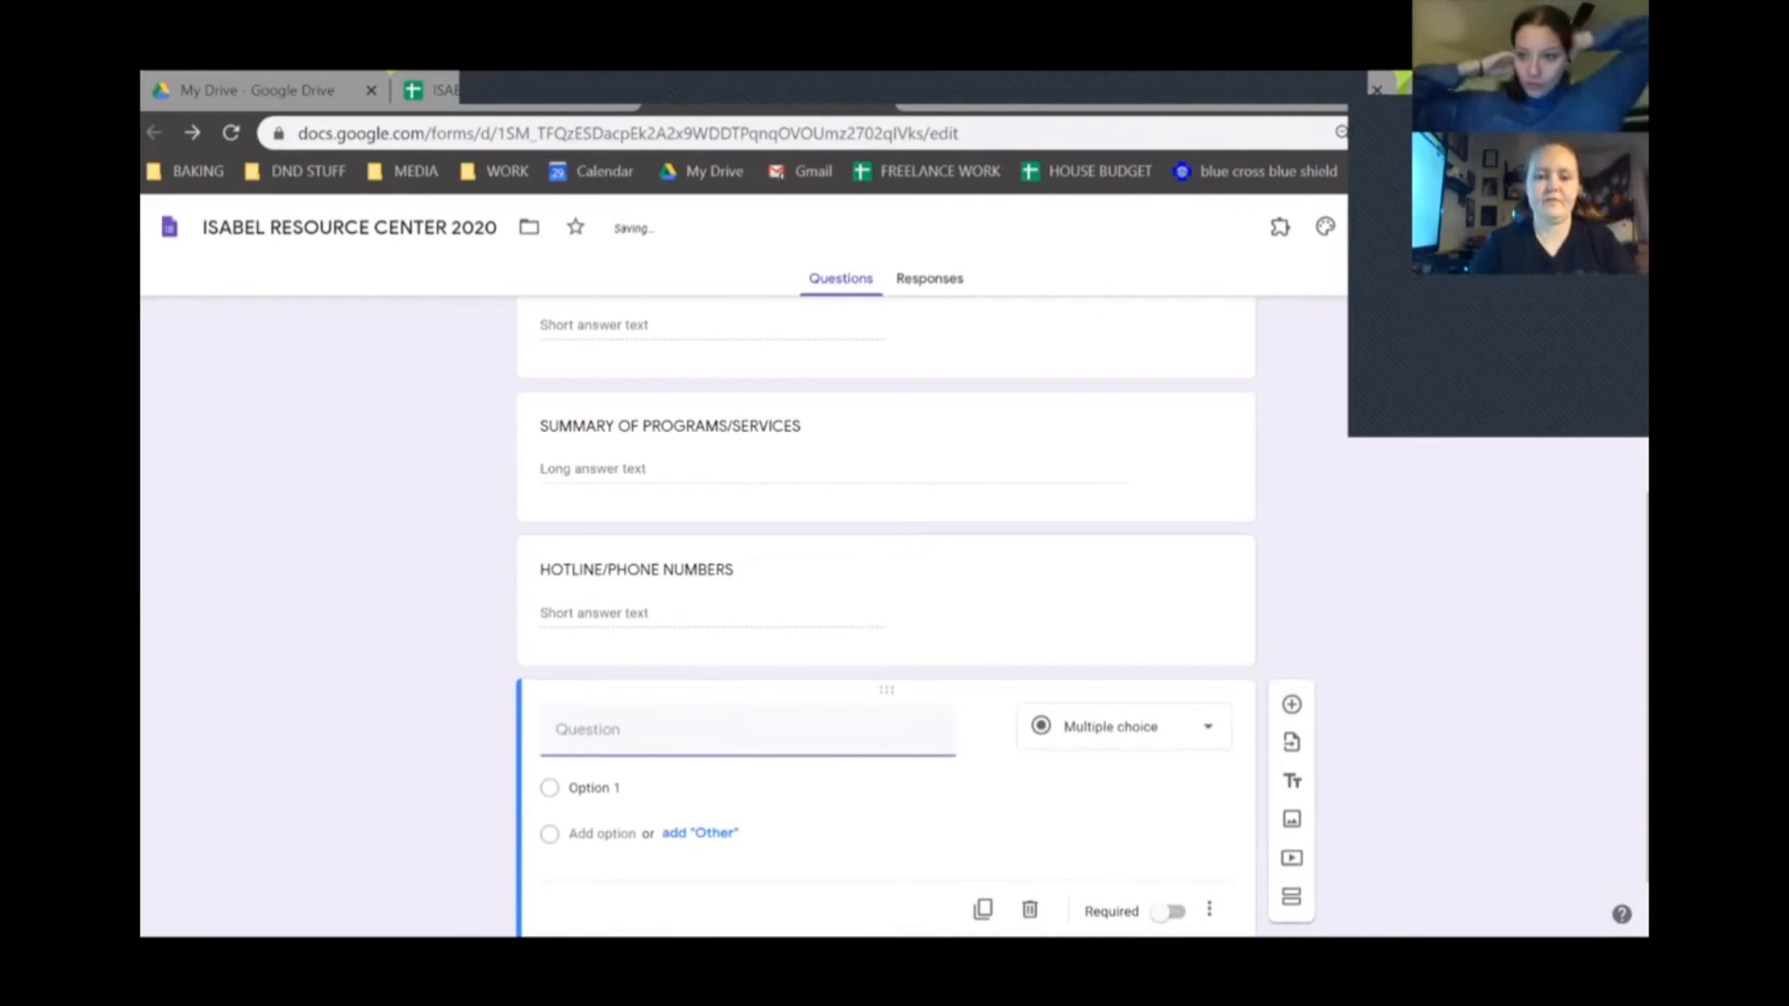
type("DO YOU HAV")
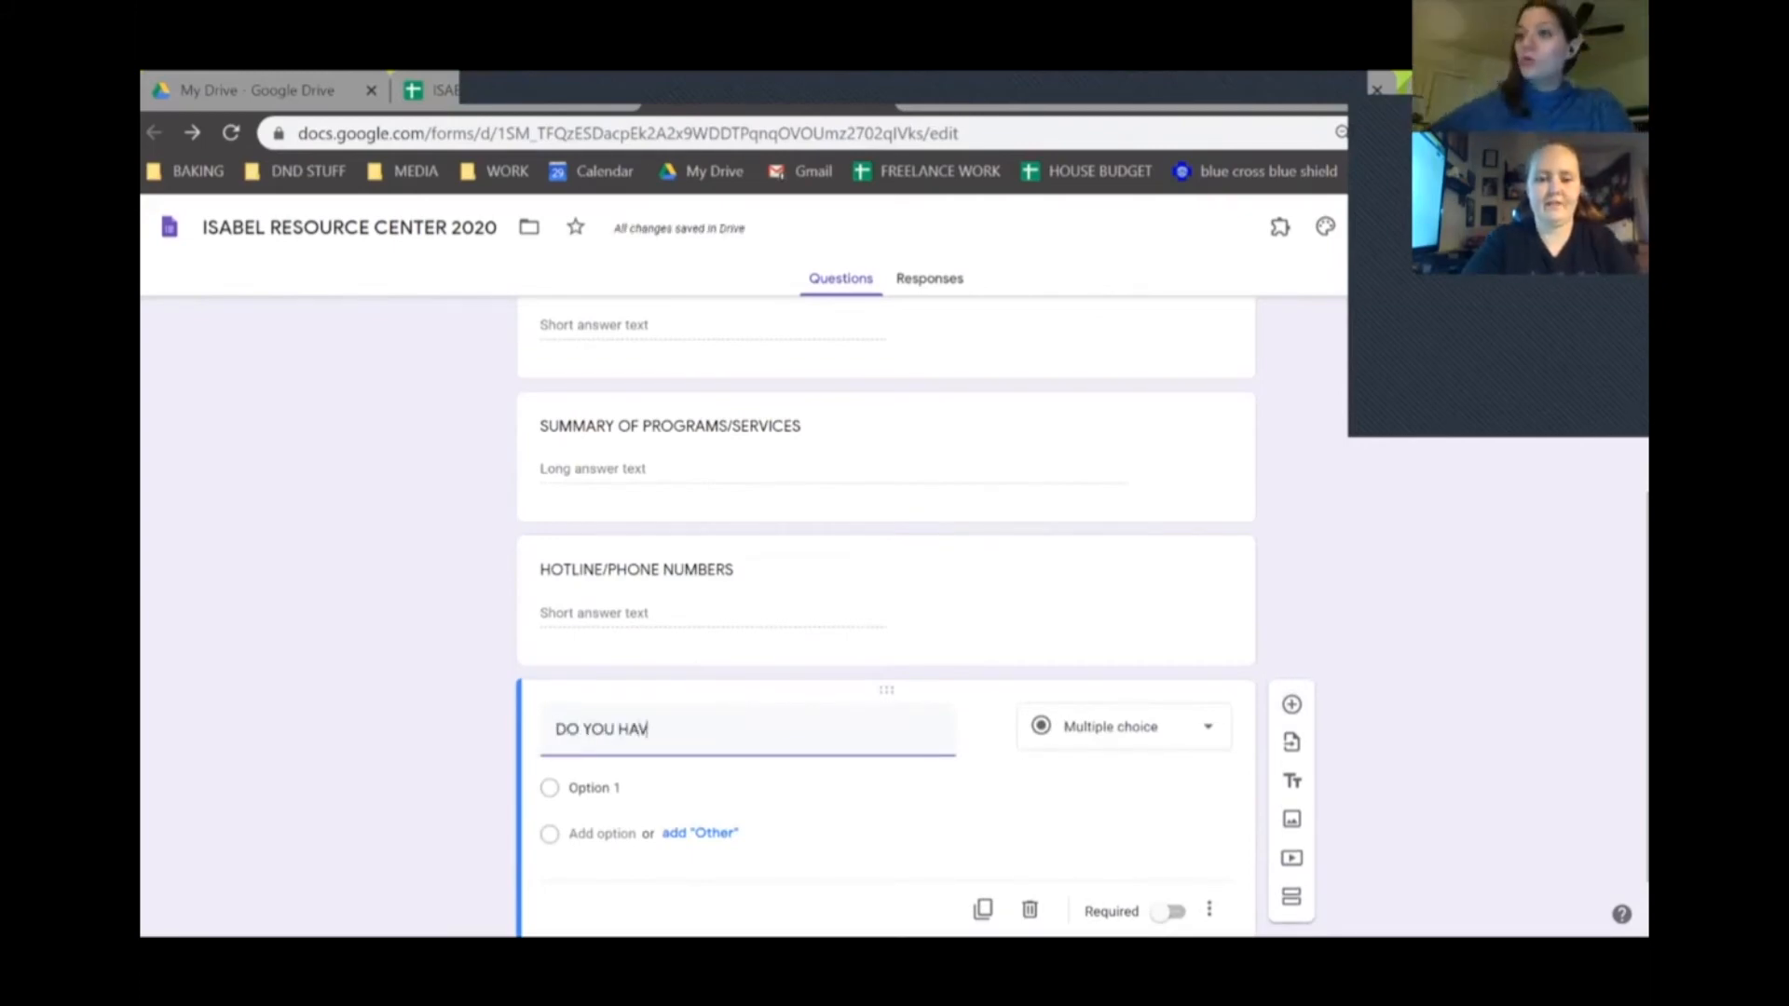
type("E ANY N")
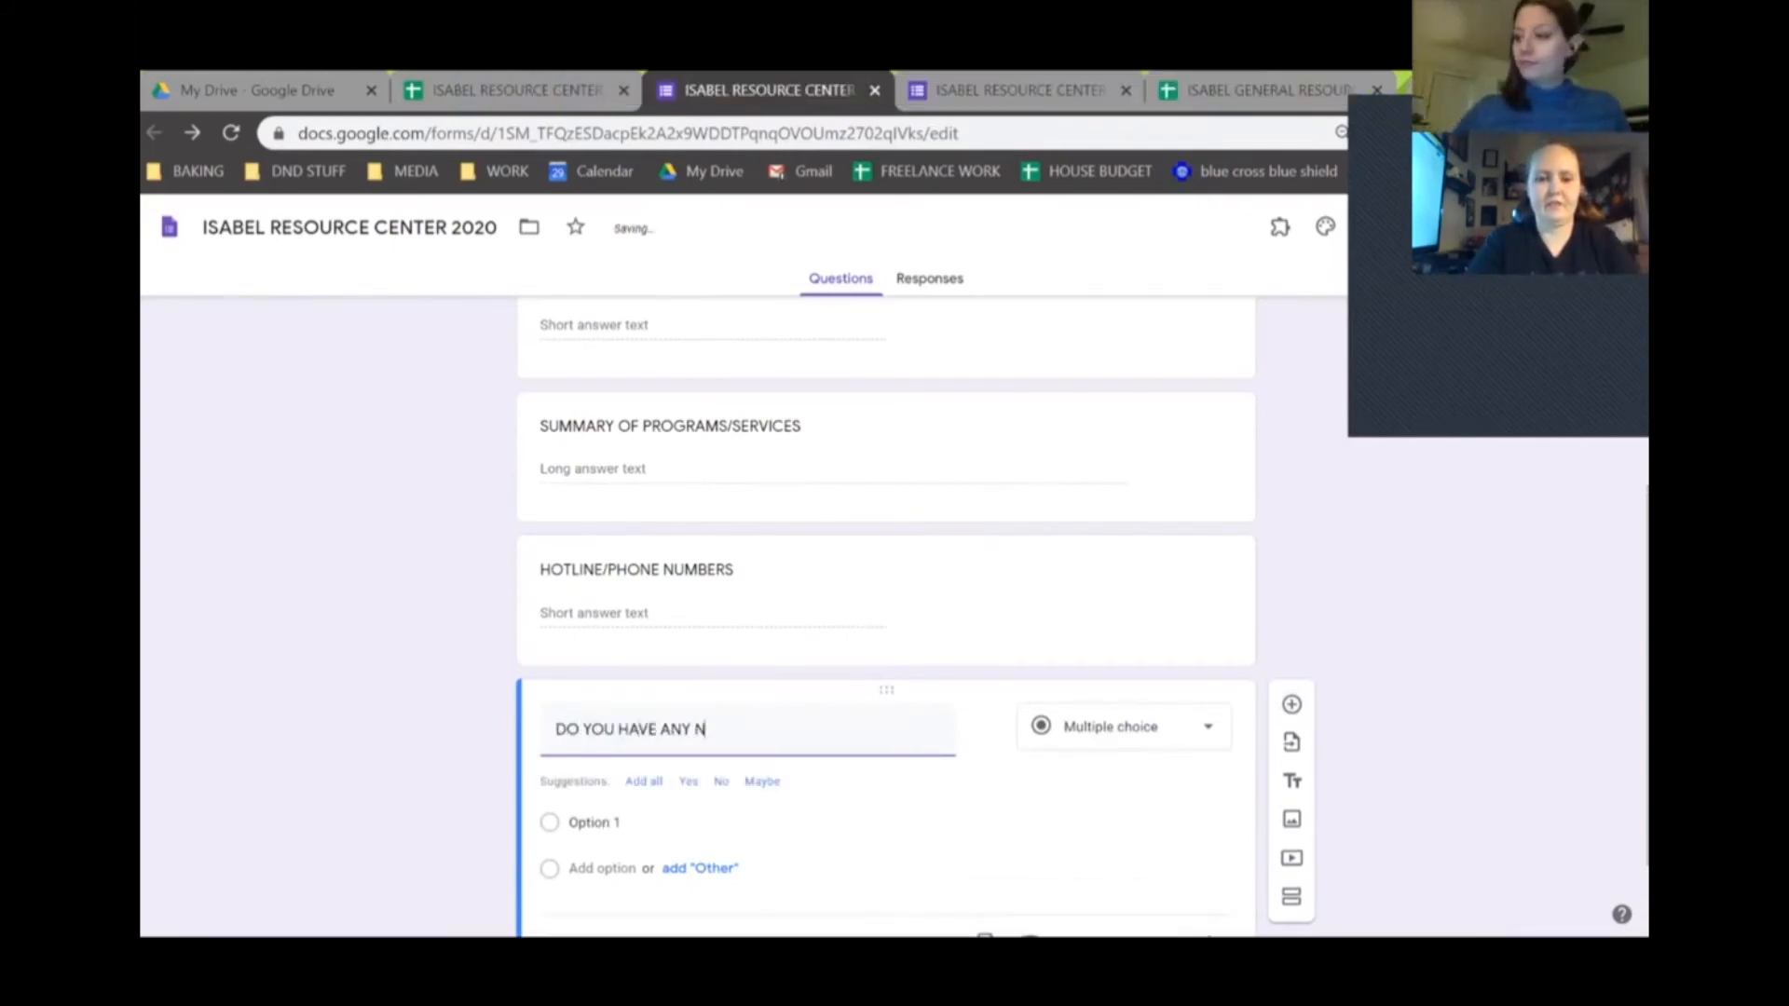
type("OTES YOU")
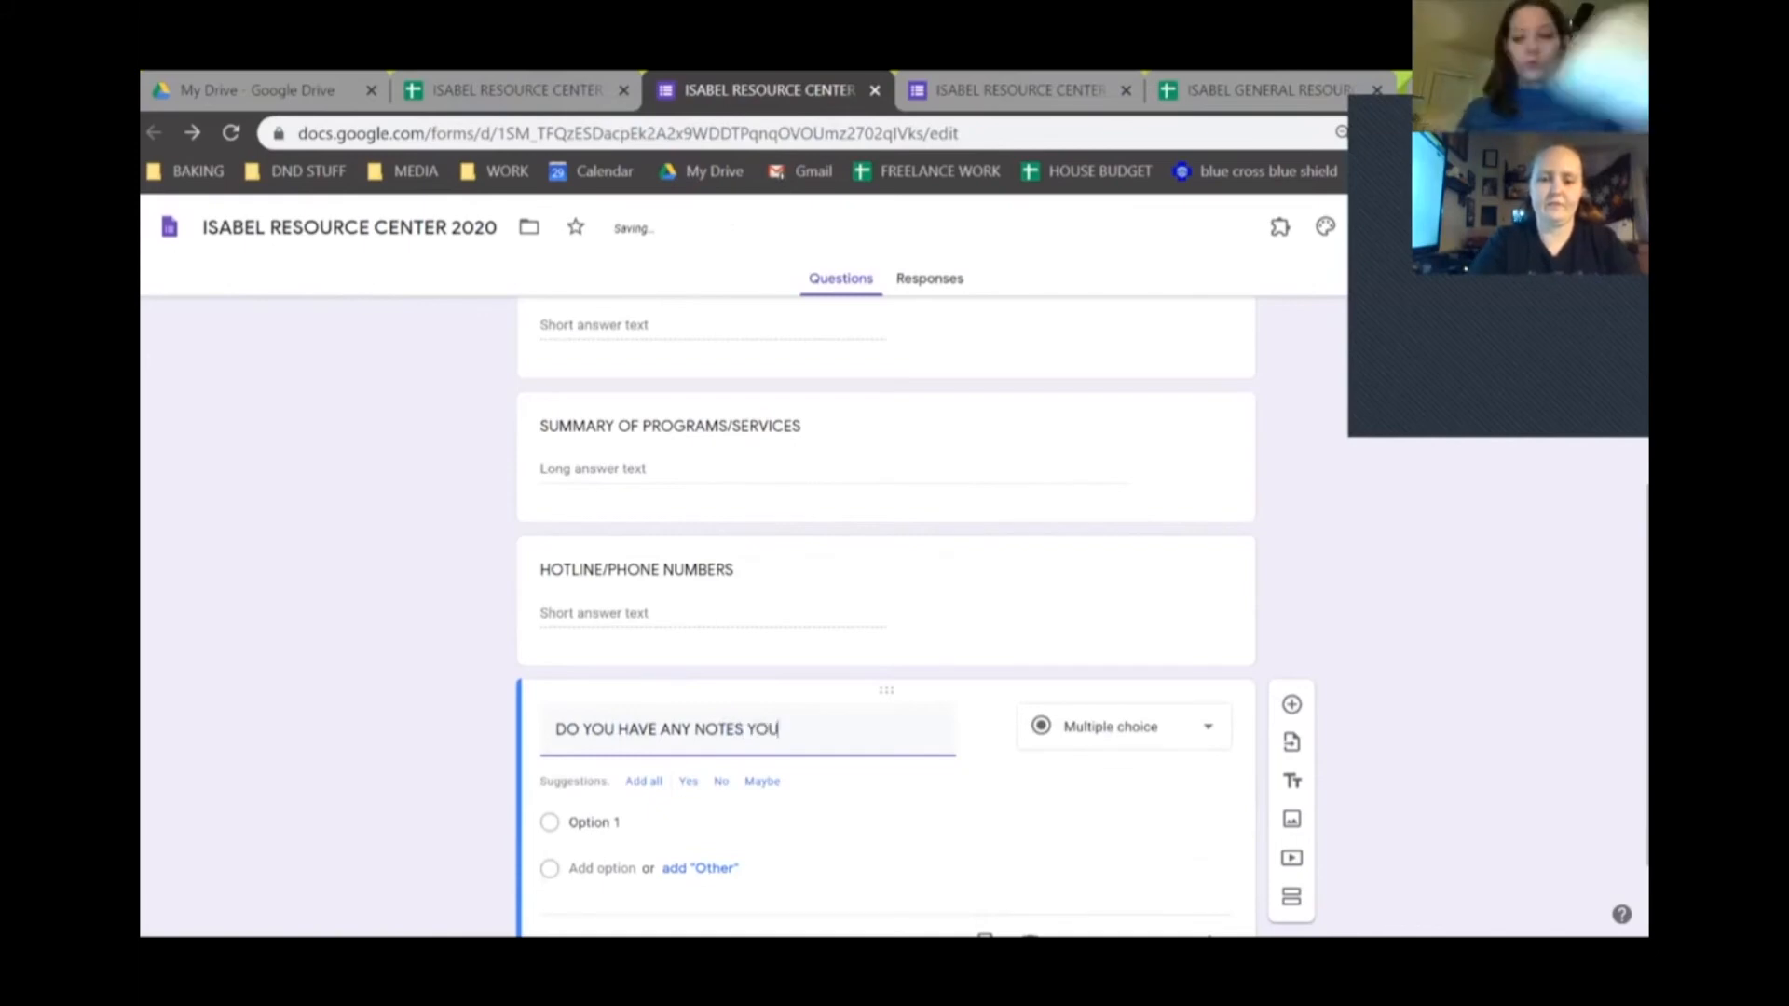
type(" WOULD LIKE TO")
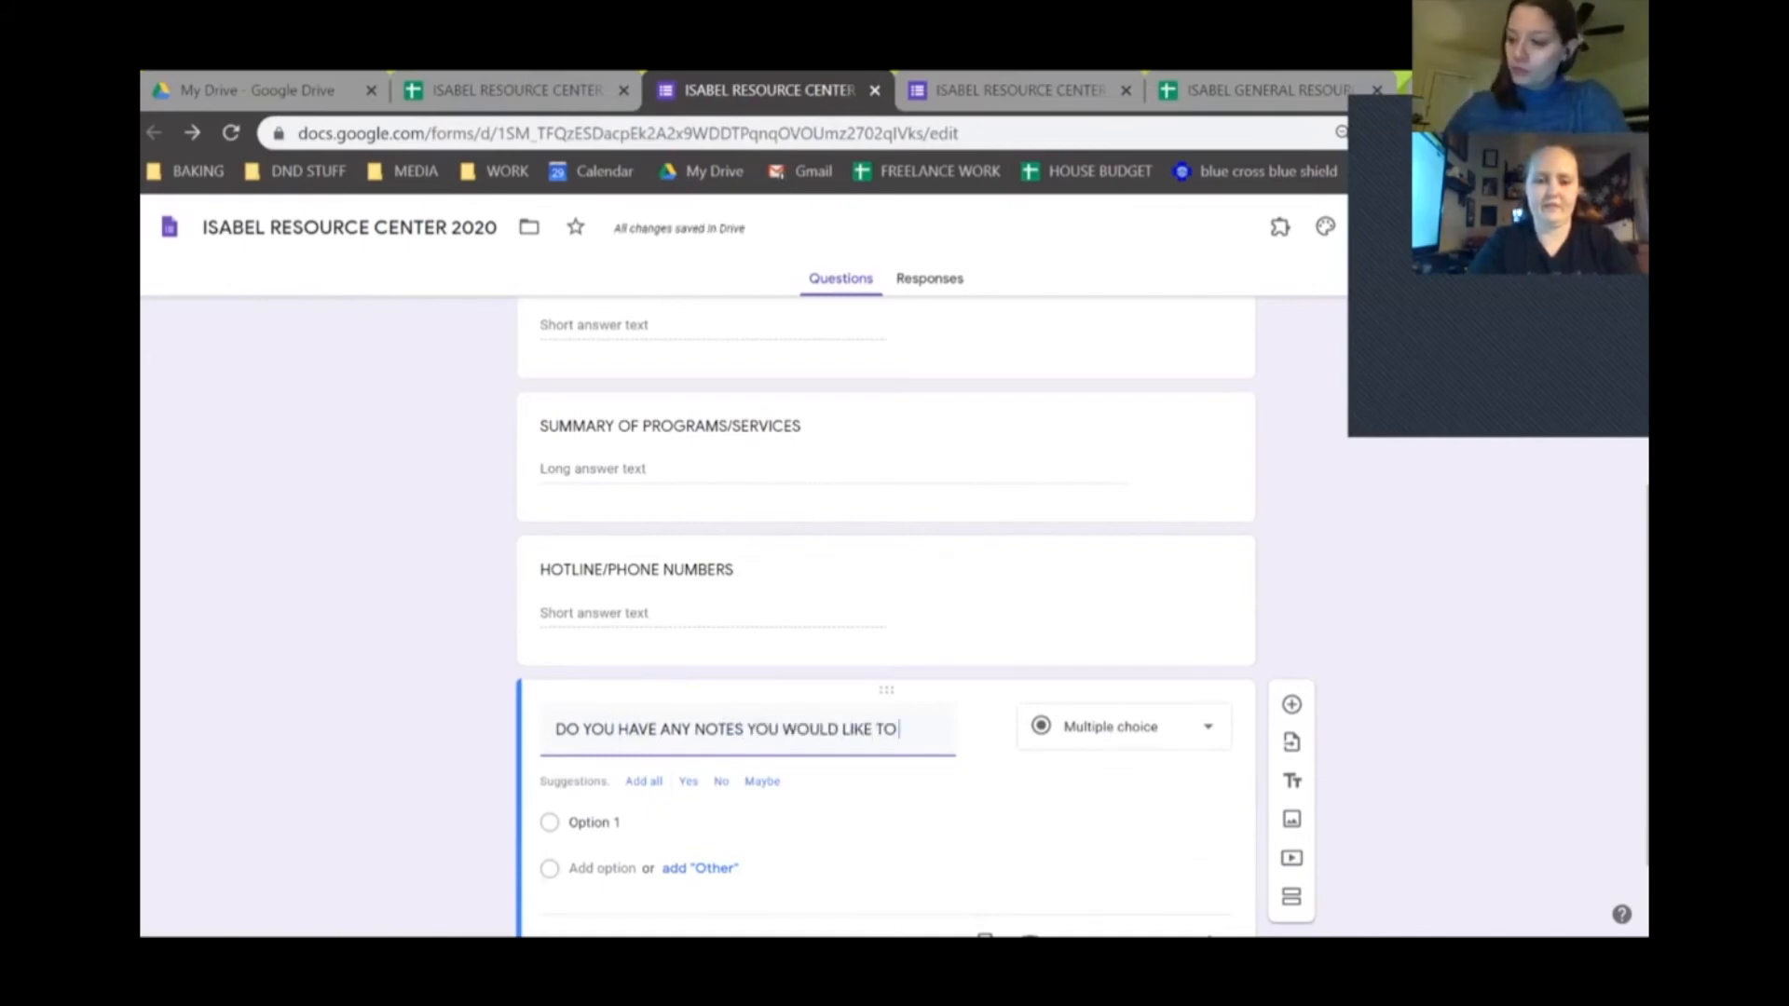
type(" SHARE")
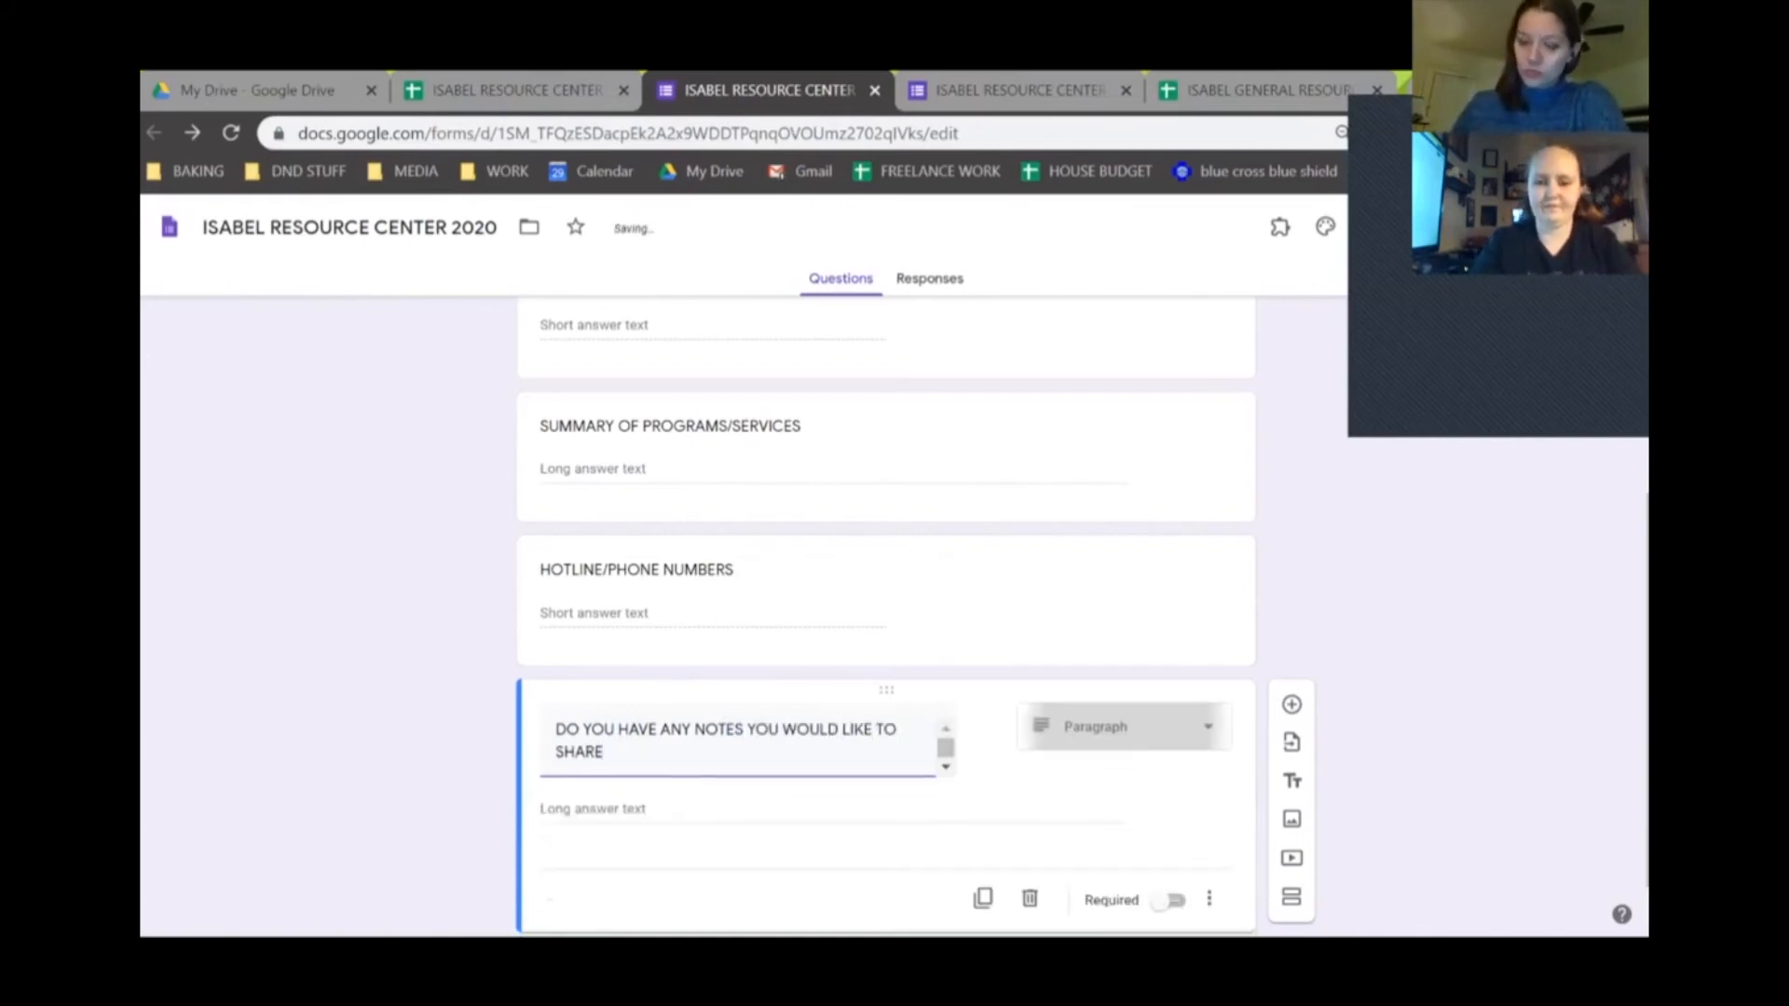
type("?")
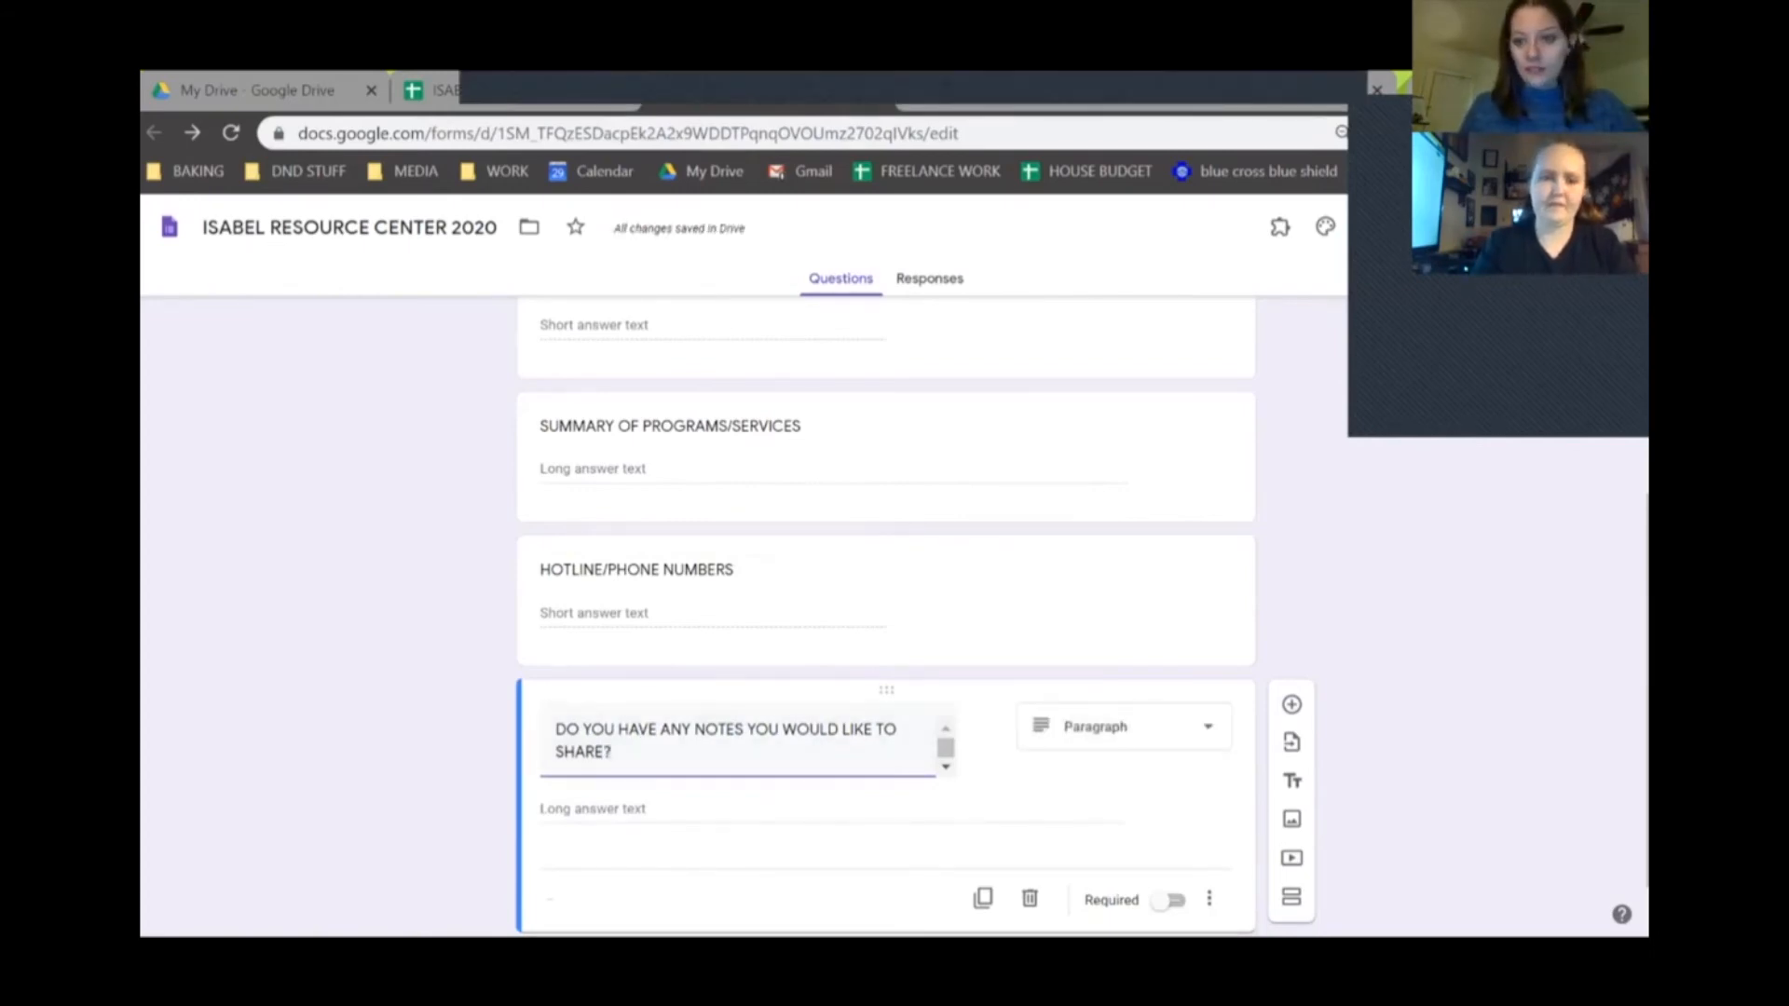
Step: Add a file upload question titled COMPANY LOGO at the end of the form, with a maximum file size of 1 GB
left_click(1291, 705)
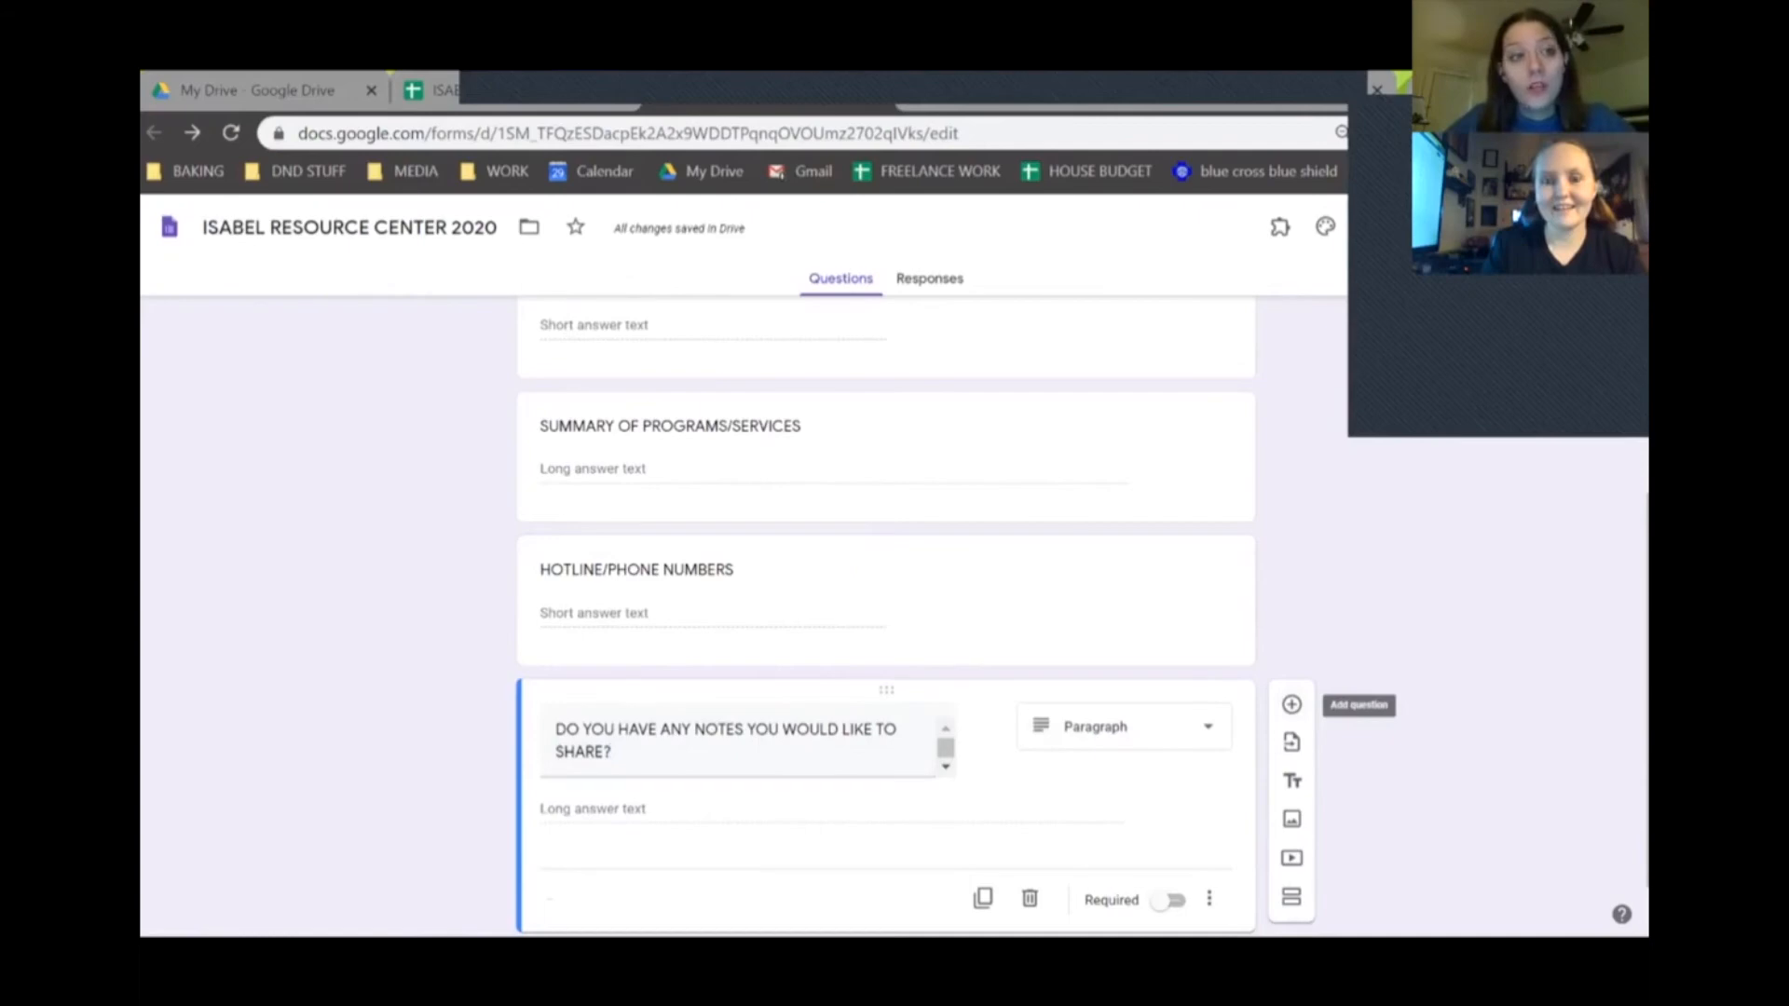
left_click(1123, 659)
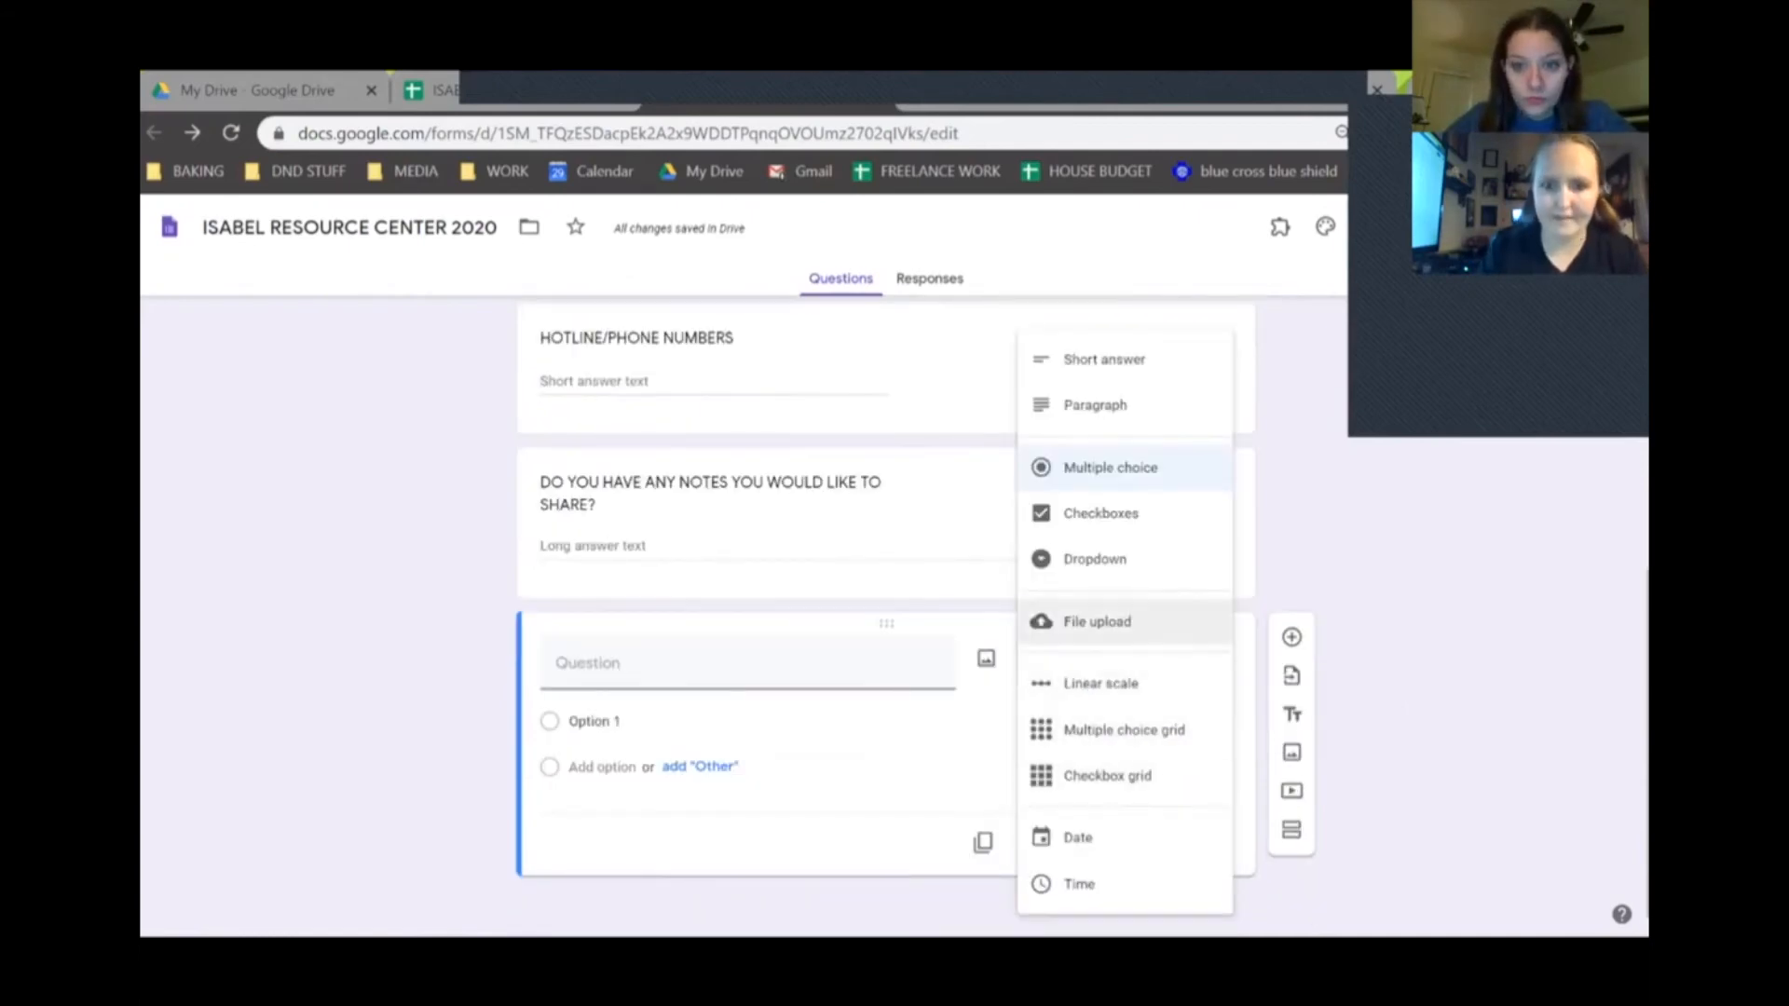
left_click(1096, 622)
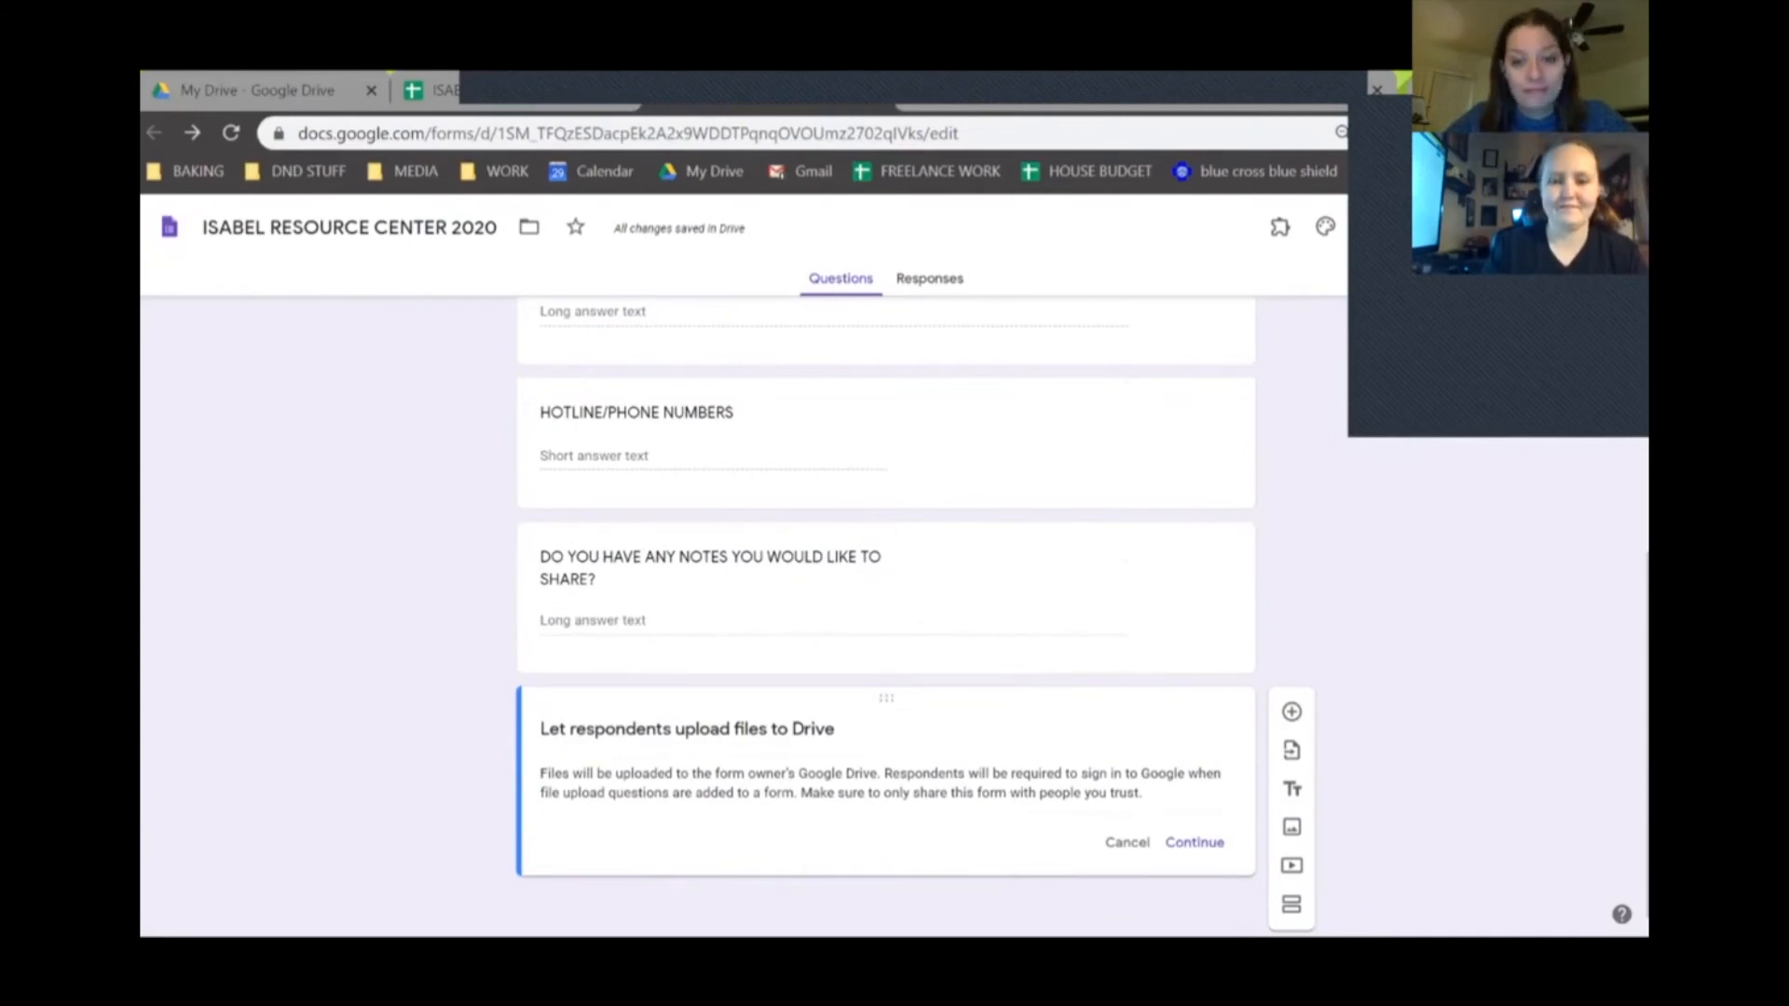
left_click(1194, 842)
type("COMPANY LOGO")
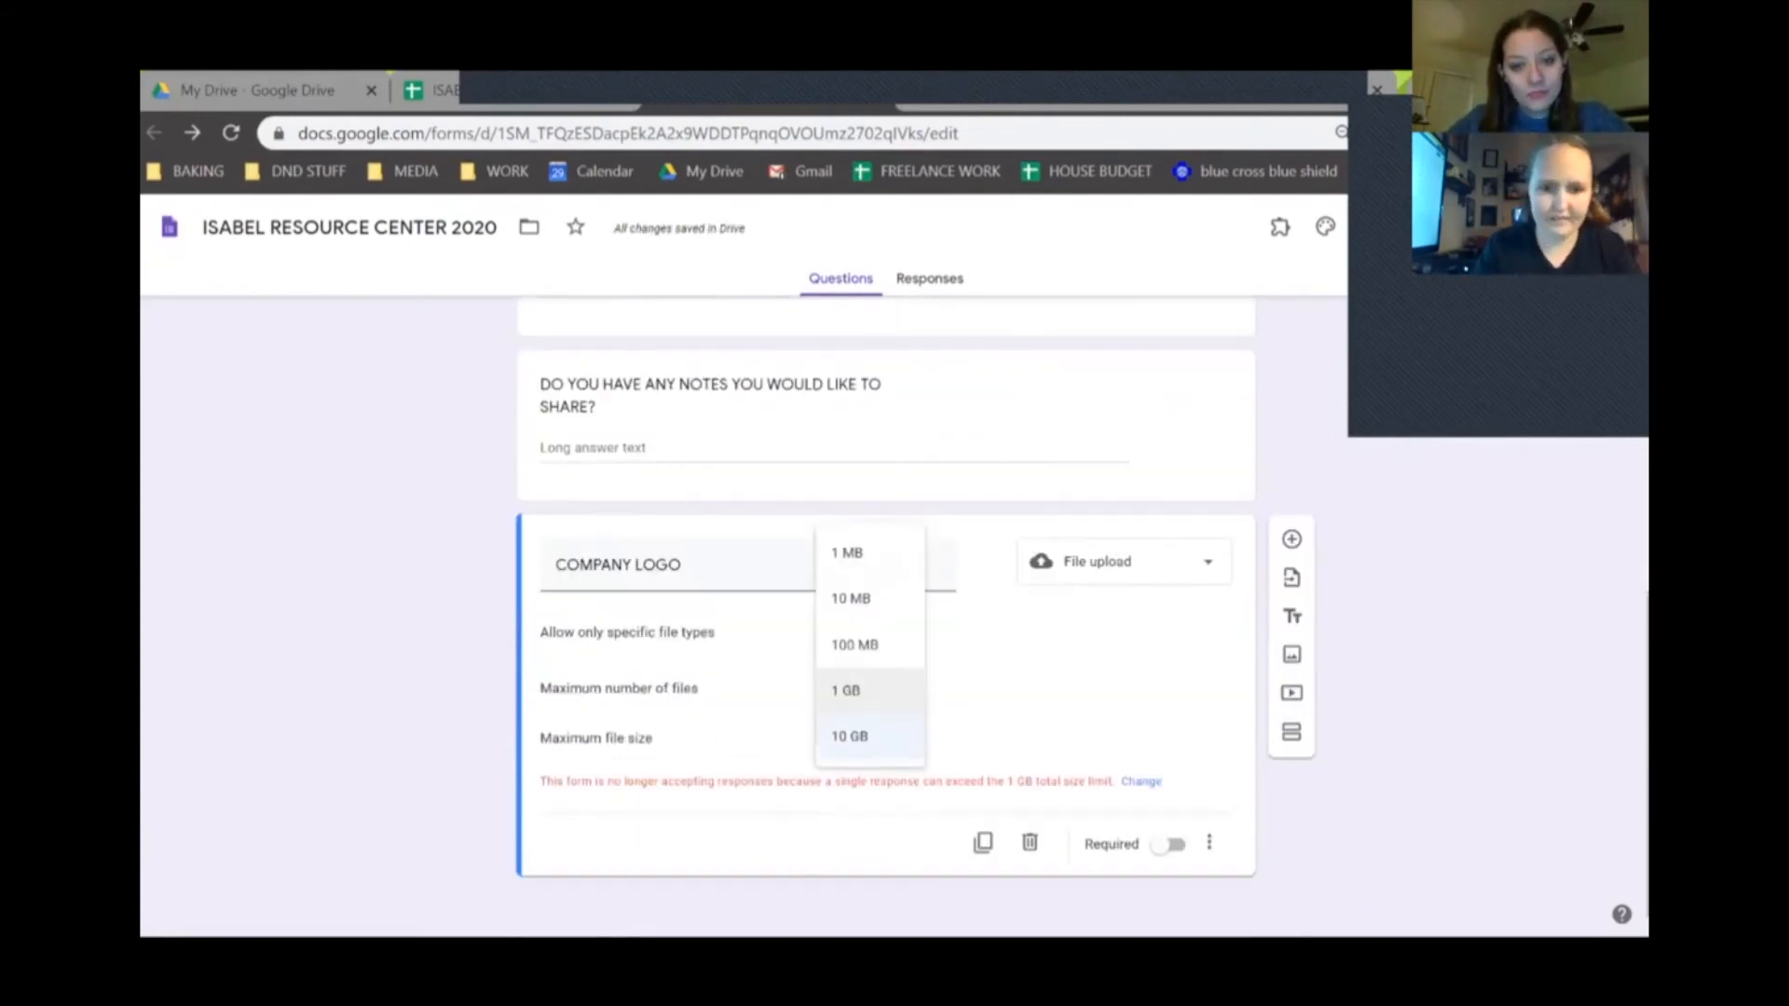
left_click(848, 690)
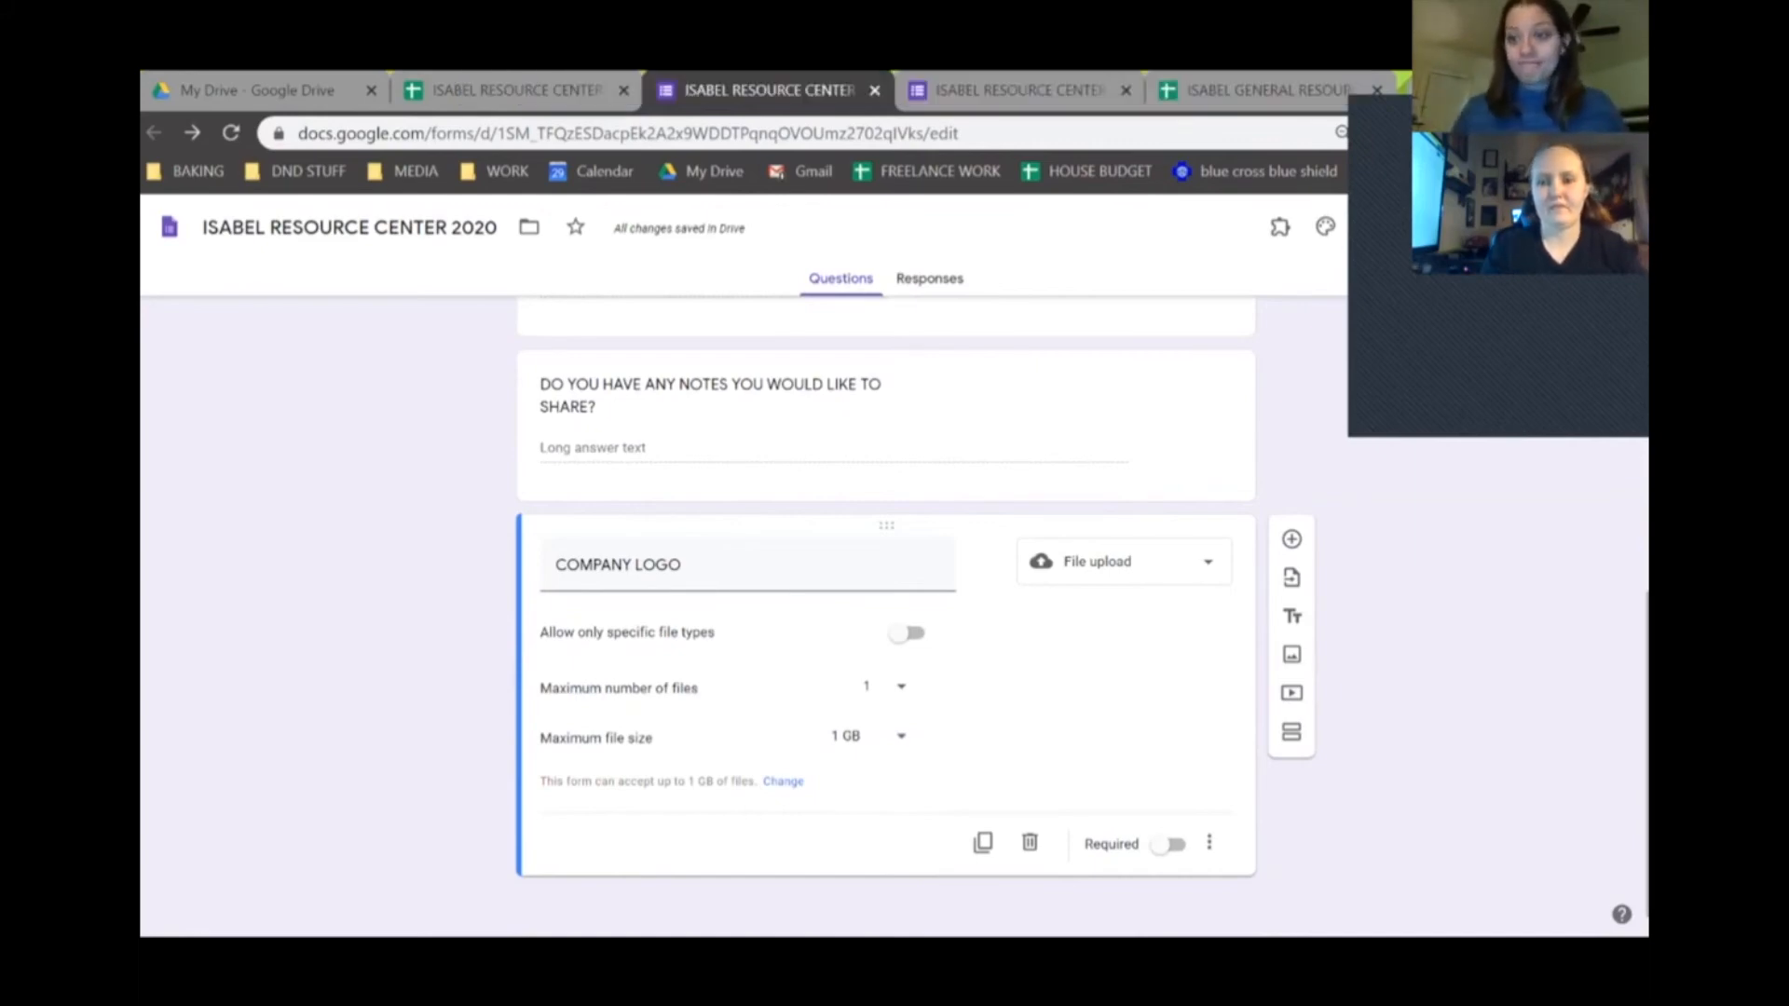
Step: Complete the title of the paragraph question above ORGANIZATION WEBSITE: as IN ONE SENTENCE, HOW DOES YOUR ORGANIZATION HELP SURVIVORS?
scroll(885, 615, "up", 10)
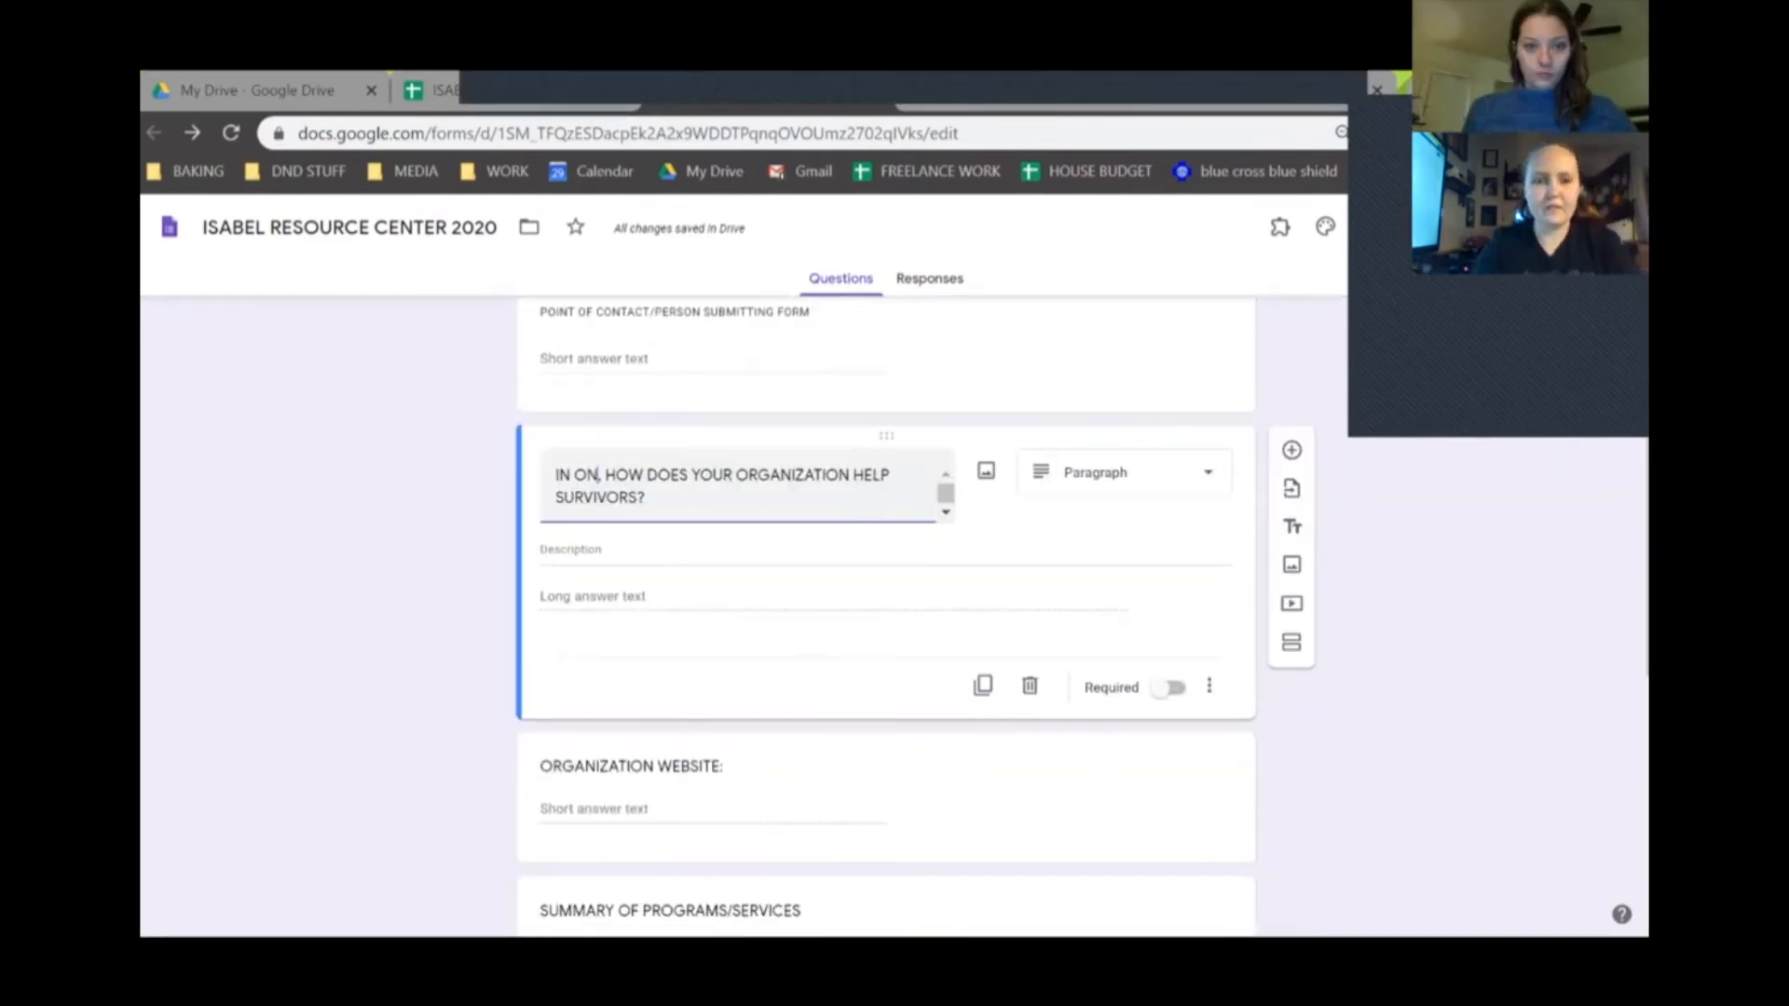
type("E SECTENC")
key("BackSpace")
key("BackSpace")
key("BackSpace")
key("BackSpace")
key("BackSpace")
type("NTECN, HOW DOES YOUR ORGANIZATION HELP SURVIVORS?")
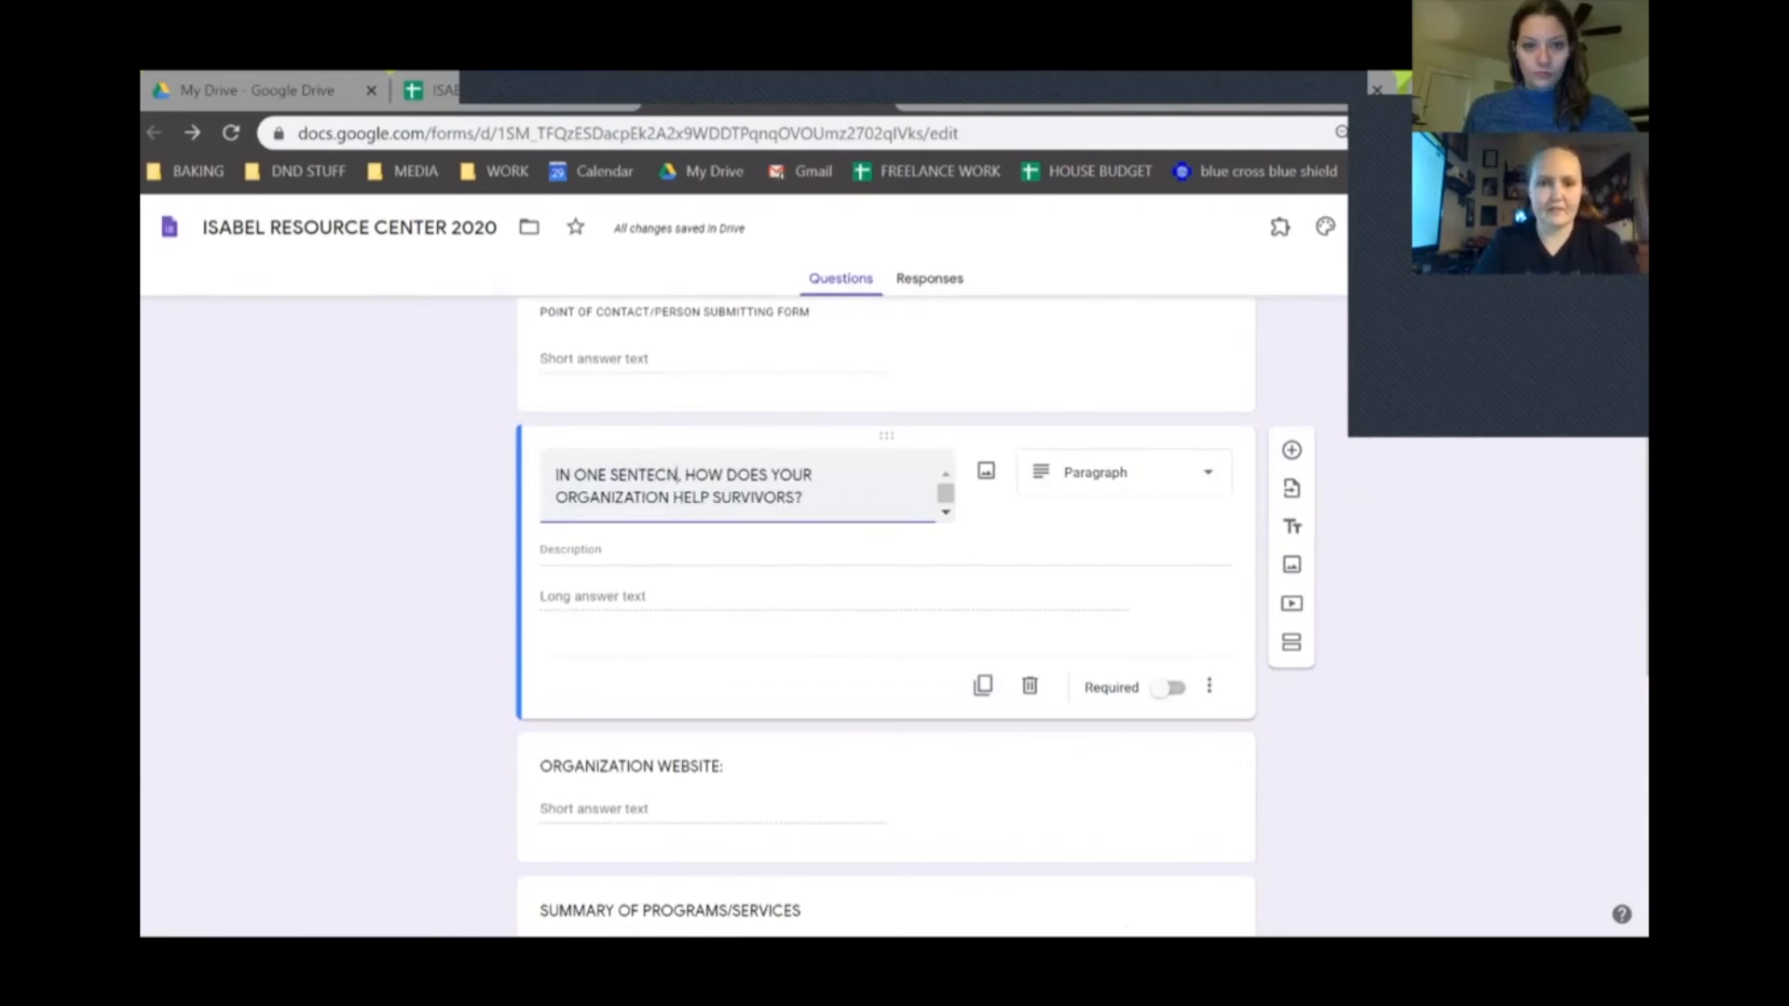
key("BackSpace")
key("BackSpace")
key("BackSpace")
type("ENCE,")
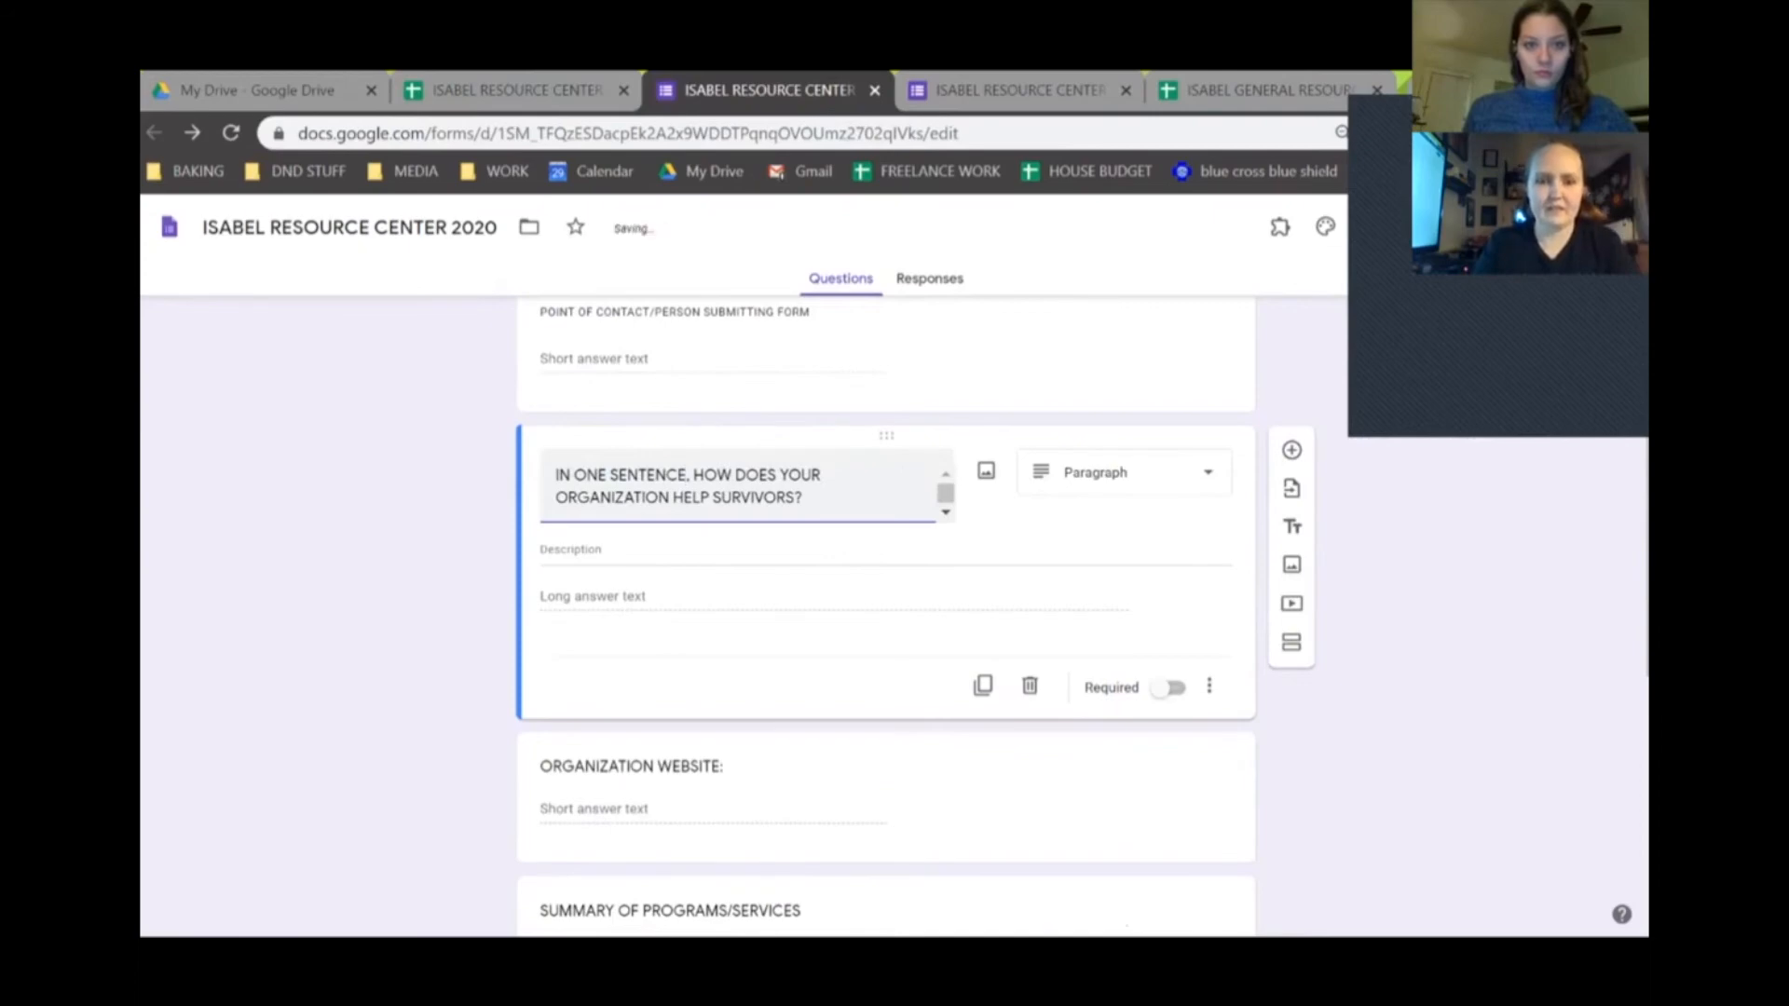
Step: Remove the description line from the question IN ONE SENTENCE, HOW DOES YOUR ORGANIZATION HELP SURVIVORS?
left_click(1209, 686)
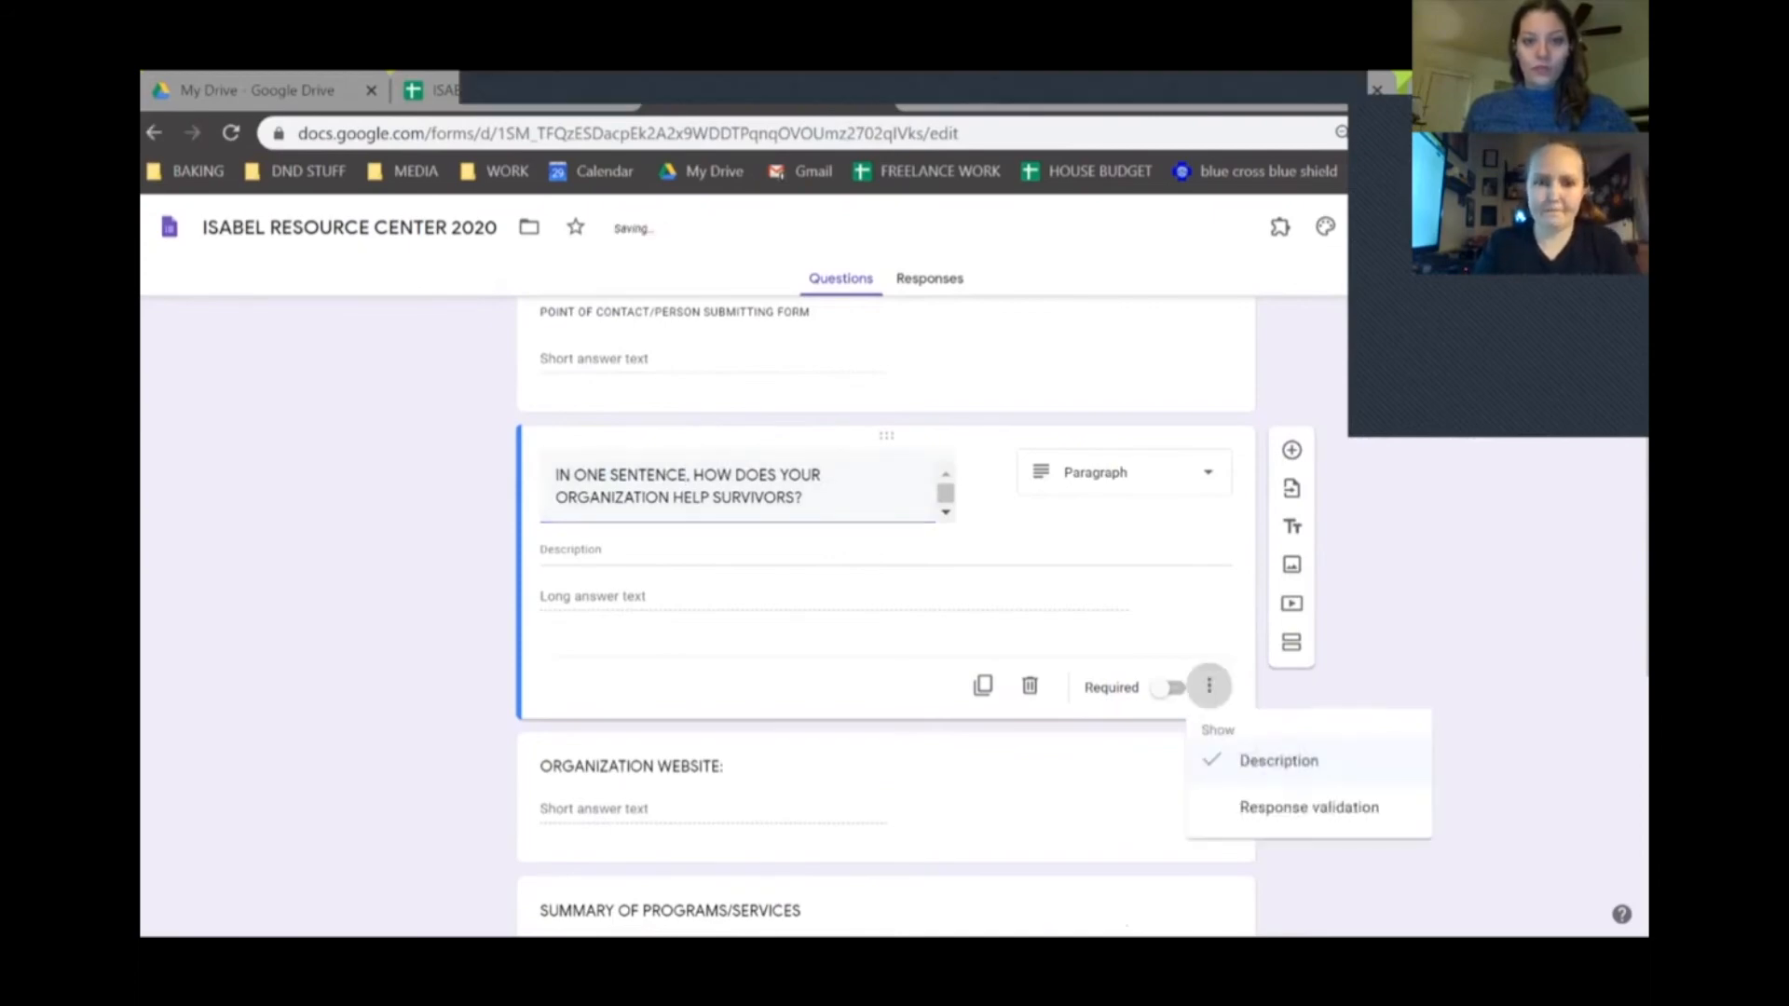
left_click(1278, 759)
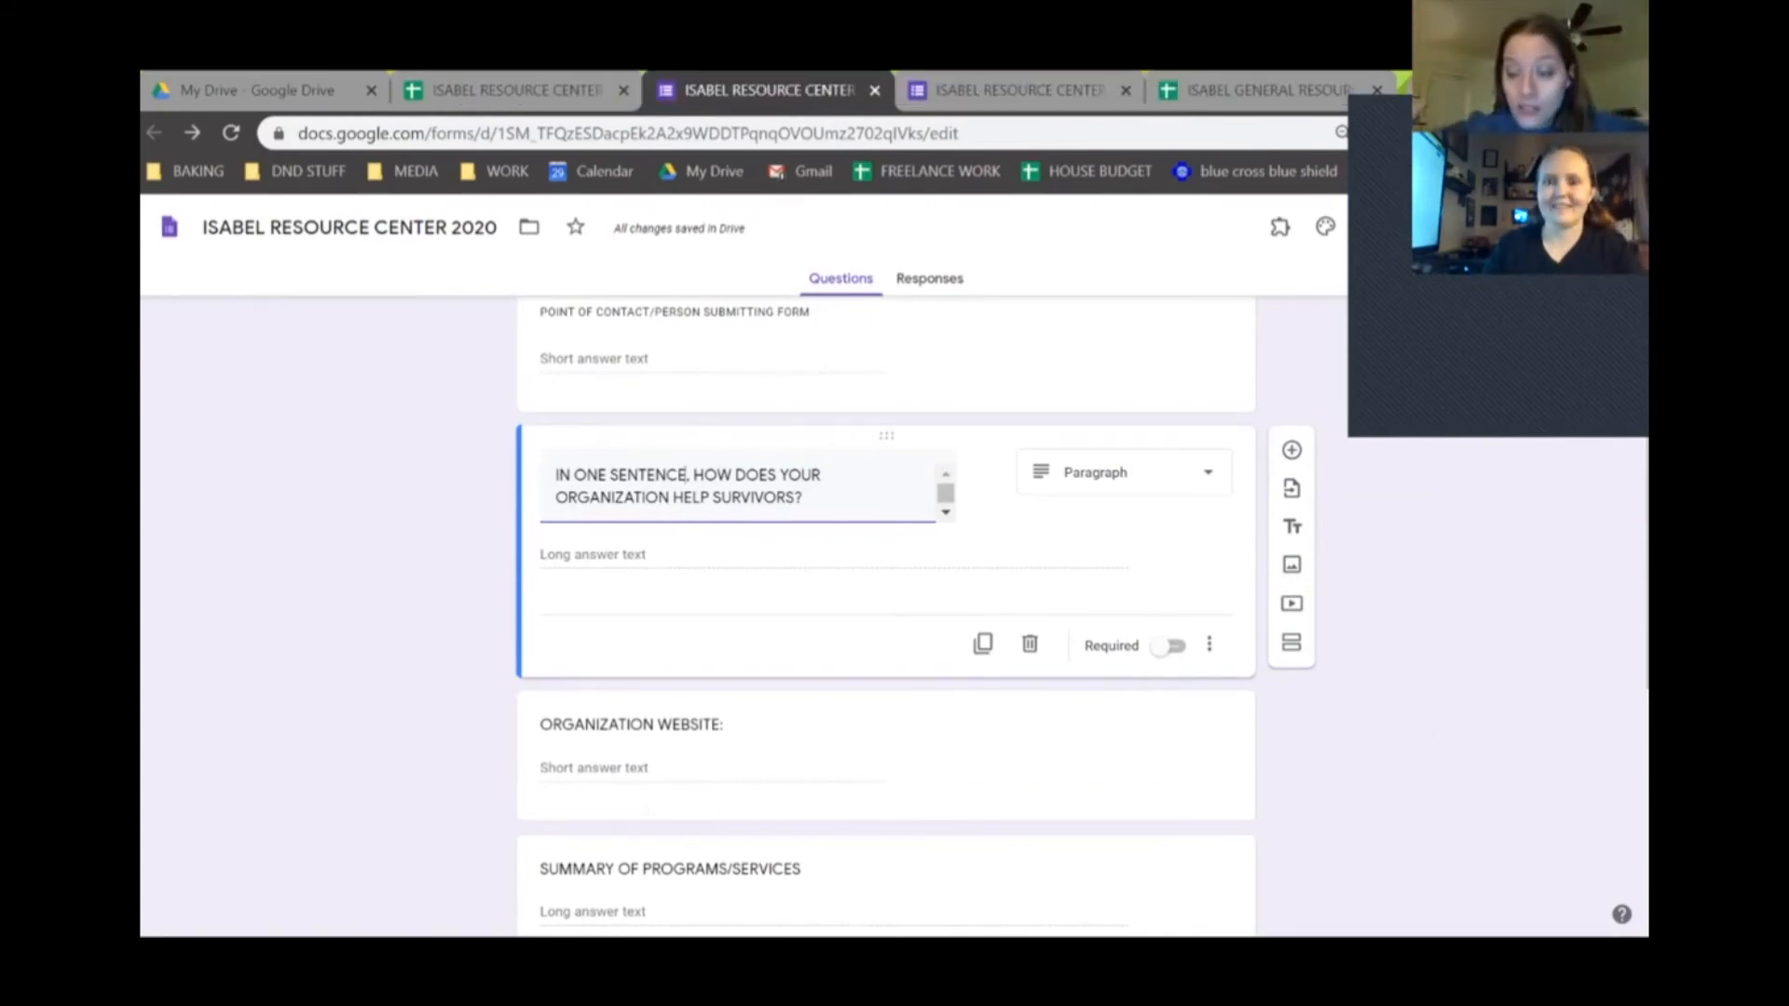
Step: Make the ORGANIZATION NAME: question required
scroll(688, 475, "up", 4)
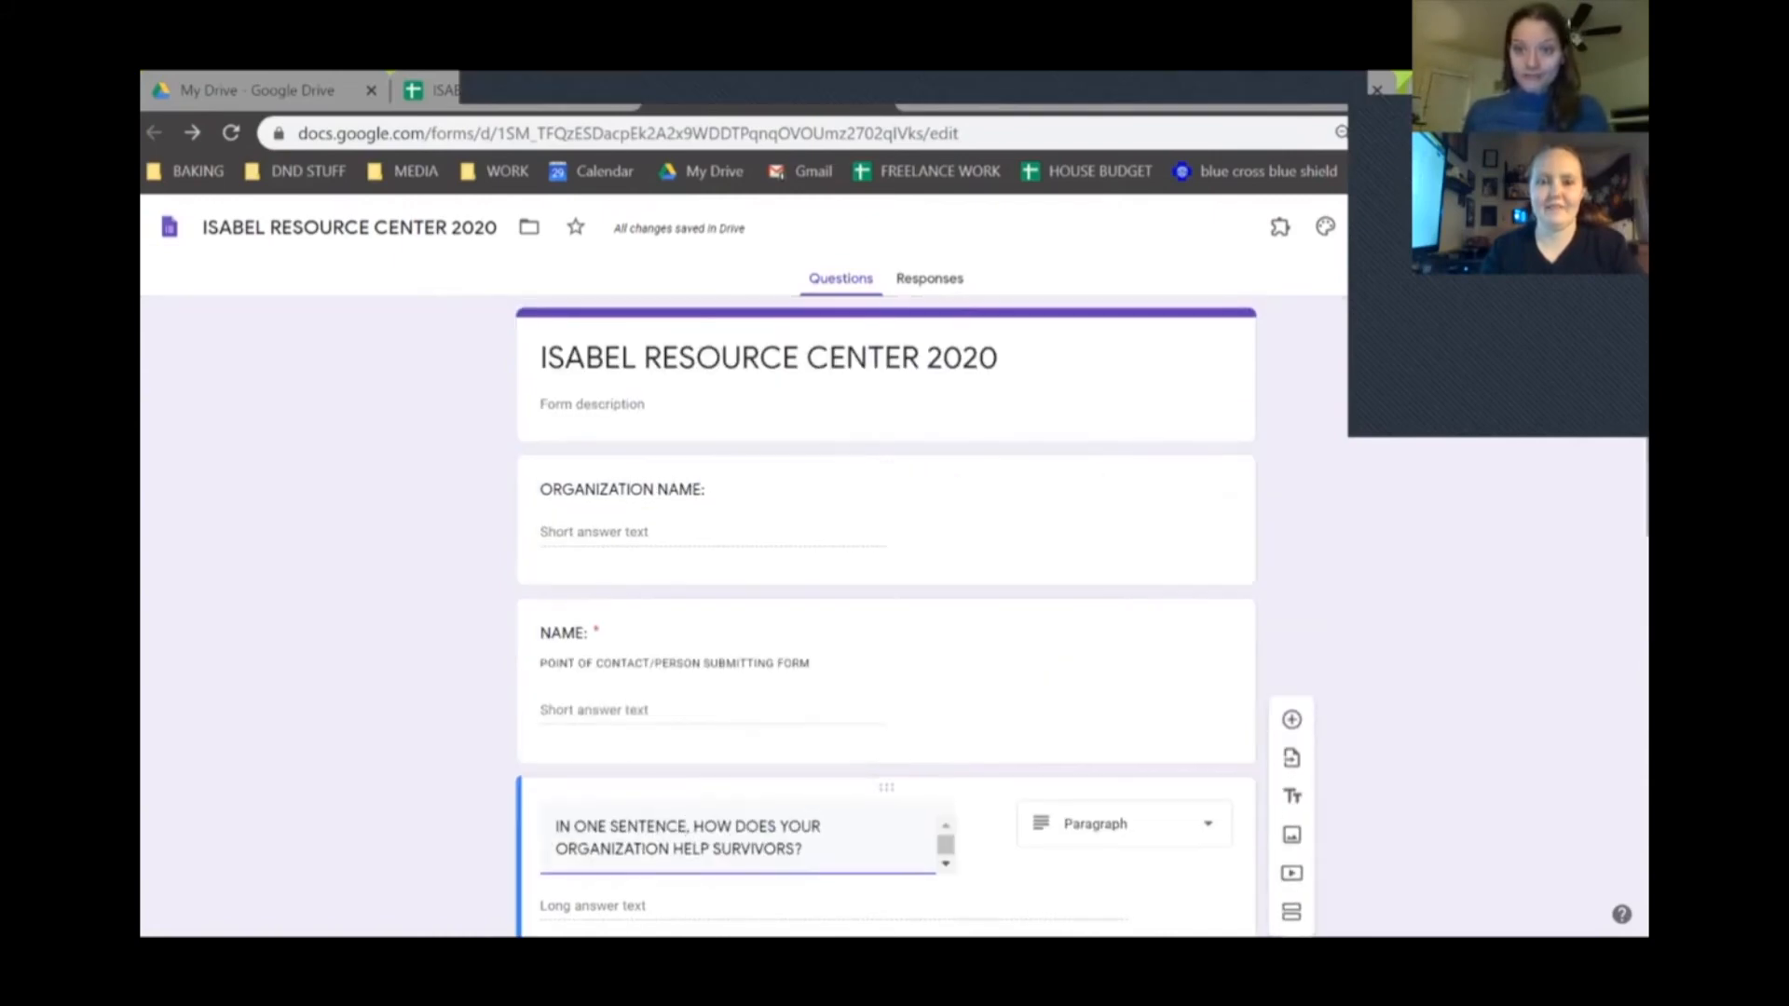
left_click(541, 404)
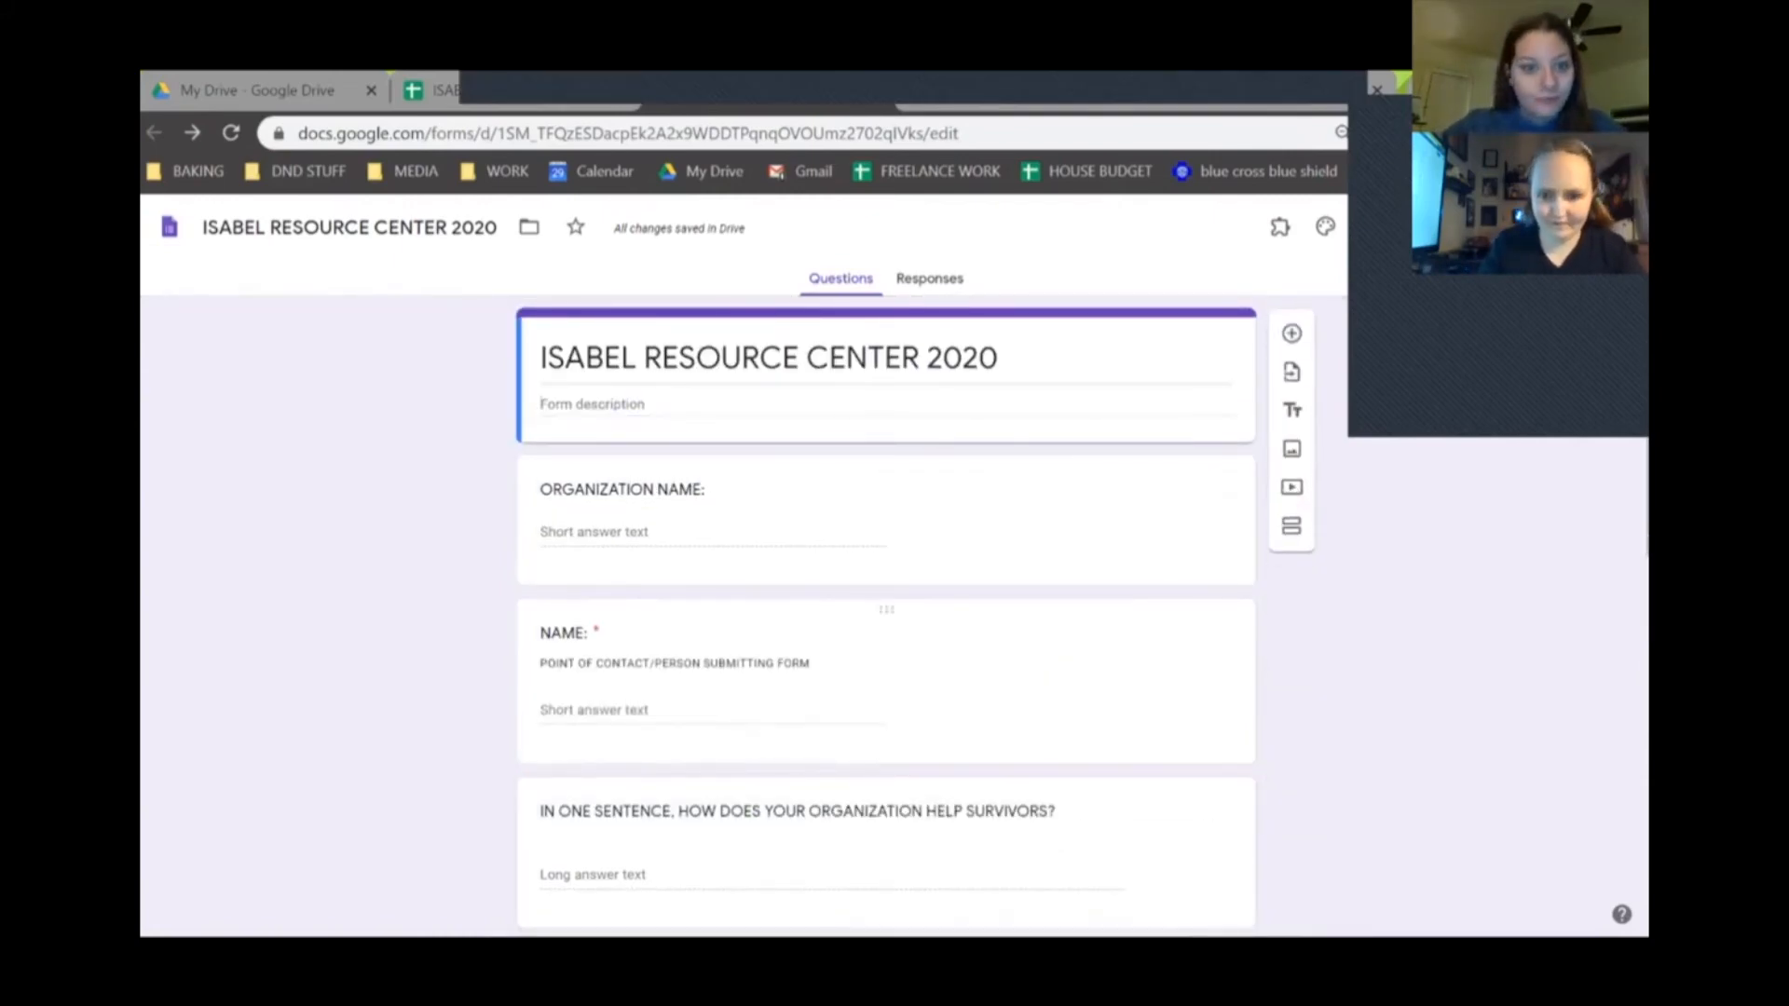
left_click(690, 512)
left_click(1169, 654)
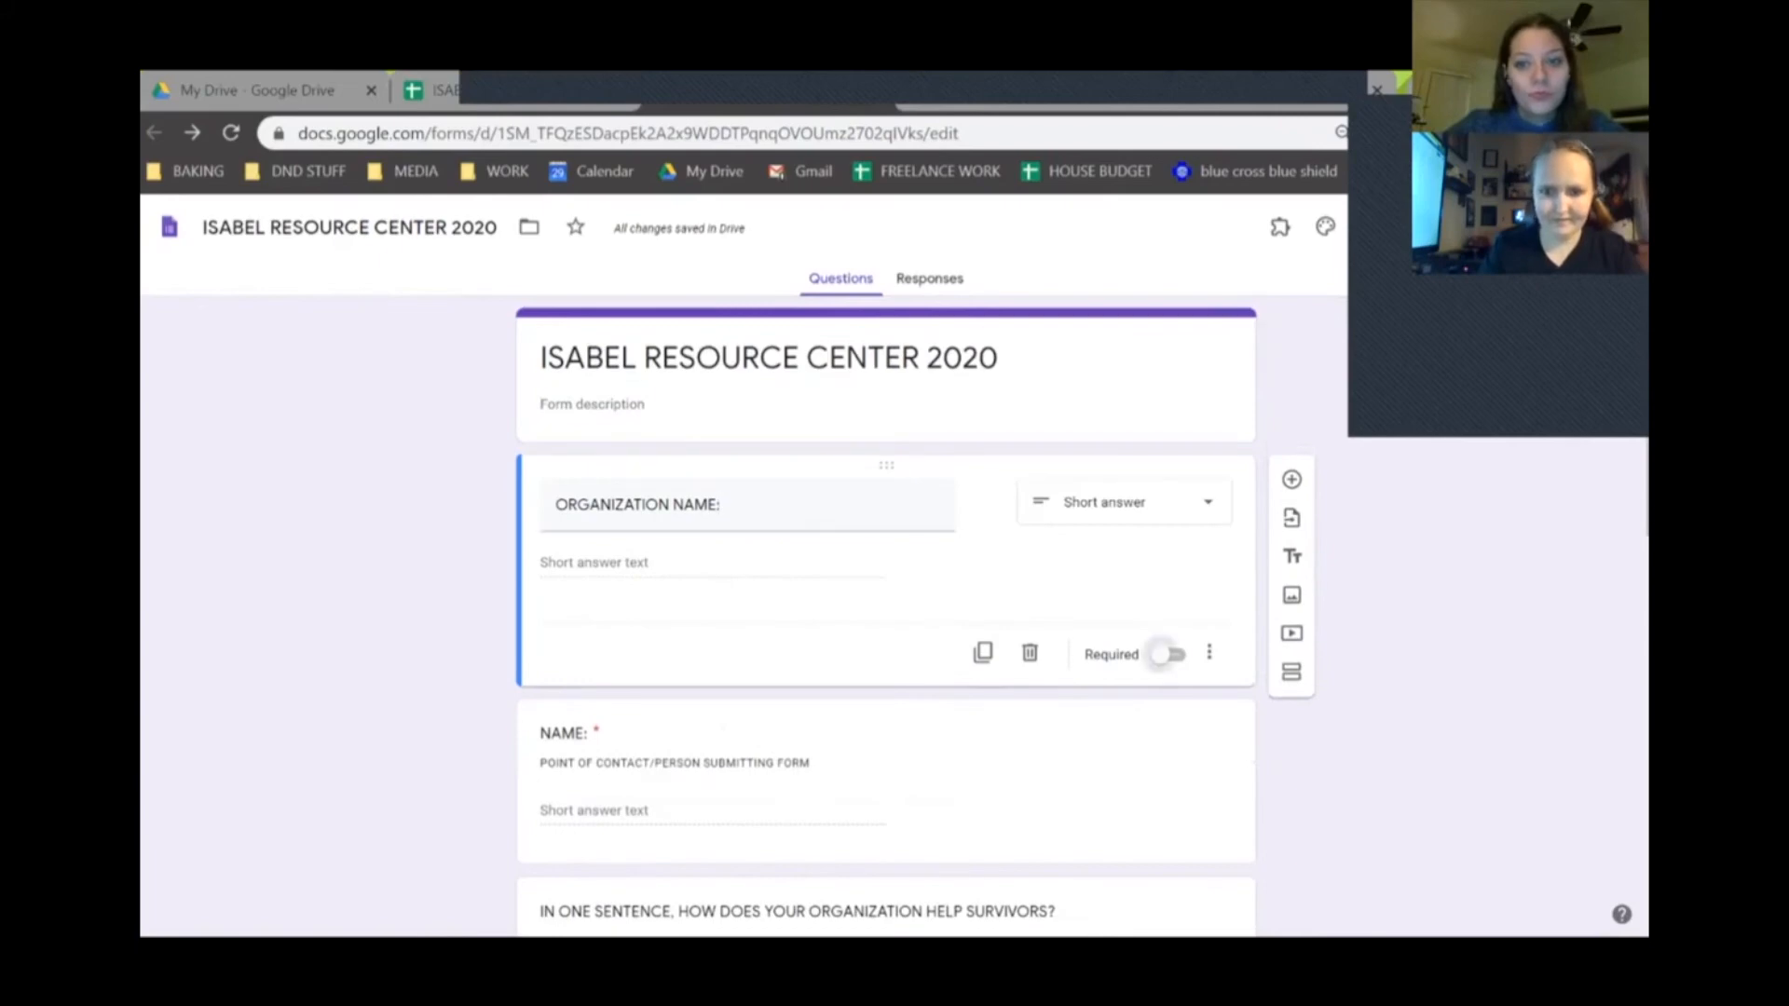
Step: Make the IN ONE SENTENCE, HOW DOES YOUR ORGANIZATION HELP SURVIVORS? and ORGANIZATION WEBSITE: questions required
scroll(1168, 654, "down", 3)
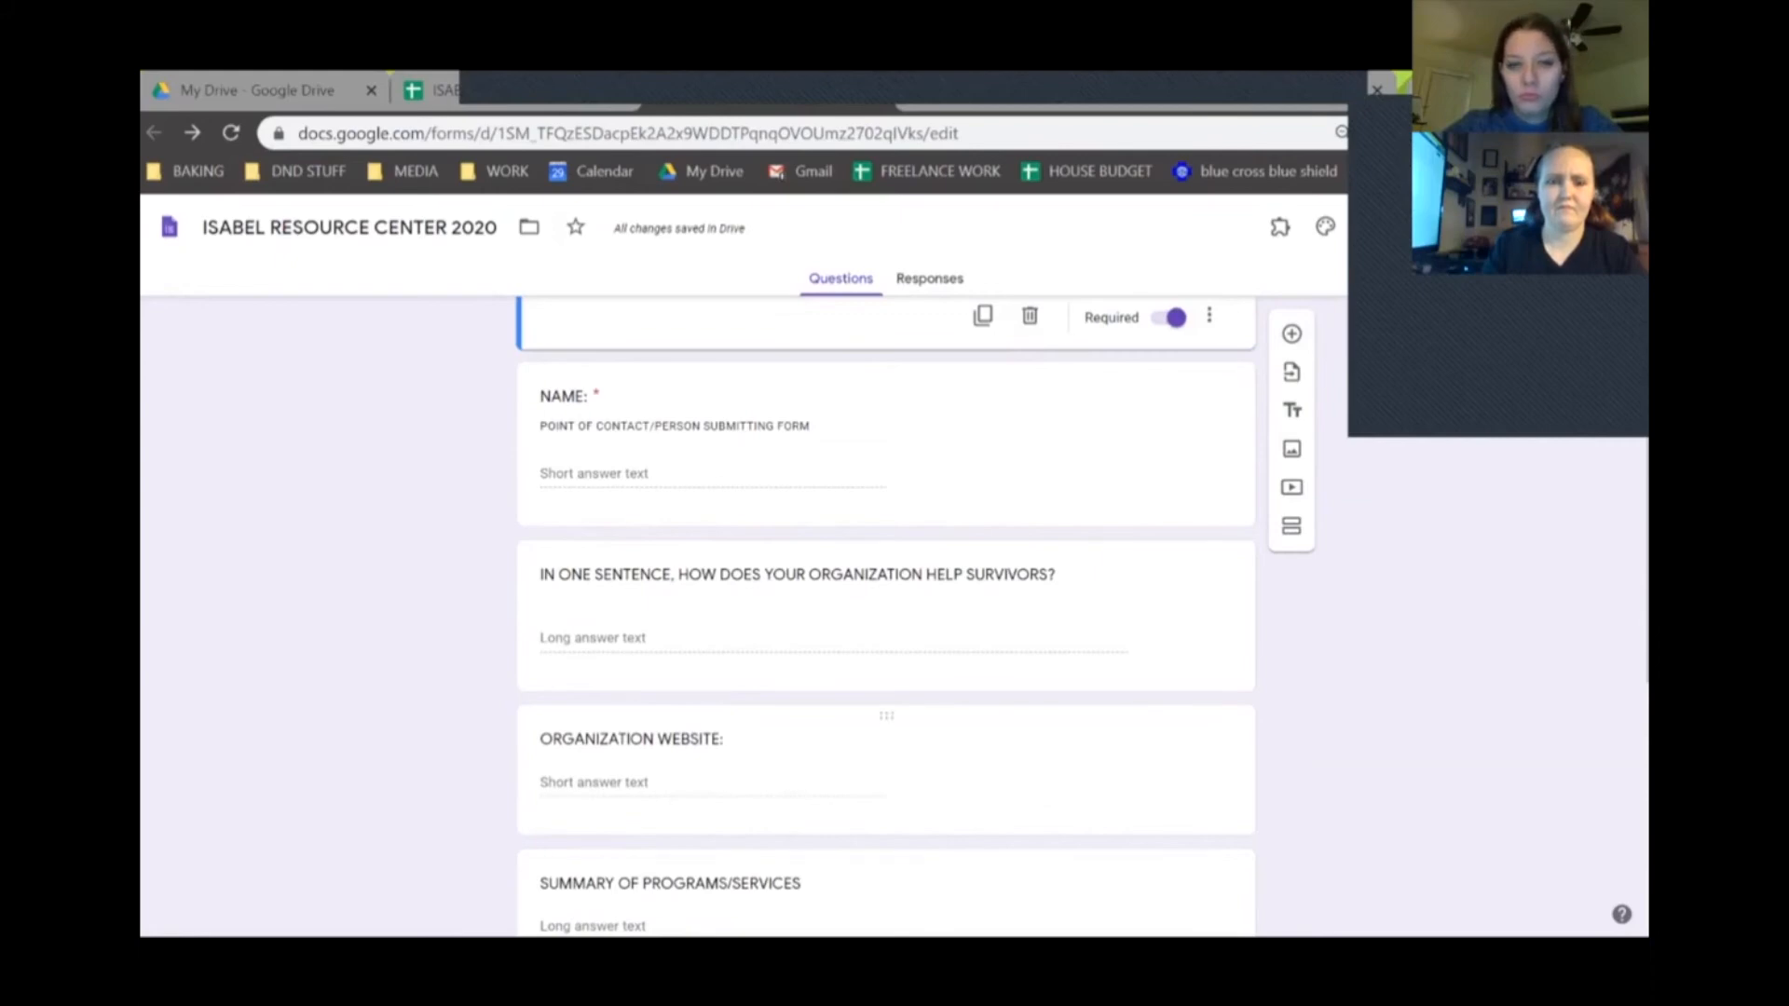
left_click(801, 461)
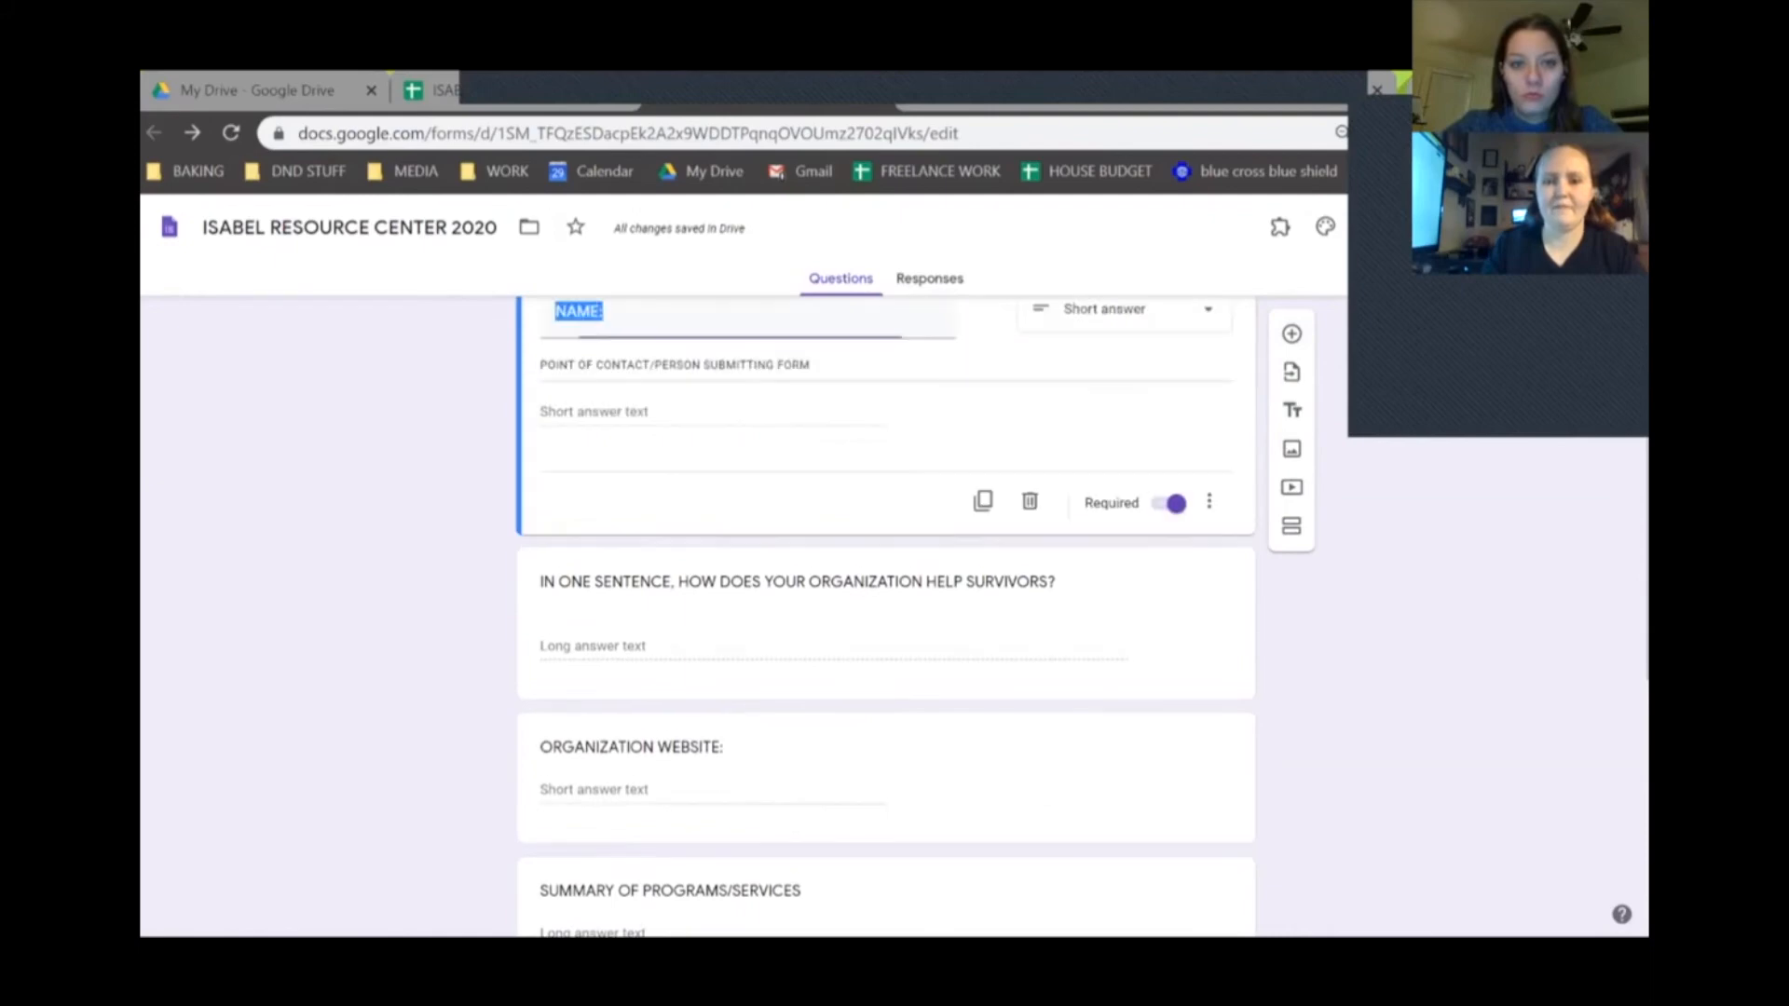
left_click(801, 461)
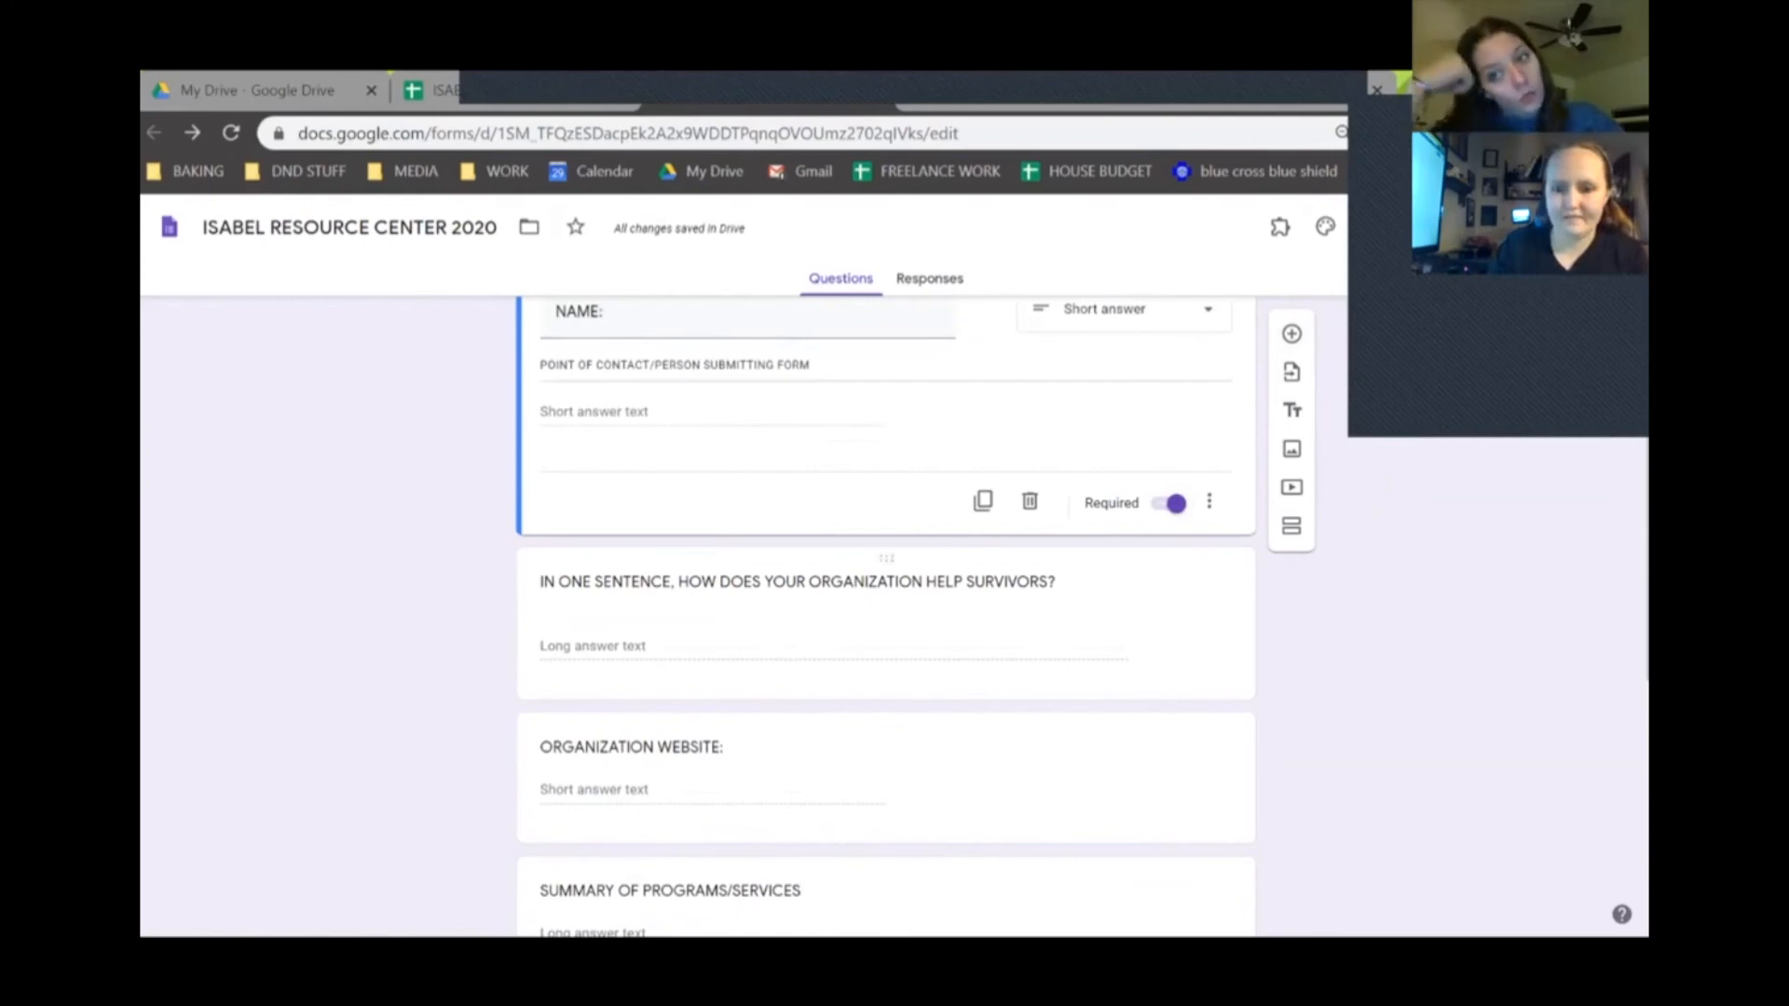
left_click(672, 582)
left_click(1167, 660)
scroll(886, 615, "down", 2)
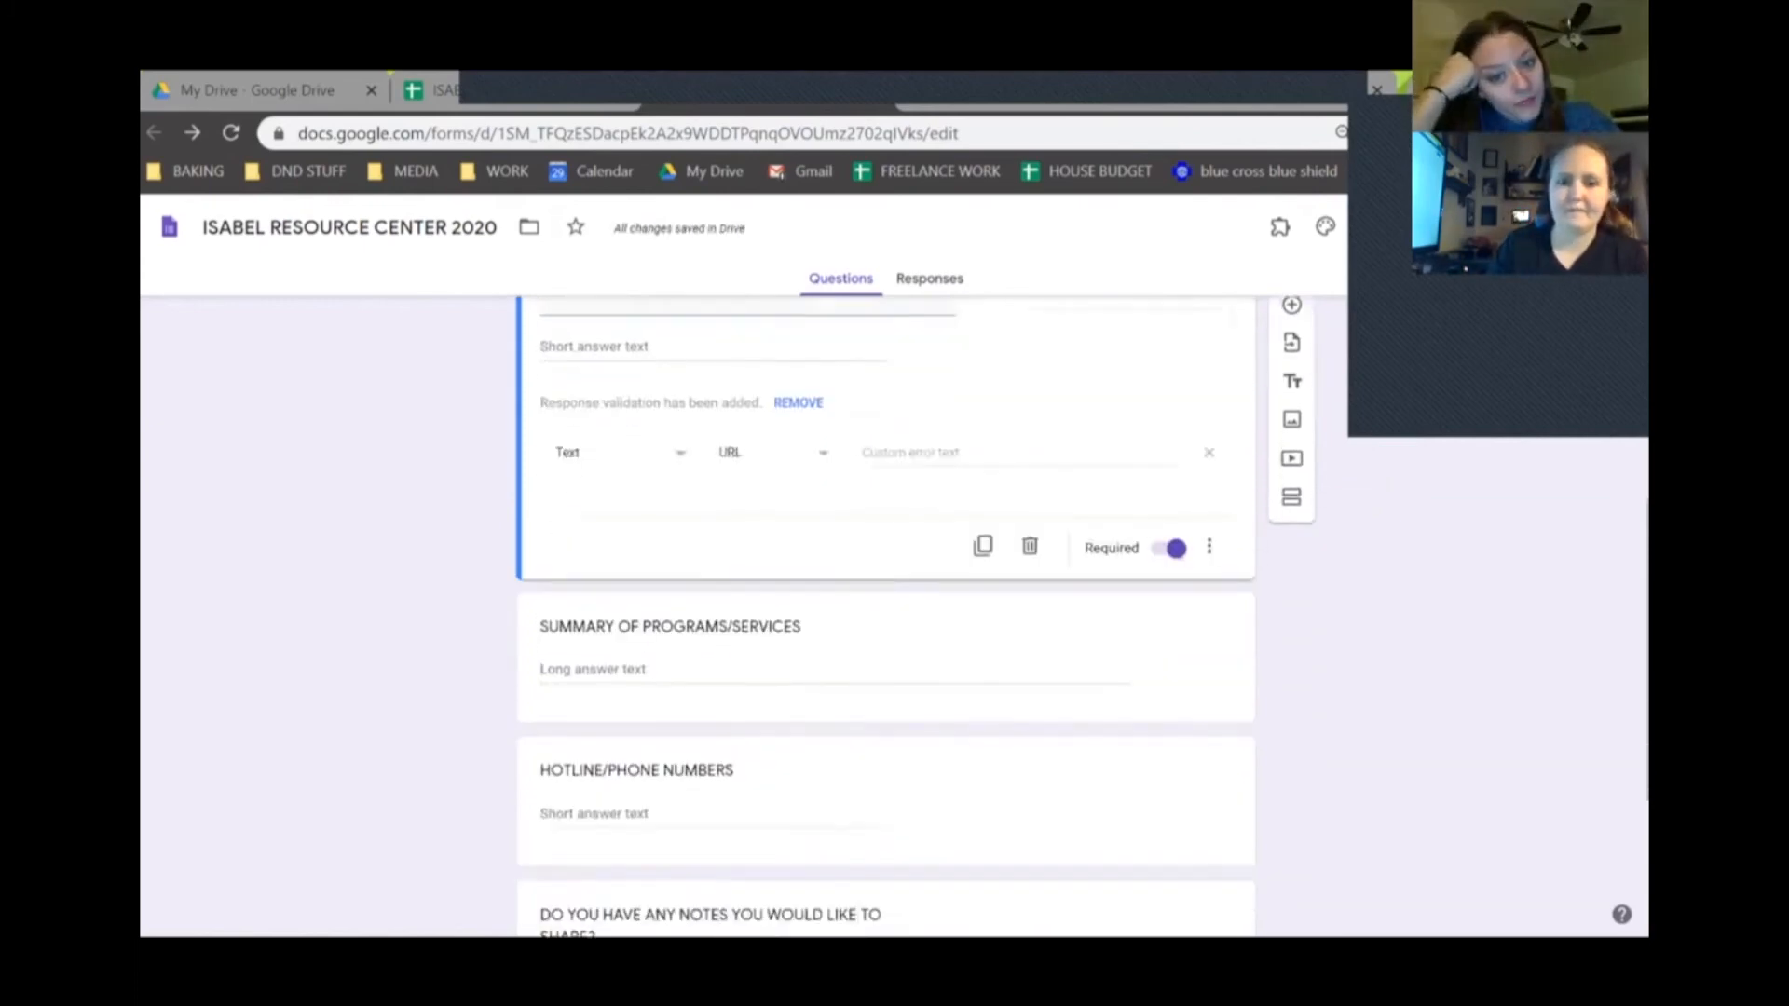
Step: Make the SUMMARY OF PROGRAMS/SERVICES question required
scroll(886, 615, "down", 2)
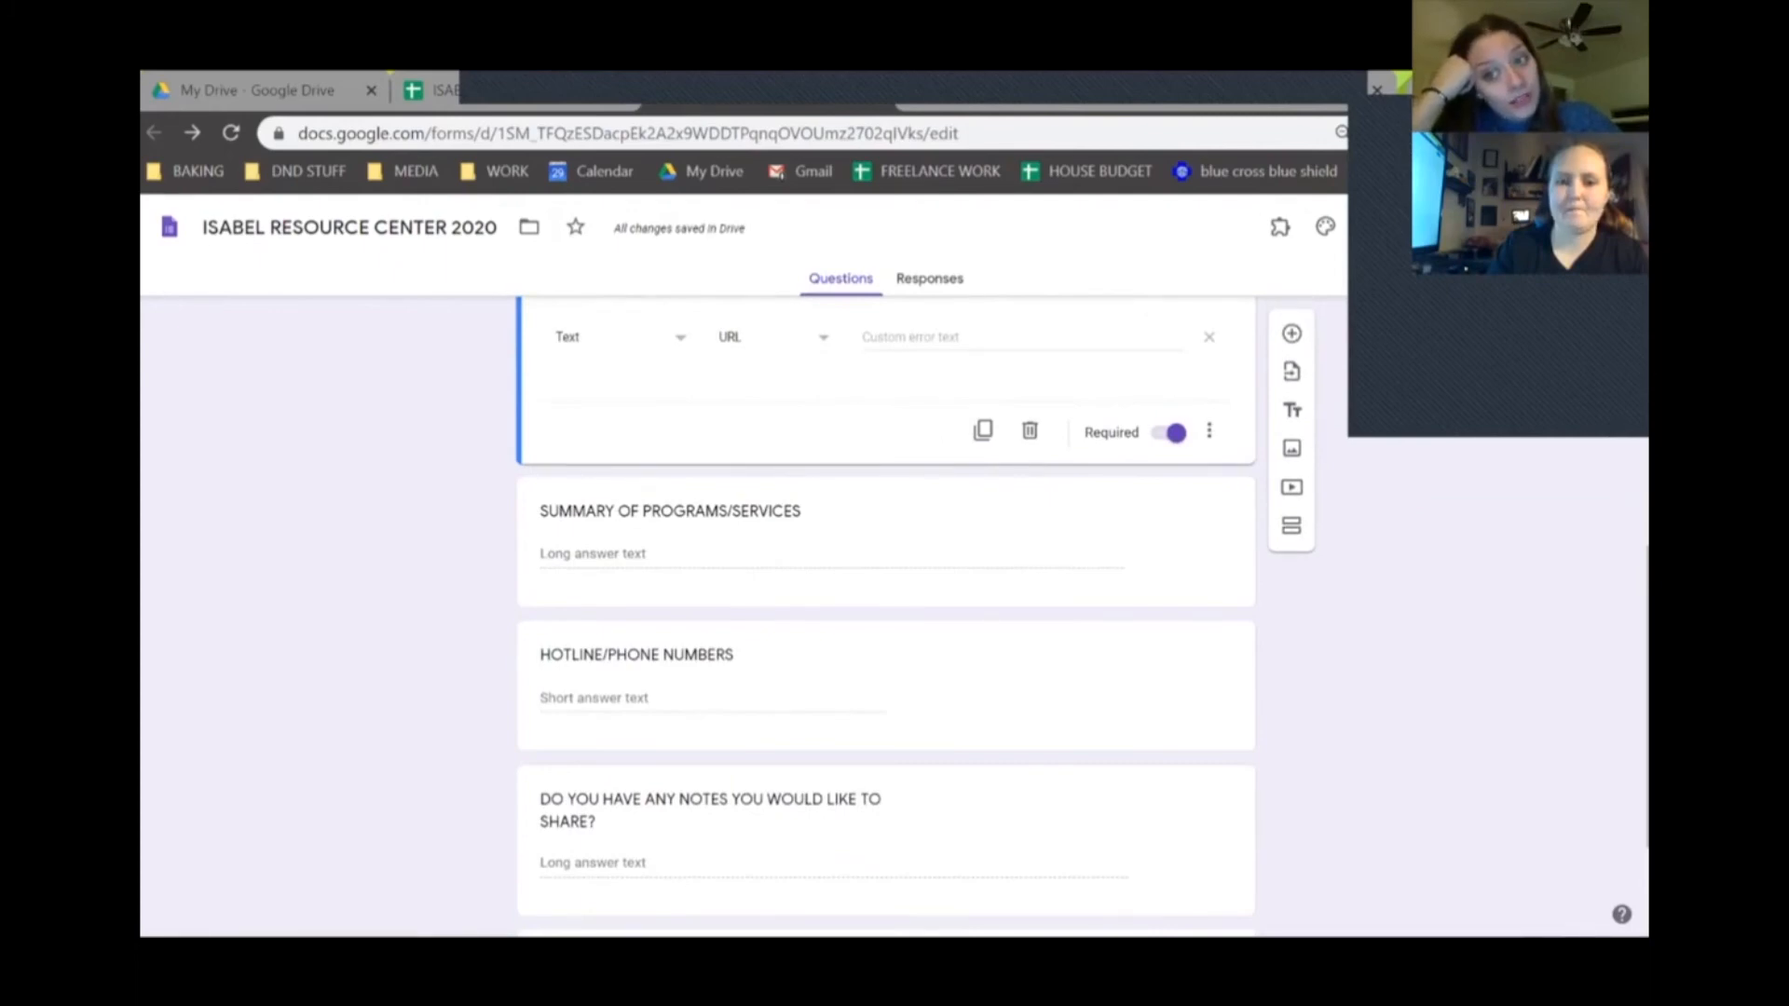
scroll(885, 615, "up", 2)
scroll(885, 615, "down", 2)
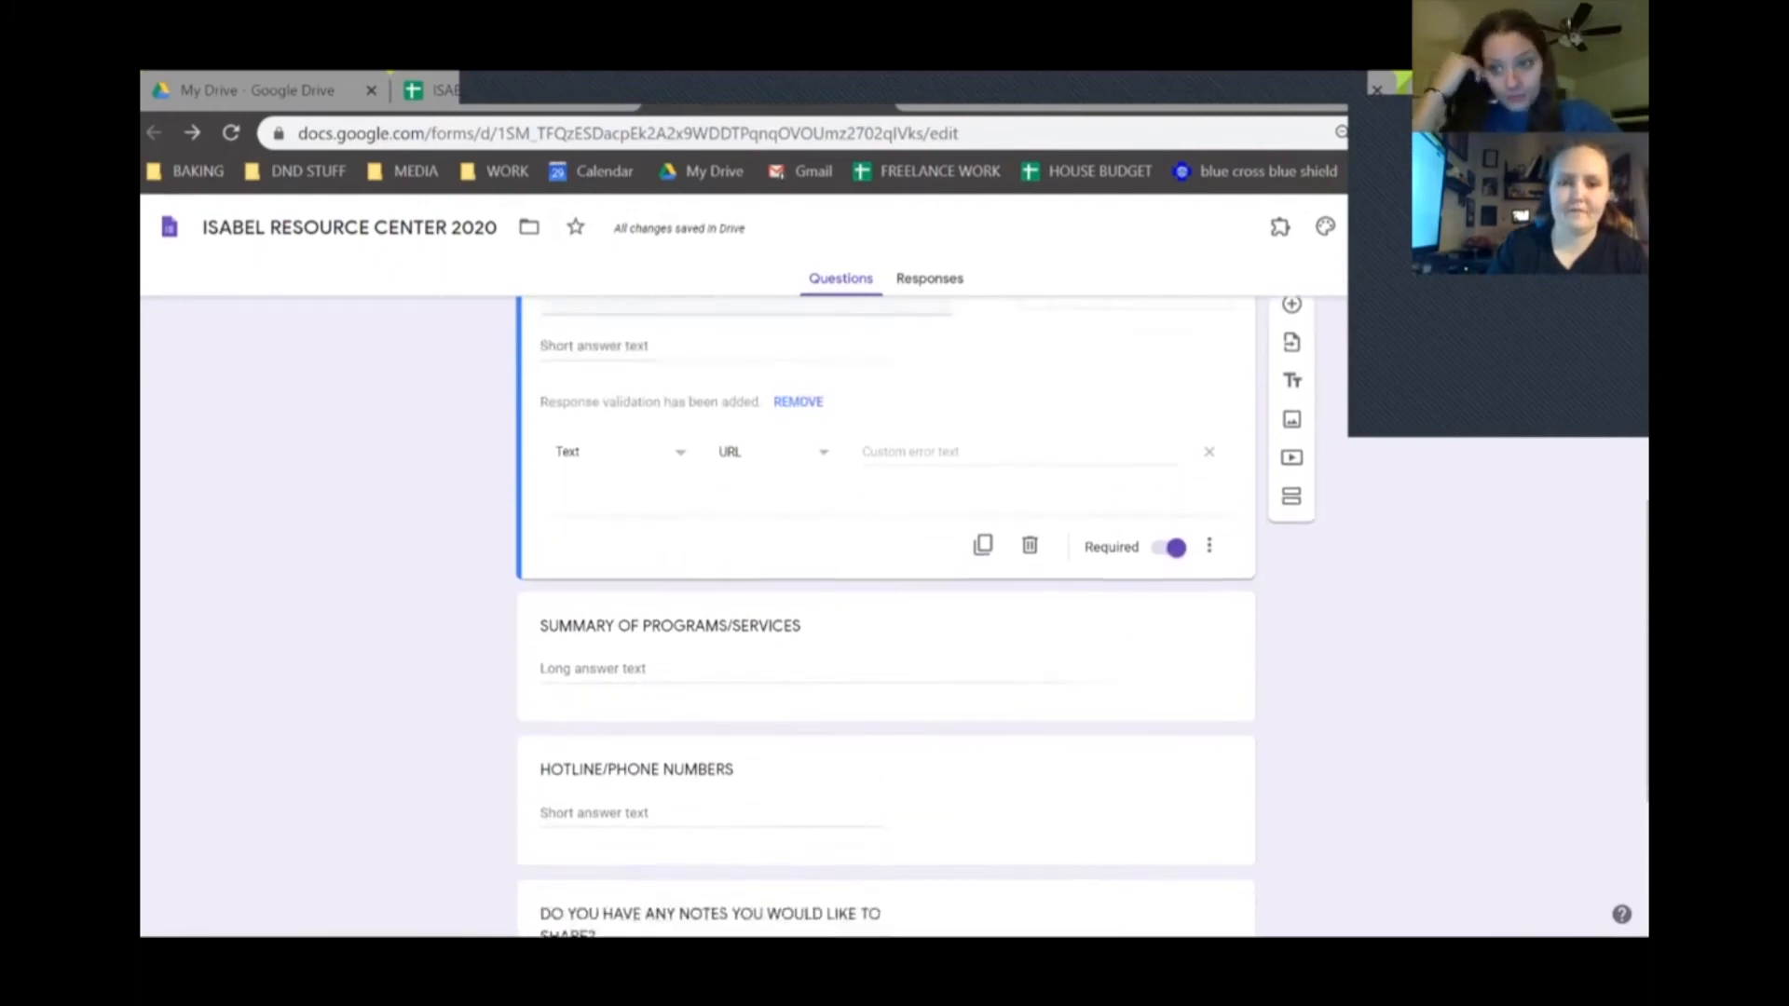
scroll(885, 615, "down", 3)
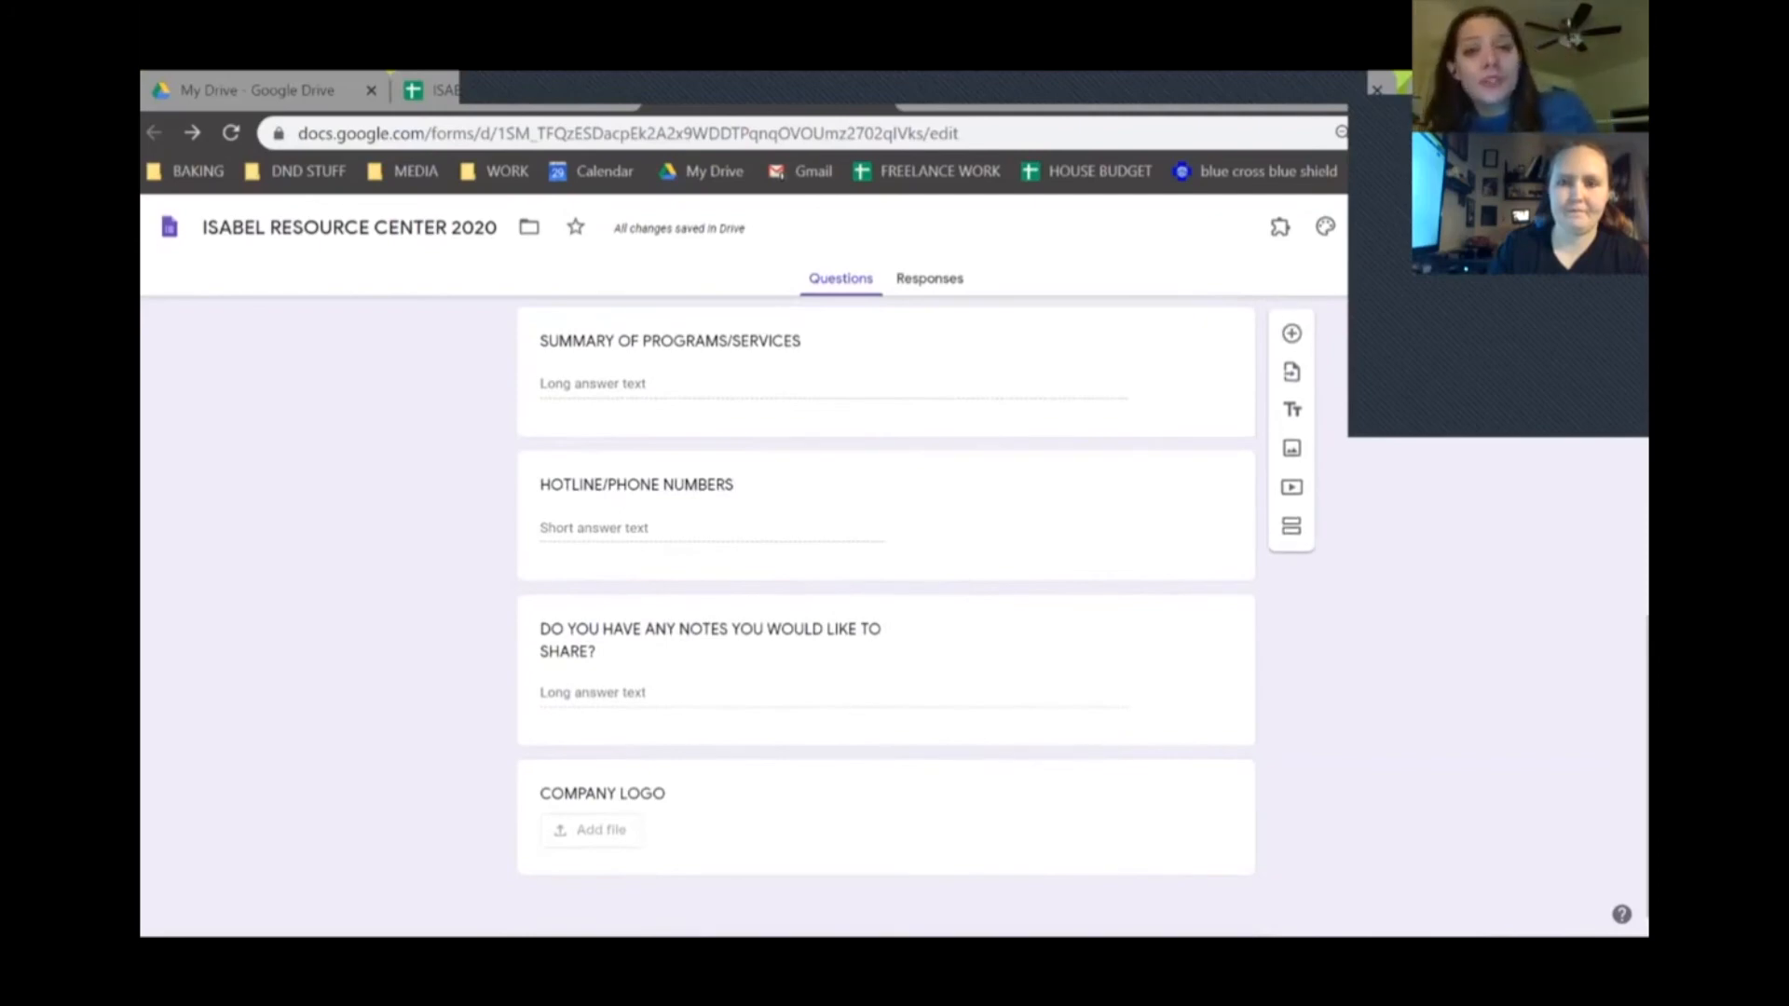
scroll(885, 615, "up", 4)
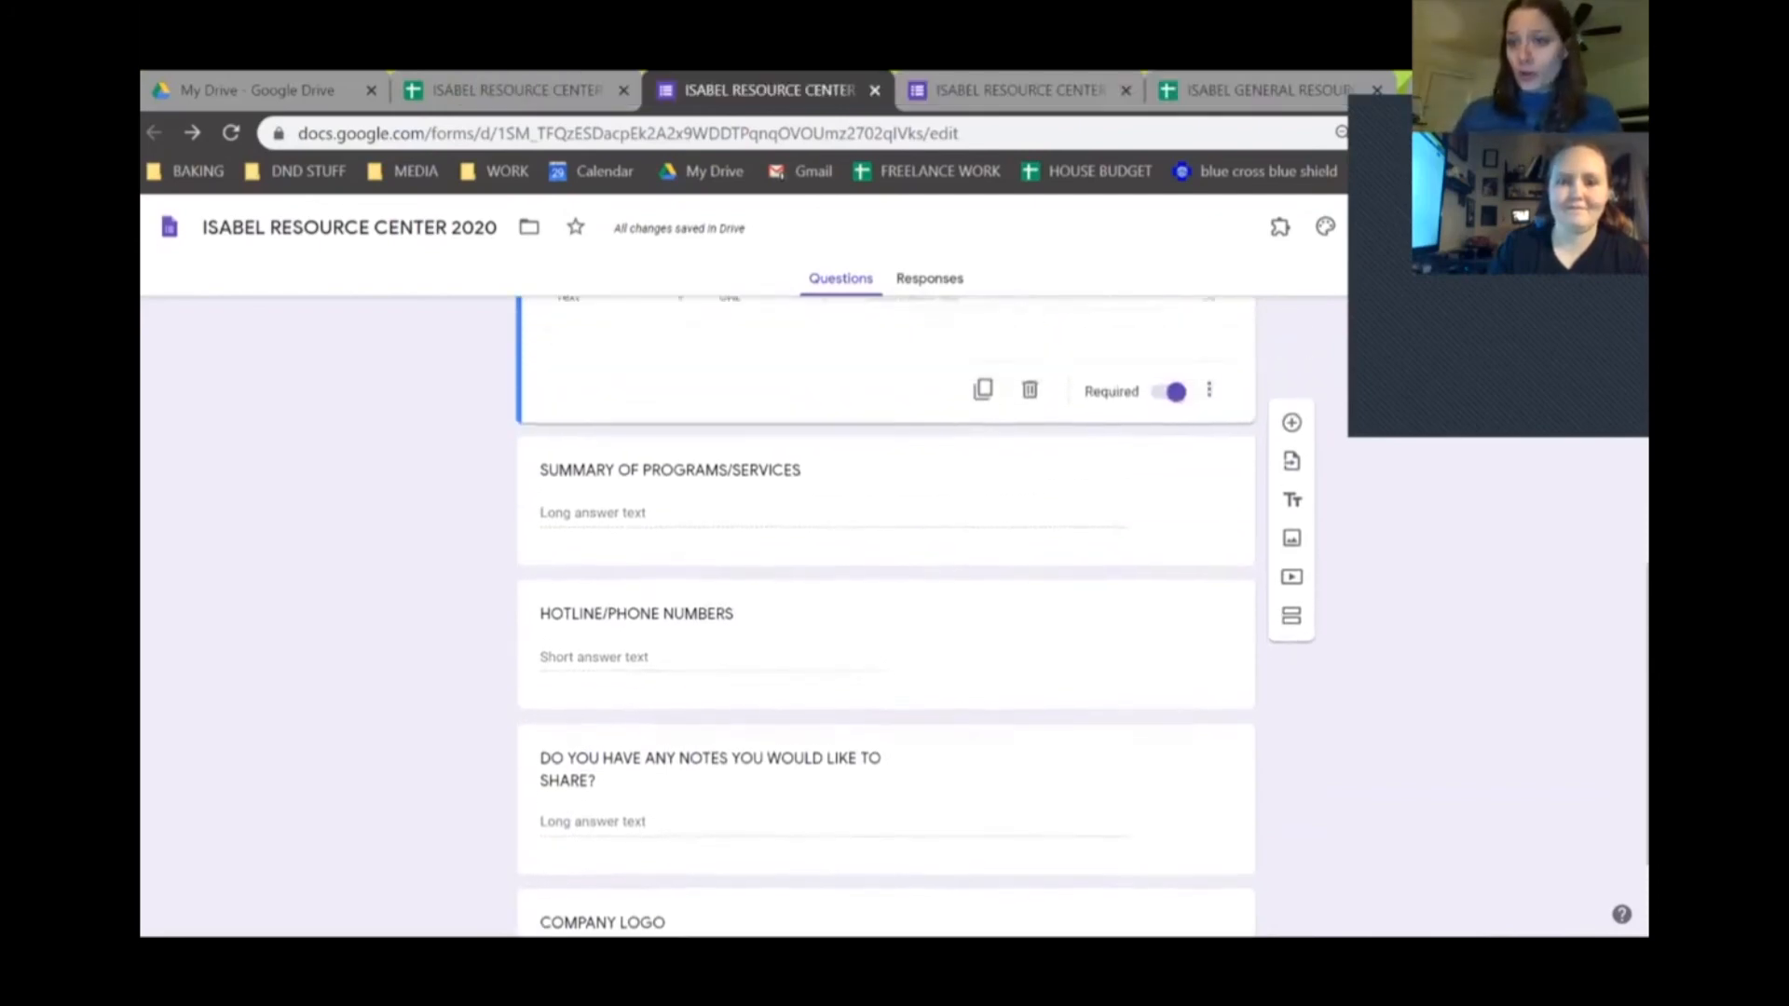
scroll(886, 615, "up", 5)
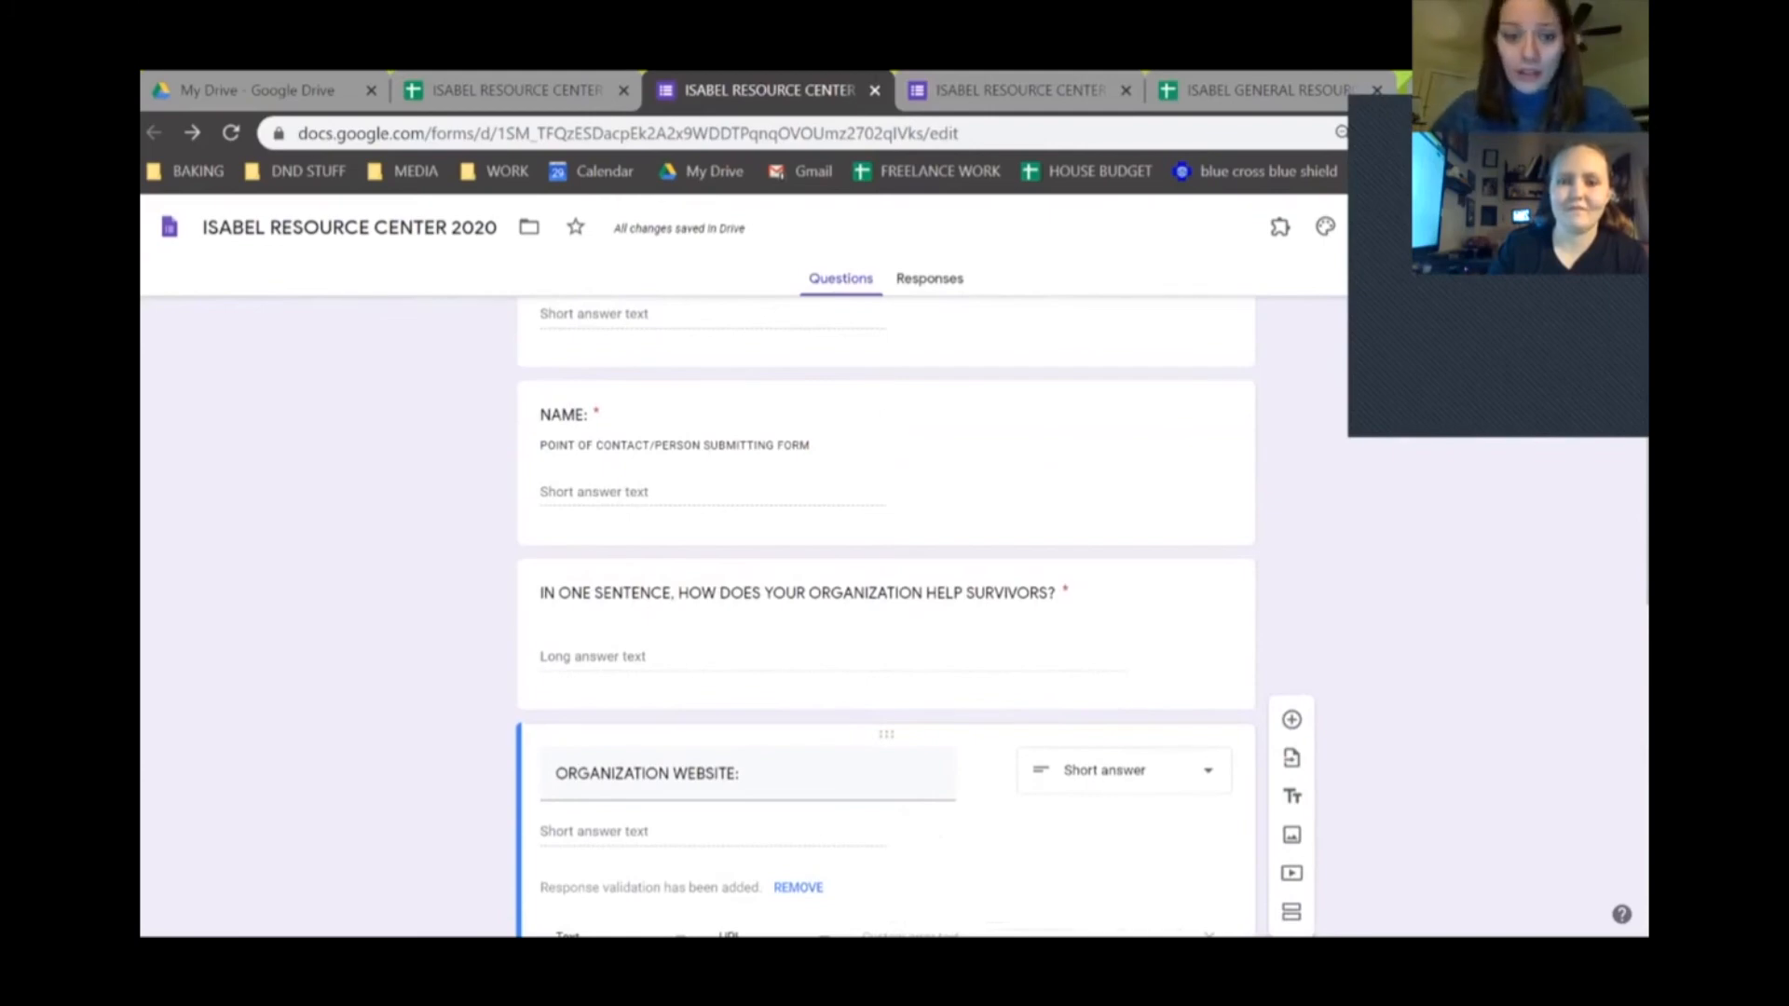
scroll(885, 615, "down", 5)
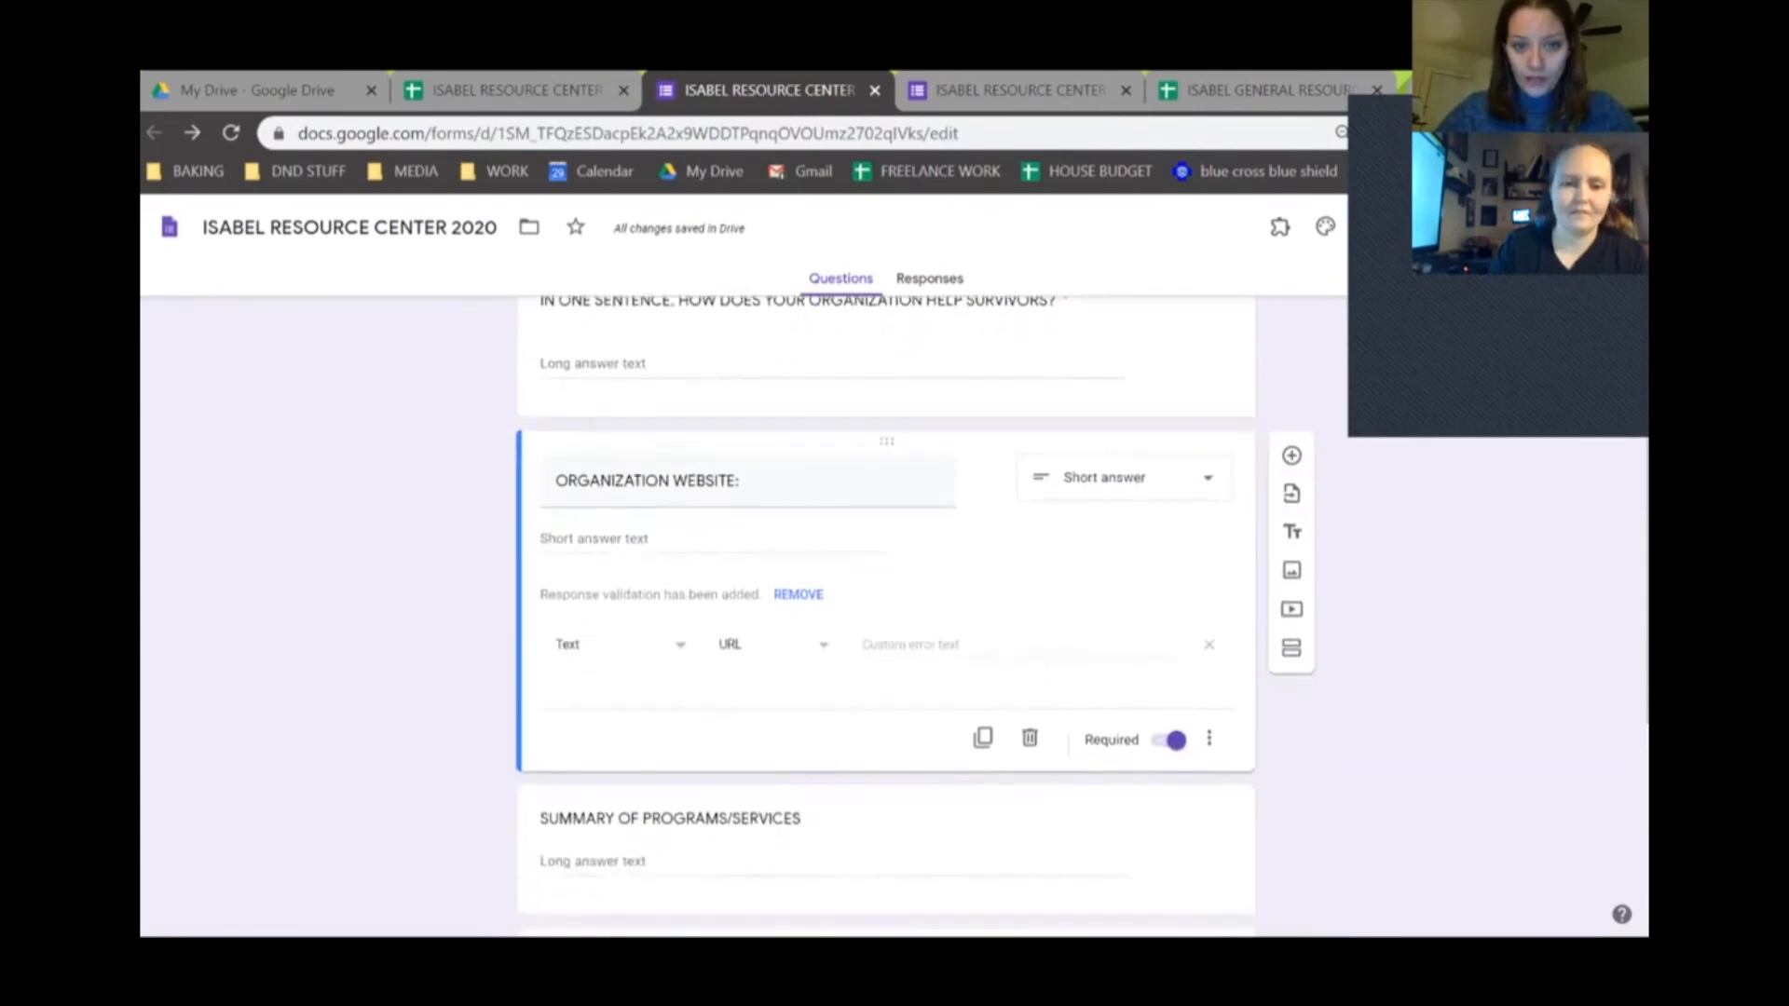
scroll(886, 615, "down", 4)
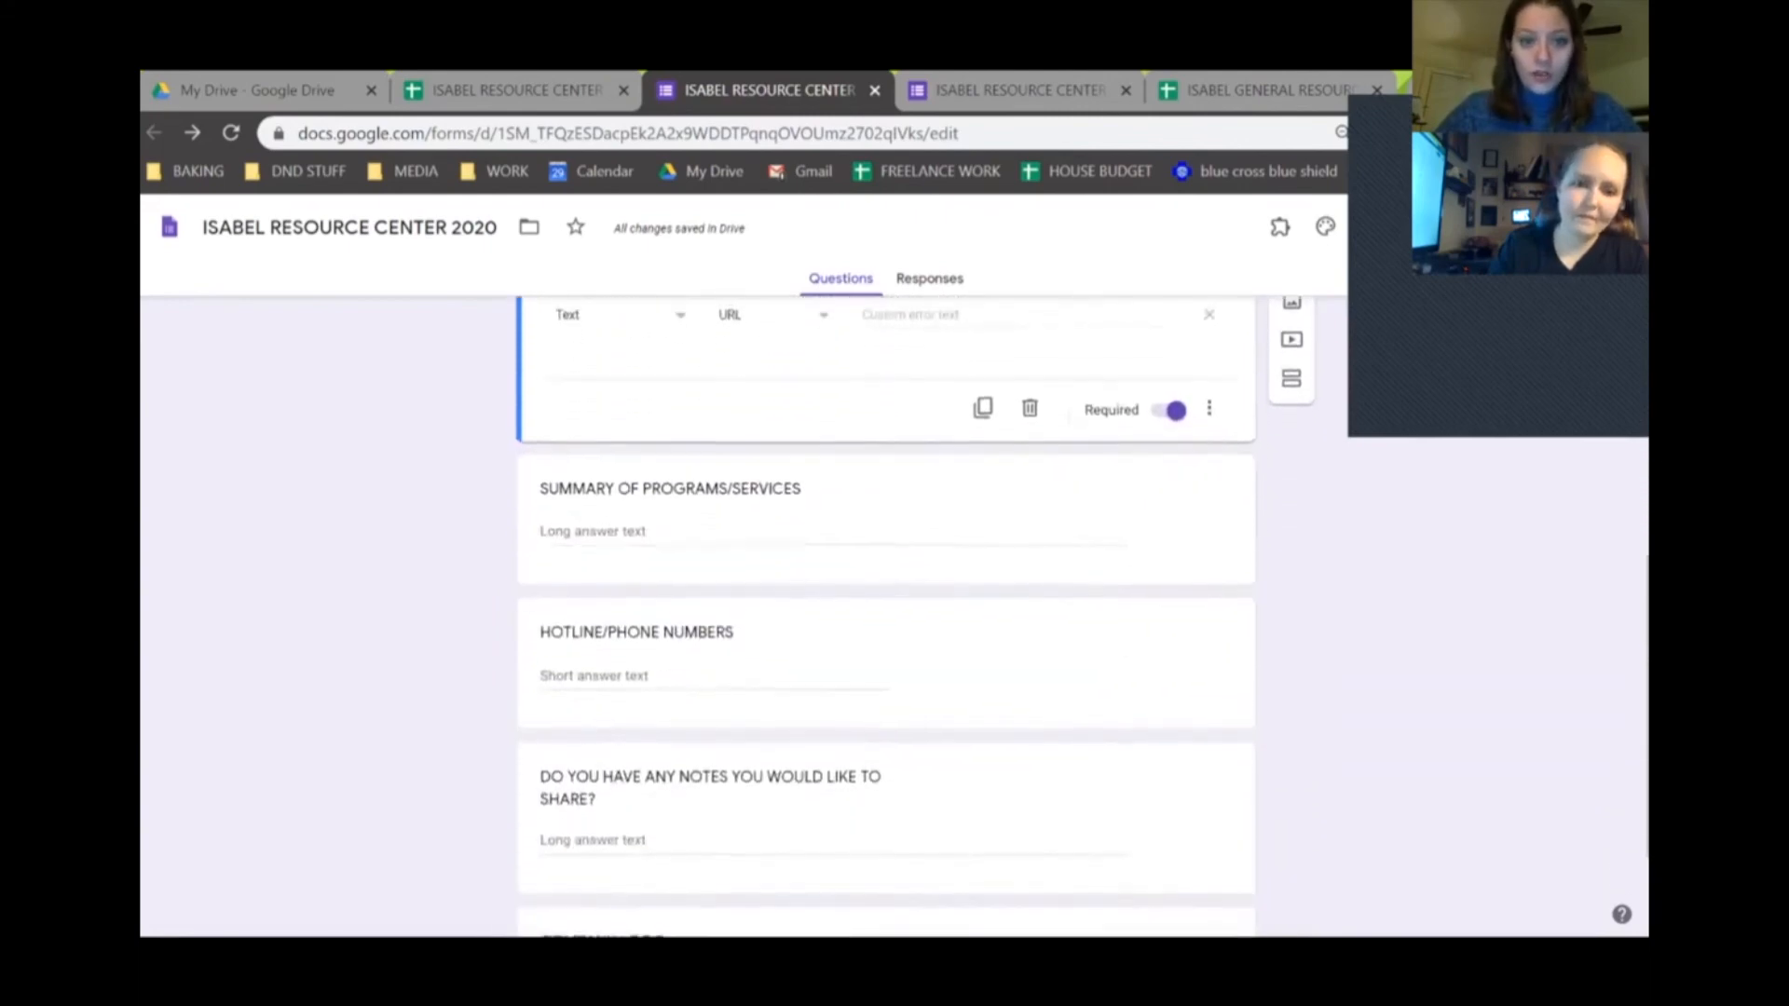
left_click(885, 373)
left_click(1168, 599)
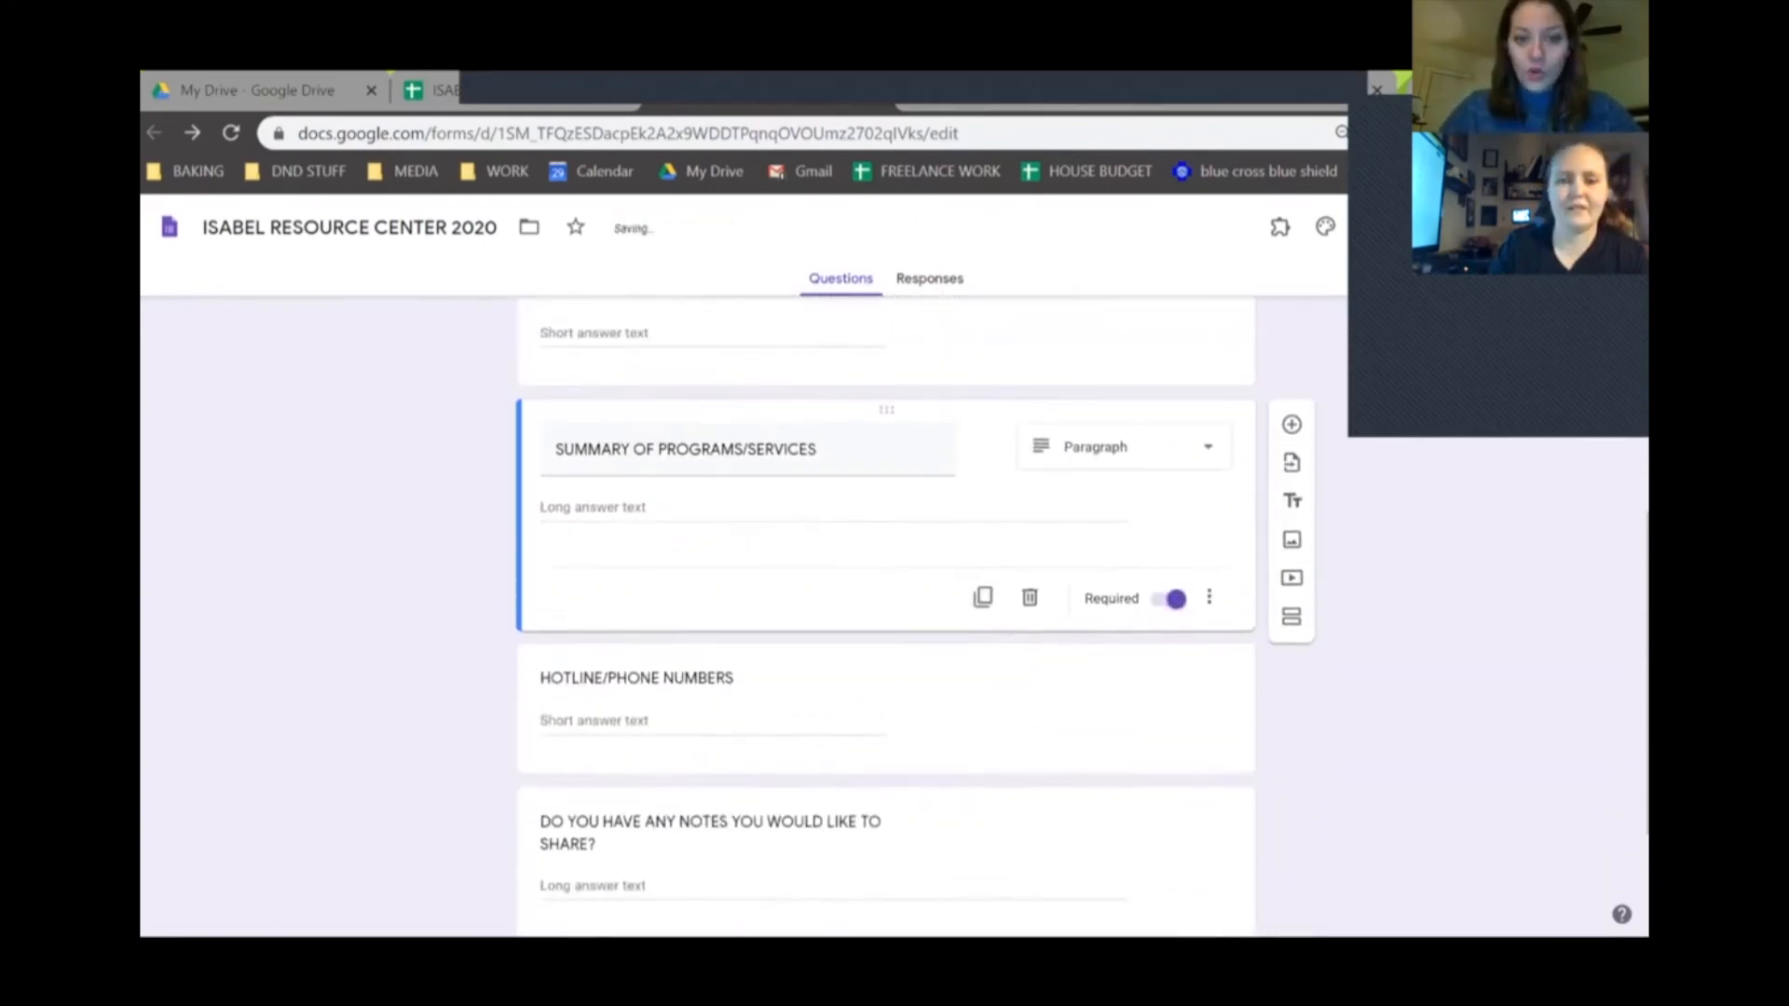
scroll(885, 615, "down", 2)
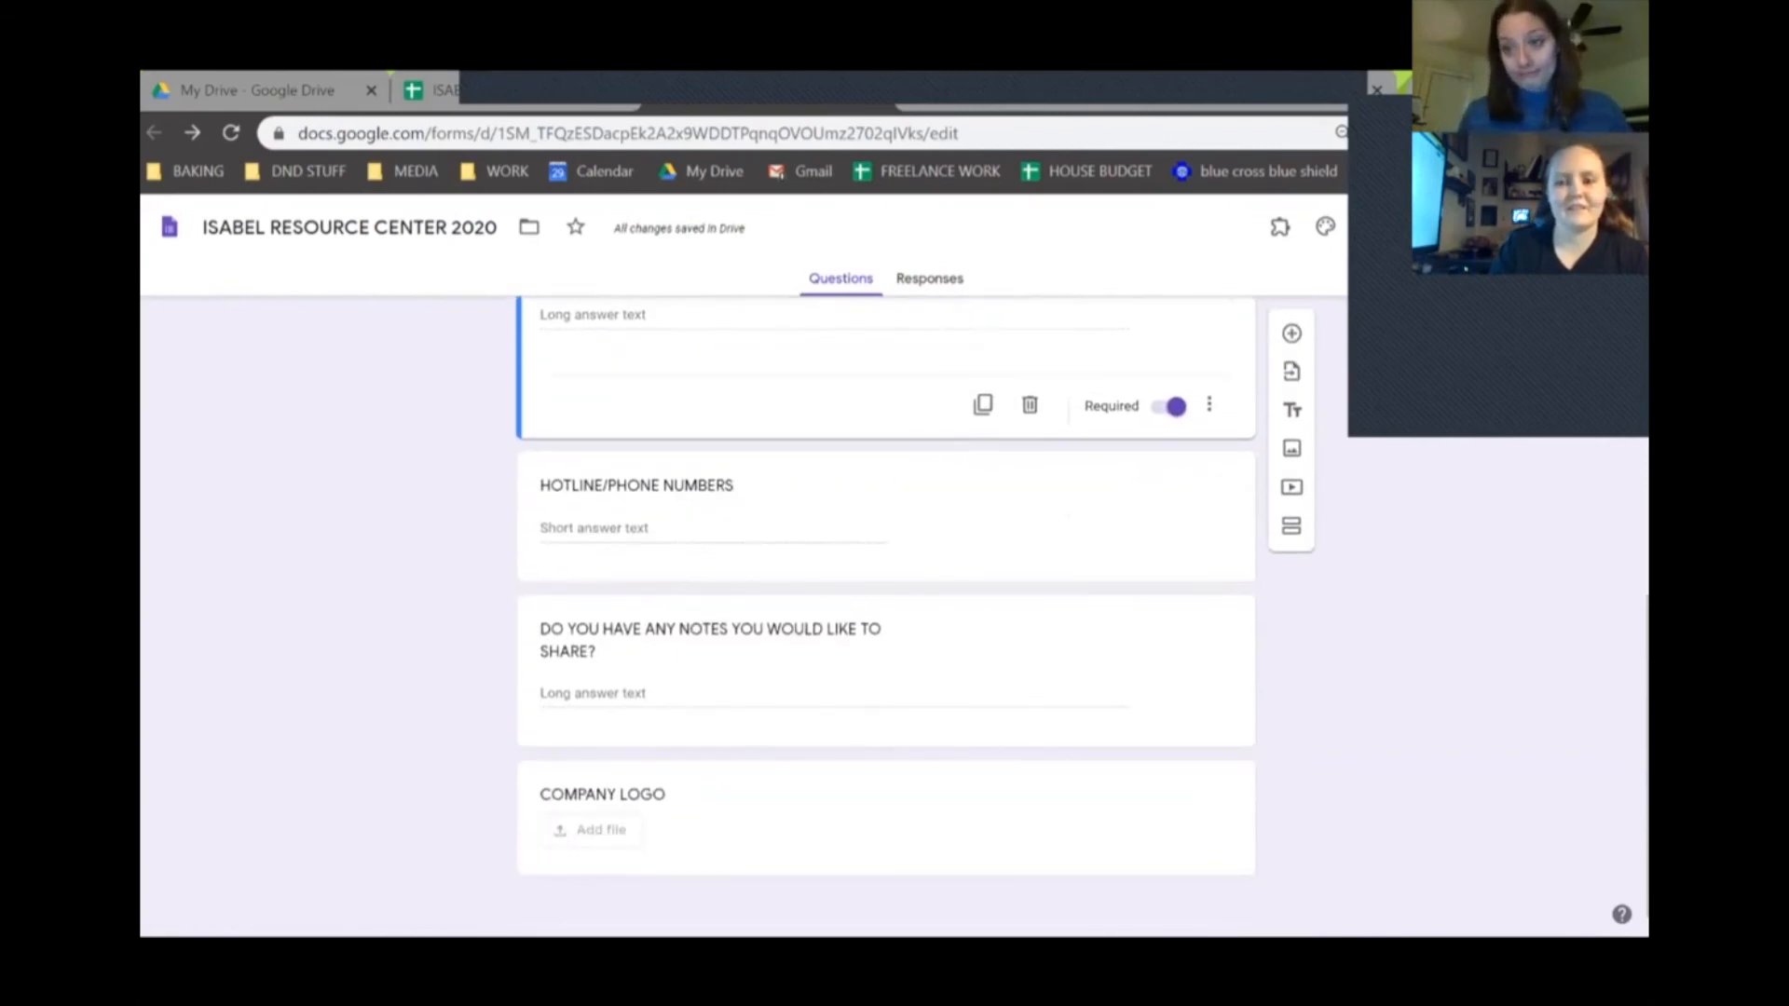
left_click(885, 812)
scroll(885, 615, "up", 1)
scroll(885, 615, "up", 5)
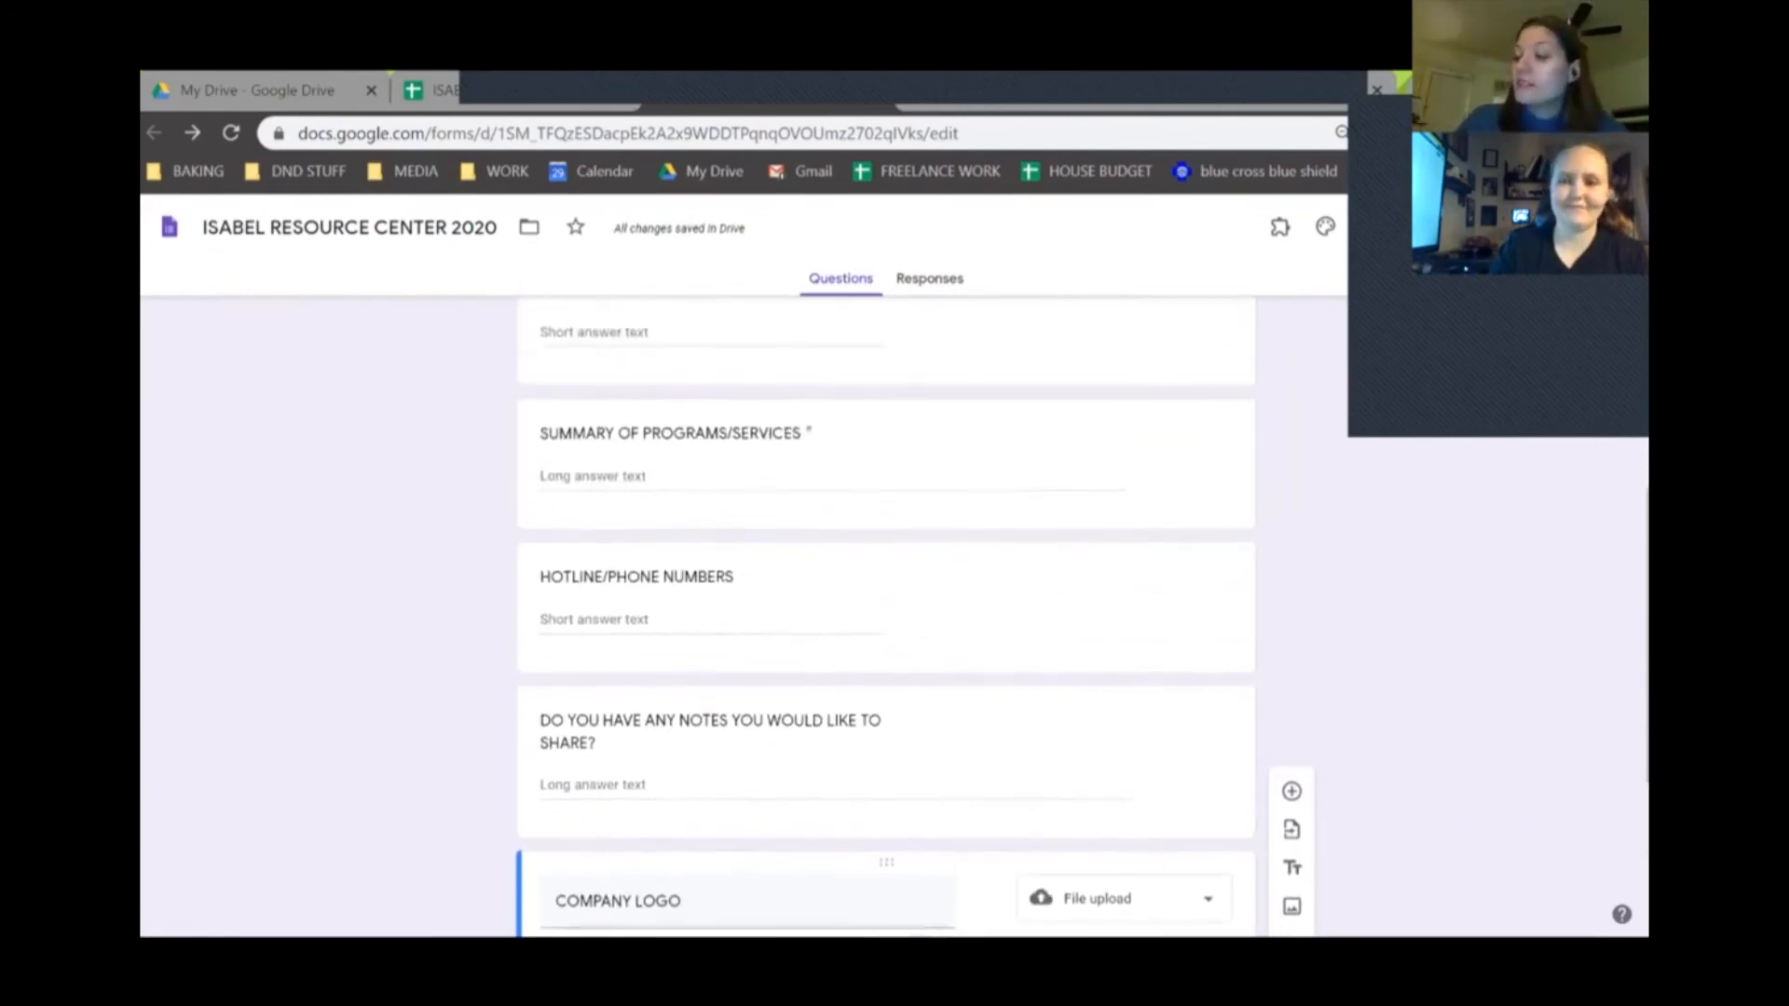
scroll(885, 615, "up", 3)
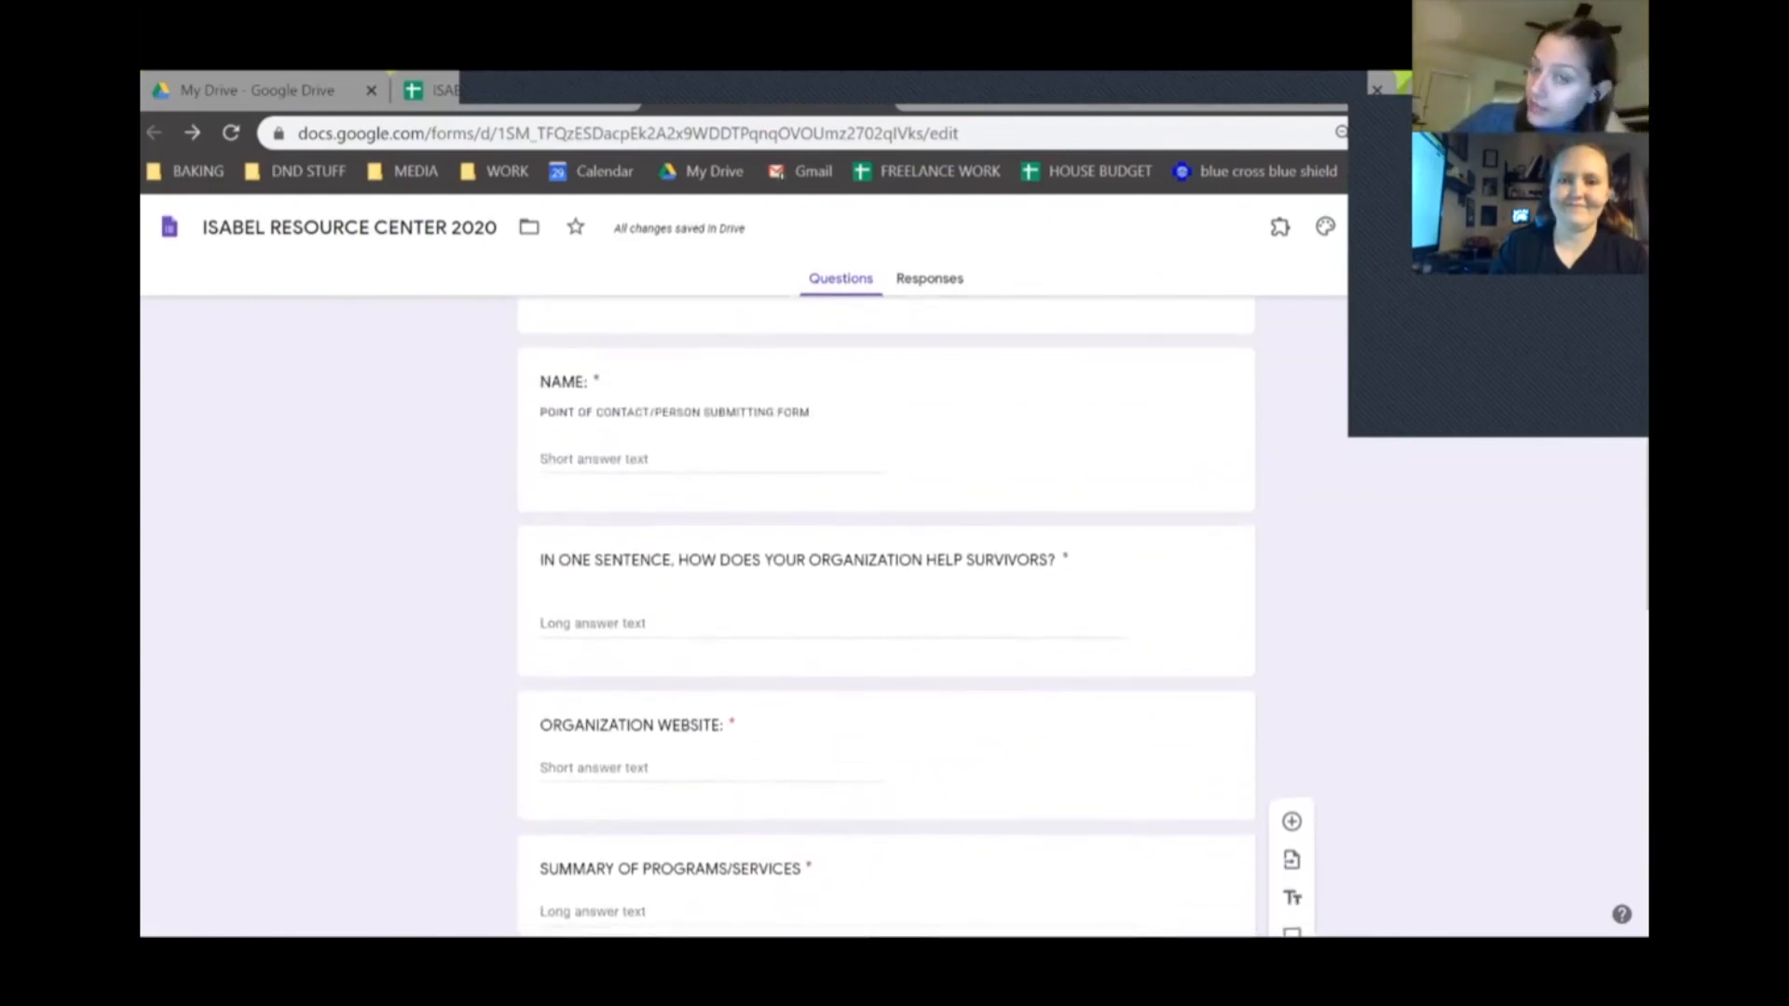
Step: Add a second section after COMPANY LOGO with a multiple-choice question titled I AGREED TO THE FOLLOWING STATEMENT
left_click(675, 554)
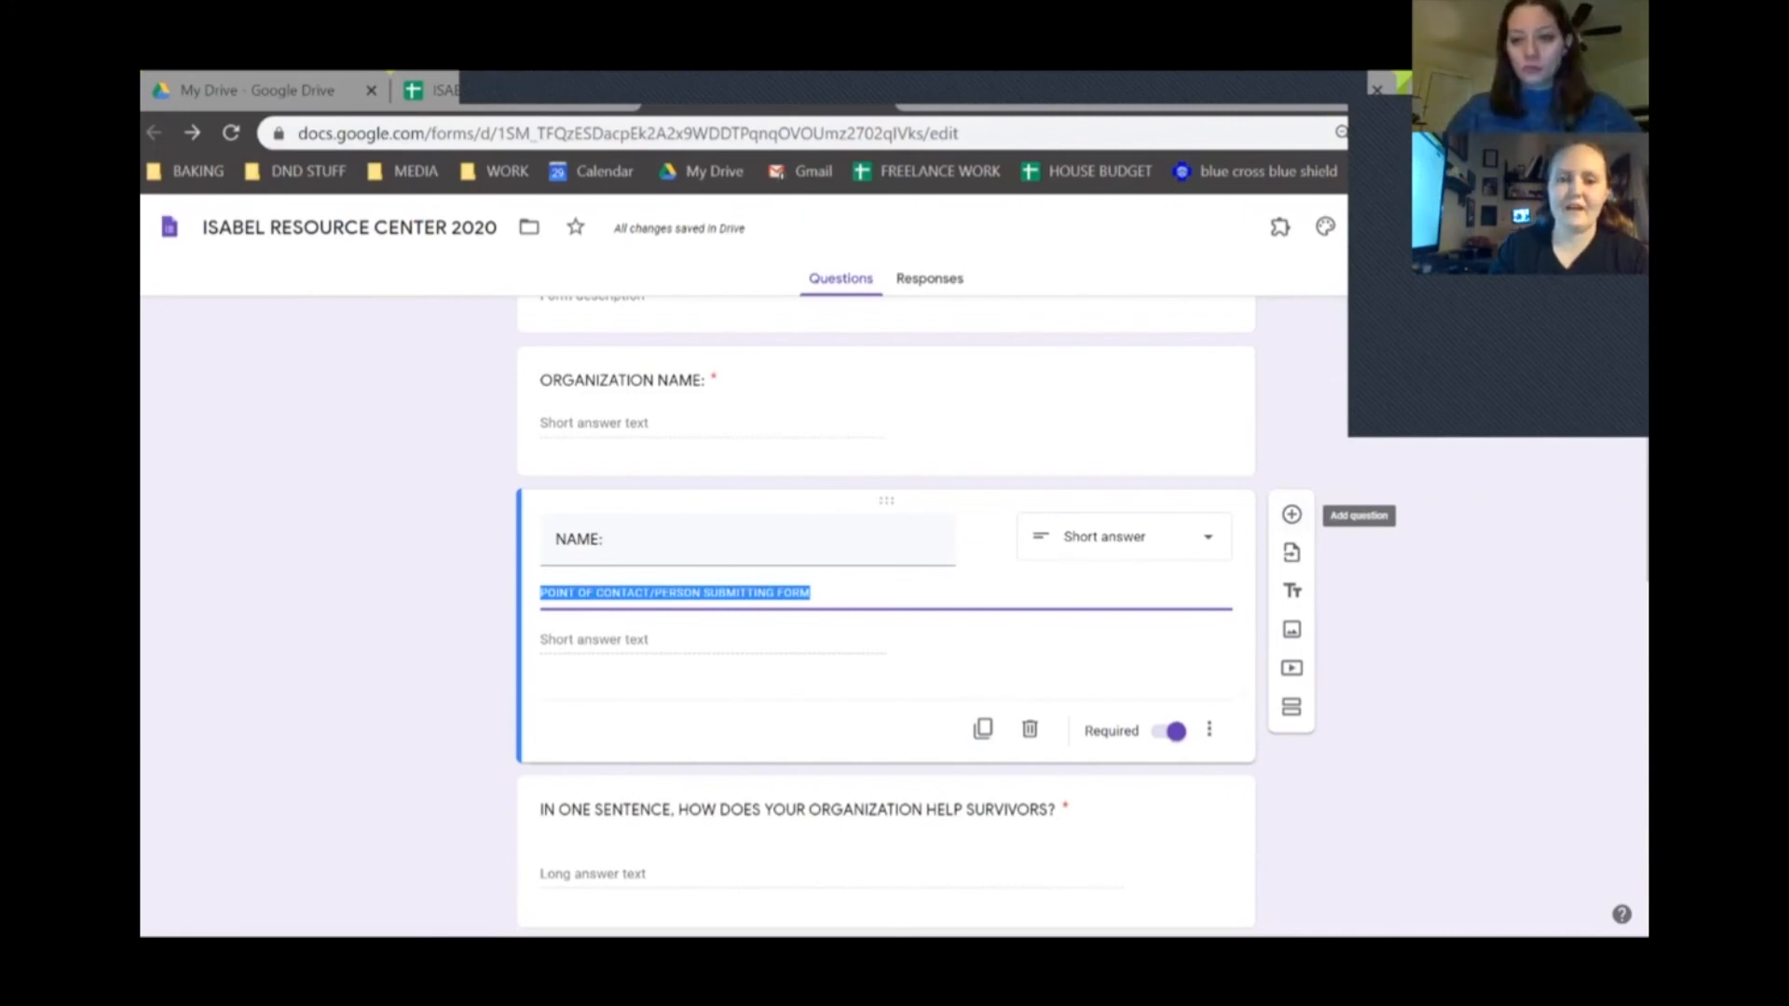
left_click(1291, 514)
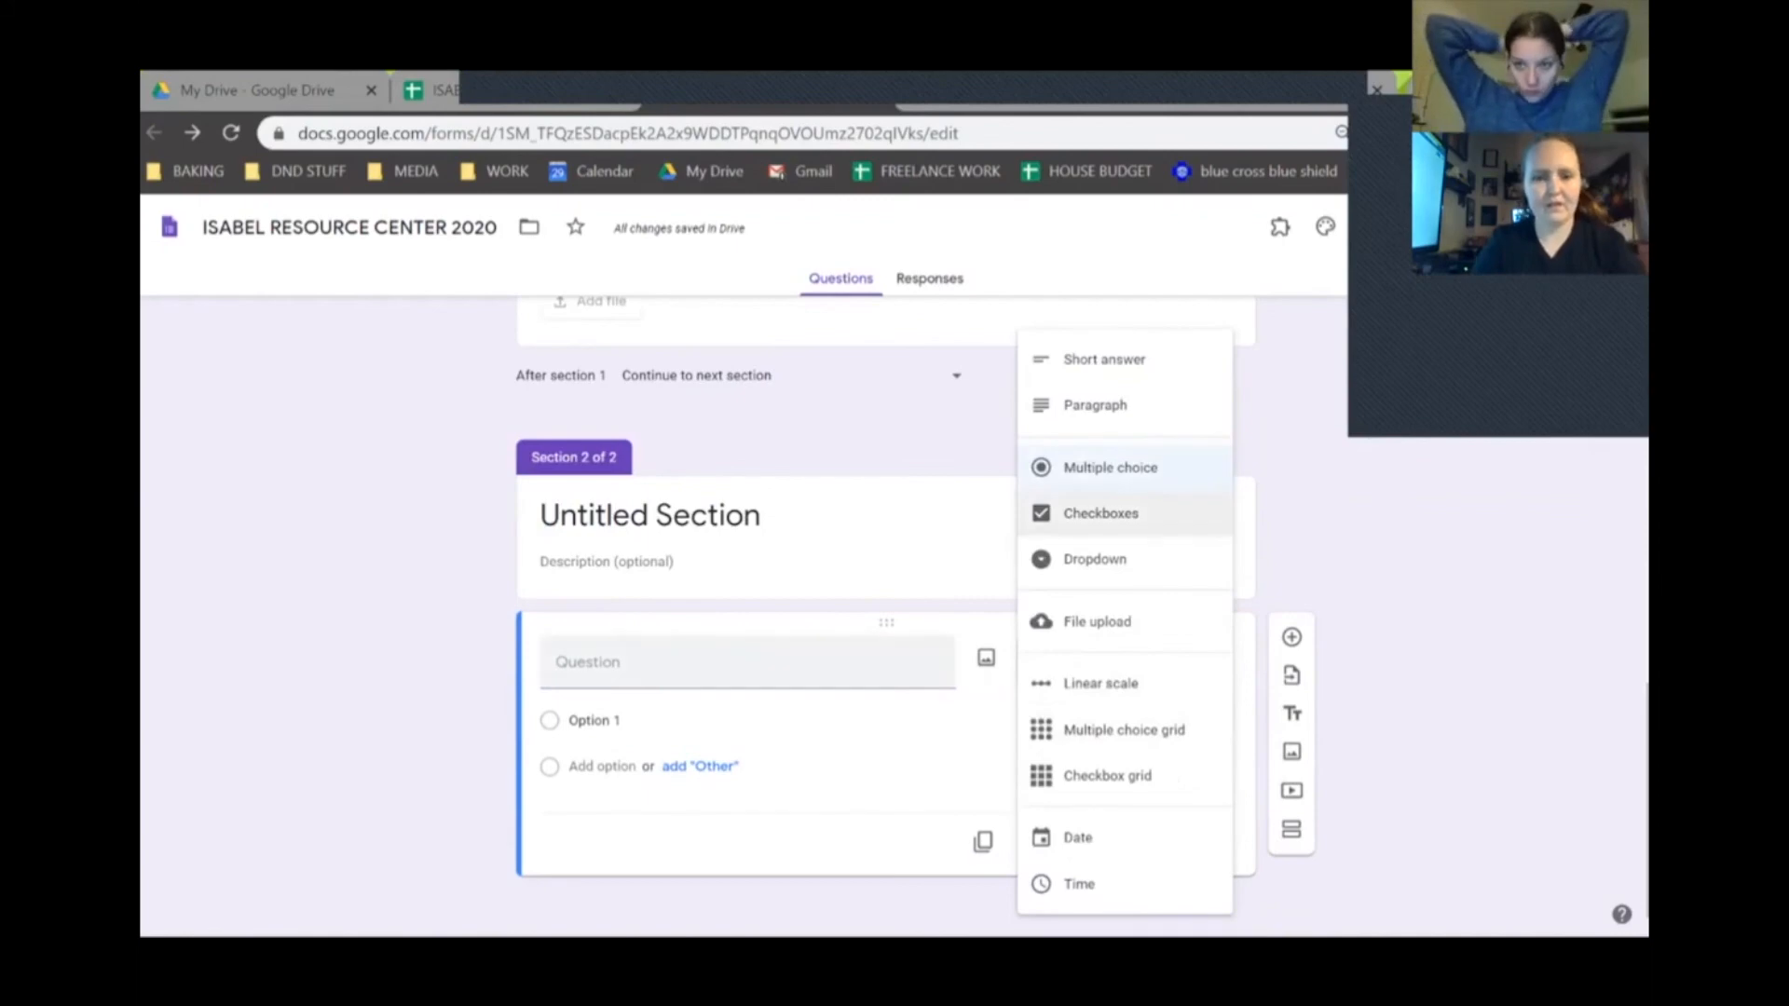
left_click(1110, 468)
type("I")
key("BackSpace")
type("I AGREED")
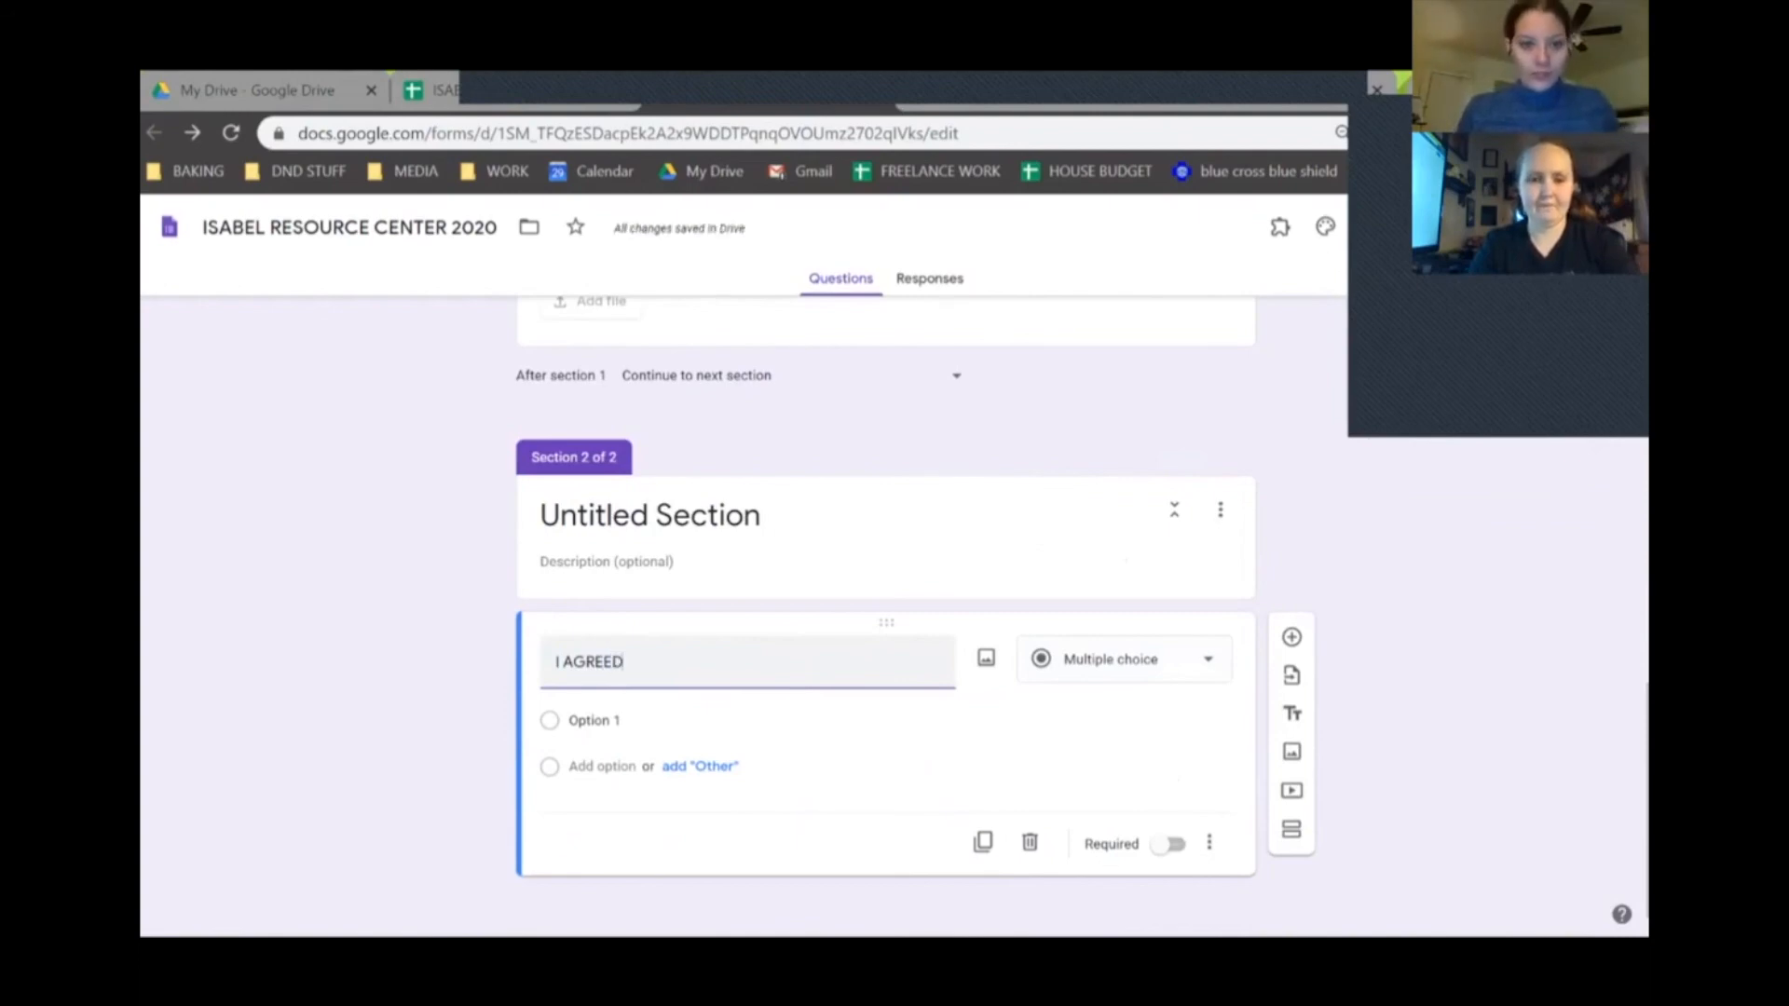
type(" TO THE FOL")
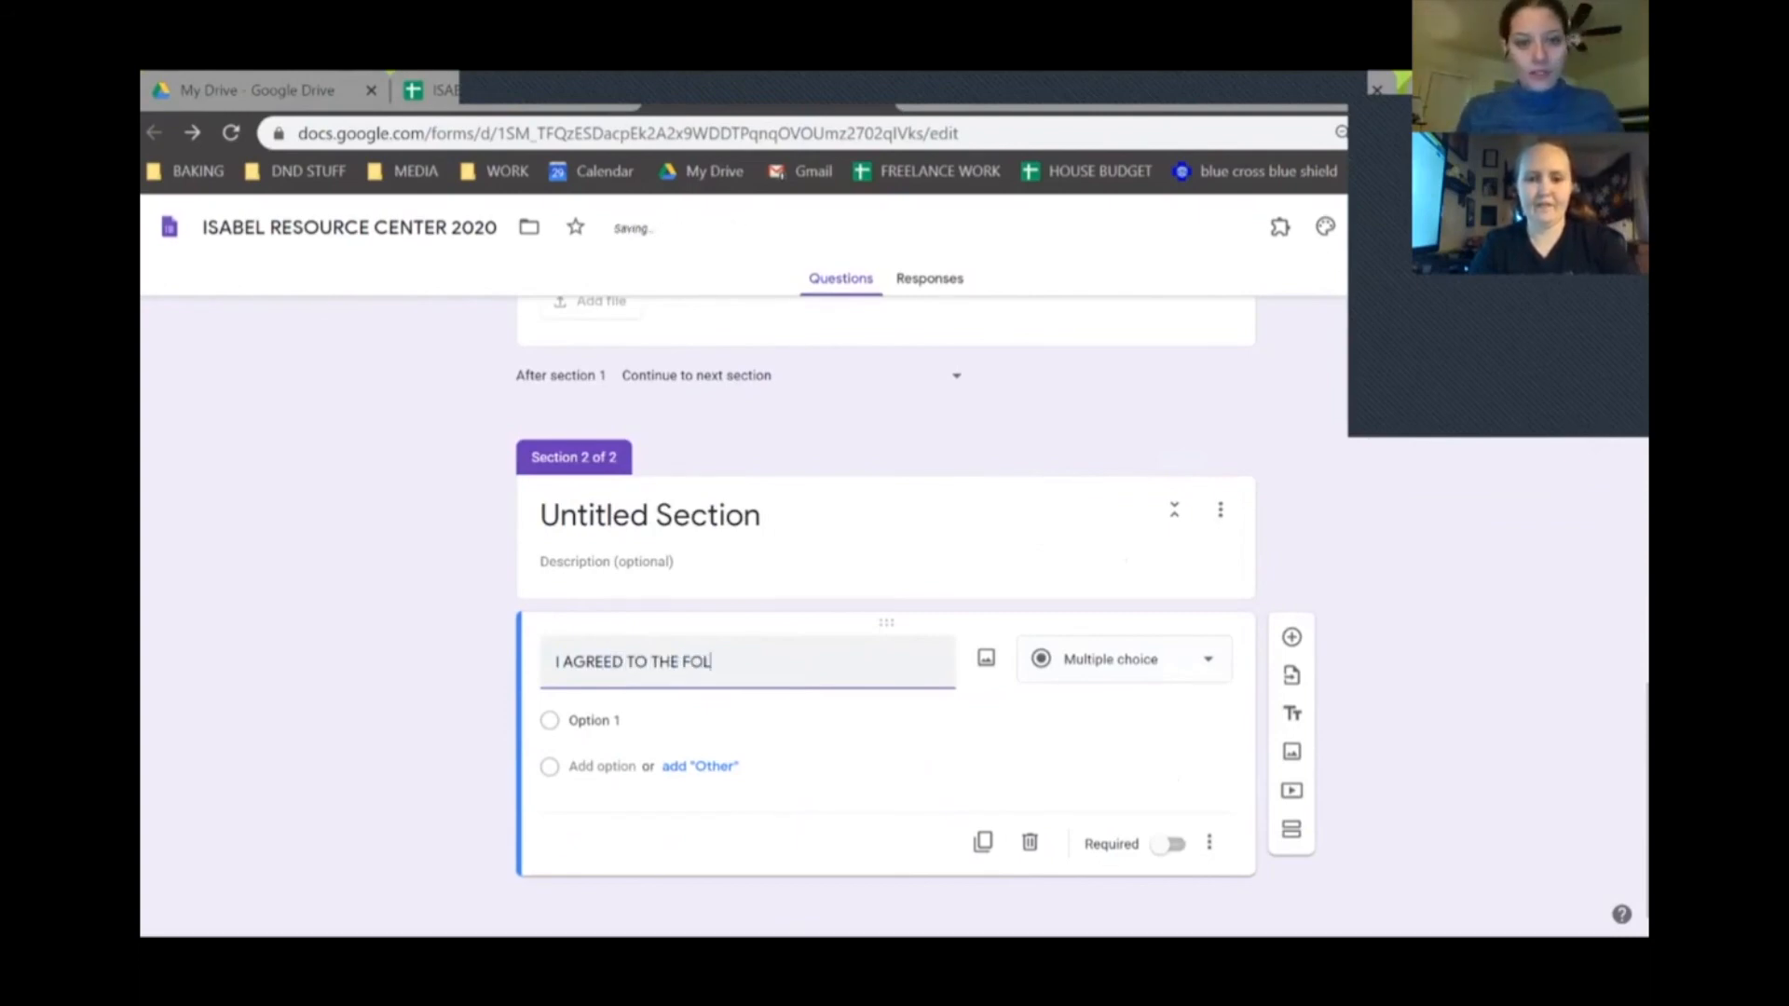
type("LOWING")
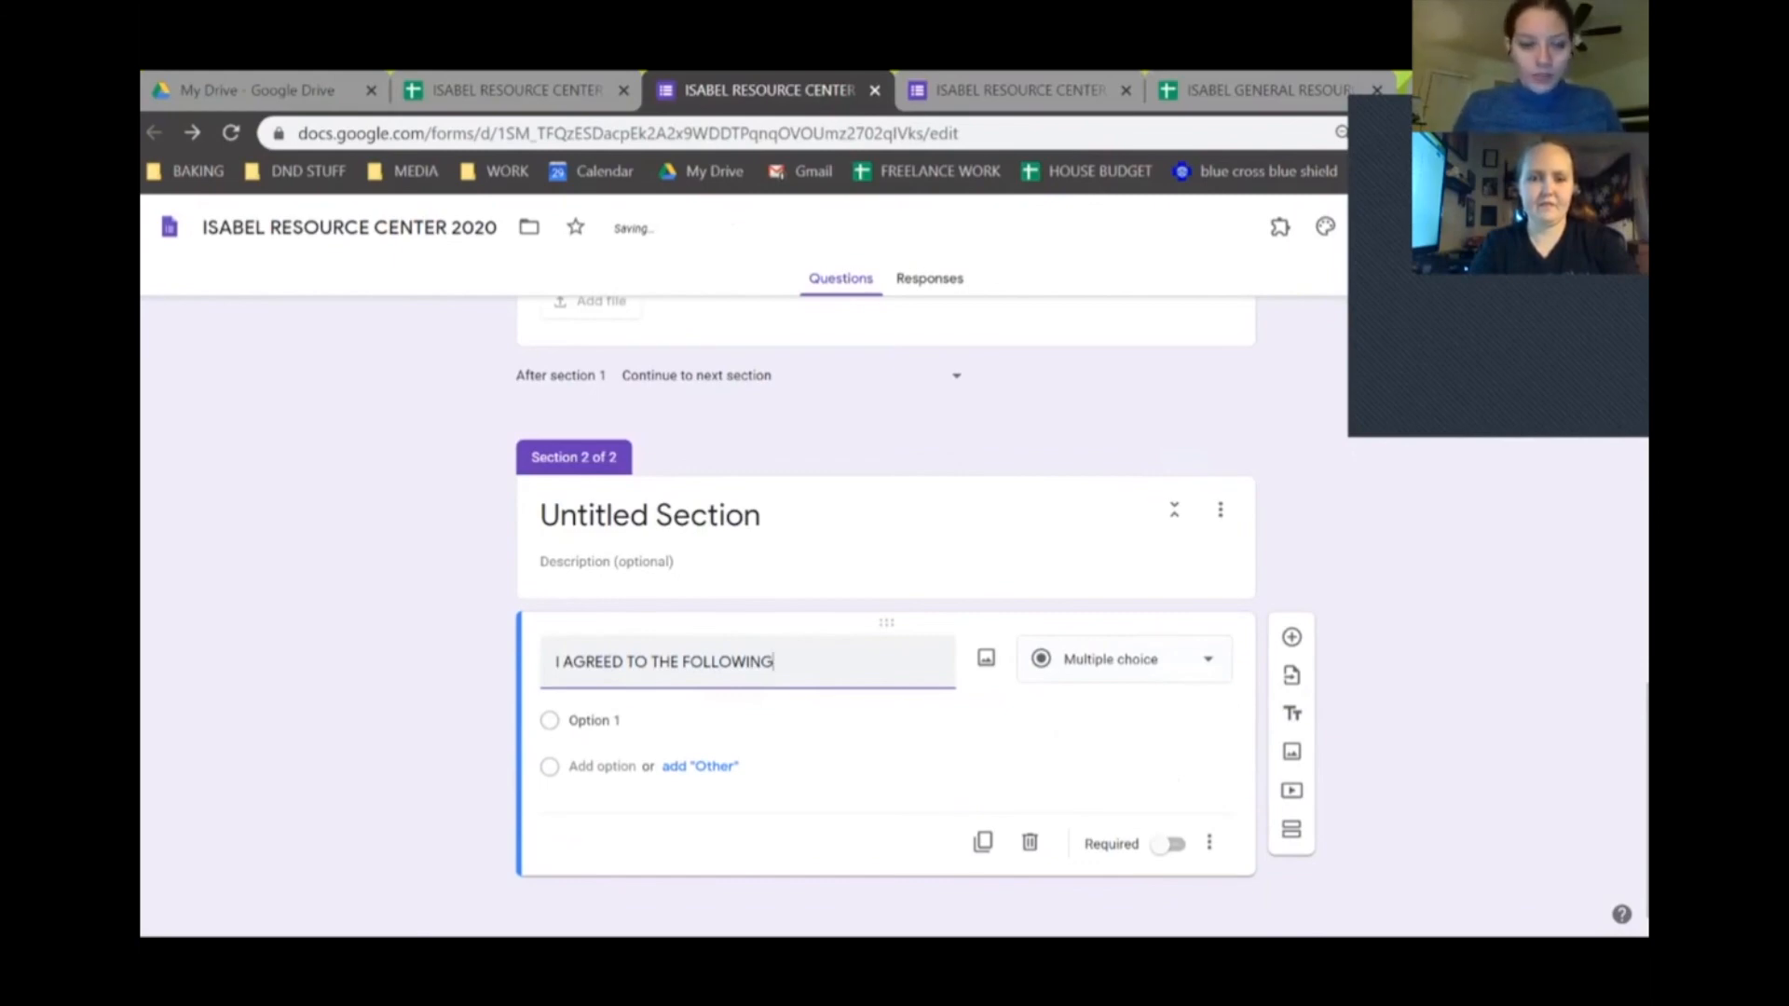
type(" STATMENT")
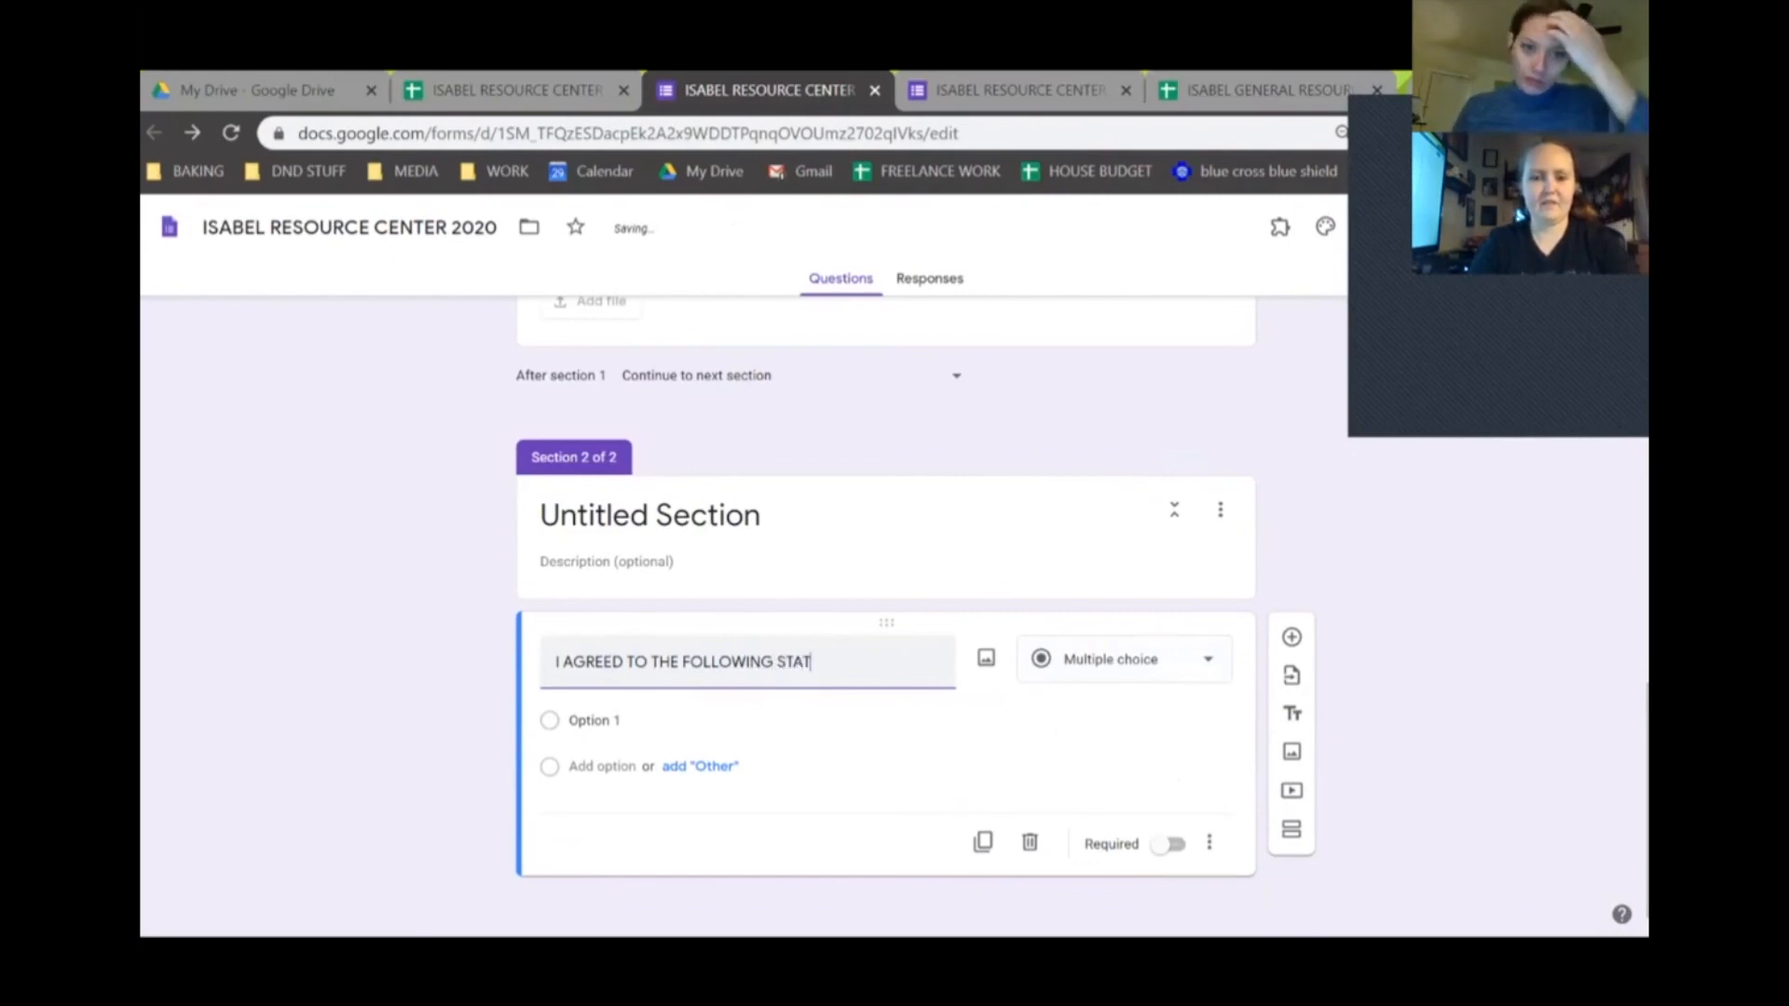
key("BackSpace")
key("BackSpace")
key("BackSpace")
key("BackSpace")
type("EMENT")
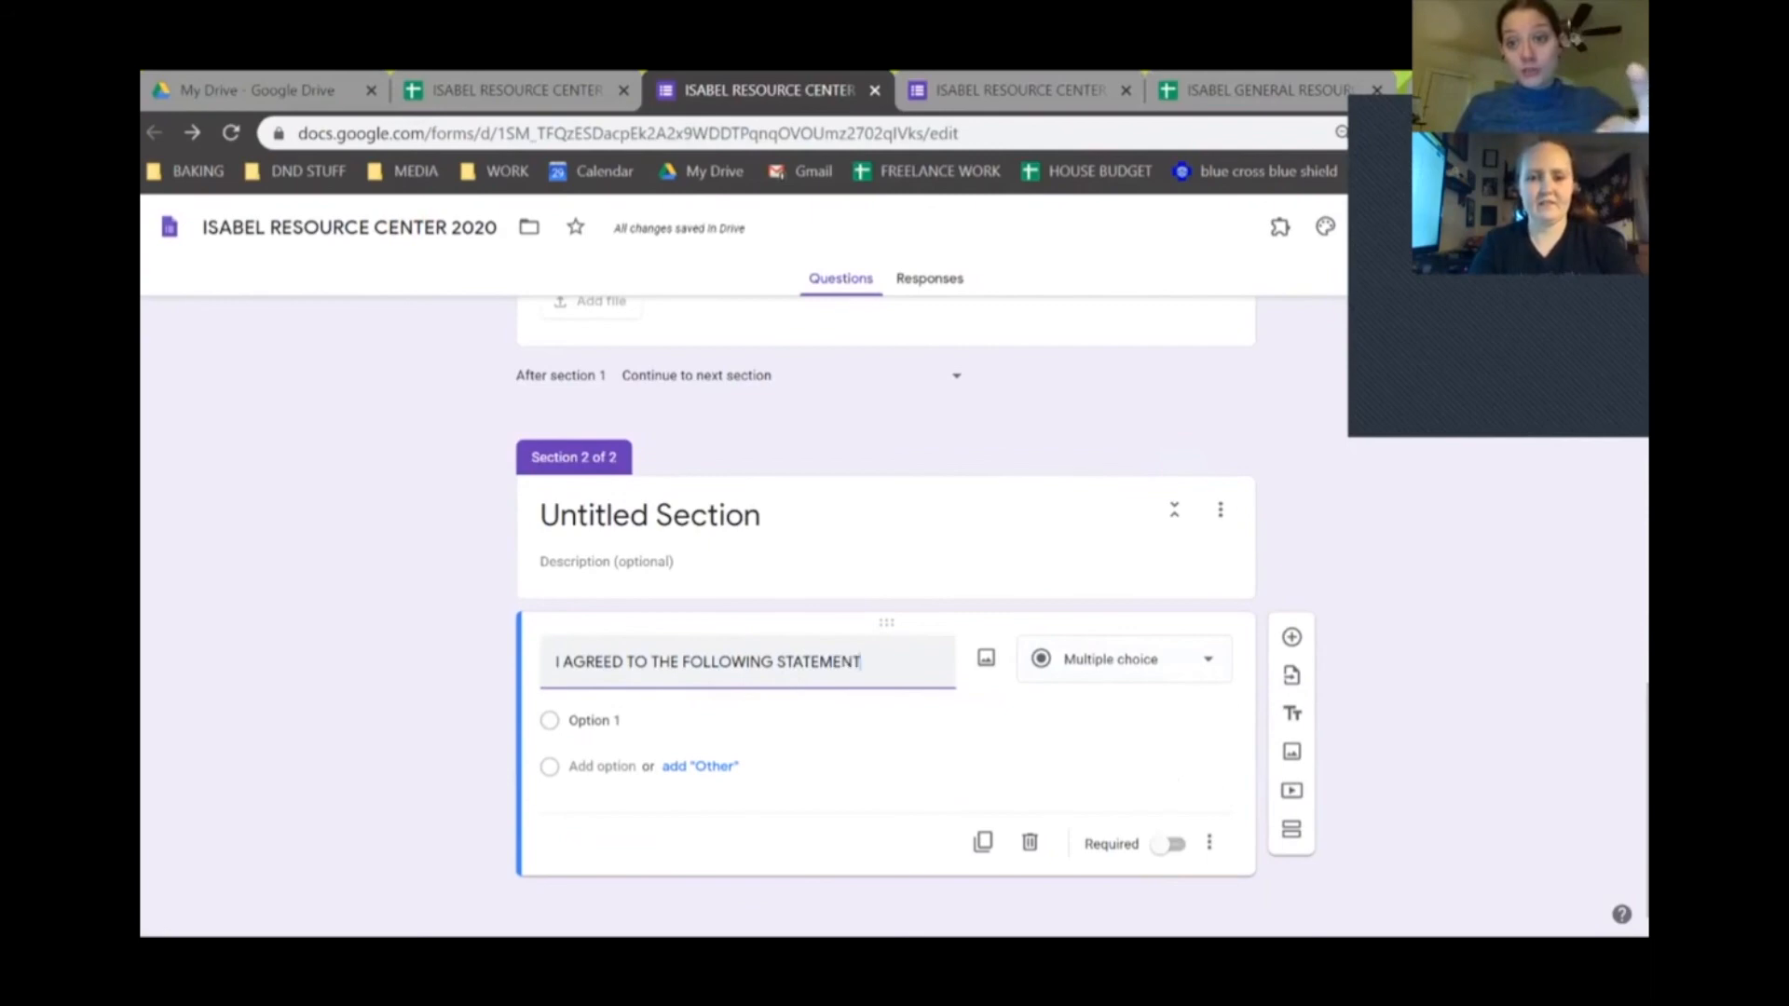
Step: Change the I AGREED TO THE FOLLOWING STATEMENT question to short answer and make it required
left_click(1124, 660)
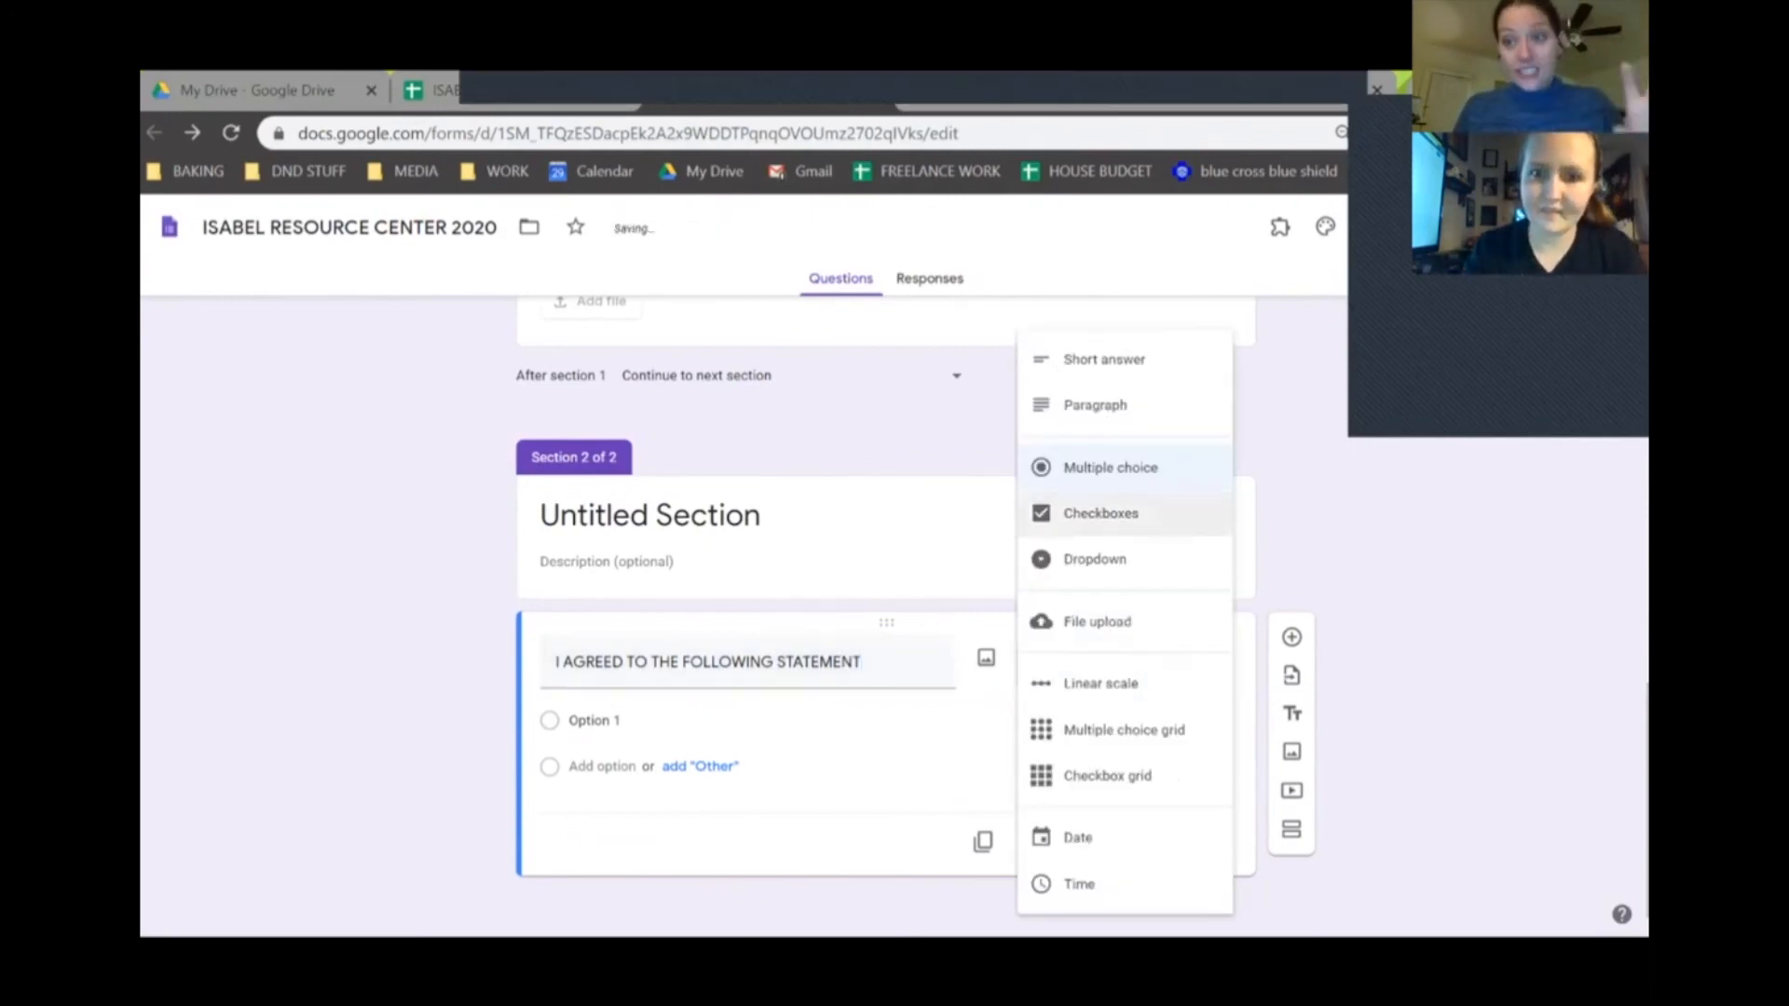
left_click(1109, 359)
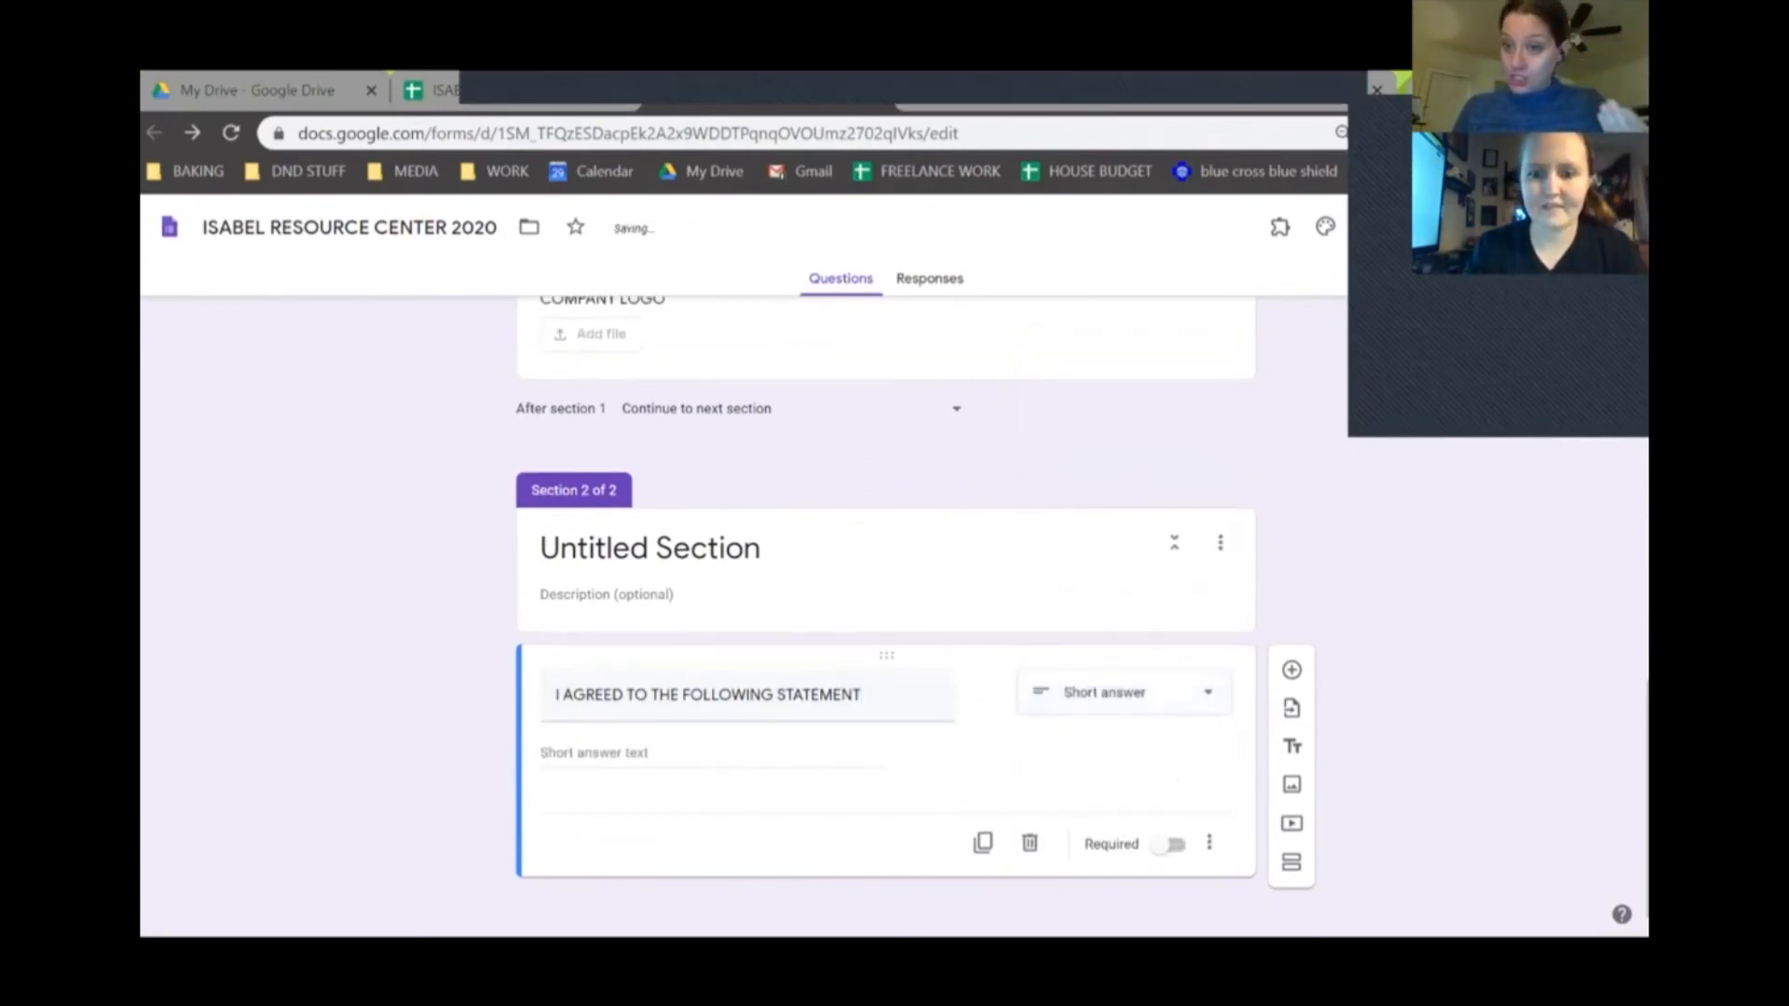
left_click(1170, 844)
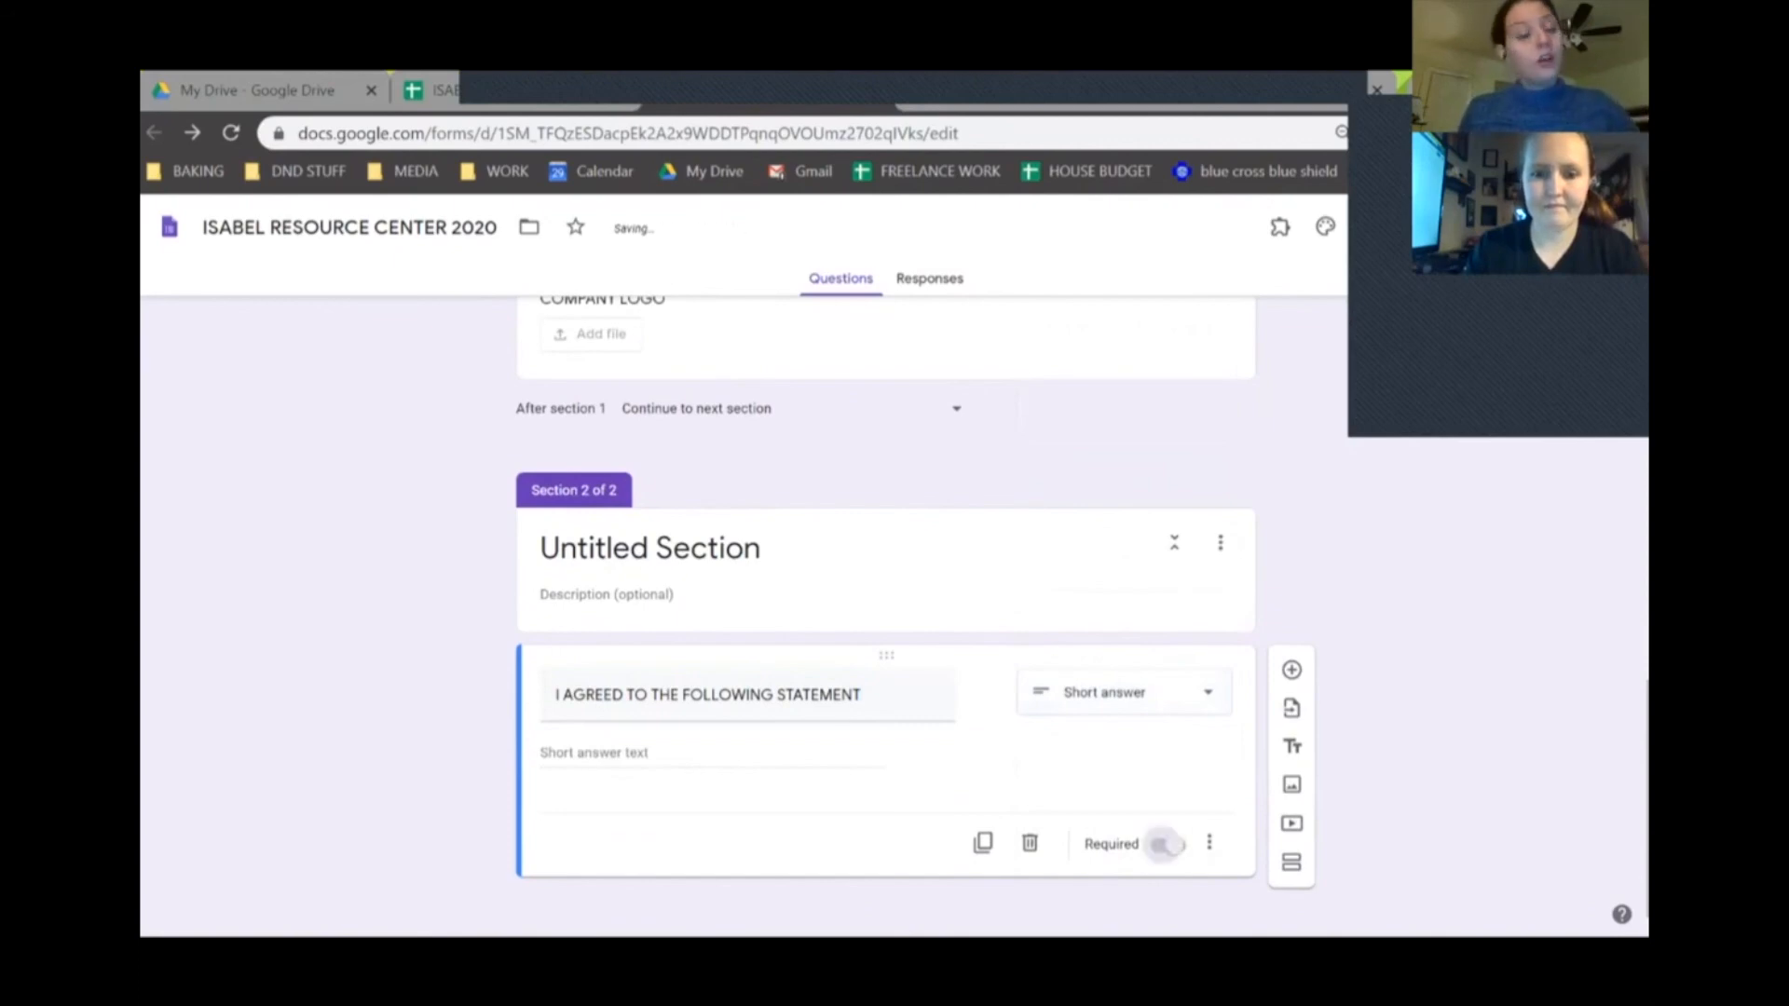
Step: Add a description reading TYPE IN YOUR FIRST AND LAST NAME to the short-answer question in section 2
left_click(1210, 843)
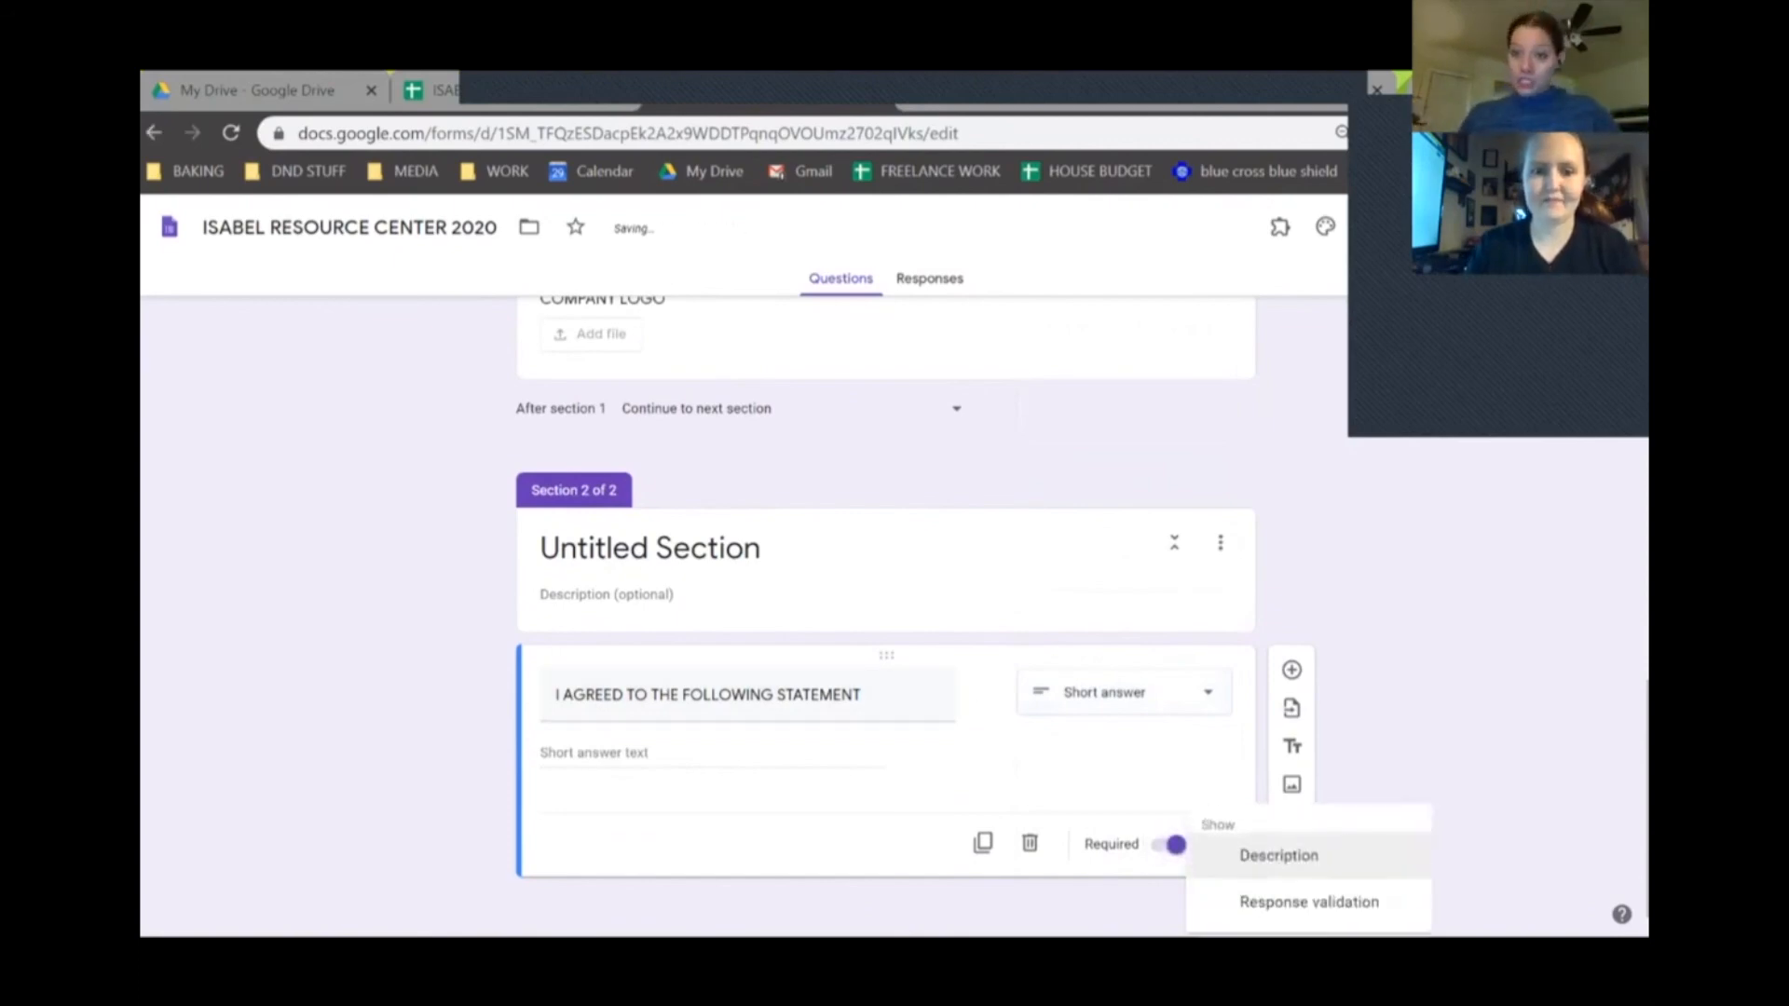
left_click(1278, 850)
type("IGNED")
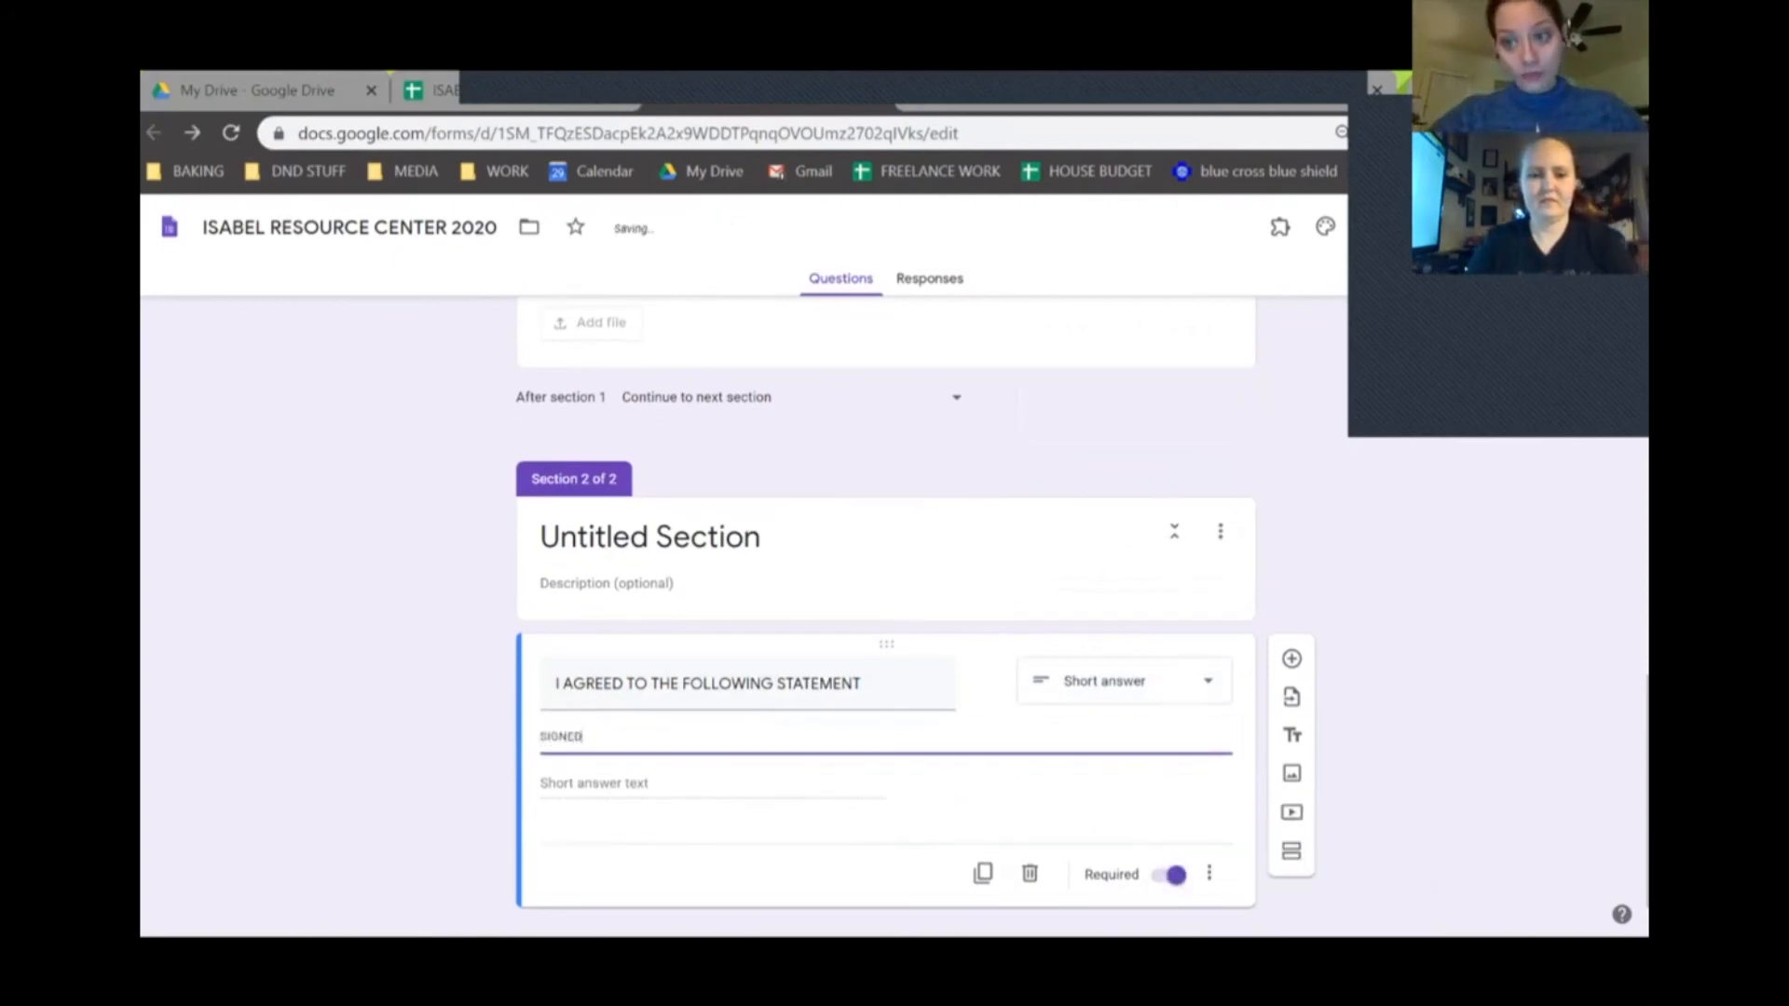
key("BackSpace")
type("TYPE IN YOUR FIRST AND LAST NAM")
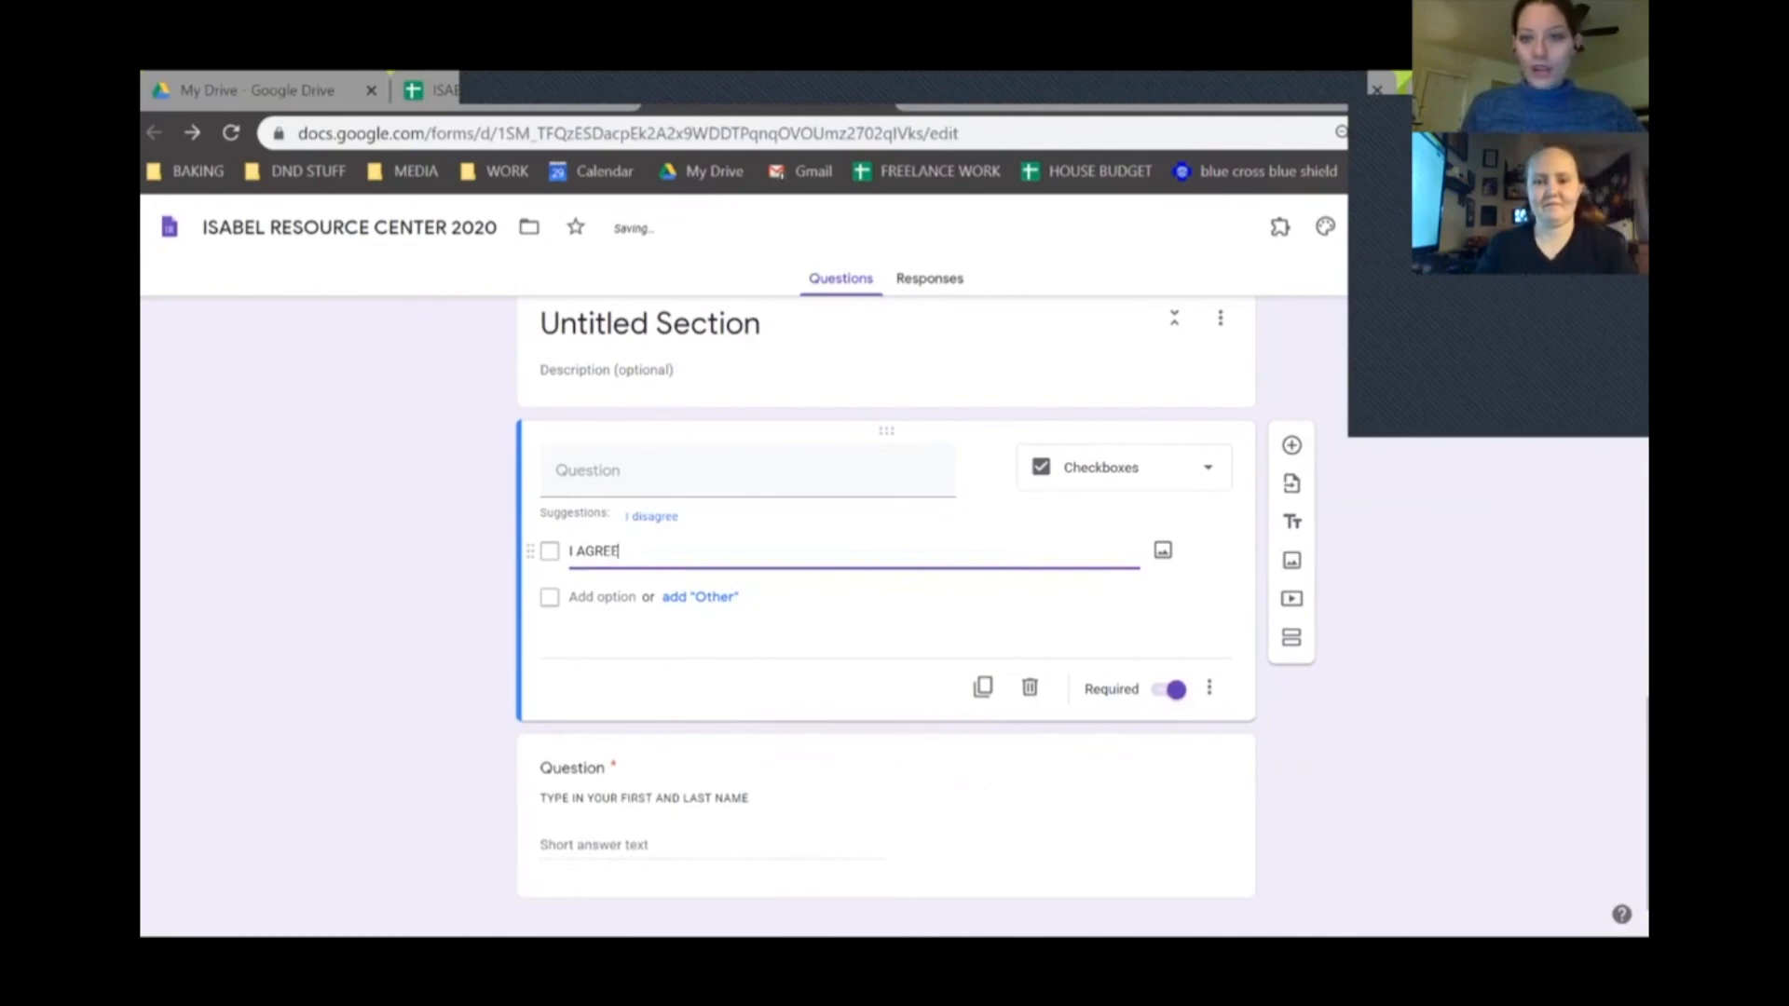
Step: Open the short-answer question described as TYPE IN YOUR FIRST AND LAST NAME in section 2 for editing
left_click_drag(753, 799, 611, 769)
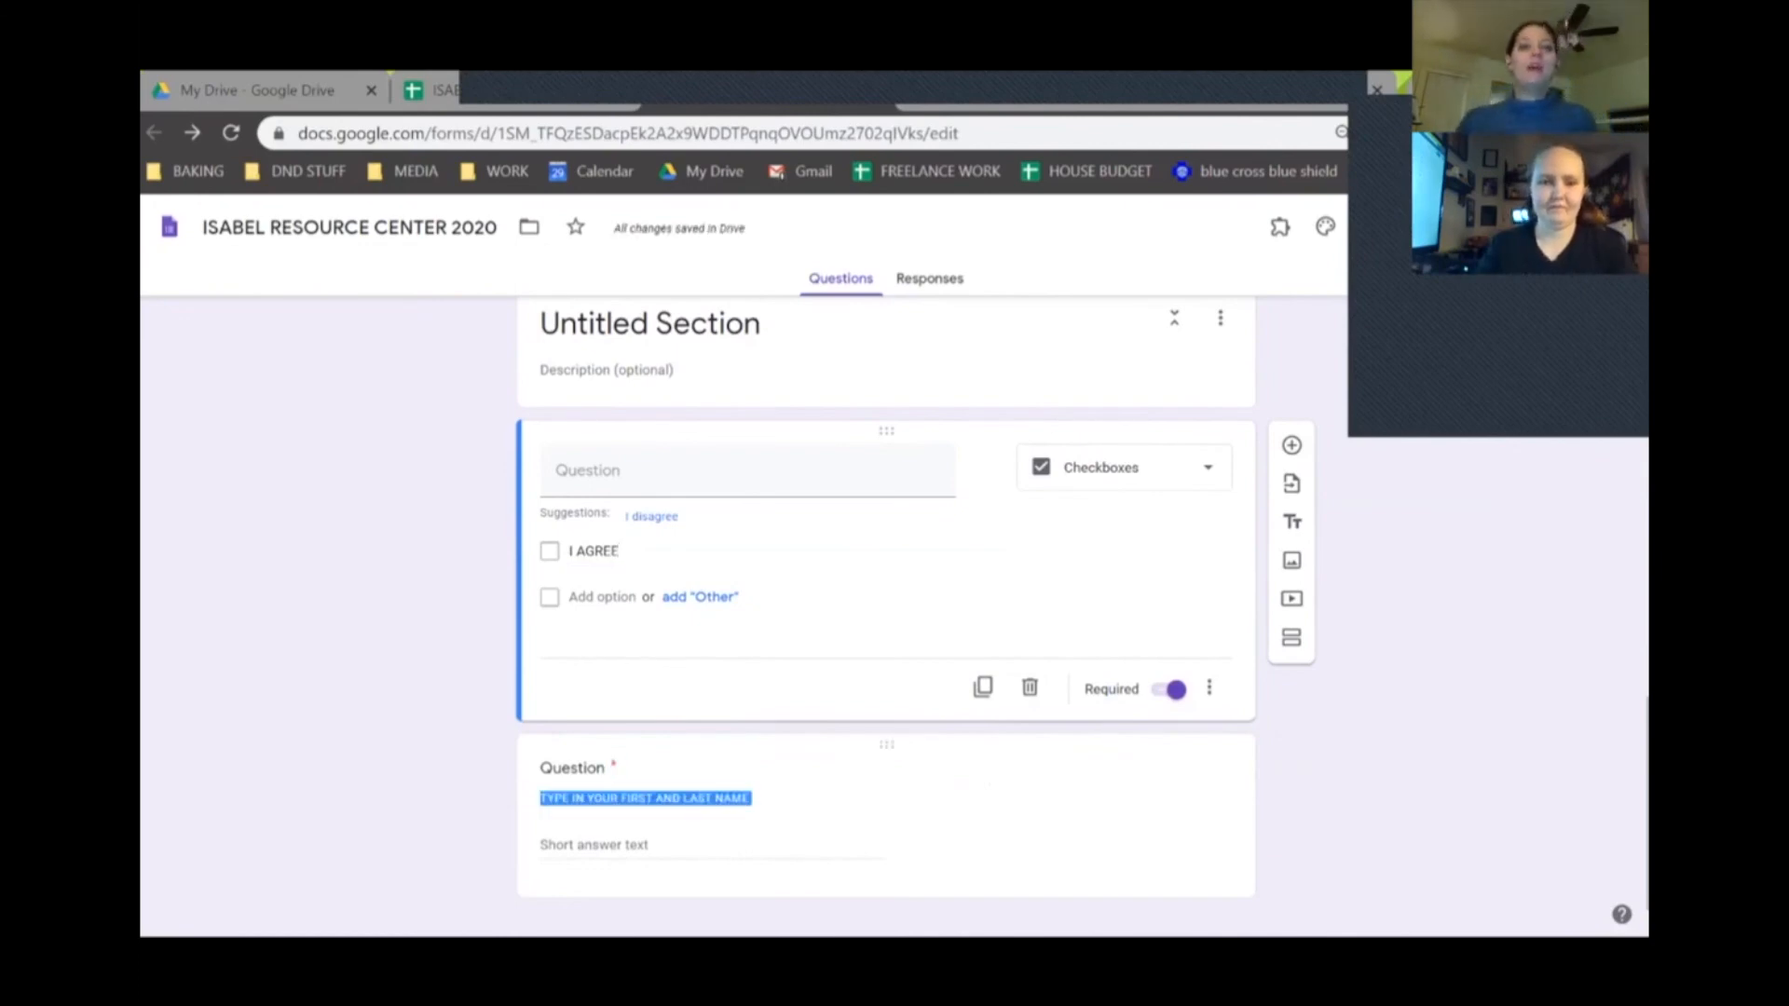
left_click(606, 771)
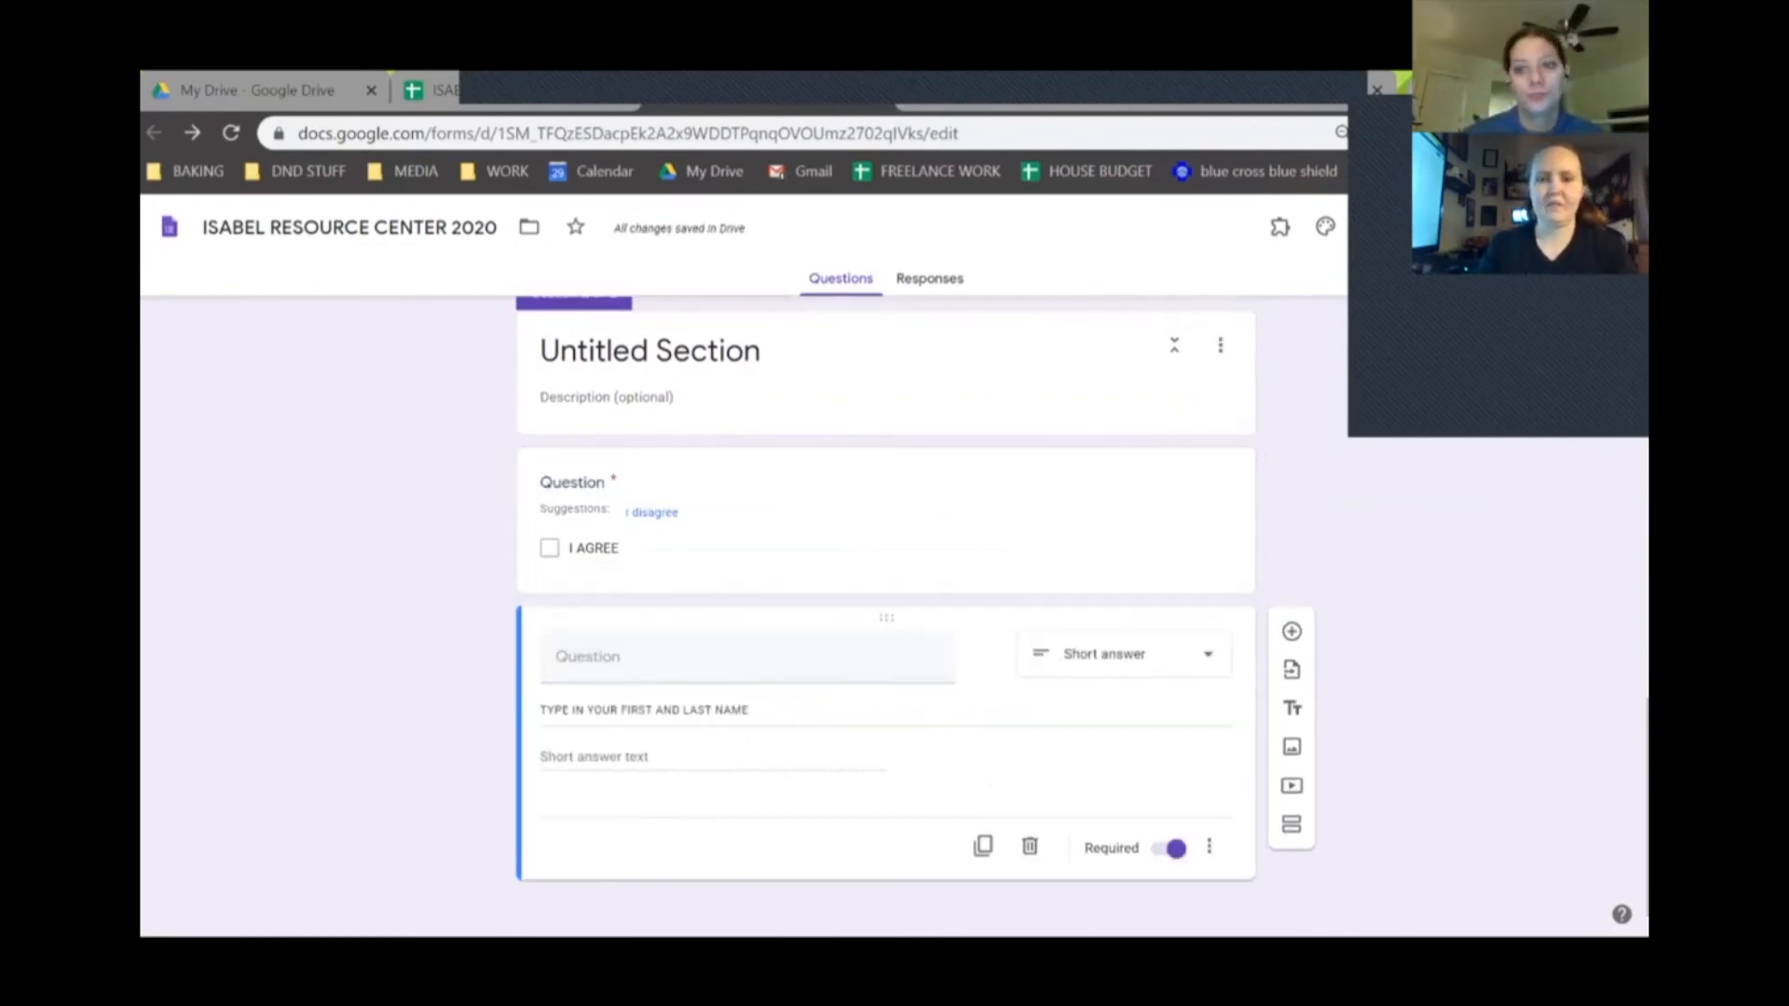
Step: Switch to the ISABEL RESOURCE CENTER 2020 spreadsheet and delete the empty columns N through AM on the ORGANIZATIONS sheet
left_click(447, 90)
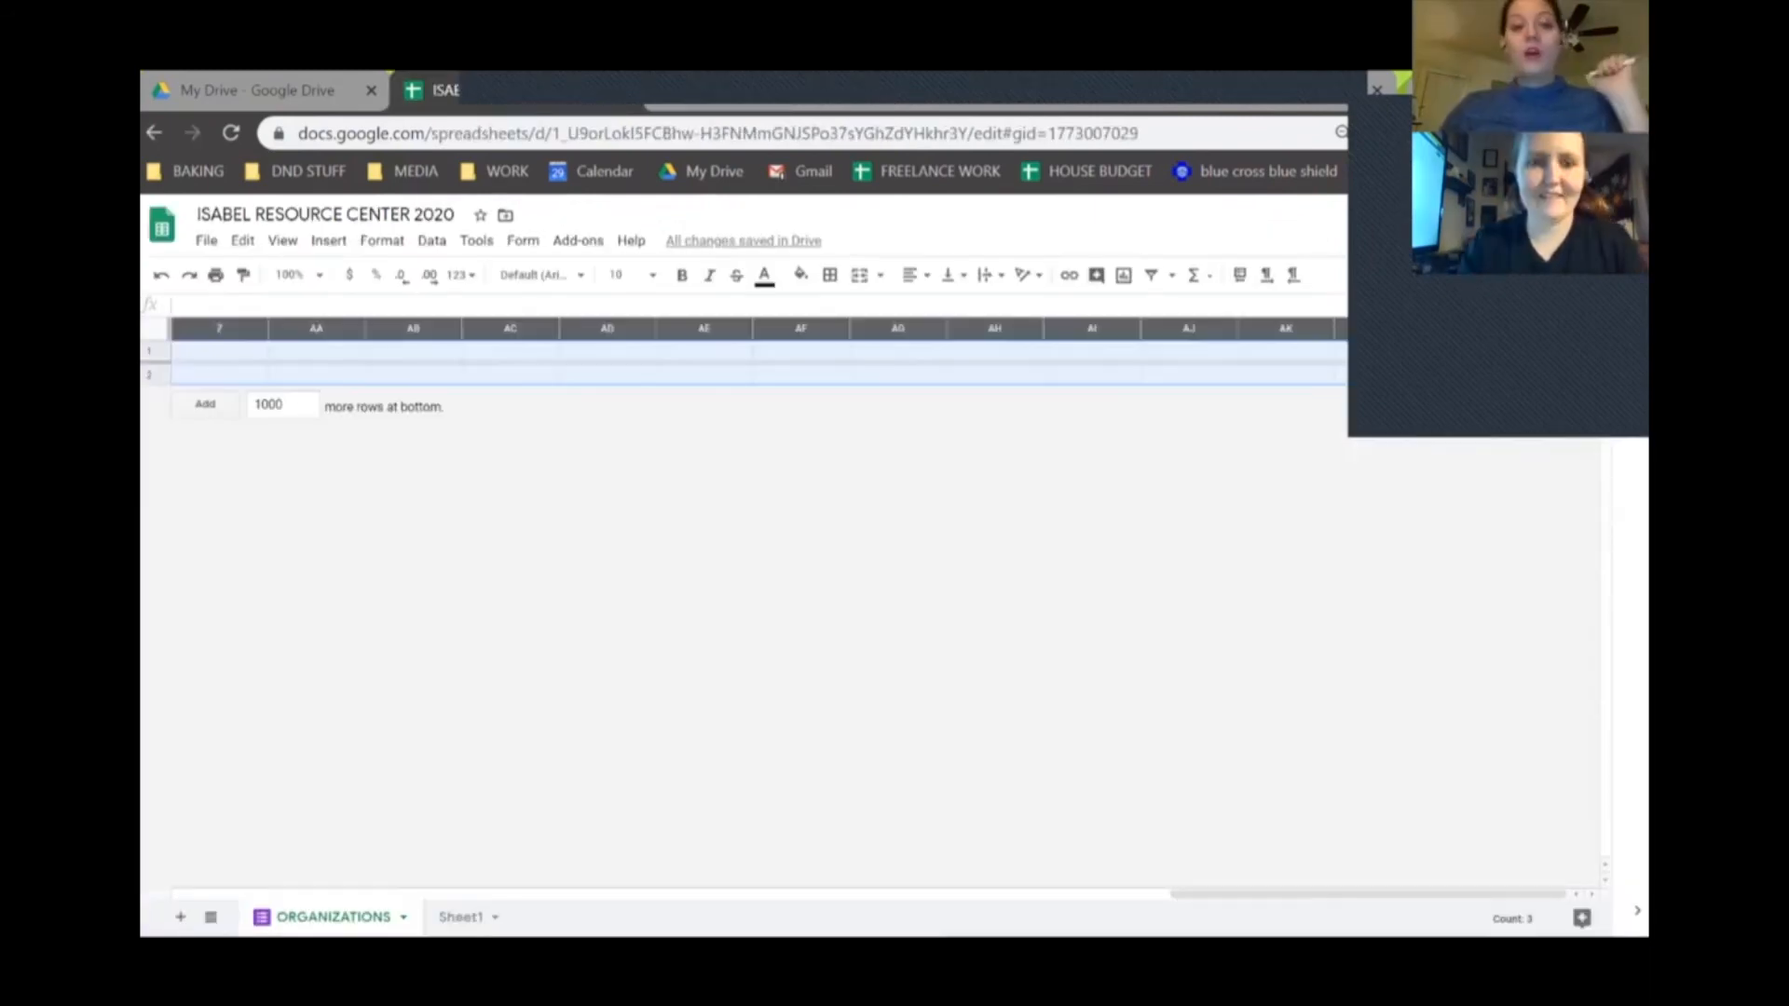
left_click(606, 374)
left_click(510, 375)
key("Left")
key("Left")
key("Left")
key("Left")
key("Left")
key("Left")
key("Left")
key("Left")
key("Left")
key("Left")
key("Left")
key("Left")
key("Left")
key("Left")
key("Left")
key("Left")
key("Left")
key("Left")
key("Left")
key("Left")
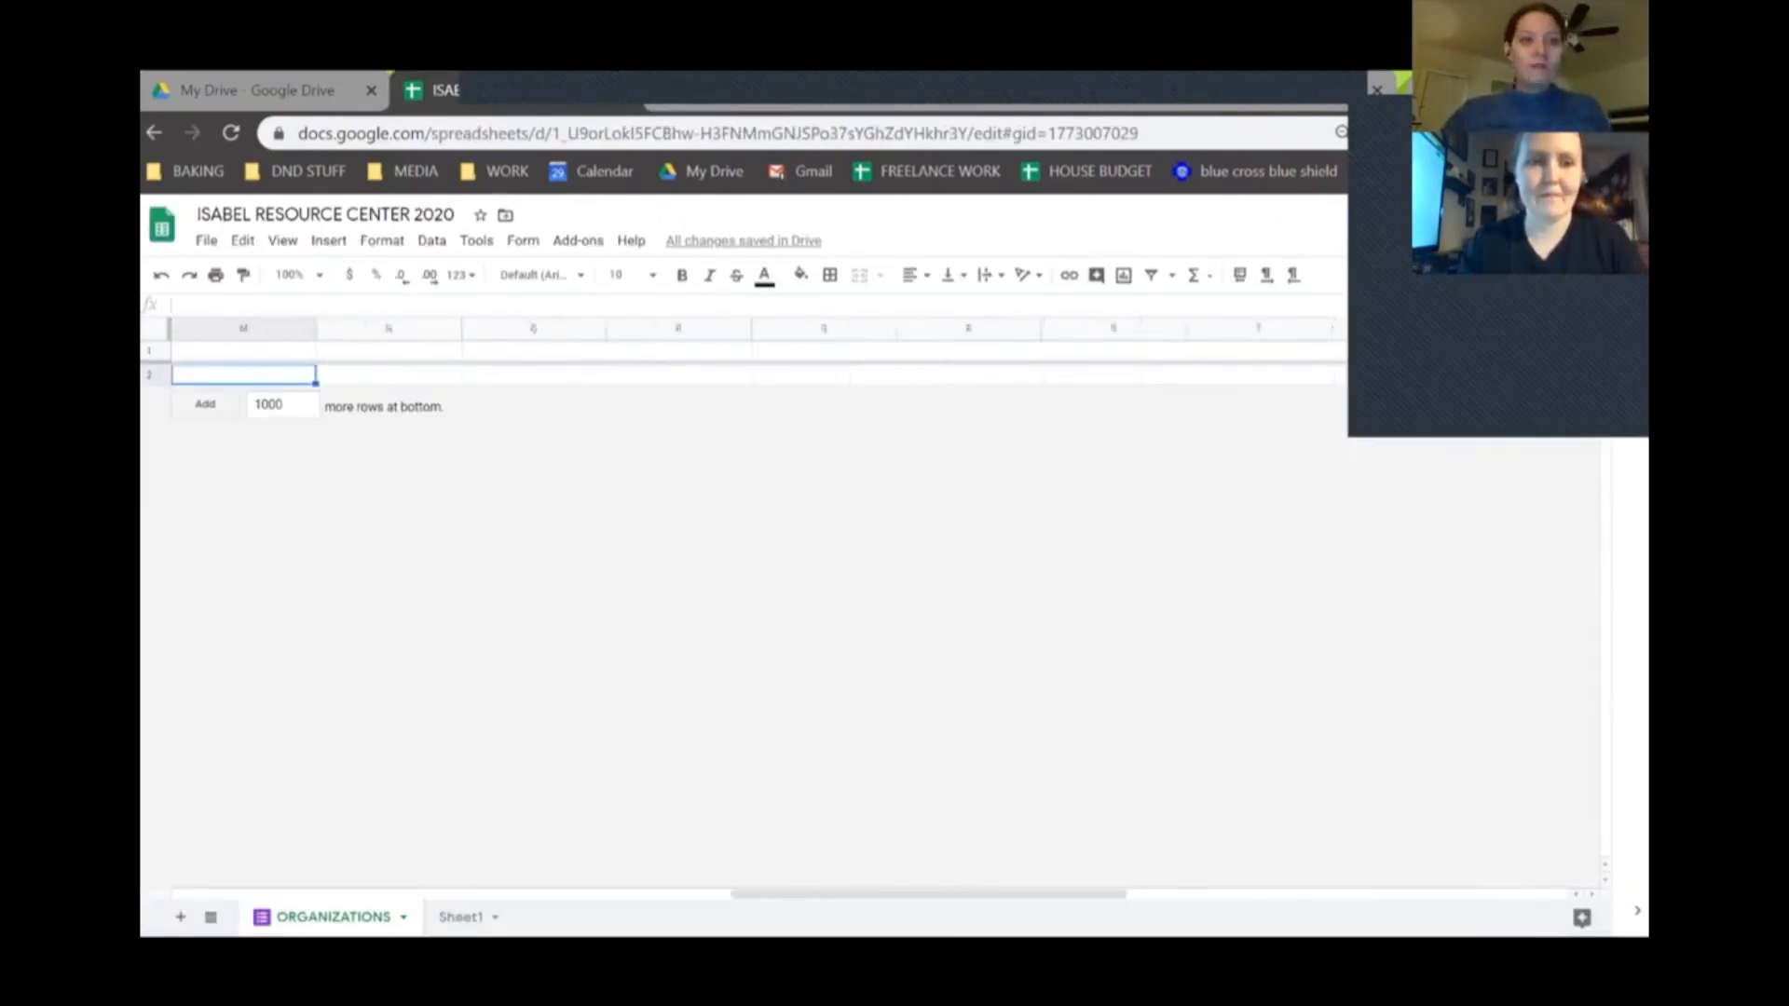
key("Right")
key("Right")
key("Right")
key("Right")
key("Right")
key("Up")
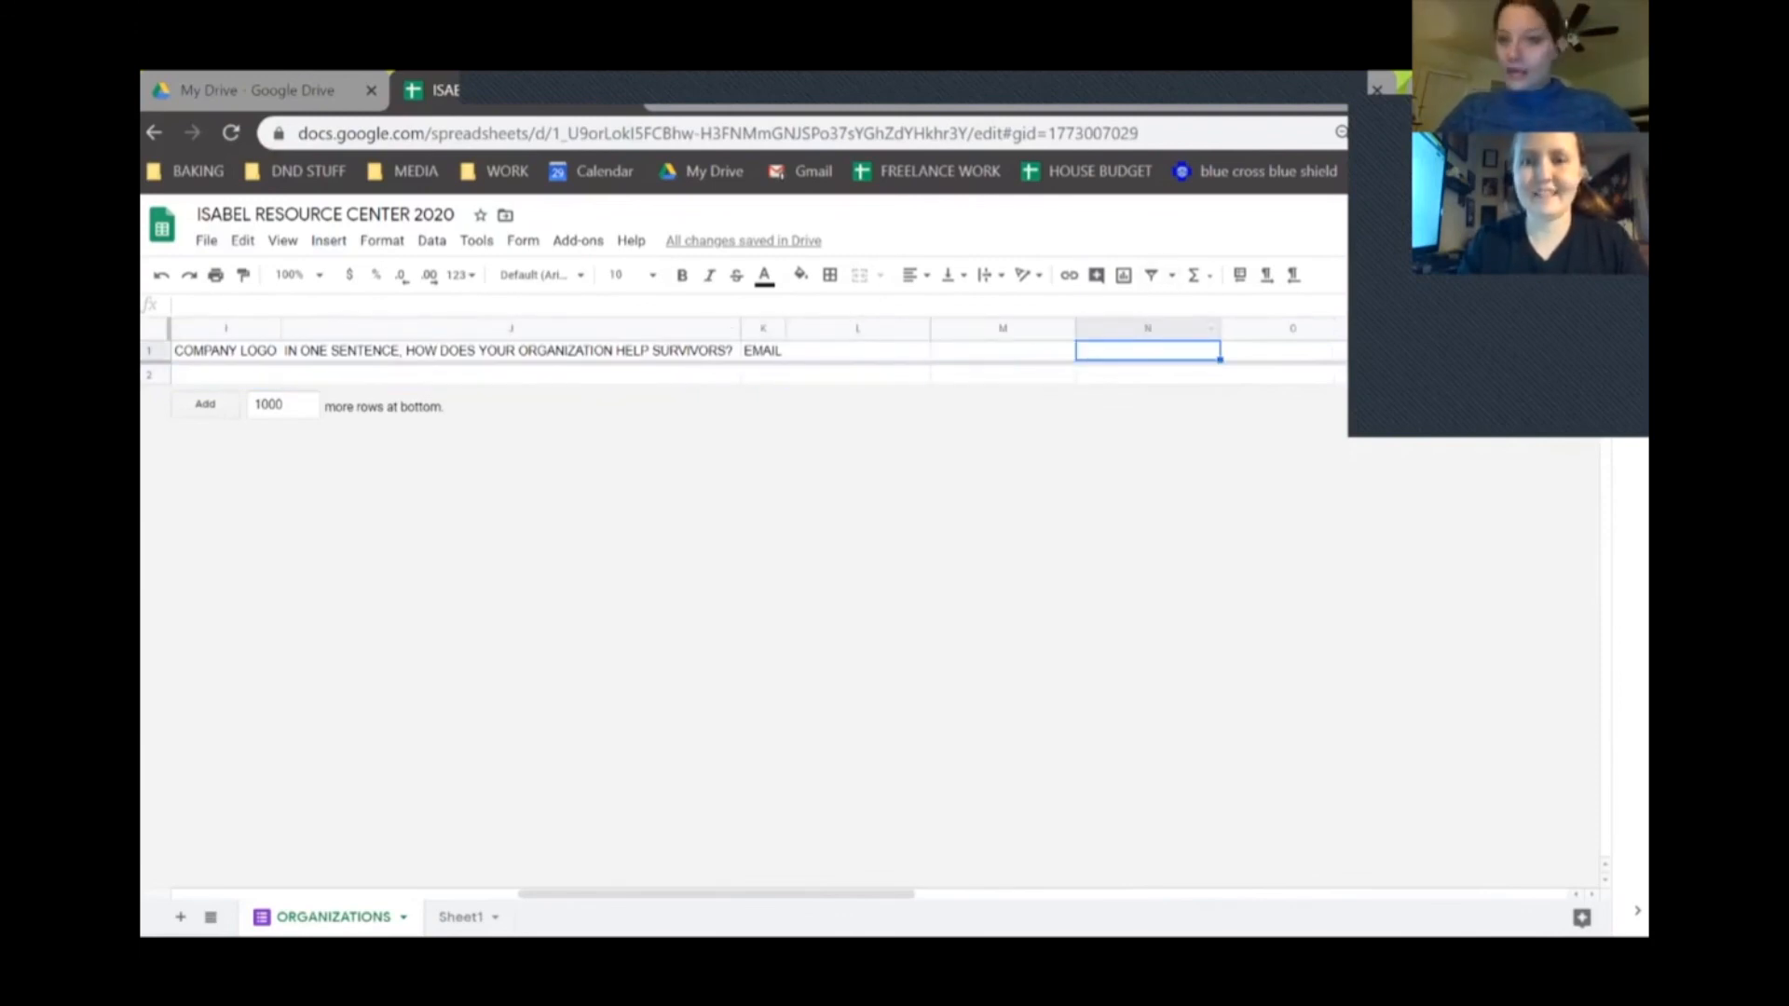
key("shift+Down")
key("shift+Right")
key("ctrl+shift+Right")
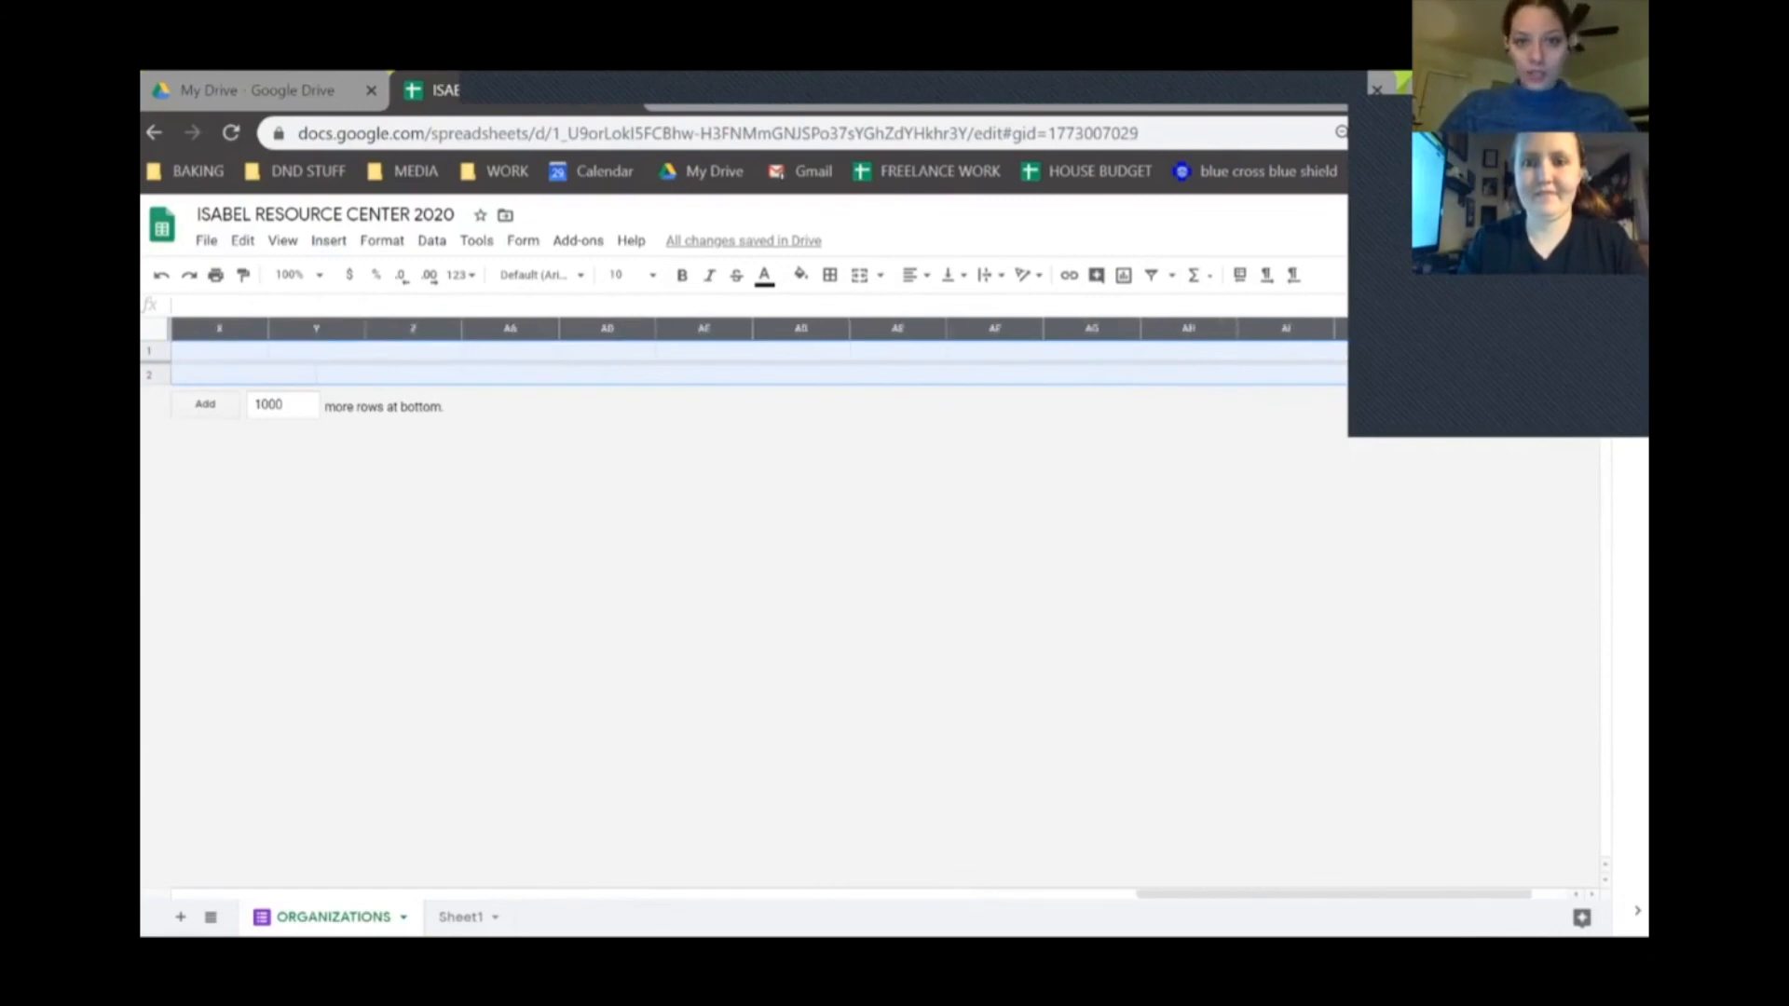
right_click(1151, 357)
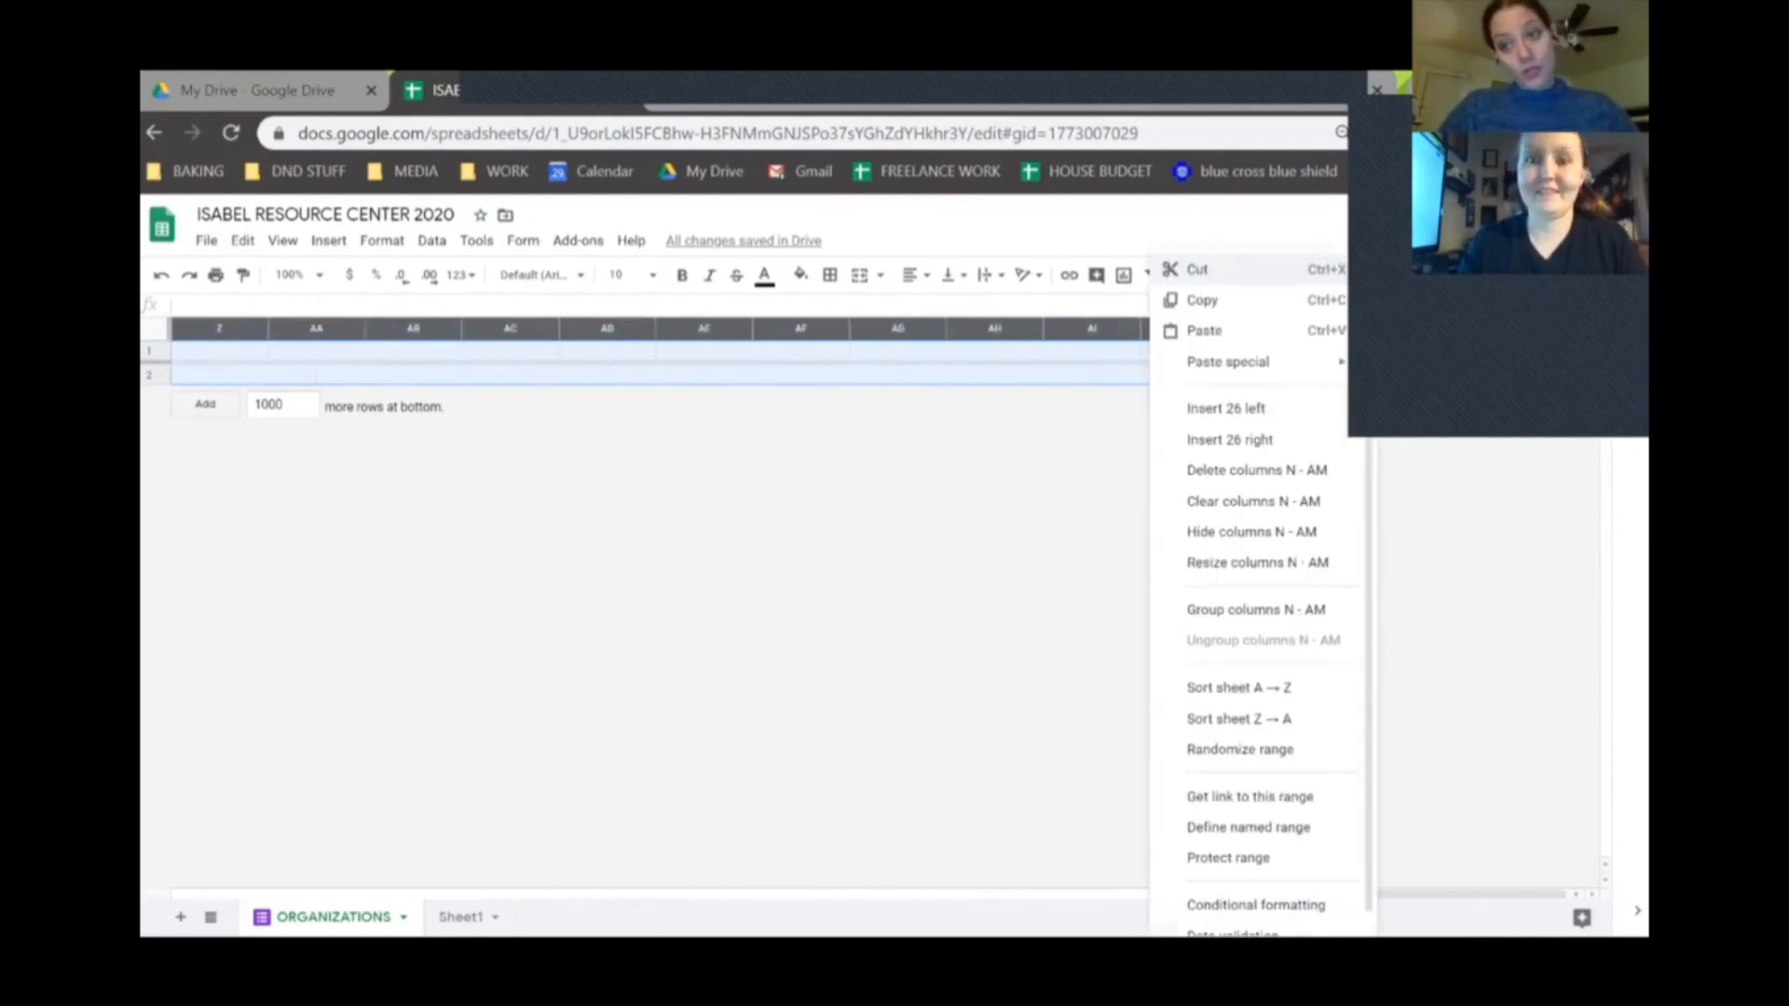
left_click(1256, 469)
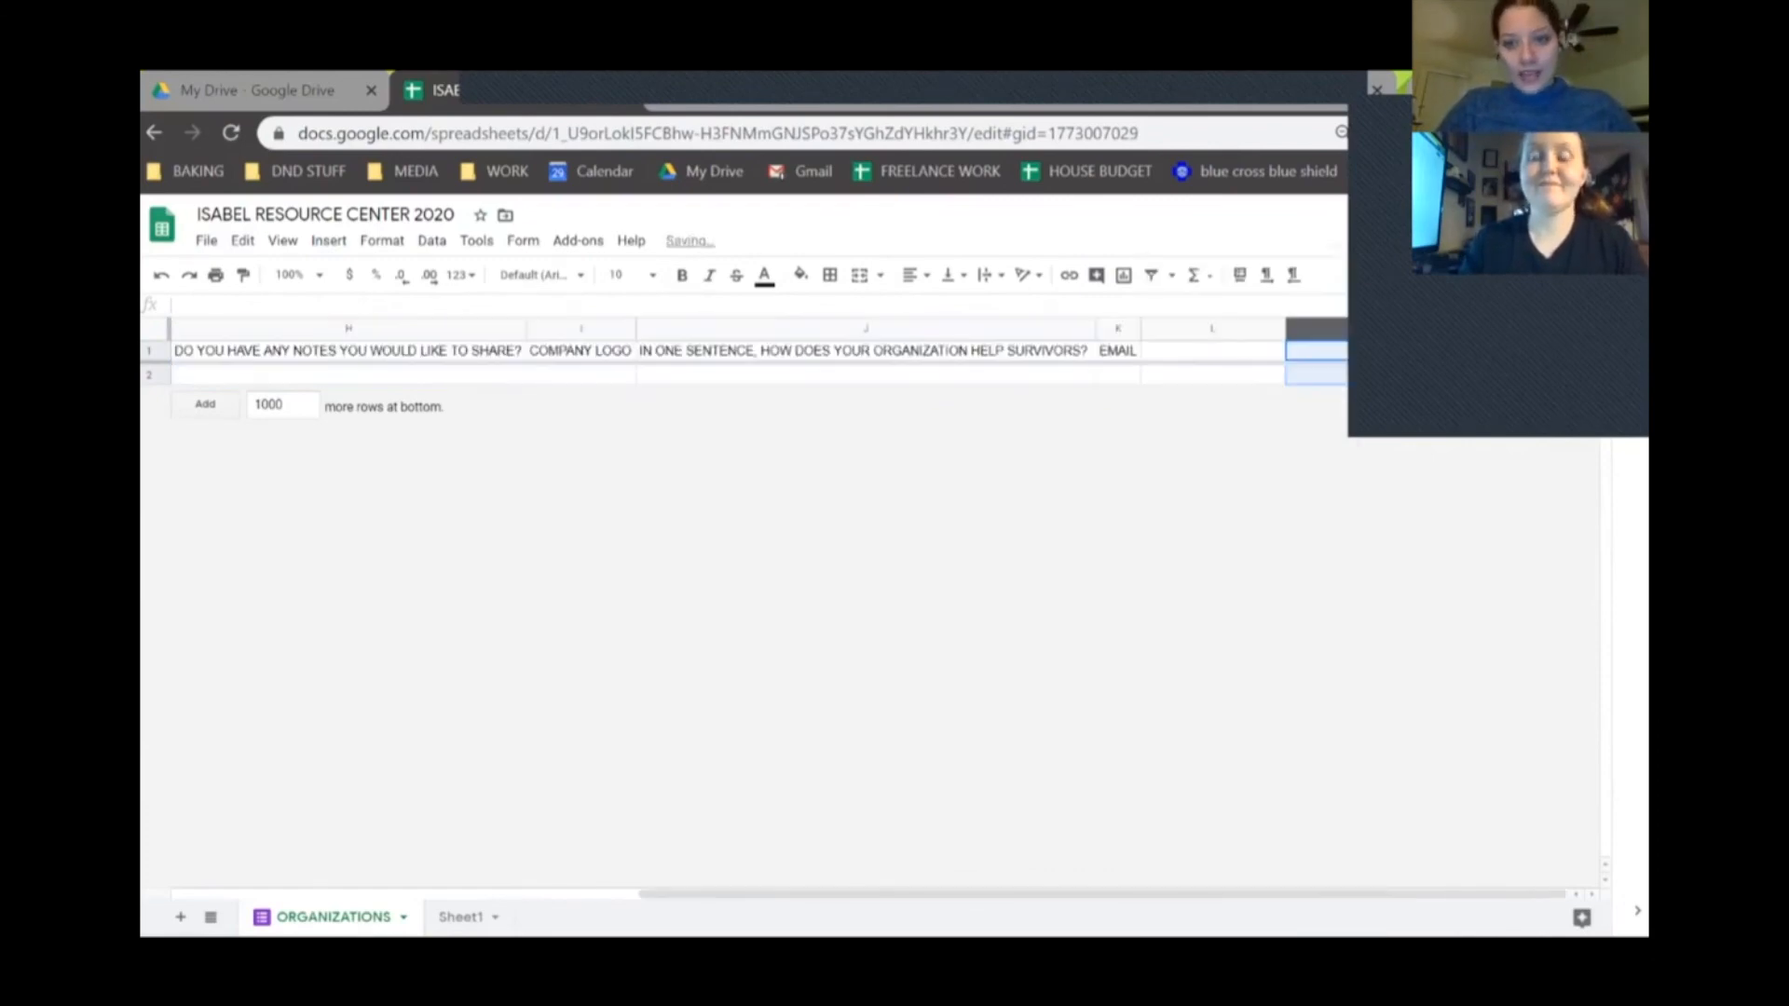